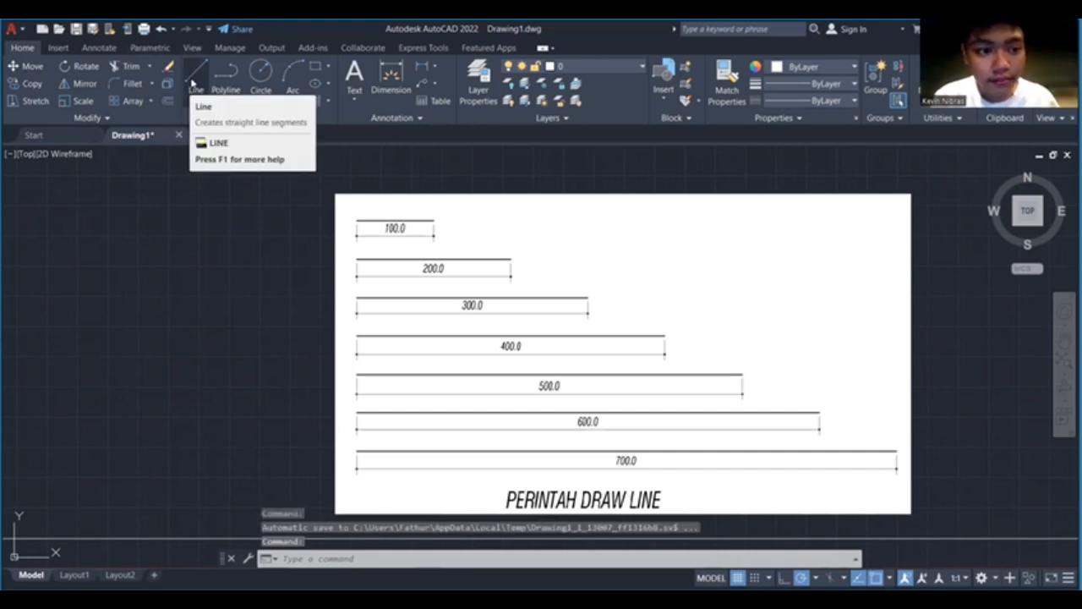
- Draw a horizontal line 100 units long below the line exercise's reference image, starting under the image's left side
left_click(193, 83)
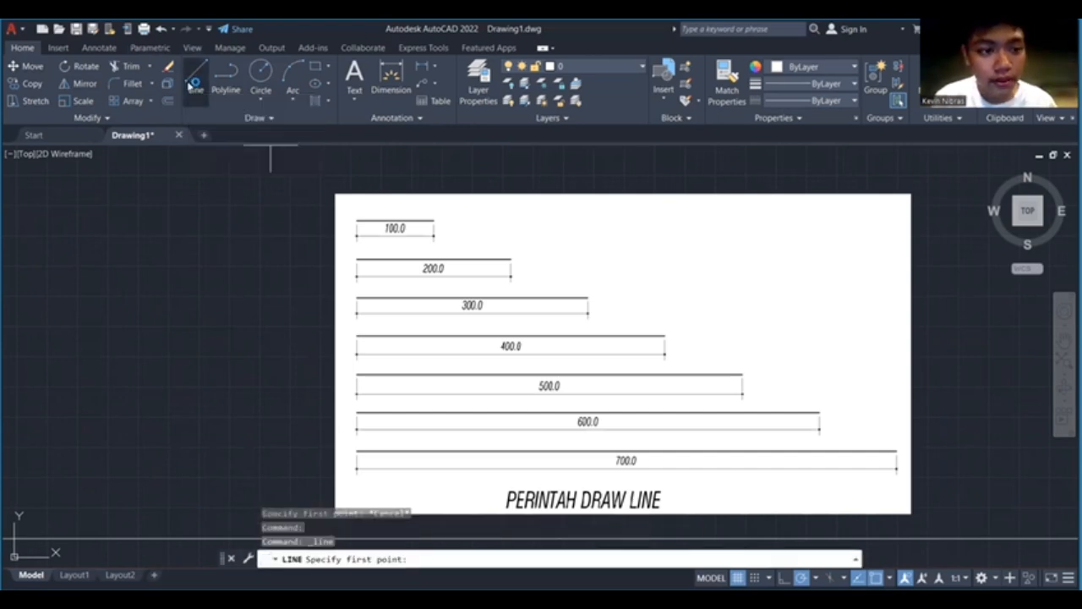
scroll(364, 198, "down", 4)
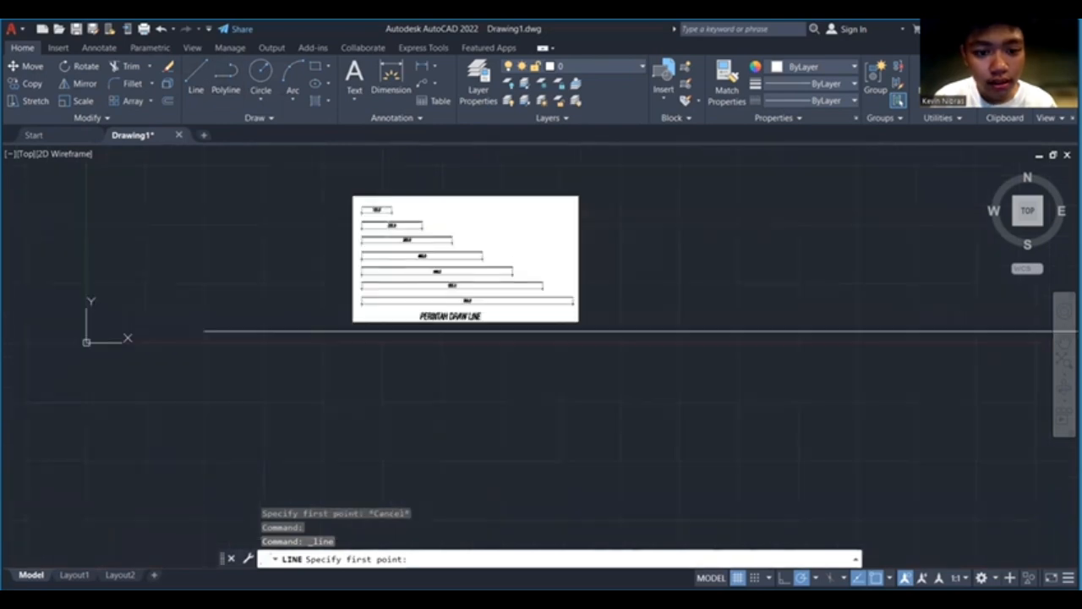
left_click(360, 365)
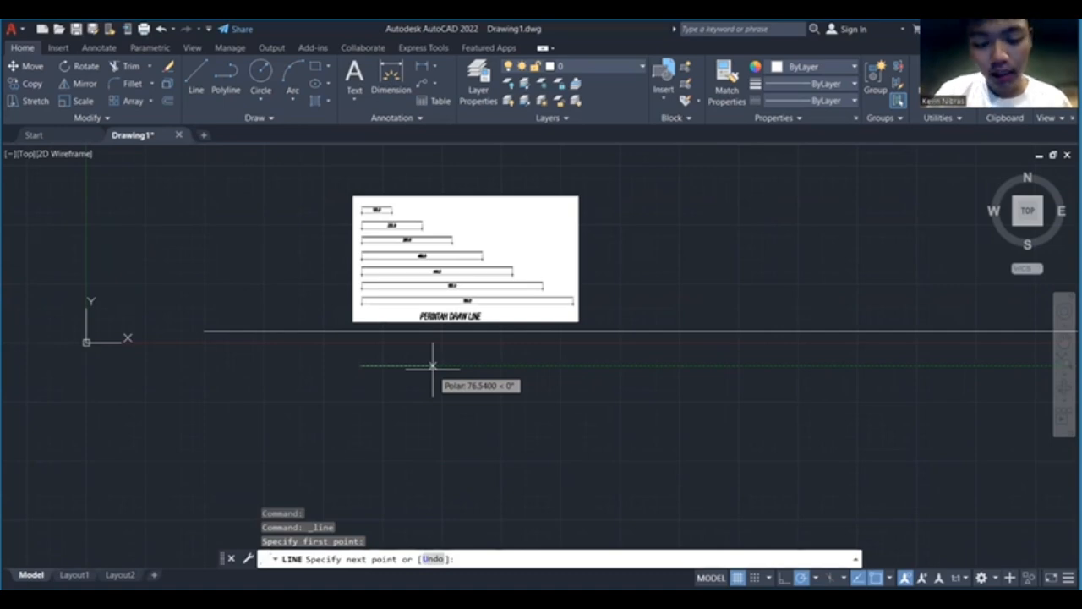
type("100")
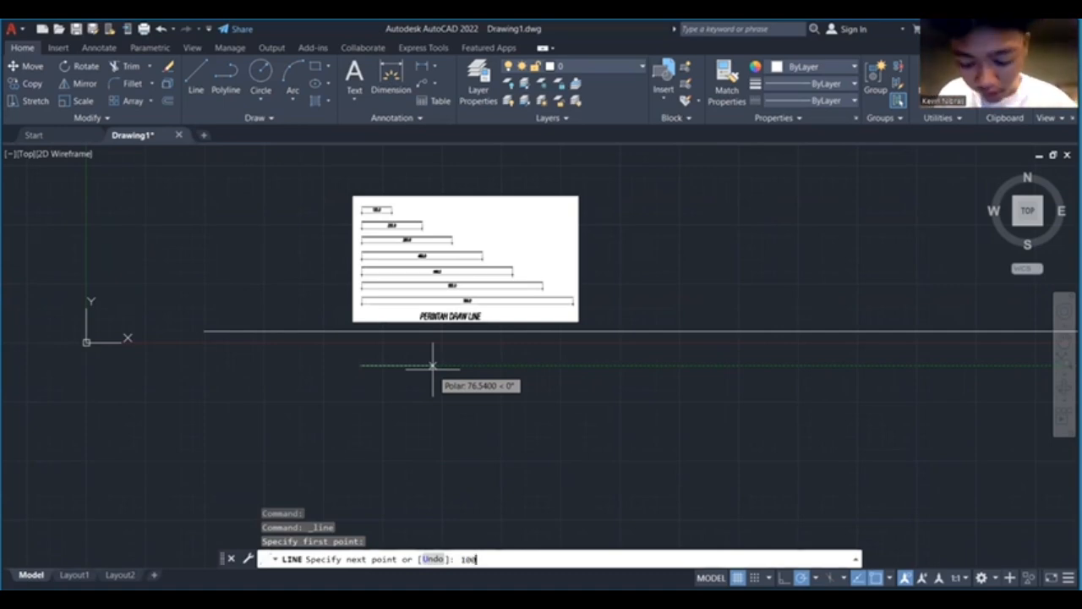
key("Return")
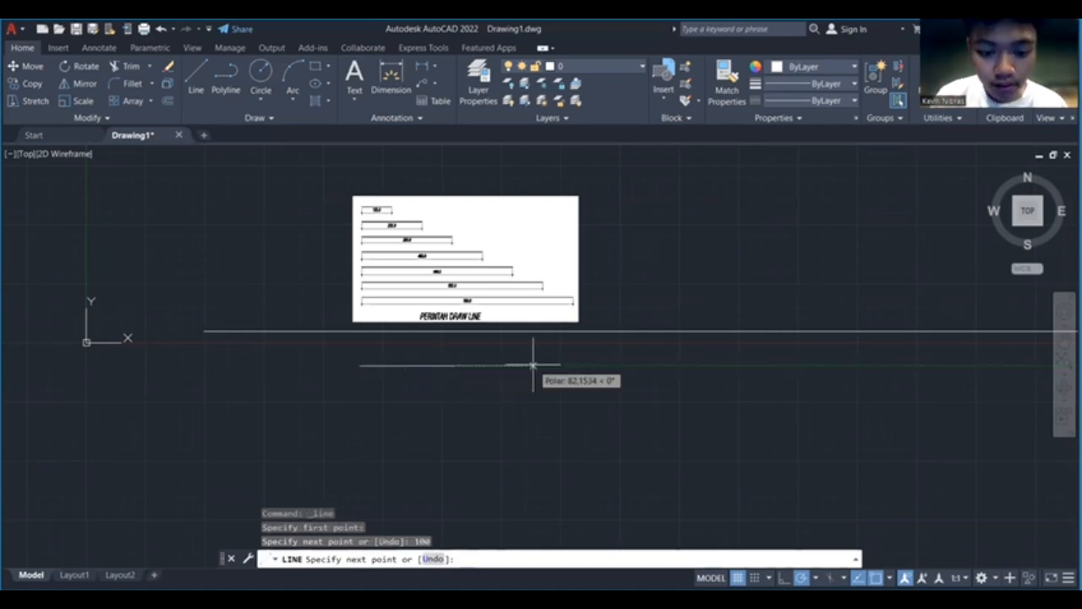
key("Return")
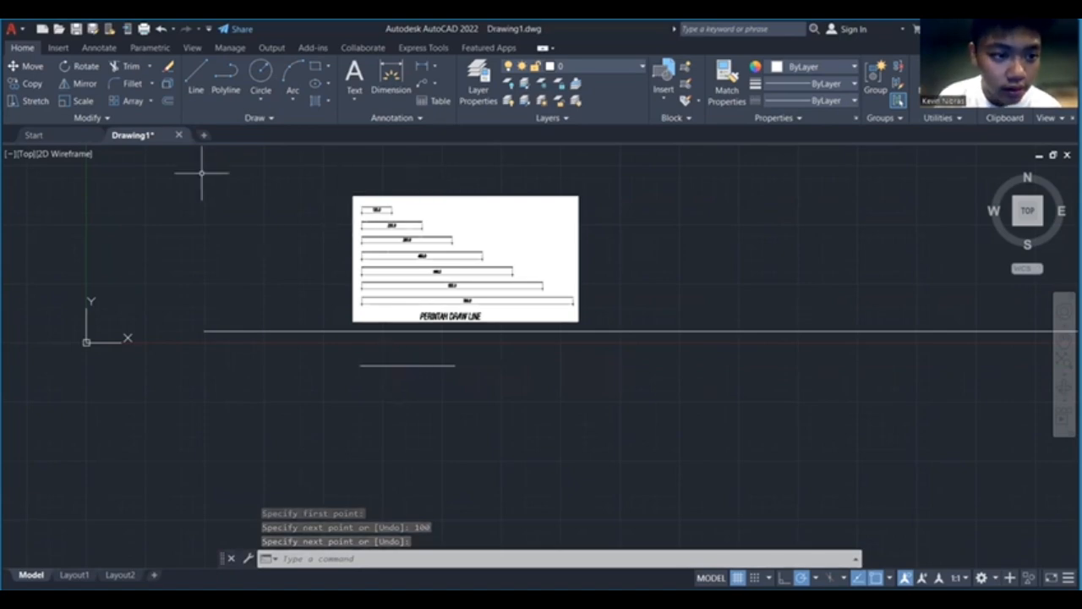
- Draw a horizontal line 200 units long just below the 100-unit line, aligned with its left endpoint
left_click(192, 88)
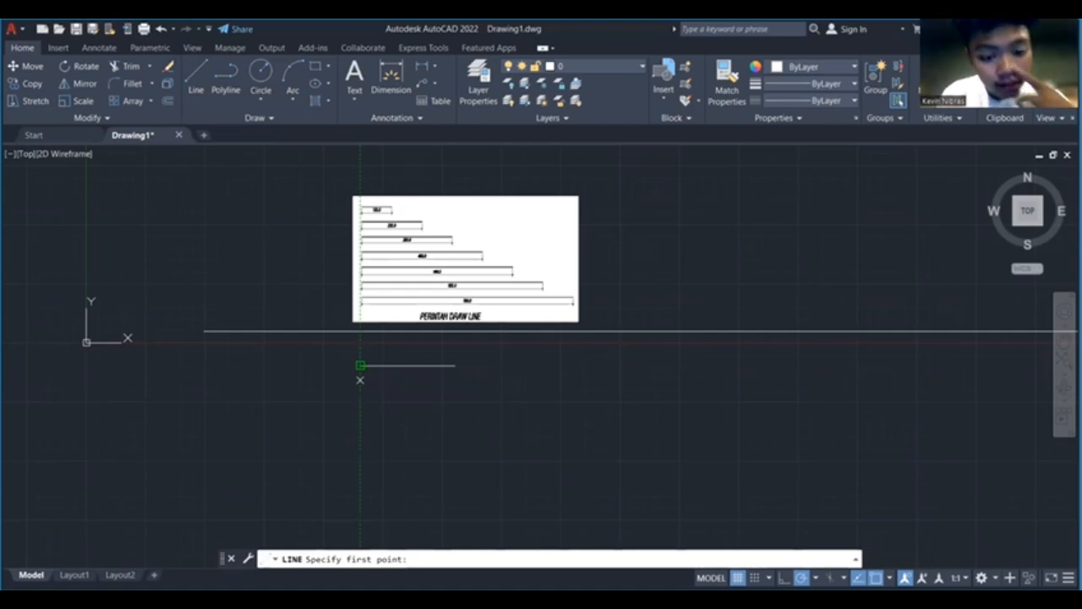
left_click(361, 380)
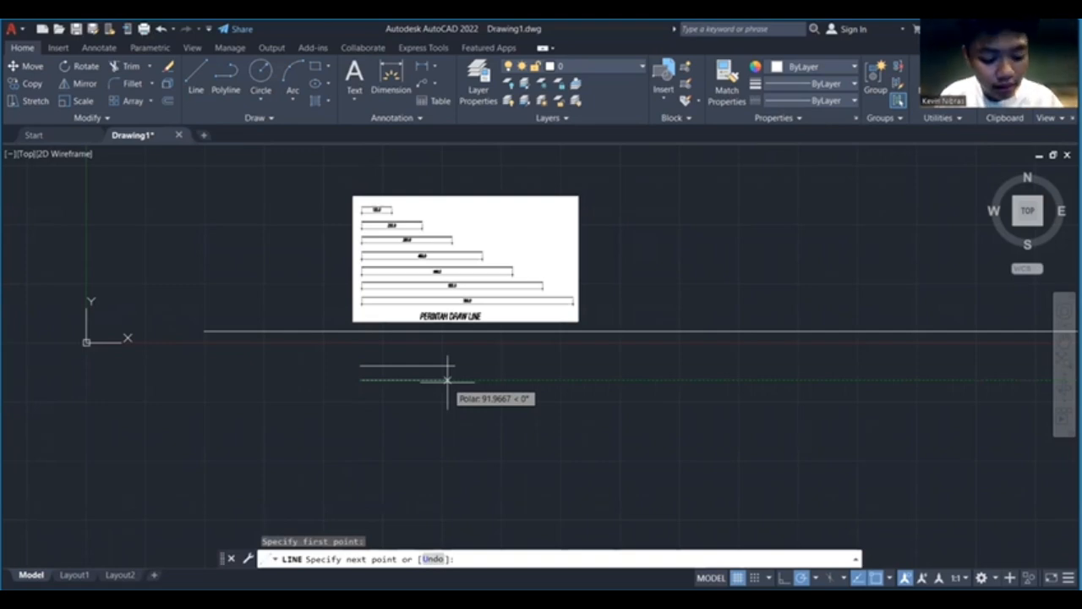
type("200")
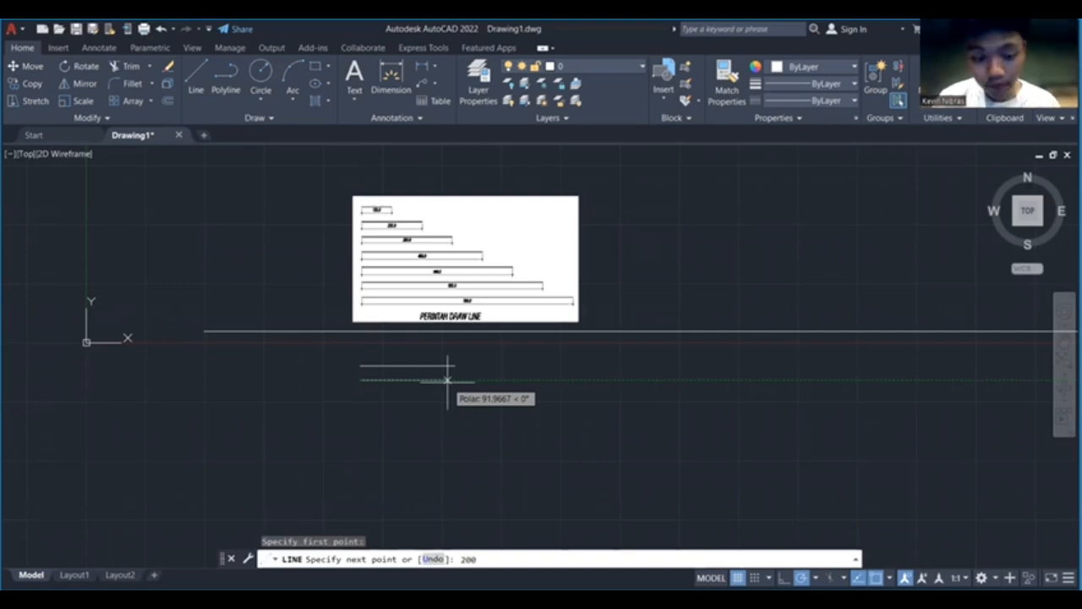
key("Return")
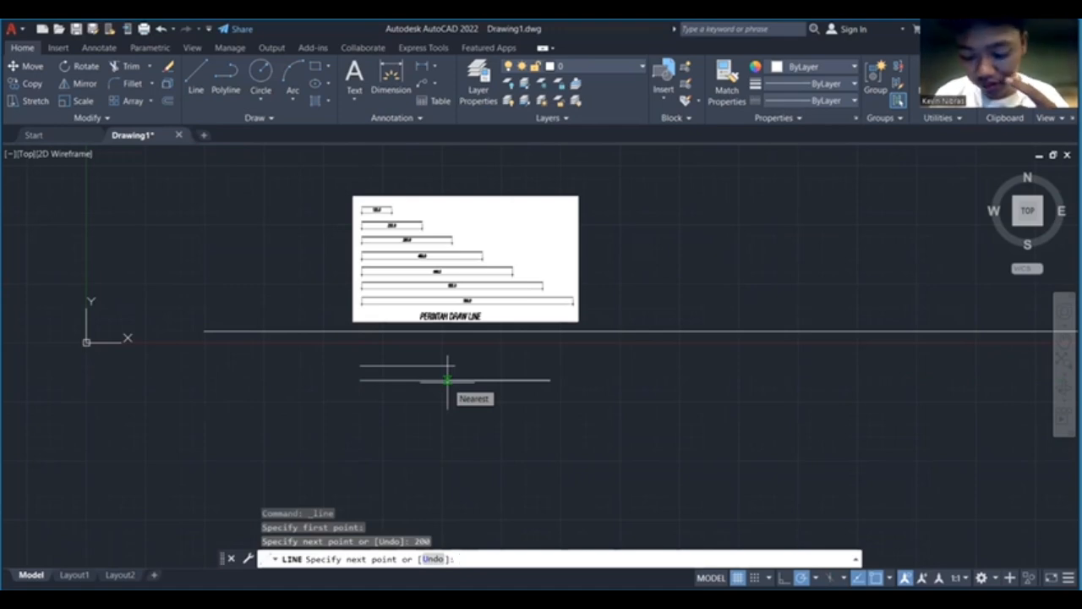
key("Return")
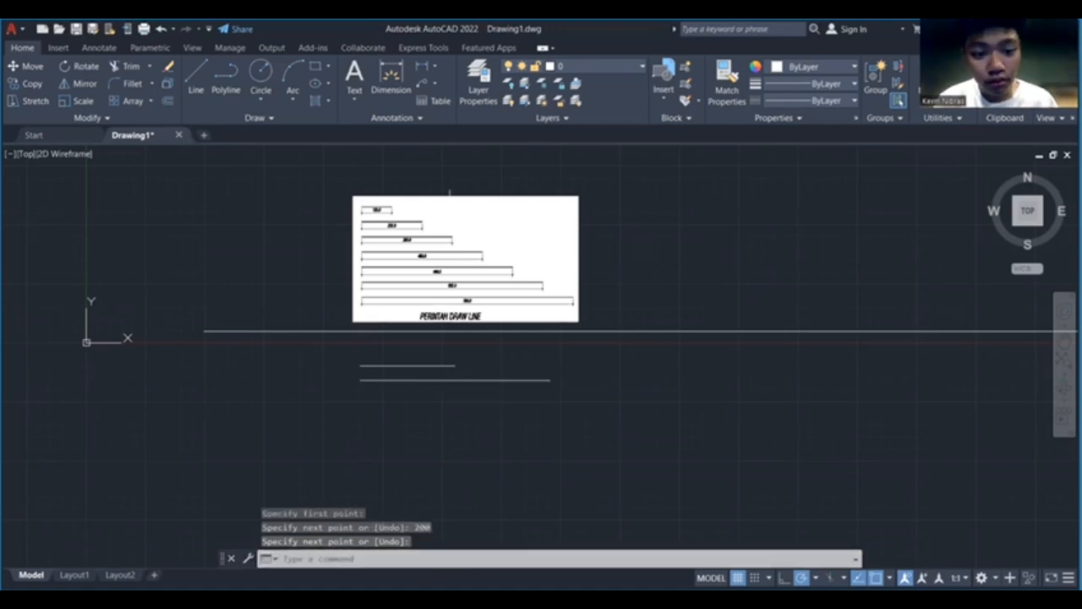
- Draw a horizontal line 300 units long just below the 200-unit line, starting at the same left alignment
left_click(195, 73)
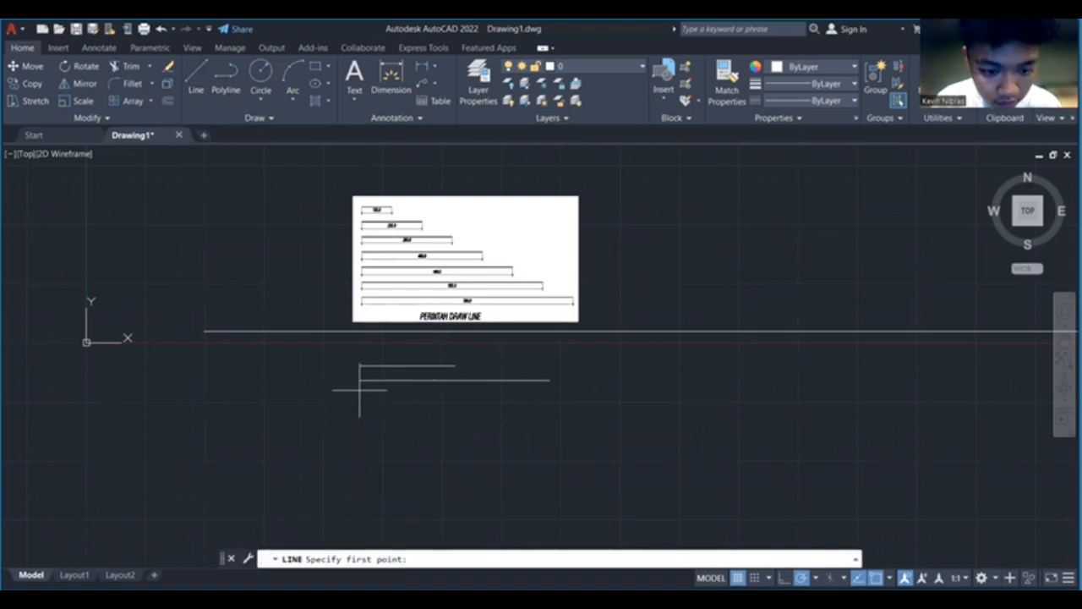
left_click(359, 389)
type("300")
key("Return")
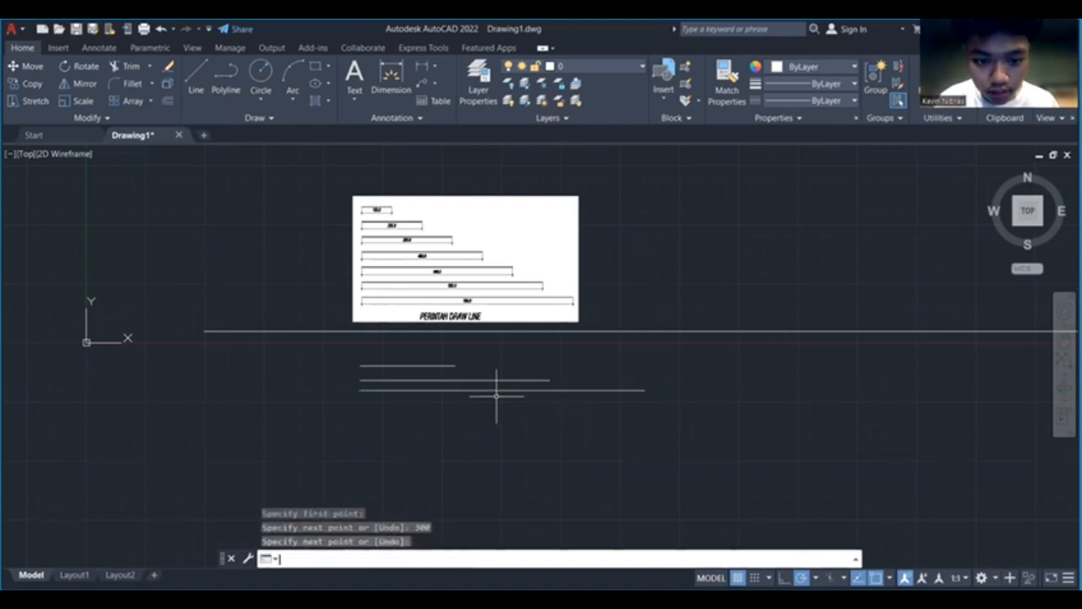
key("Return")
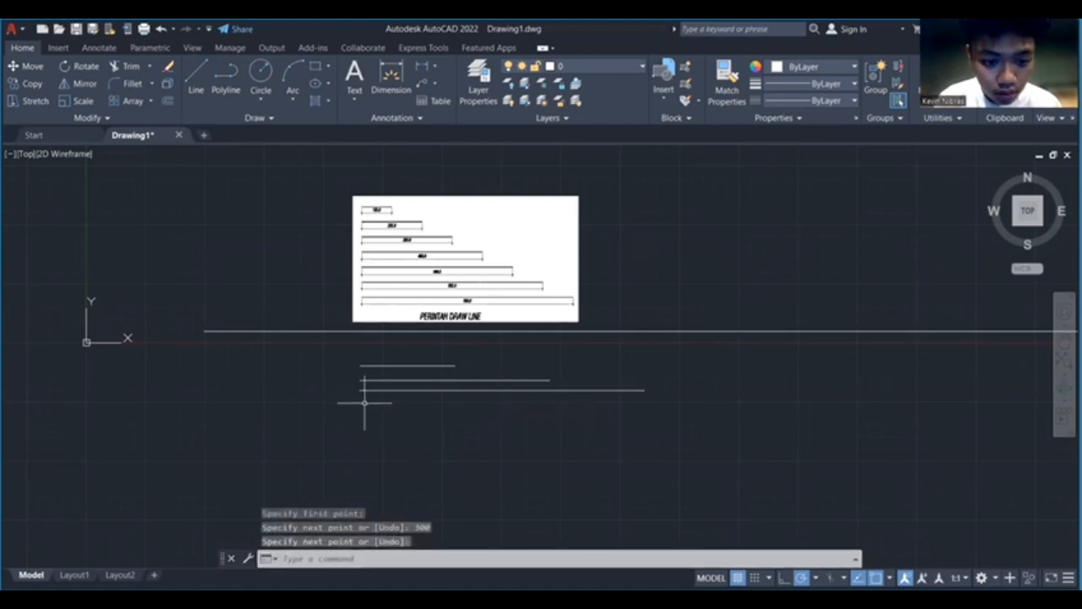
- Draw a horizontal line 400 units long beneath the 300-unit line, aligned with the left ends of the lines above
left_click(198, 83)
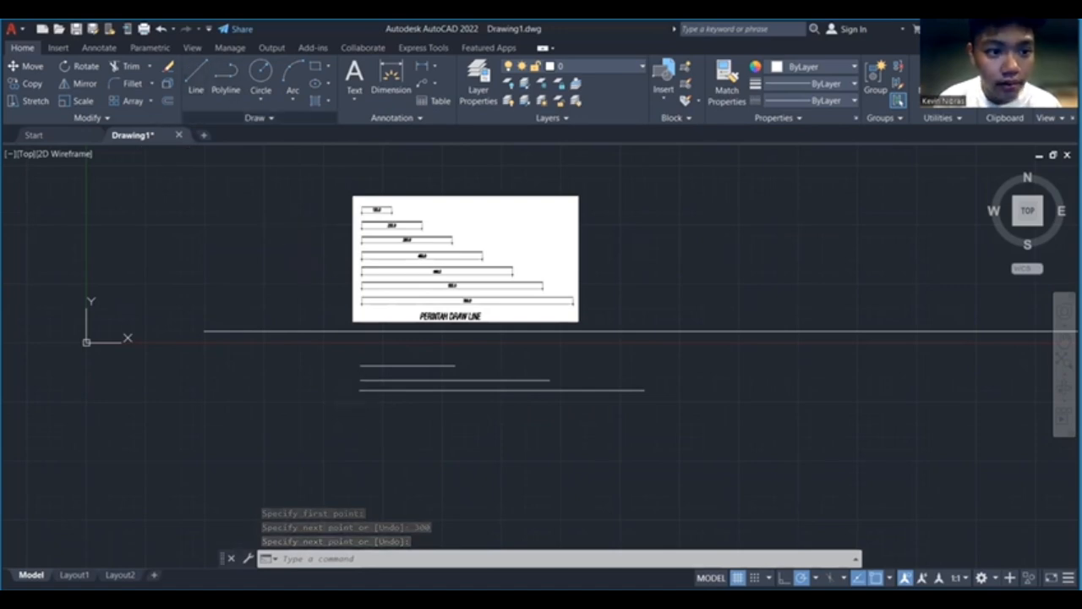
left_click(360, 405)
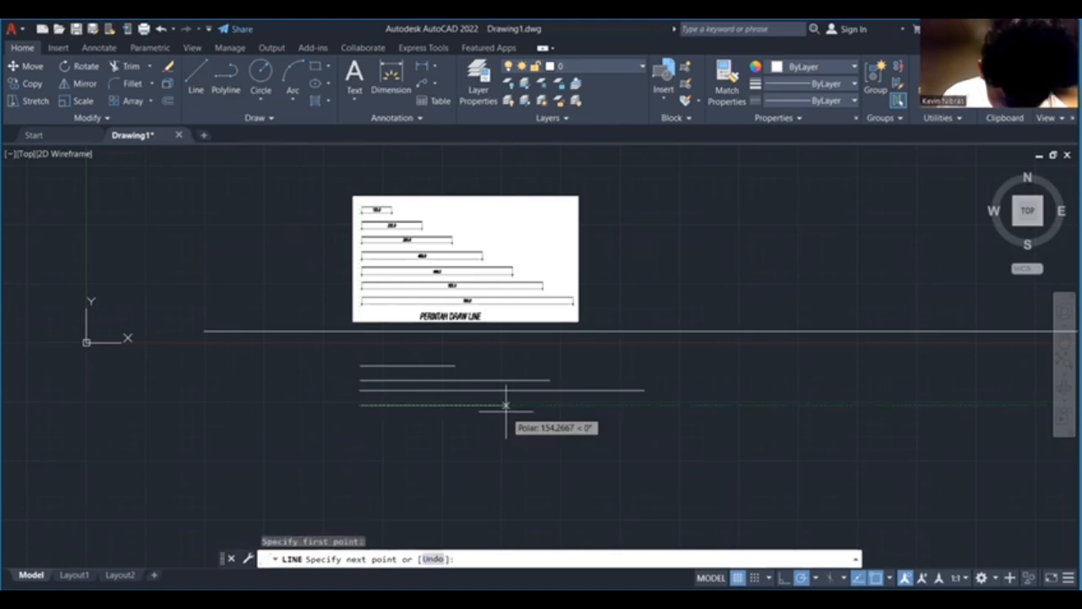
type("400")
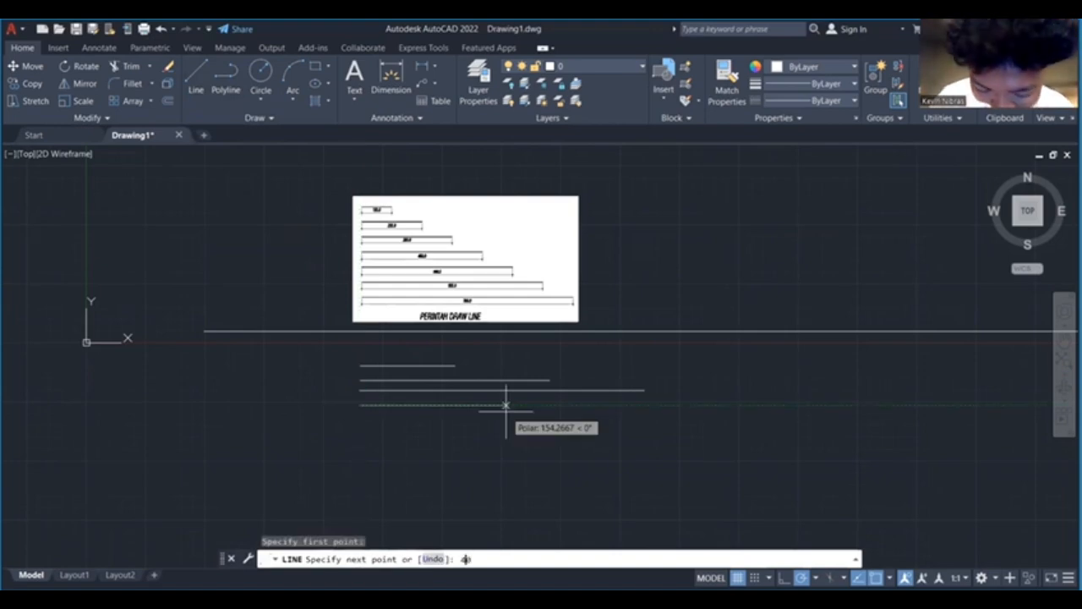
key("Return")
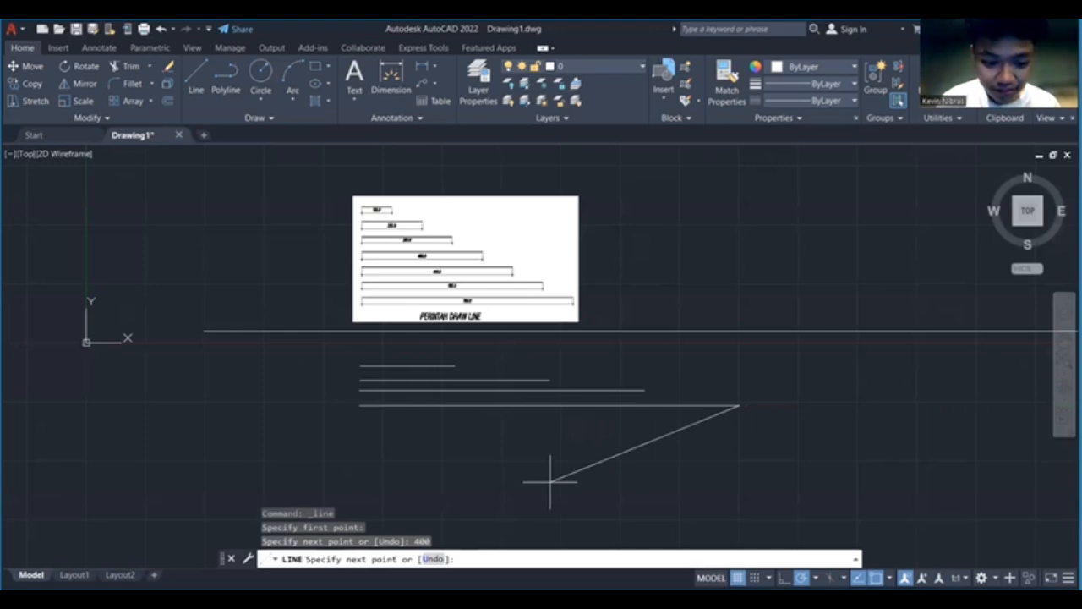
key("Return")
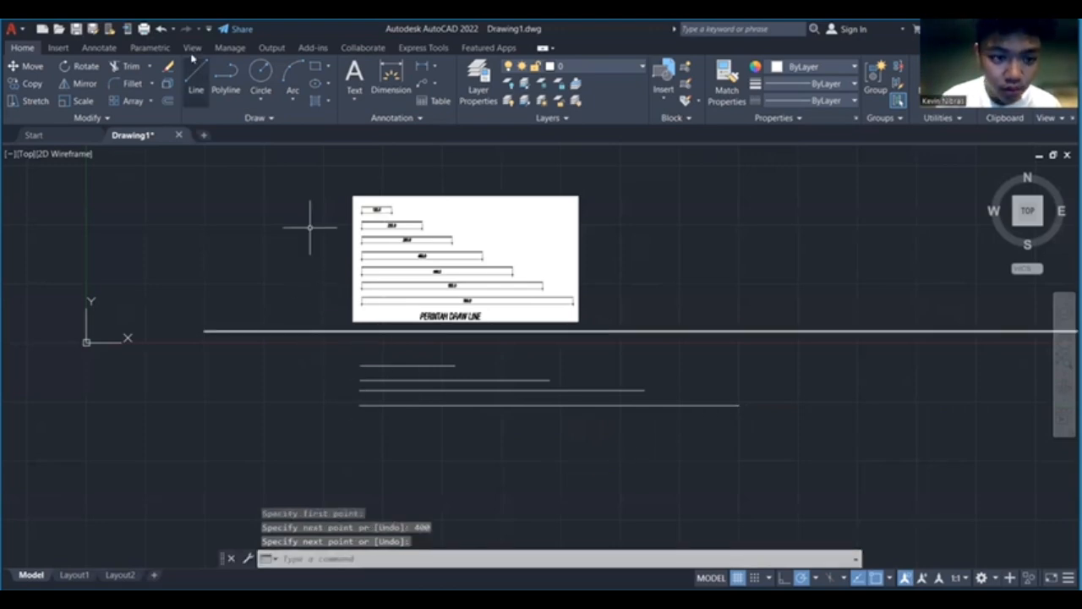
- Draw a horizontal line 500 units long beneath the 400-unit line, starting under its left end
key("Return")
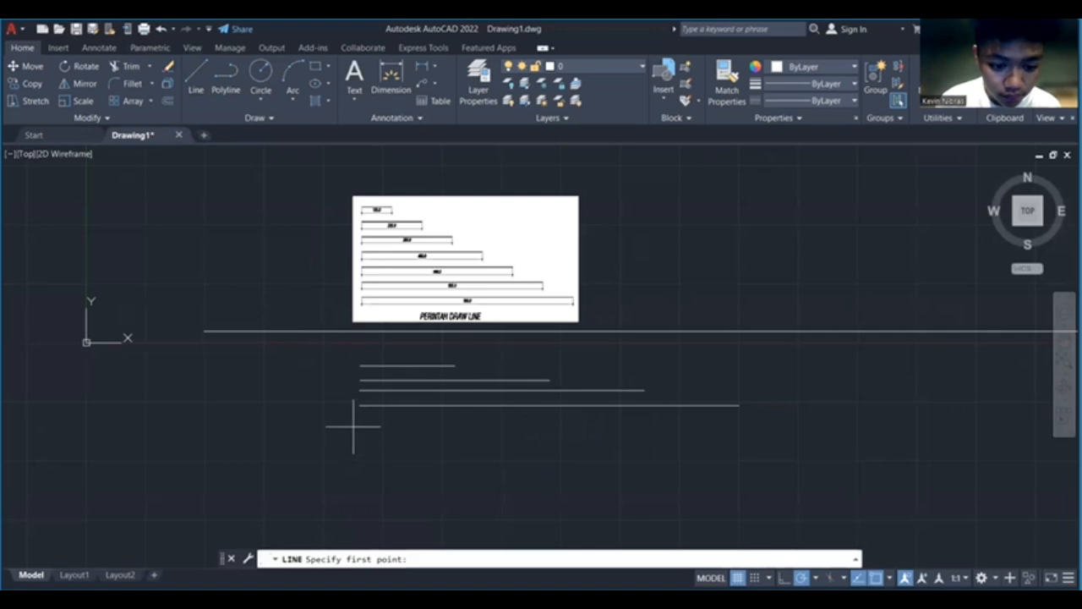
left_click(359, 424)
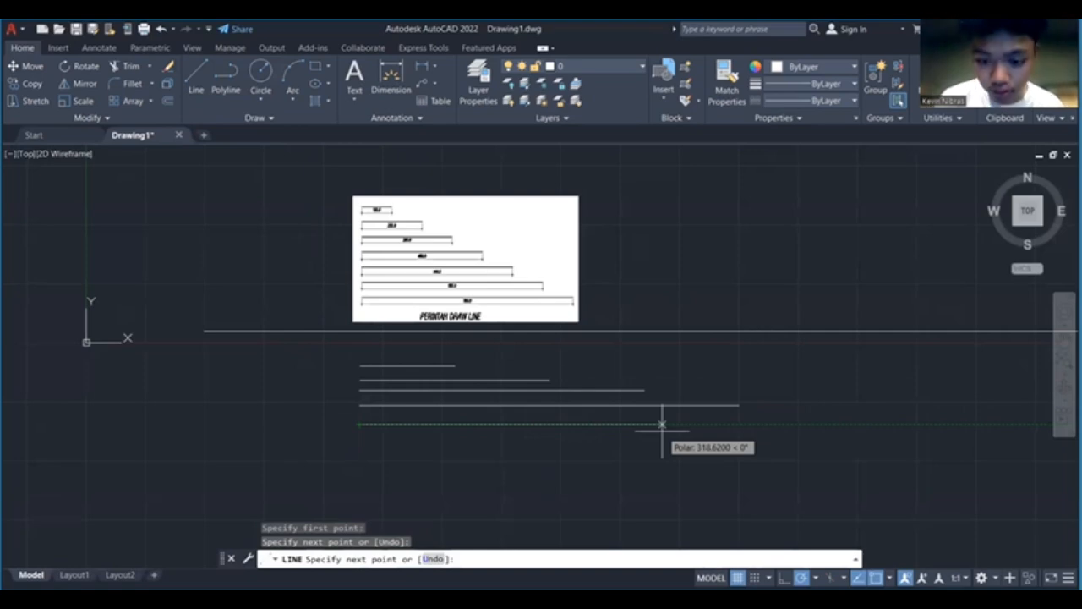
type("500")
key("Return")
key("Return")
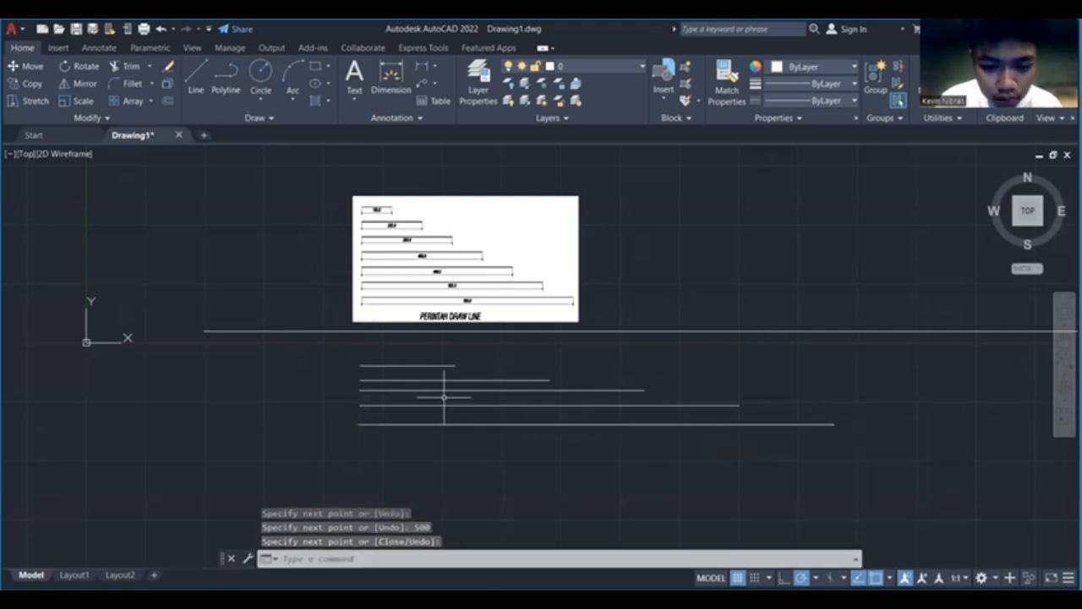
- Draw a horizontal line 600 units long beneath the 500-unit line, with the left ends aligned
left_click(196, 77)
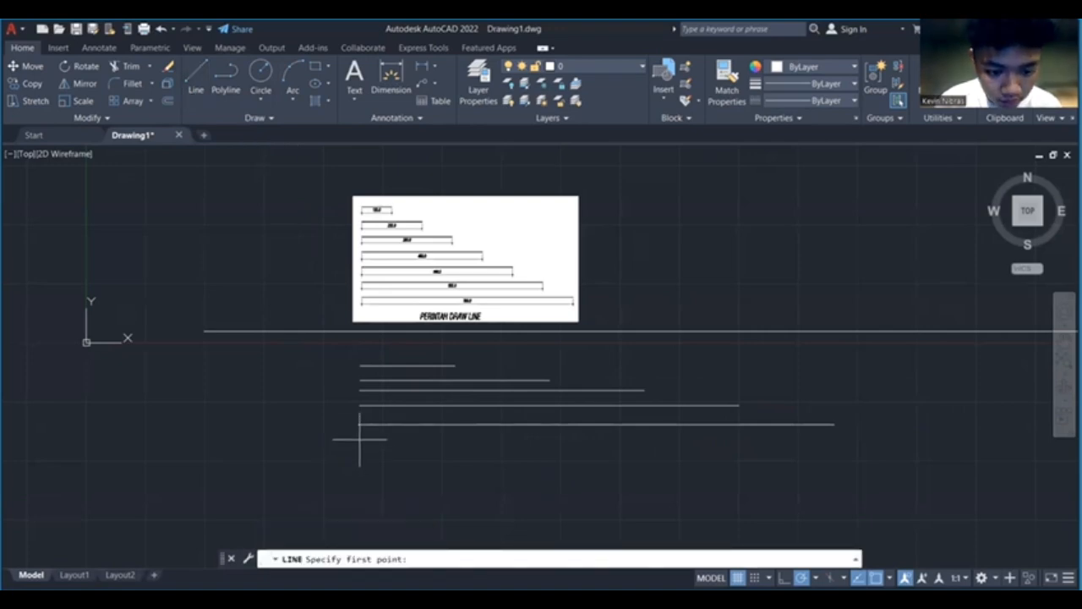
left_click(359, 439)
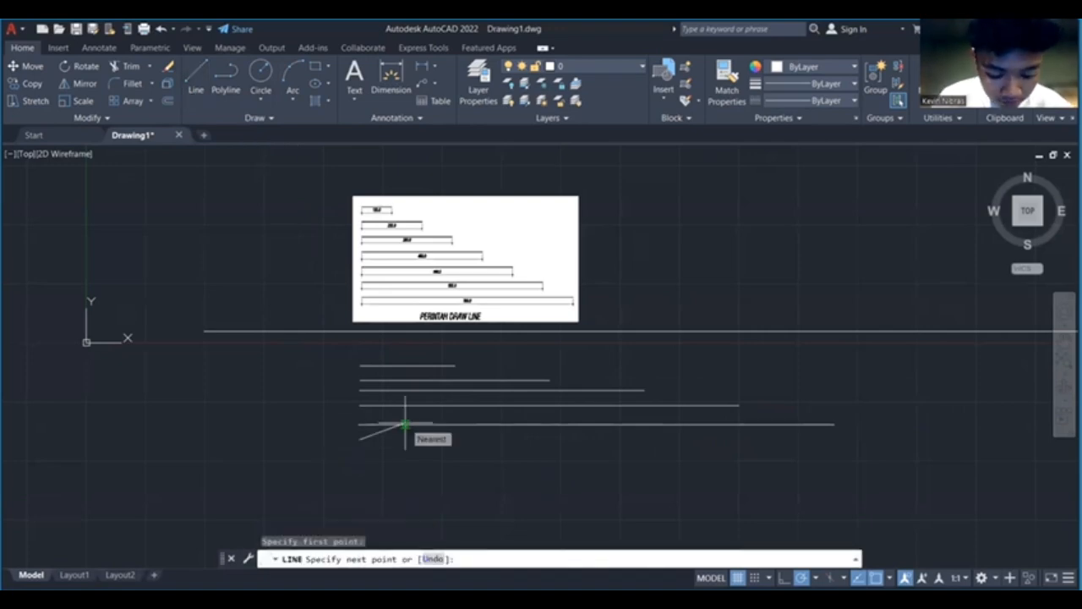
type("600")
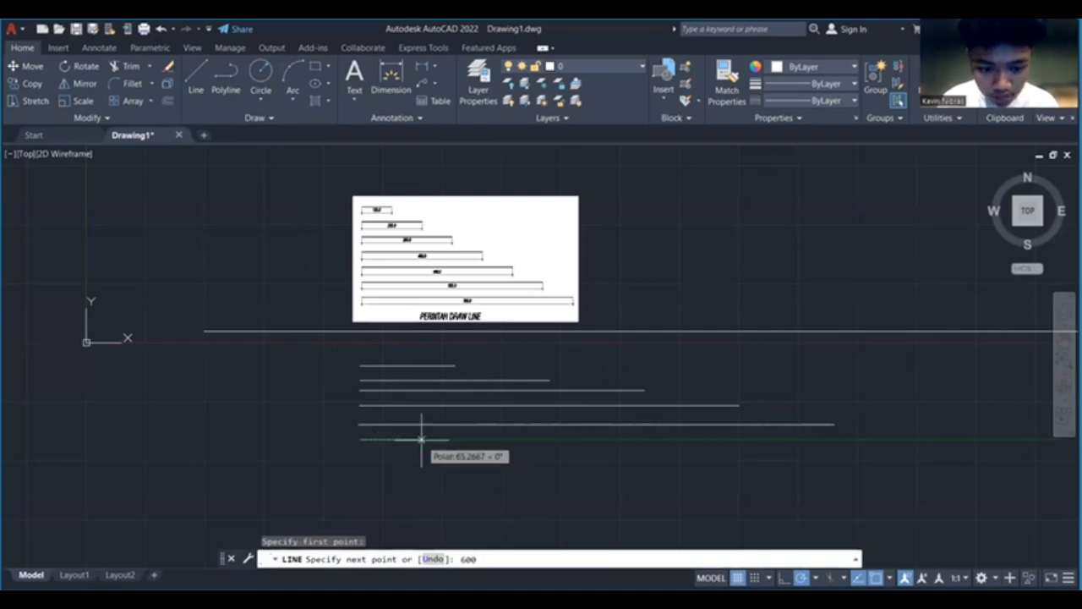
key("Return")
key("Return")
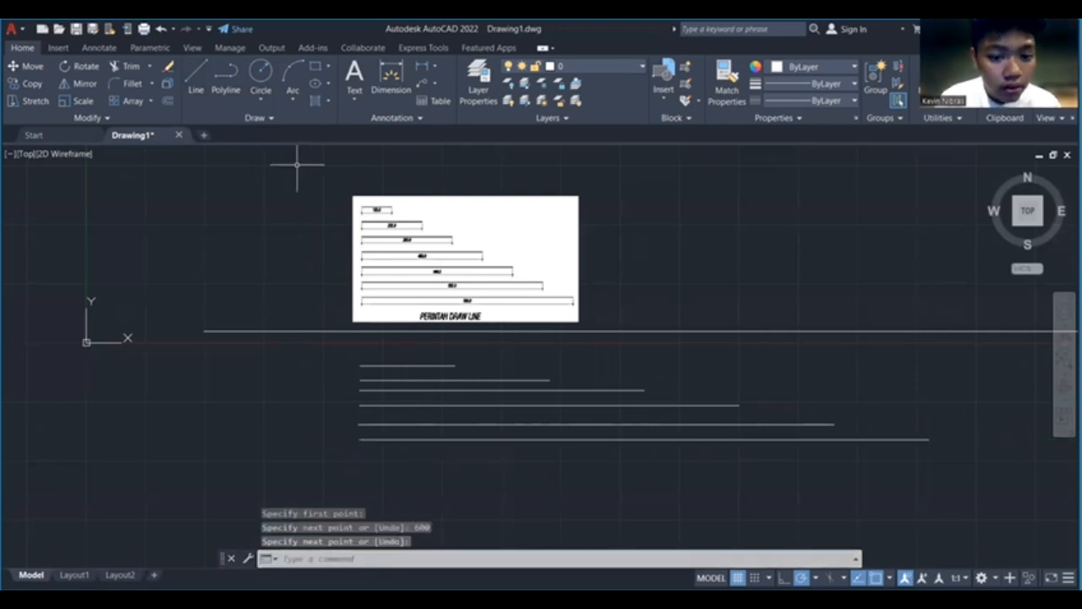
- Draw a horizontal line 700 units long beneath the 600-unit line as the last of the left-aligned series
left_click(195, 80)
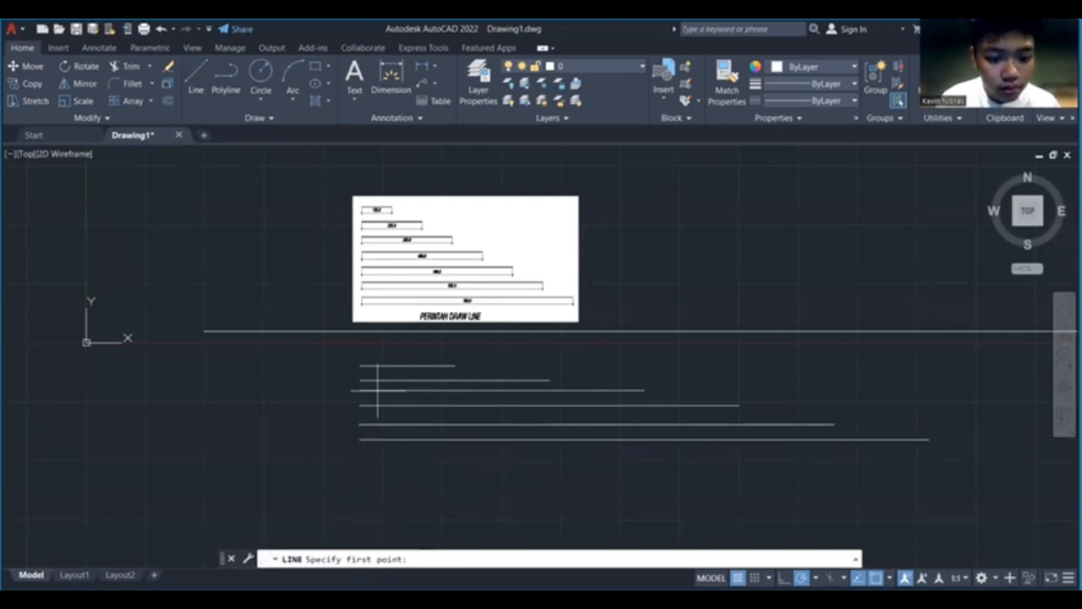
left_click(359, 458)
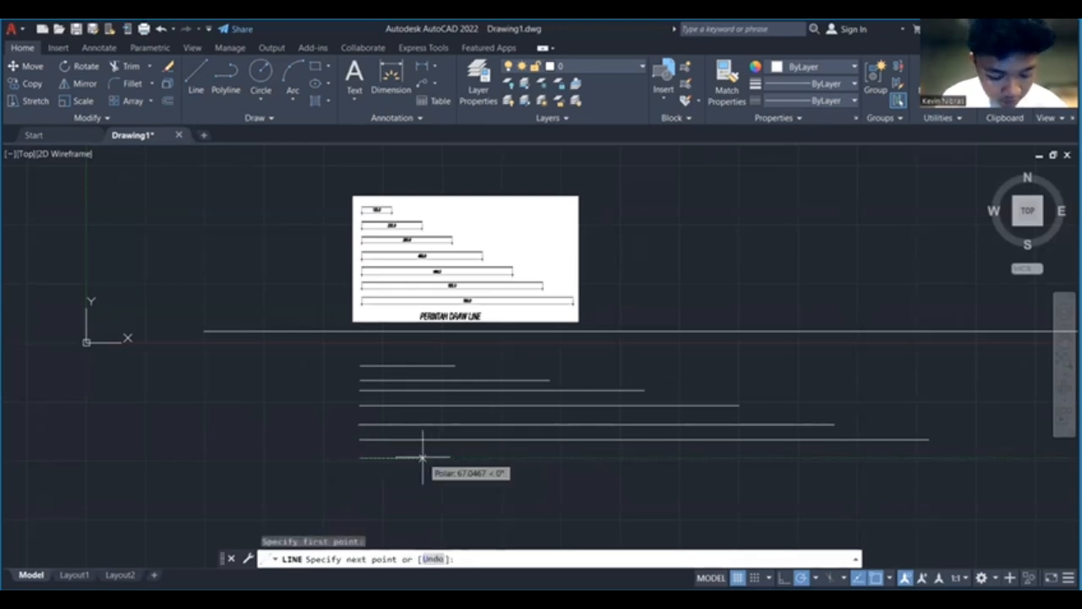
type("700")
key("Return")
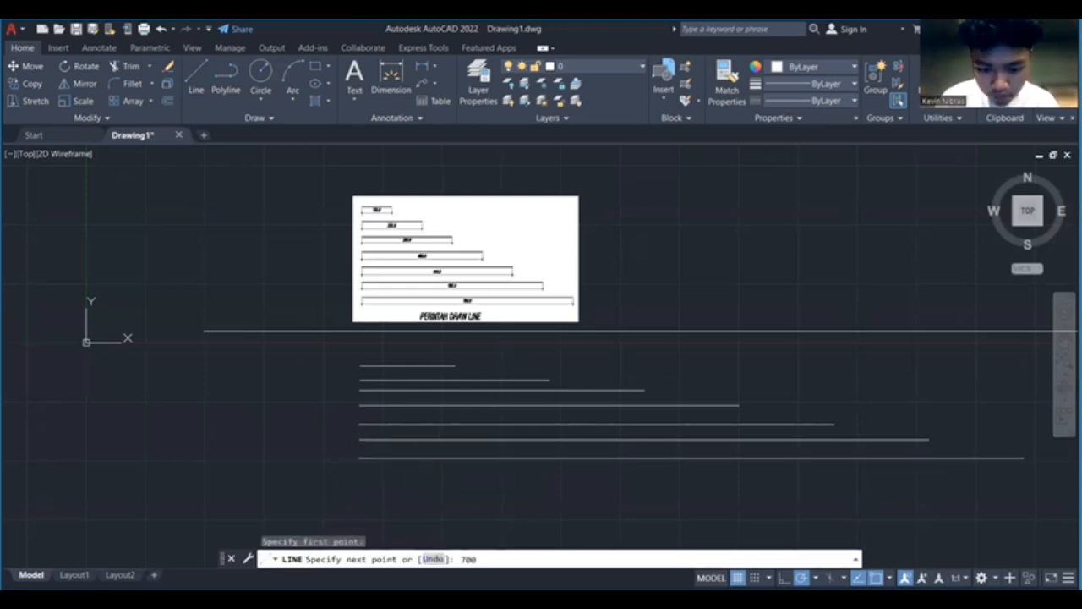
key("Return")
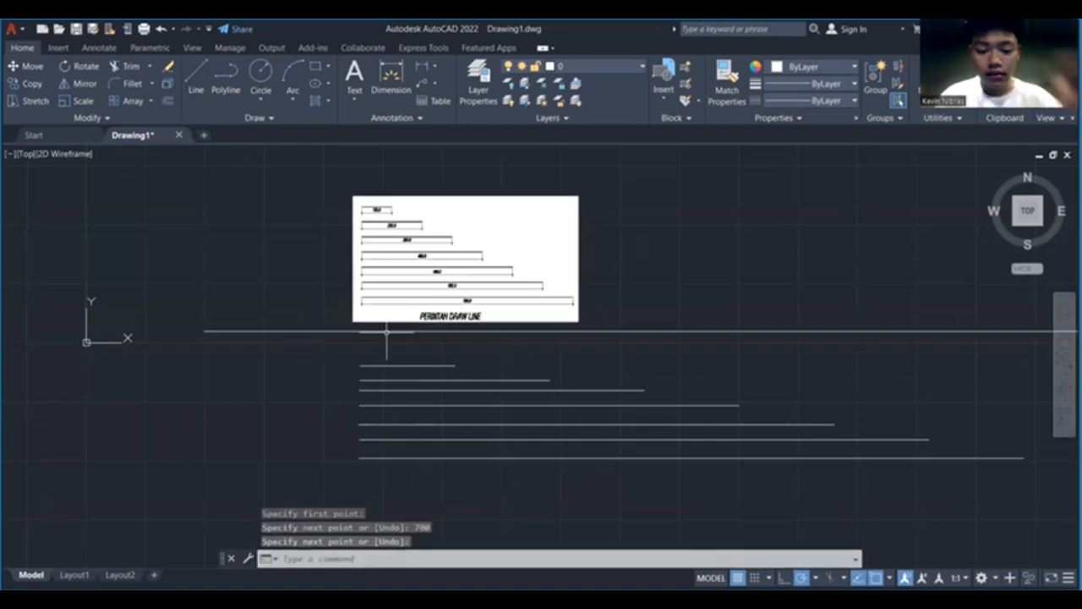
- Using Line, draw a 100-unit top edge and a 100-unit right side for a square beneath the rectangle reference image
scroll(291, 306, "down", 2)
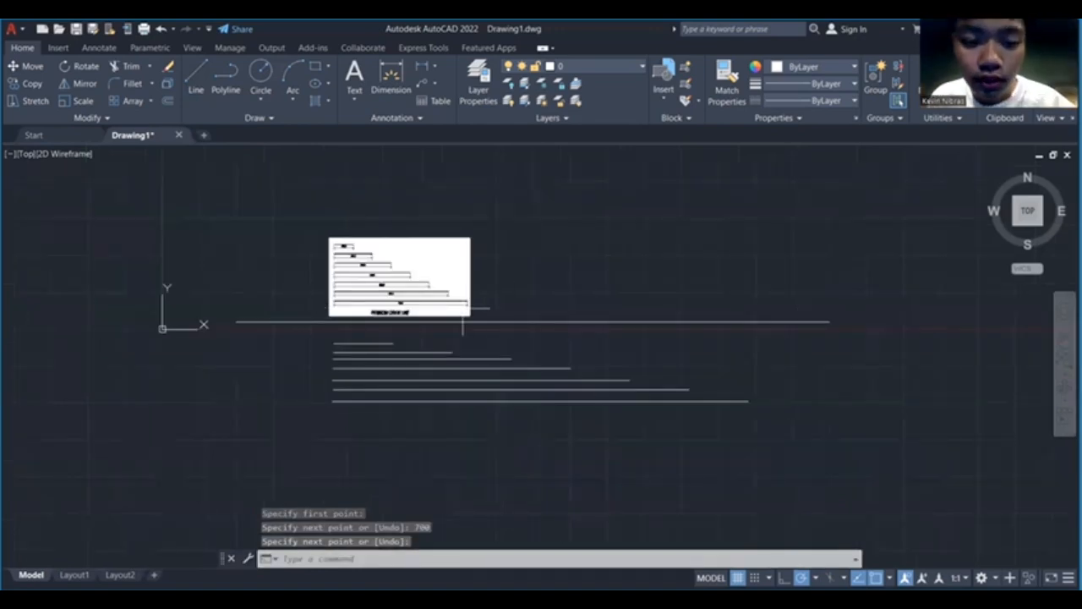
middle_click_drag(290, 302, 628, 347)
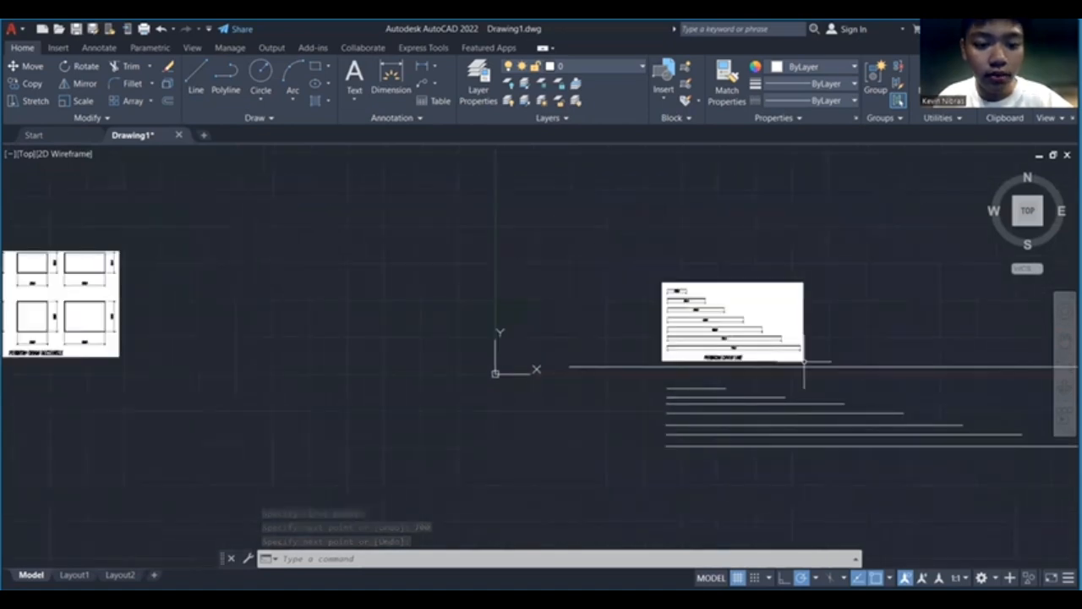
middle_click_drag(364, 326, 752, 346)
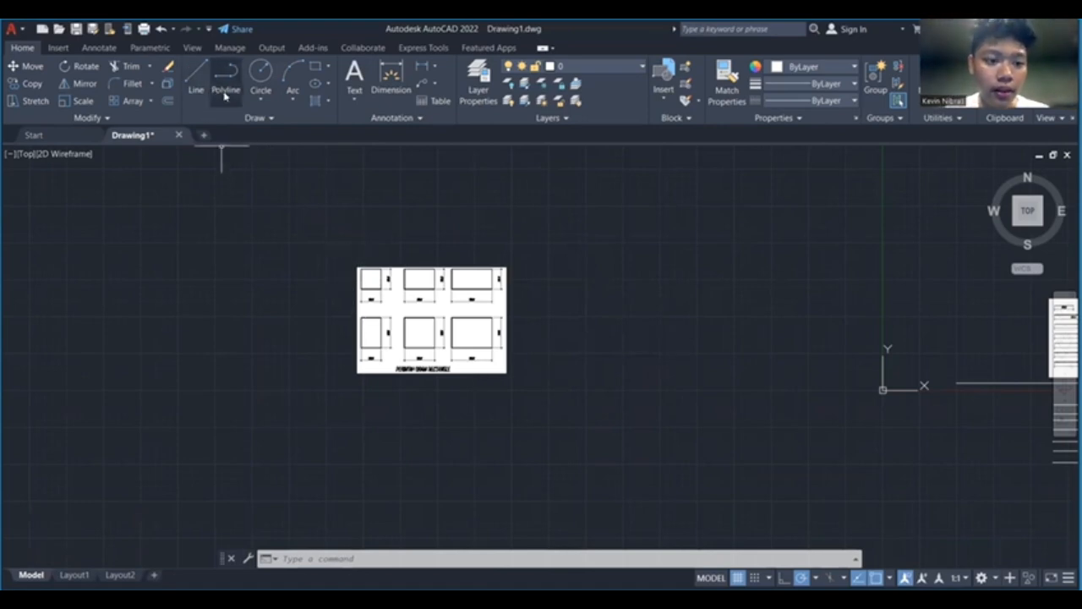
left_click(196, 78)
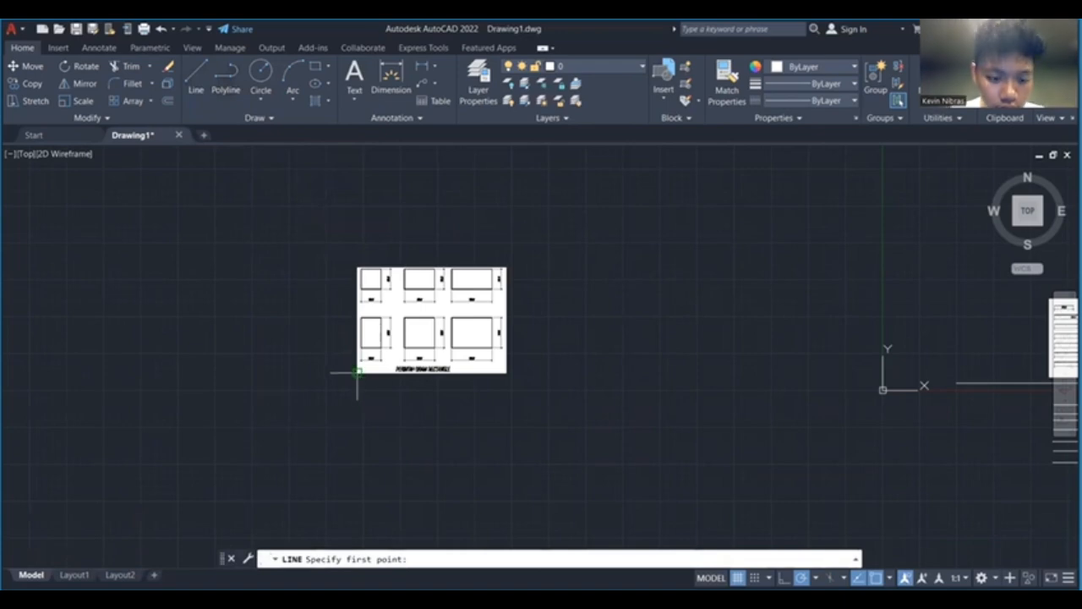
scroll(372, 358, "up", 2)
scroll(382, 382, "up", 4)
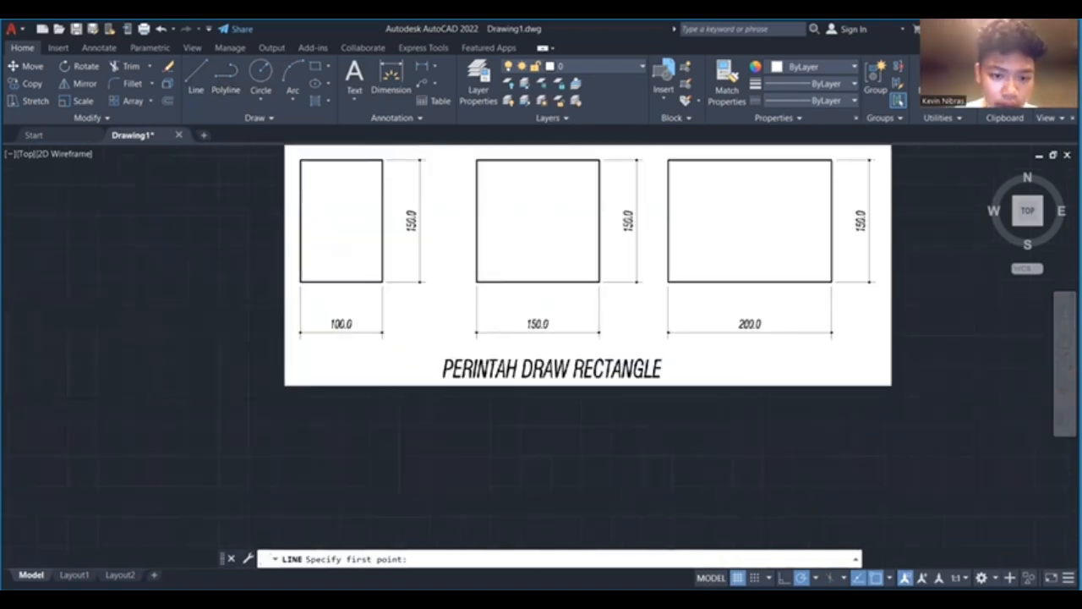
scroll(384, 387, "down", 2)
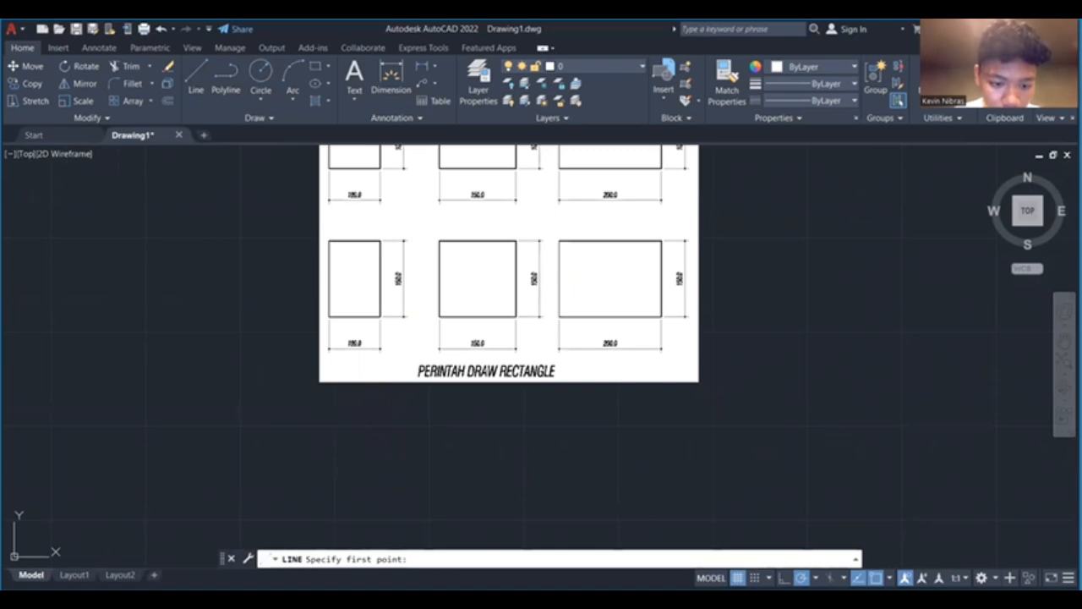
left_click(335, 425)
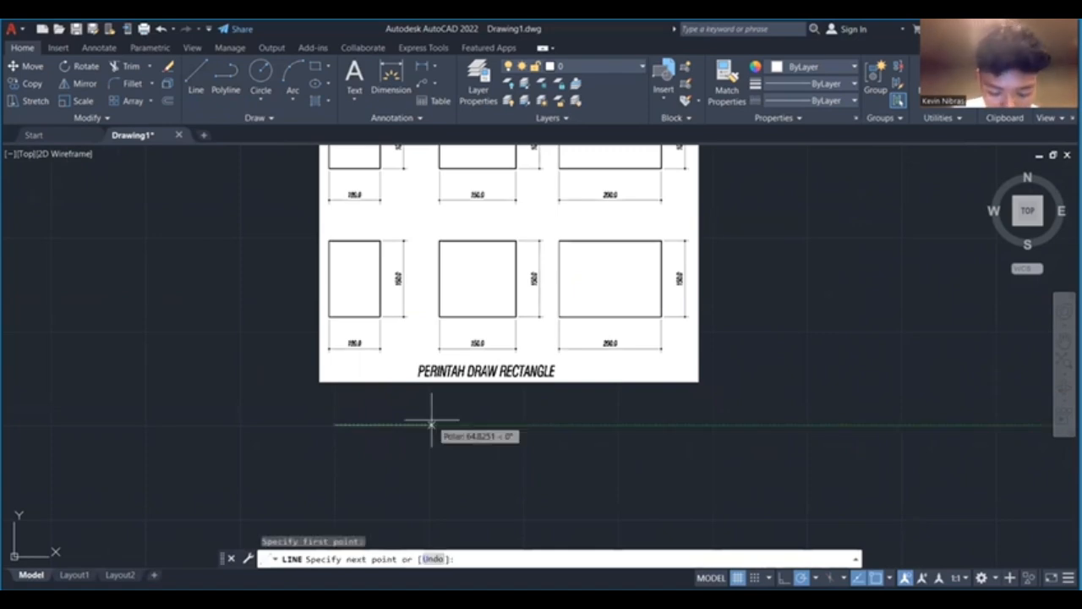
type("100")
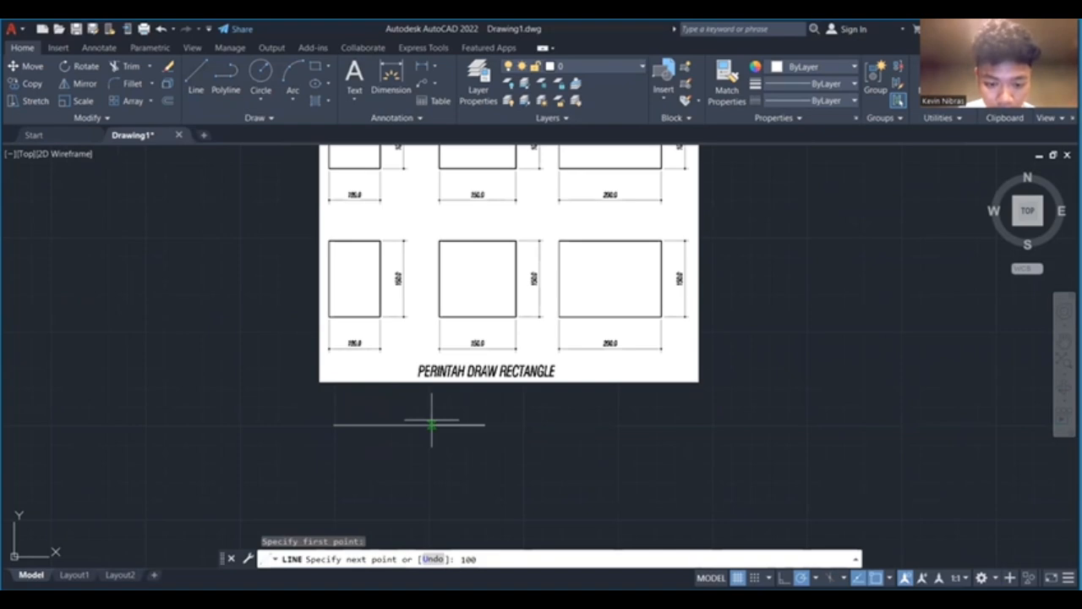
key("Return")
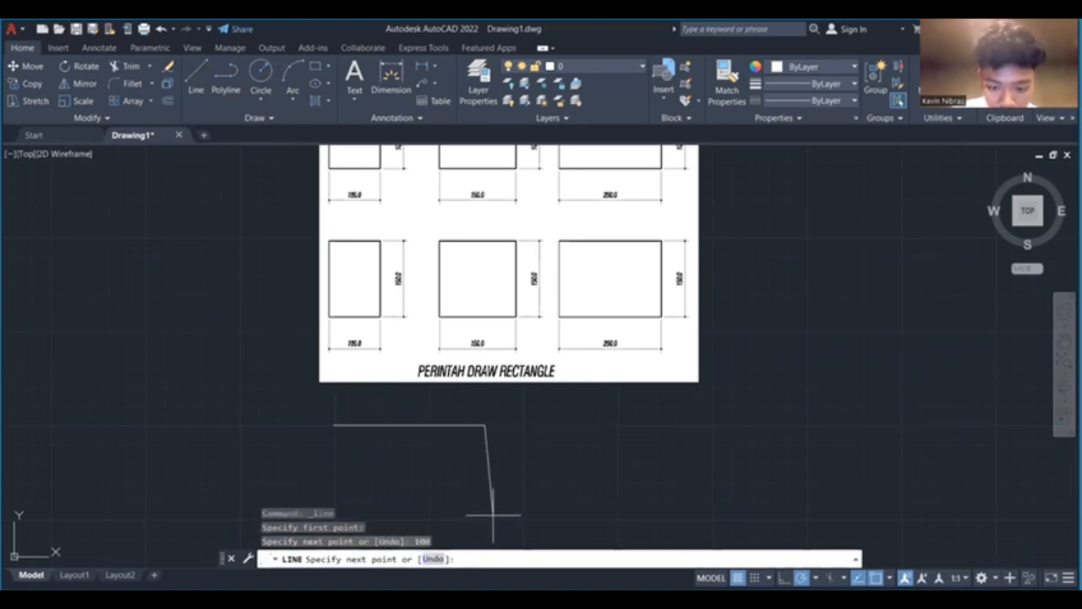
type("100")
key("Return")
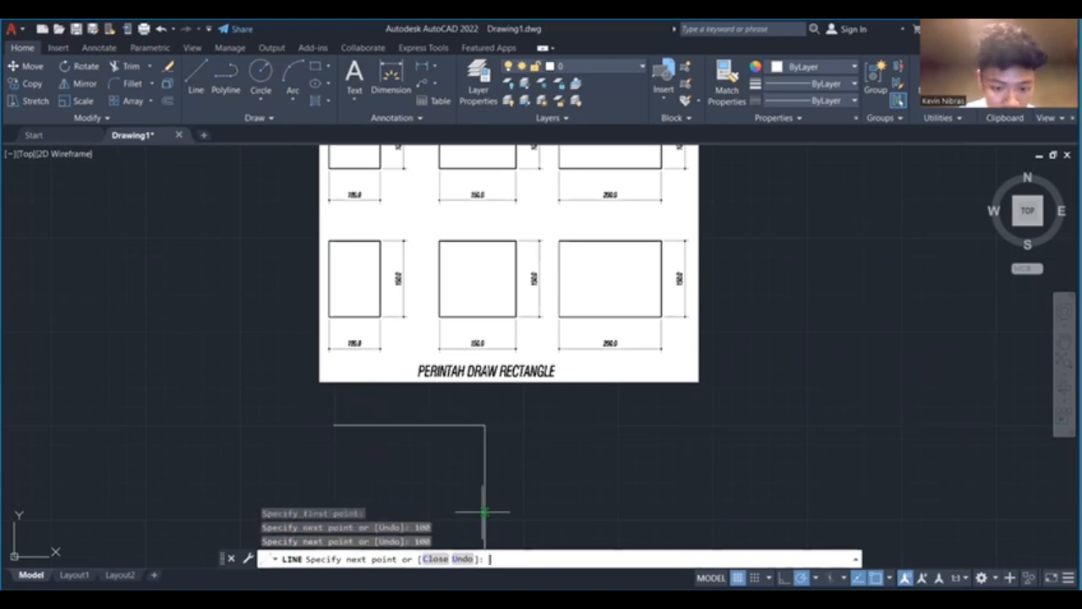
- Add a 100-unit bottom edge running left and close the line sequence to complete the square
scroll(351, 490, "down", 2)
middle_click_drag(352, 490, 401, 423)
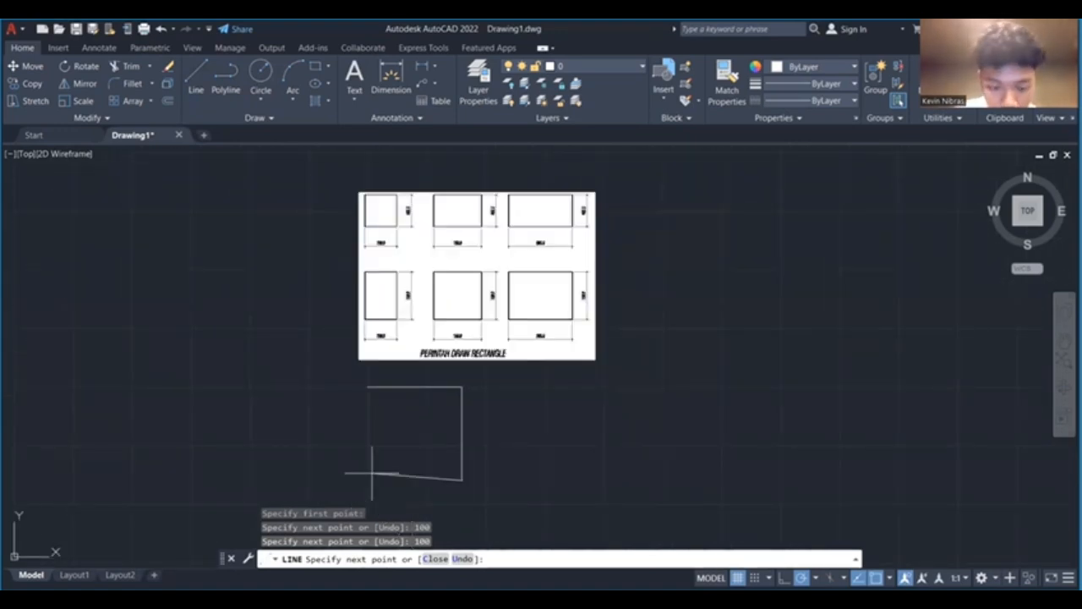
type("100")
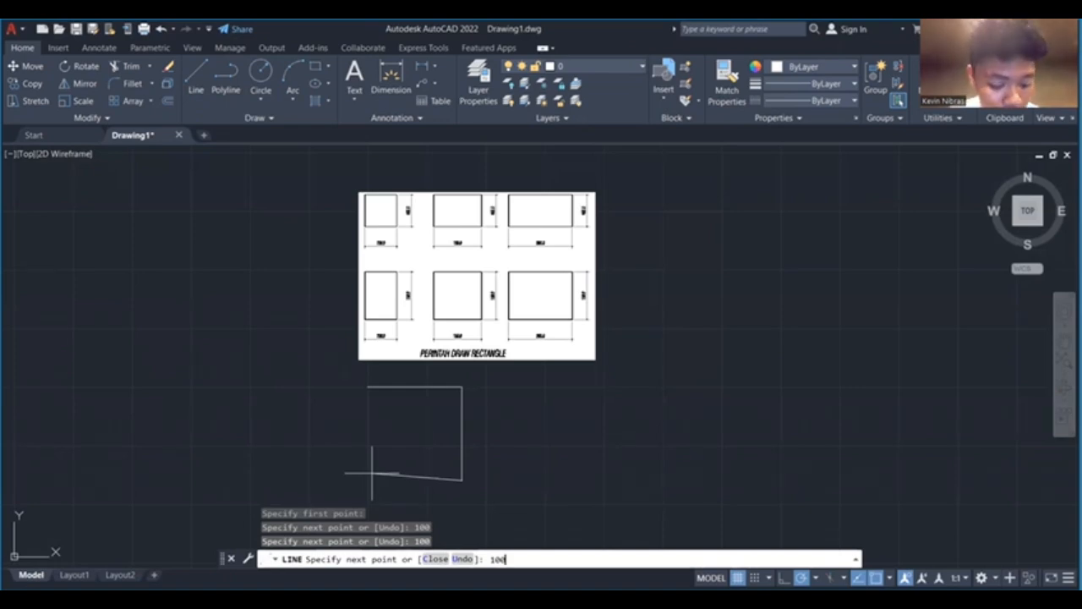
key("Return")
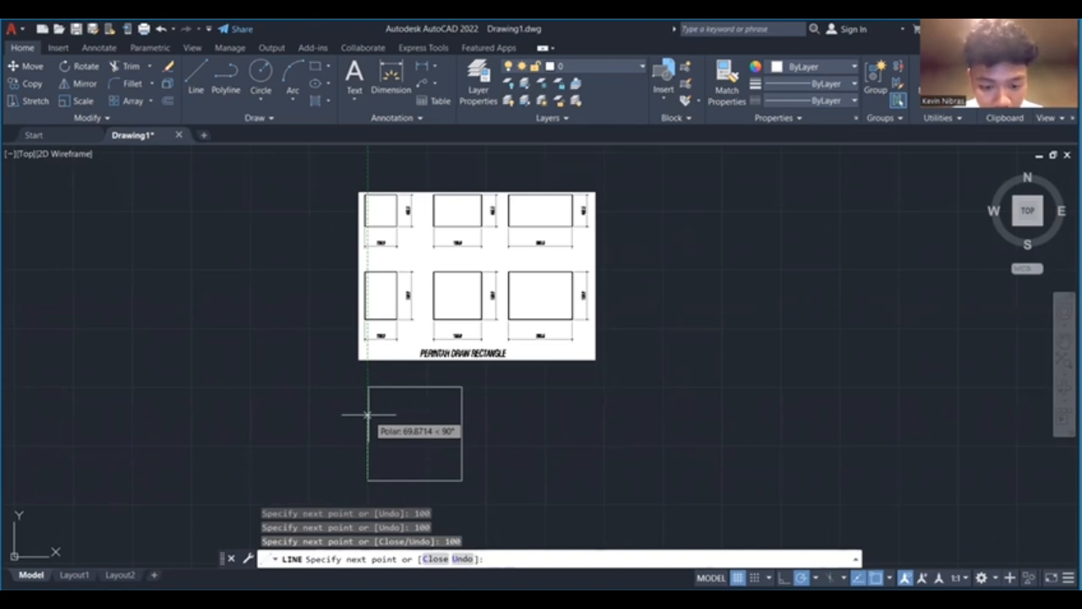
type("c")
key("Return")
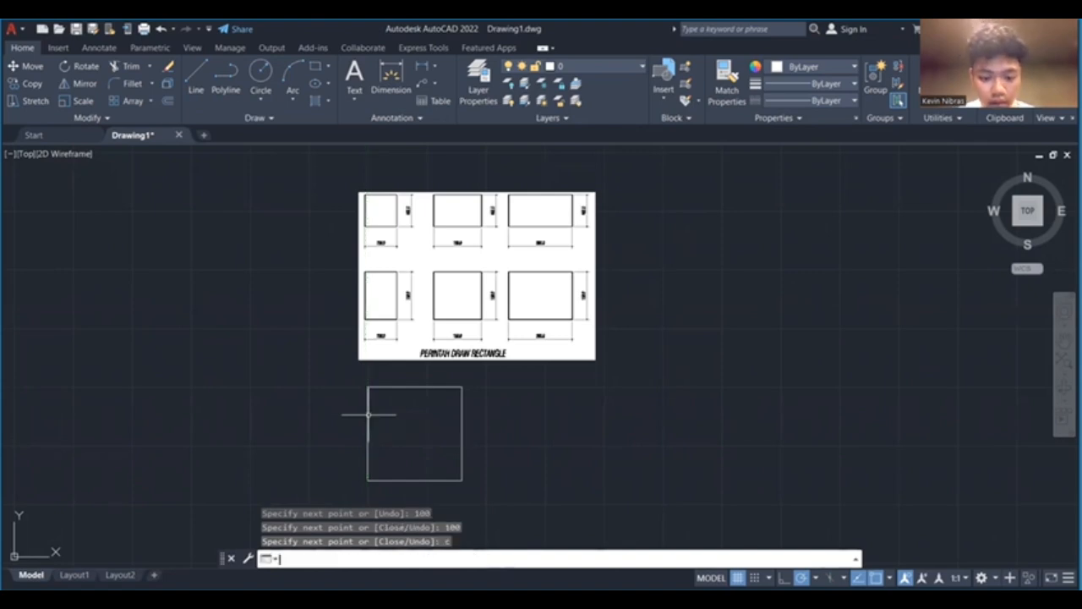
- Erase all four separate lines of the square beneath the rectangle reference image
left_click(415, 386)
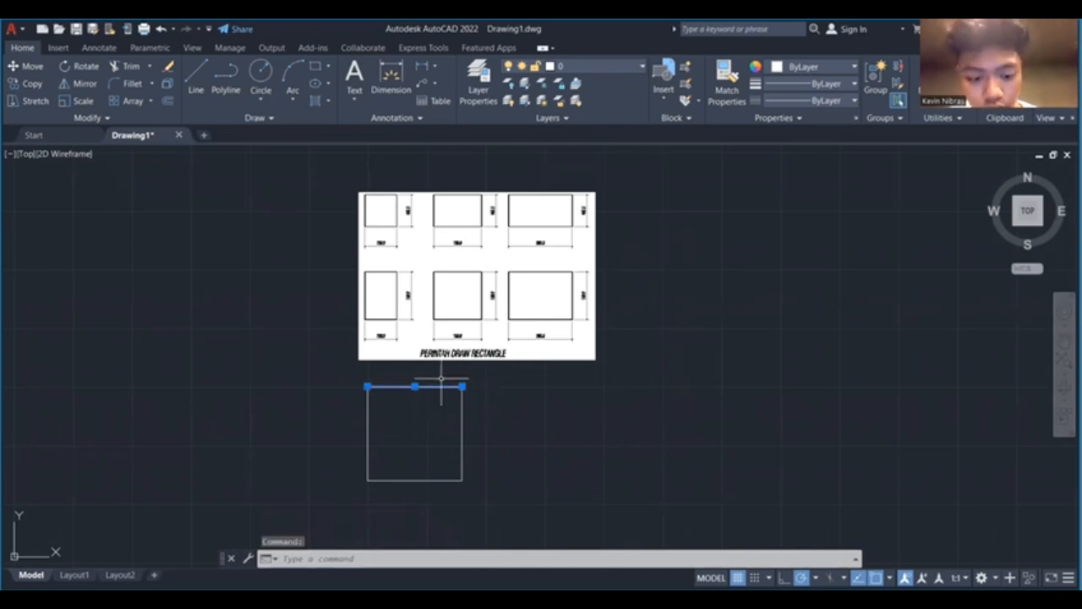
key("Delete")
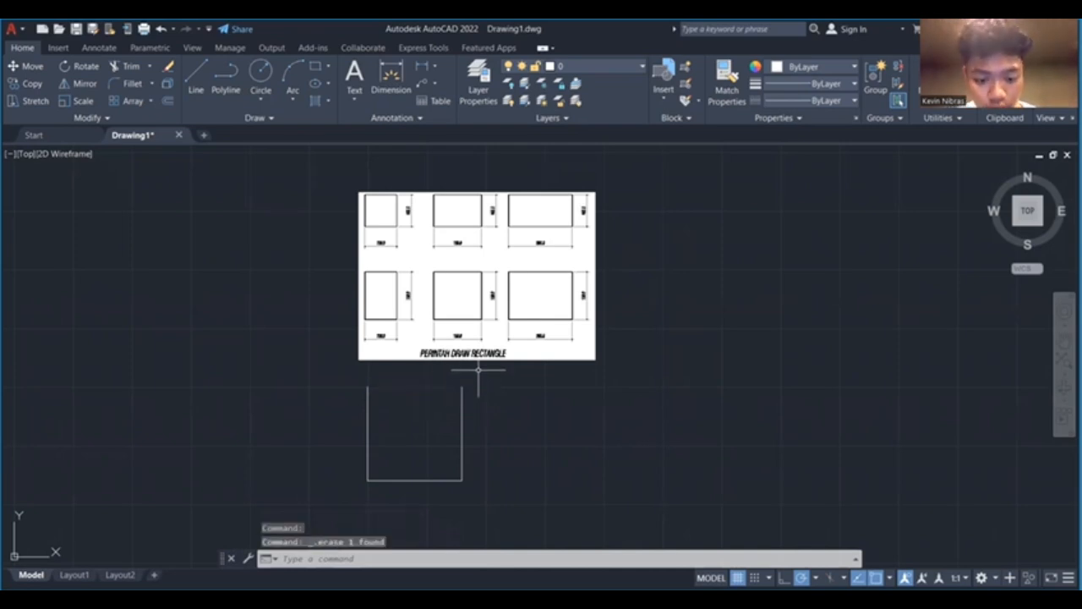
left_click(458, 417)
left_click(444, 427)
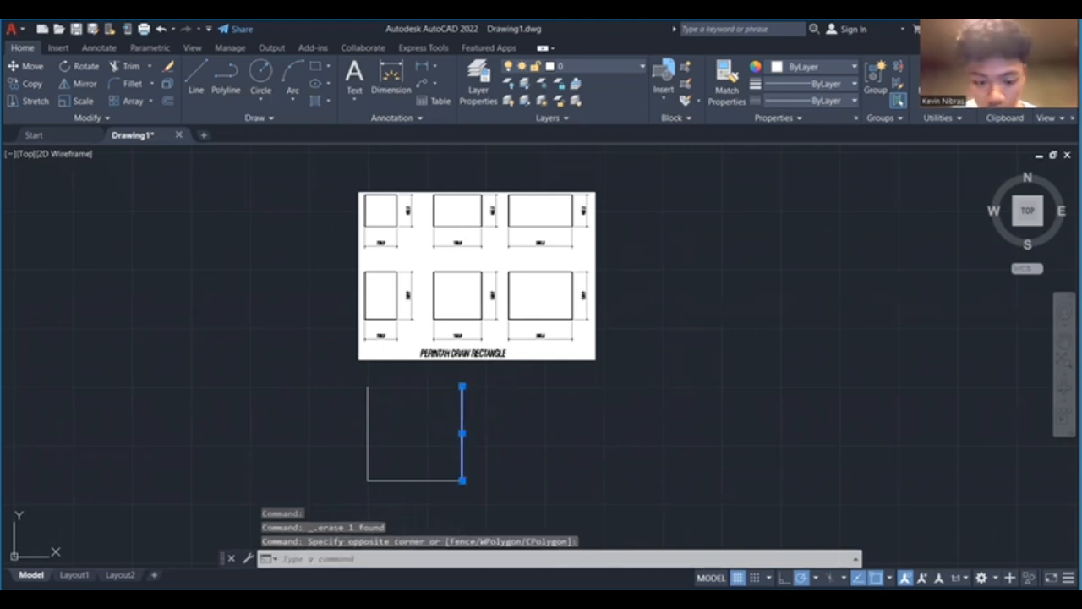
key("Delete")
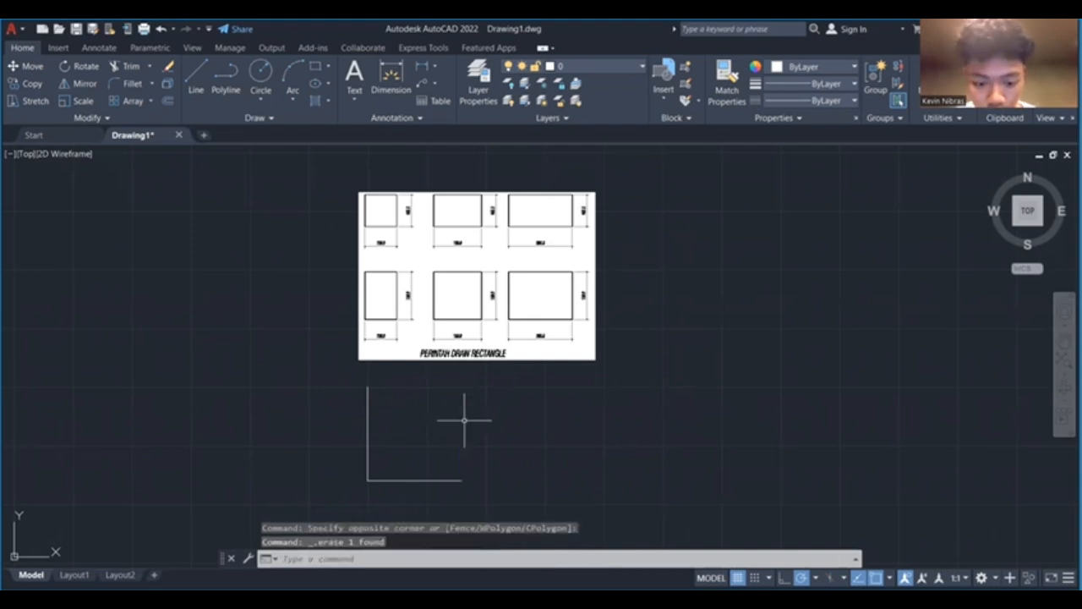
left_click(414, 481)
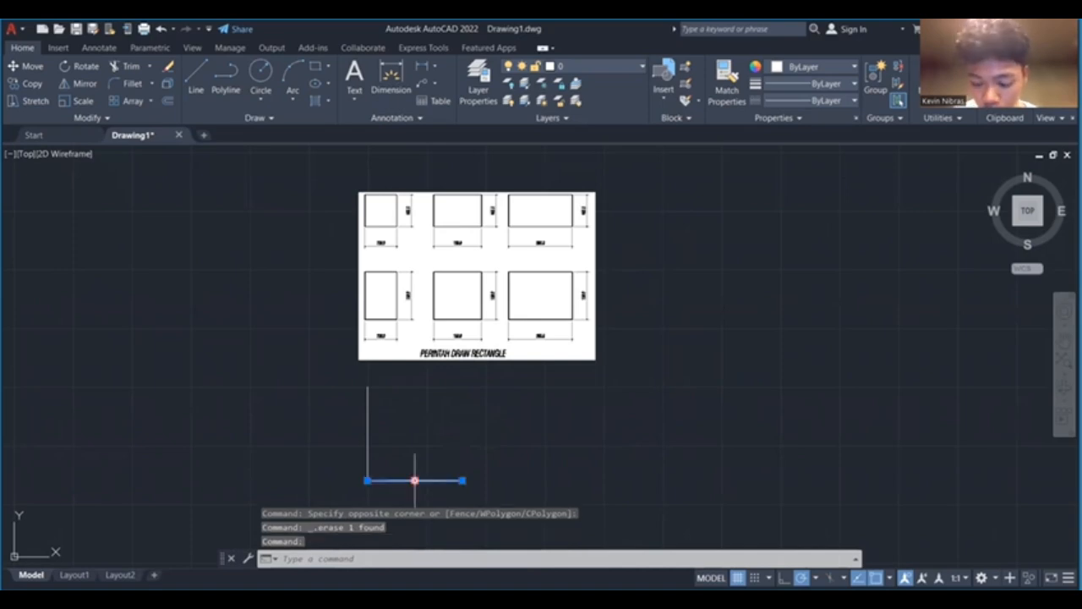
key("Delete")
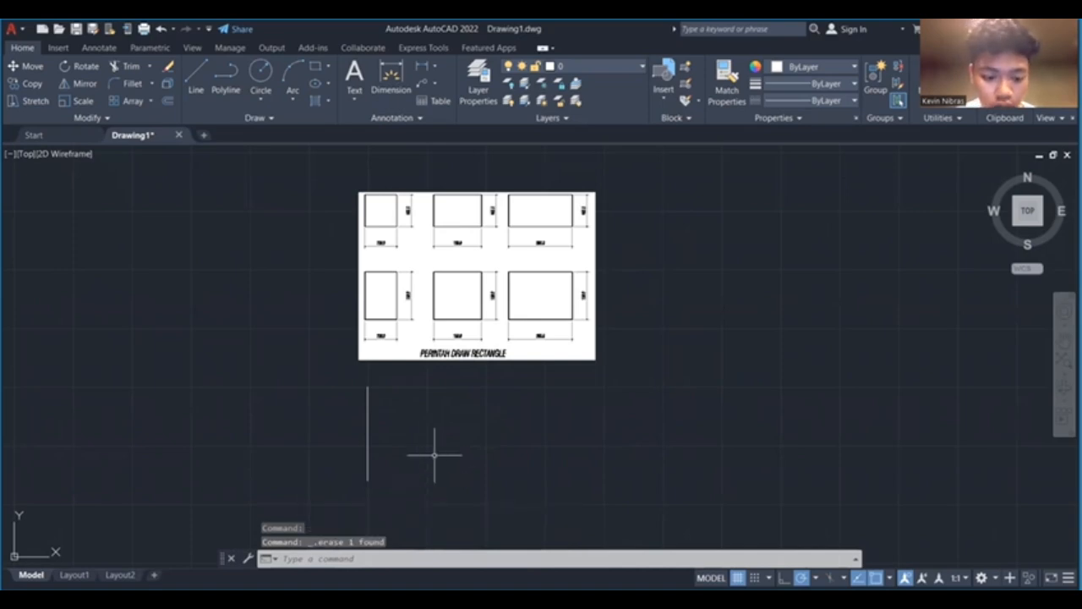
left_click(367, 428)
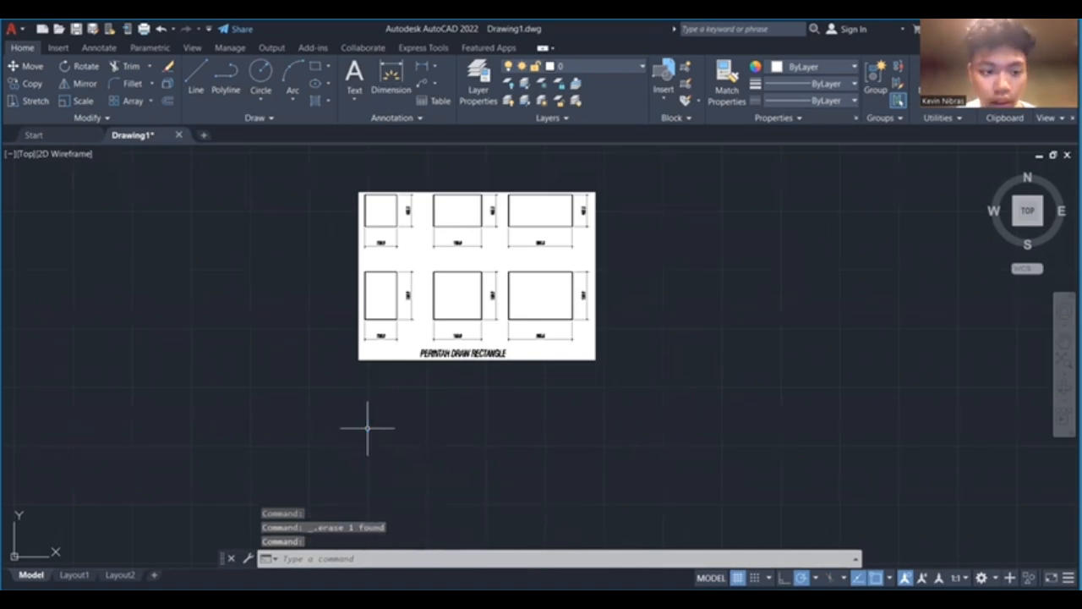
key("Delete")
- Draw an open polyline beneath the rectangle reference image, running 100 units right and 100 units down
type("pl")
key("Return")
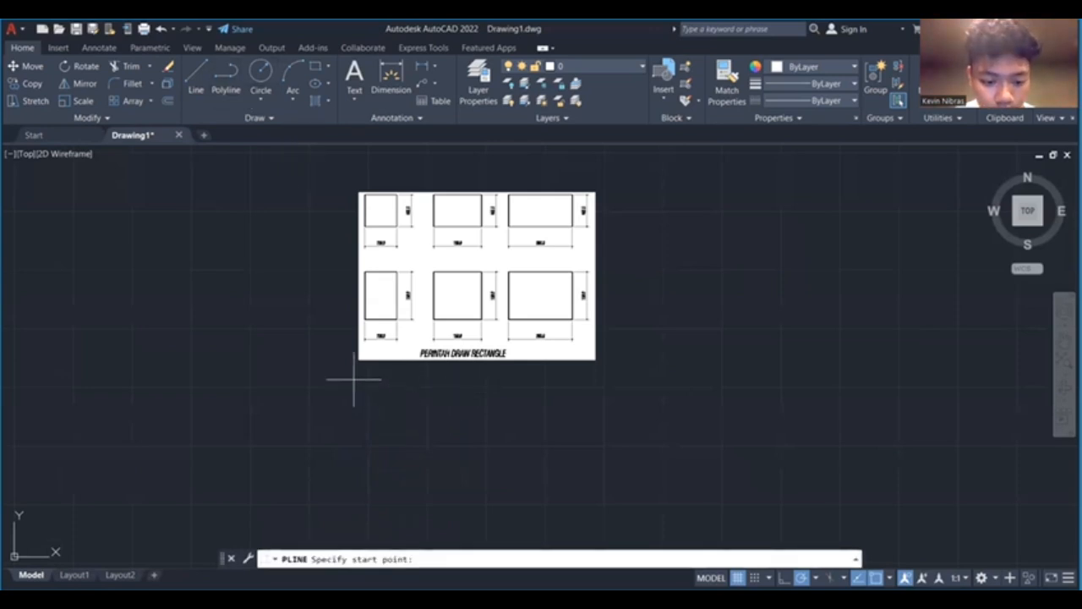
left_click(366, 388)
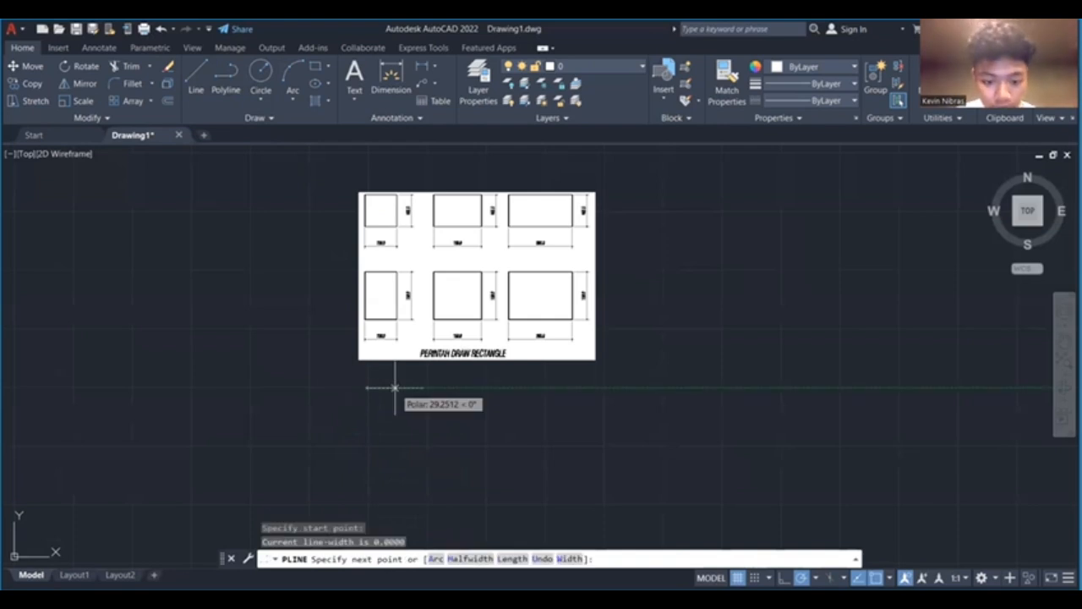
type("100")
key("Return")
scroll(415, 394, "up", 2)
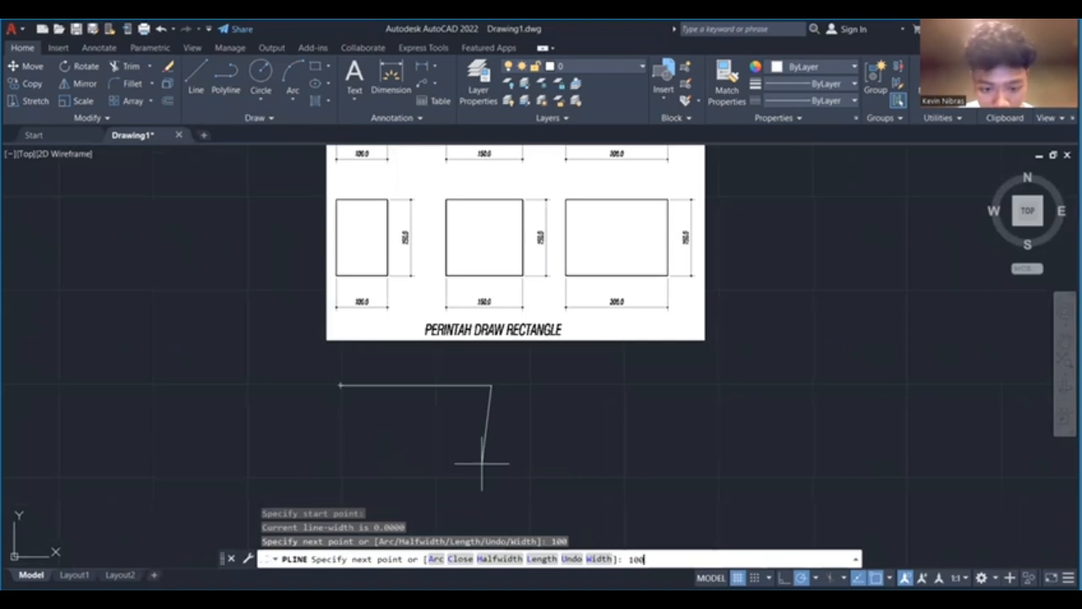
key("Return")
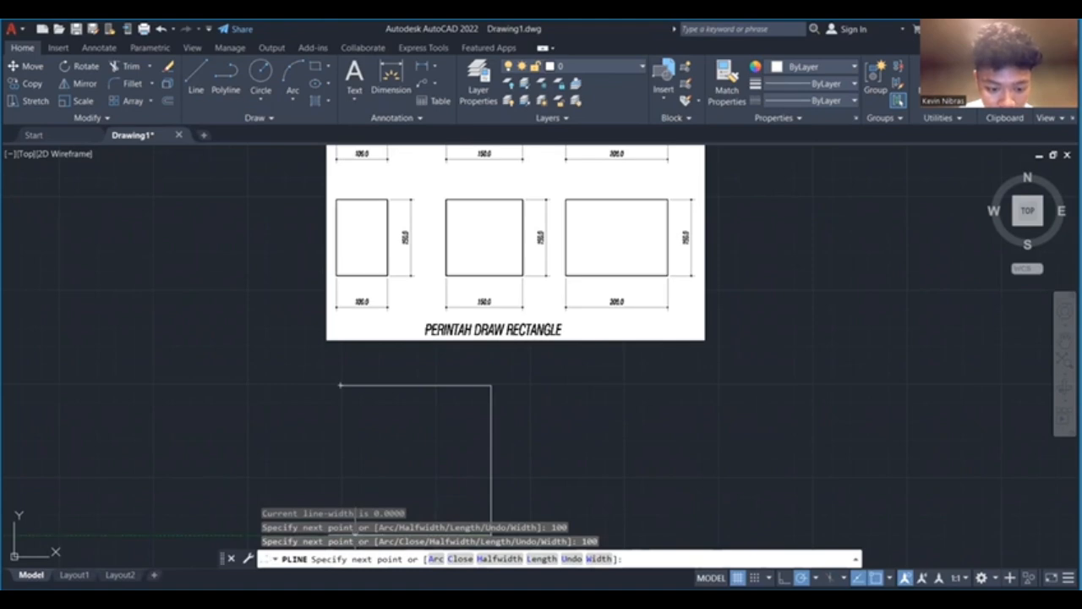
key("Return")
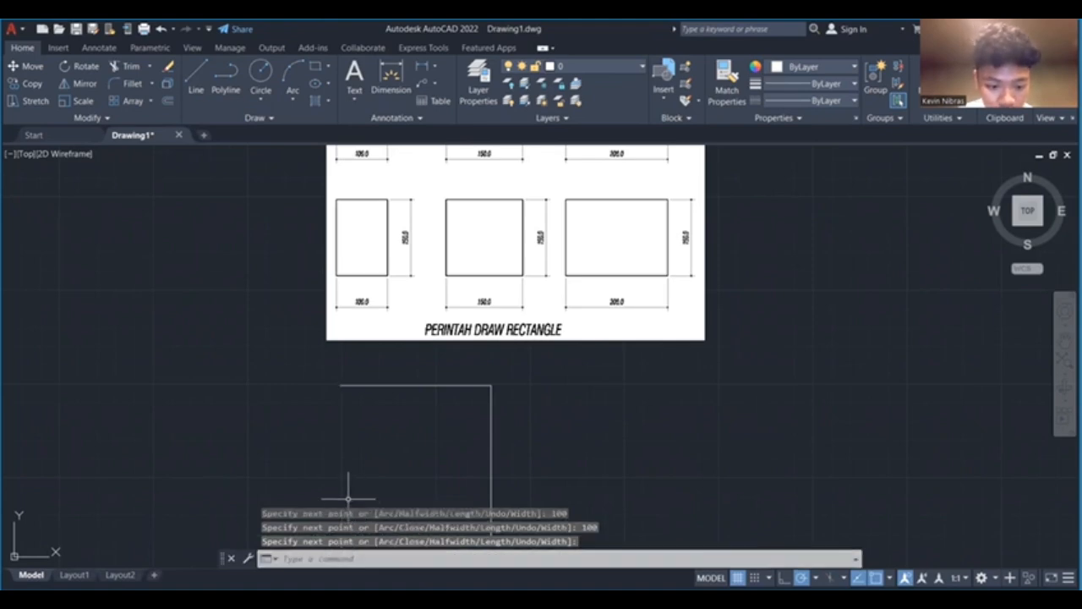
- Erase the open two-segment polyline beneath the rectangle reference image
scroll(357, 488, "down", 3)
scroll(358, 488, "up", 4)
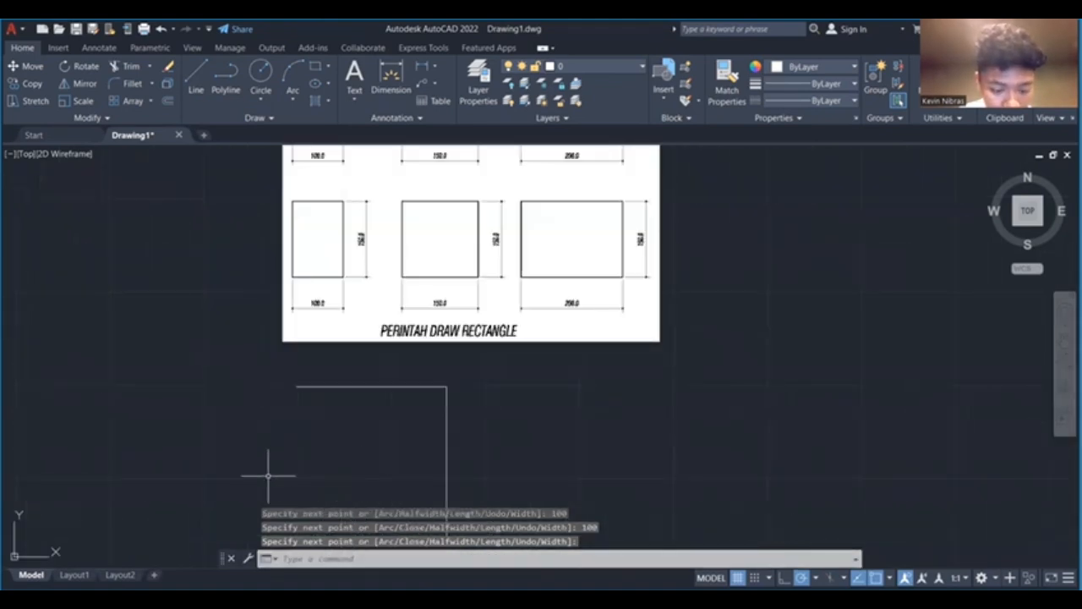
scroll(265, 476, "up", 4)
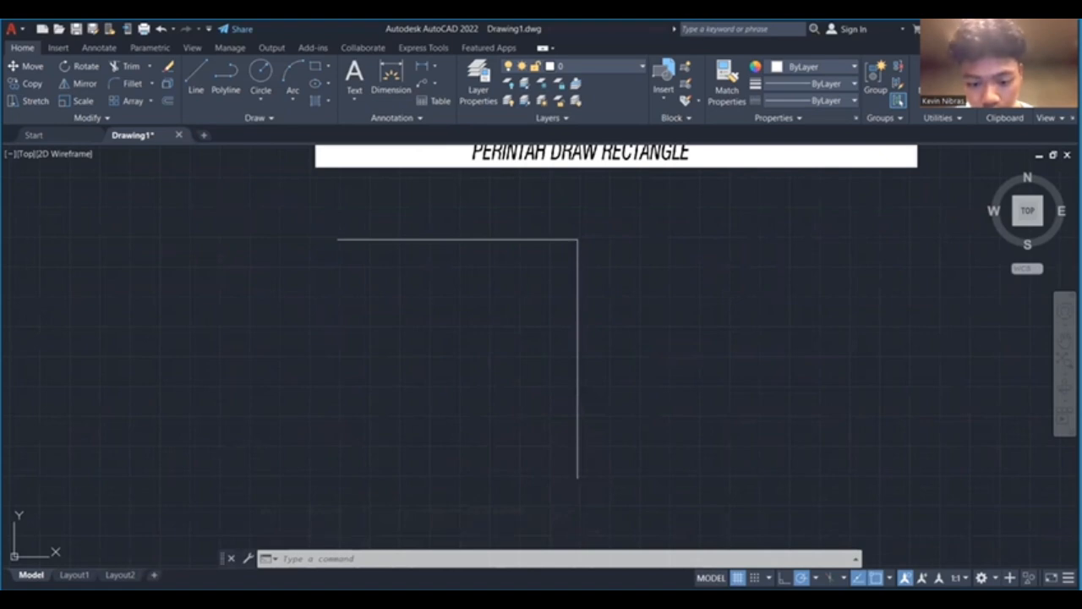
double_click(592, 442)
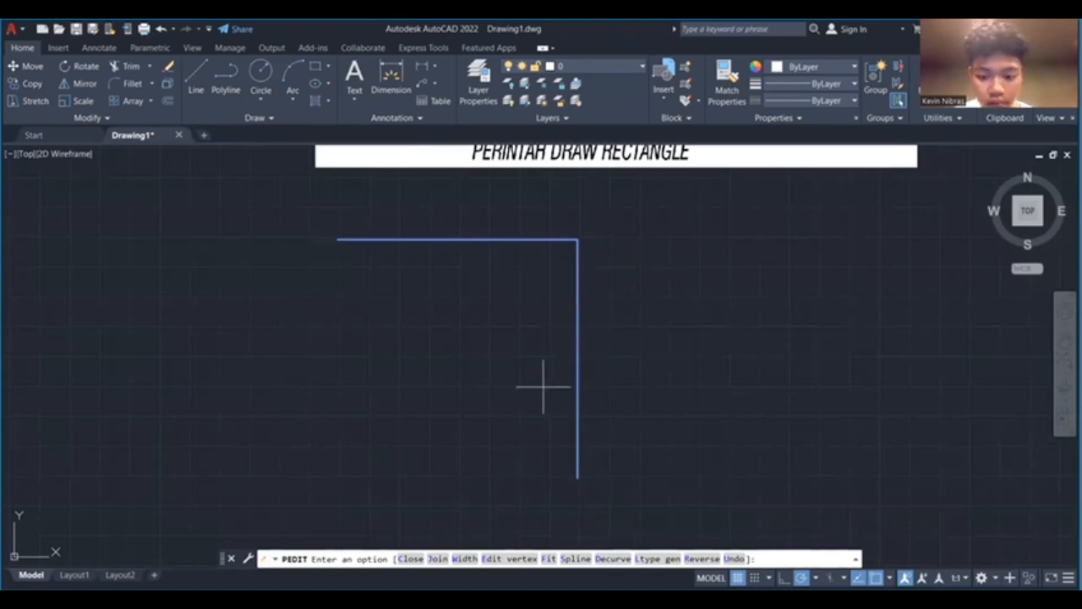
key("Escape")
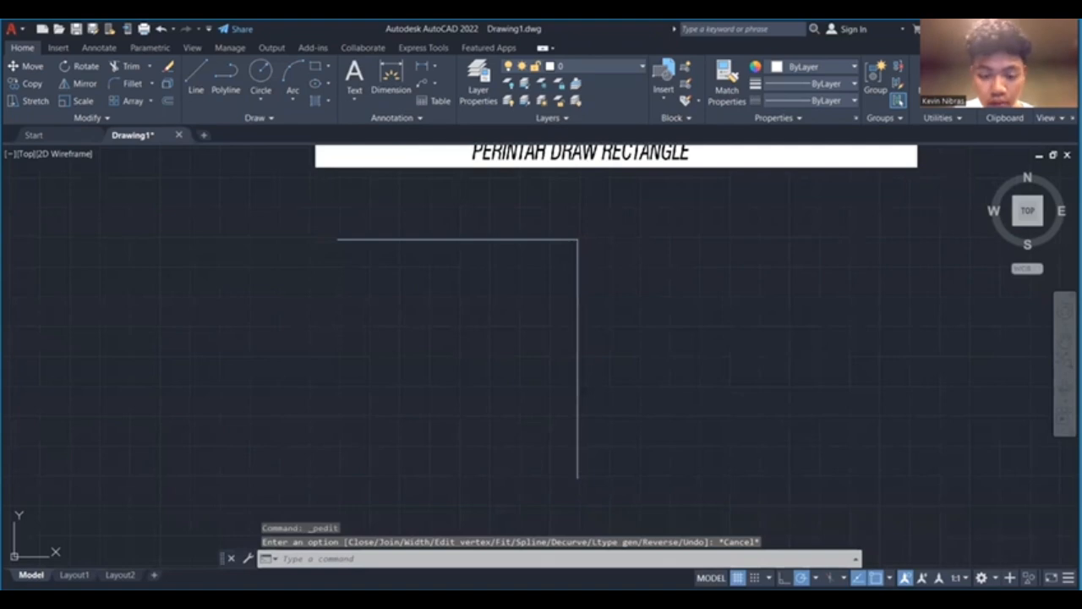
key("Delete")
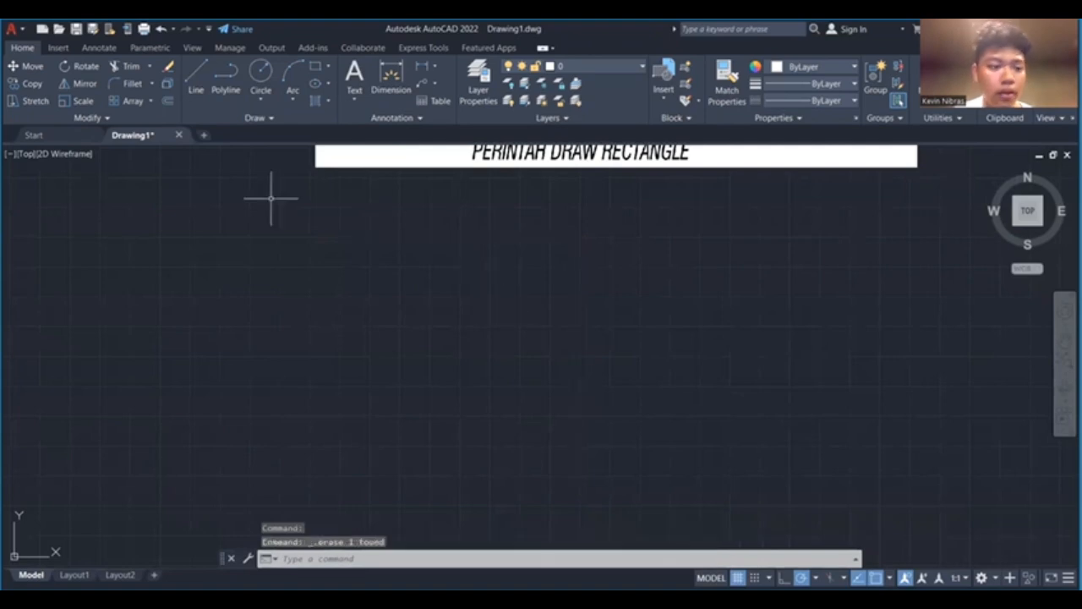
- Draw a closed 100-unit square as a single polyline beneath the rectangle reference image, running right, down and left before closing it
left_click(239, 82)
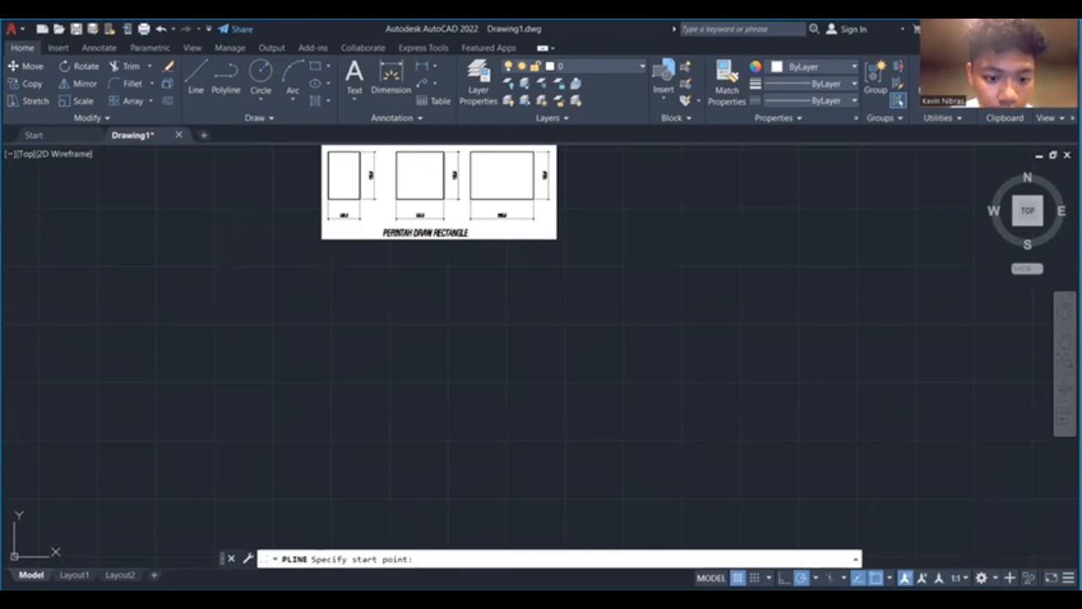
left_click(331, 267)
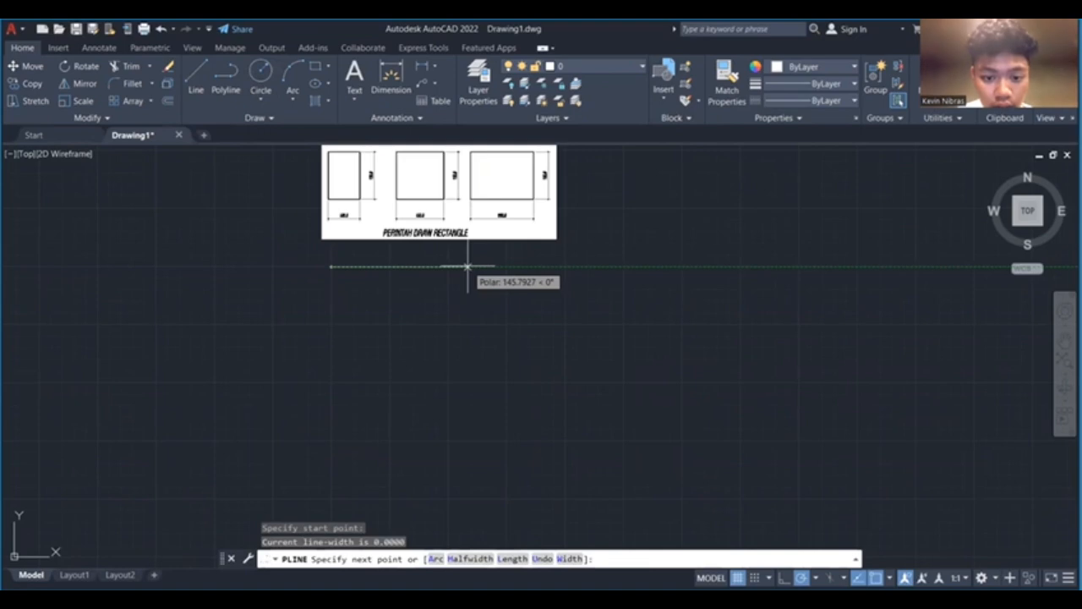
type("100")
key("Return")
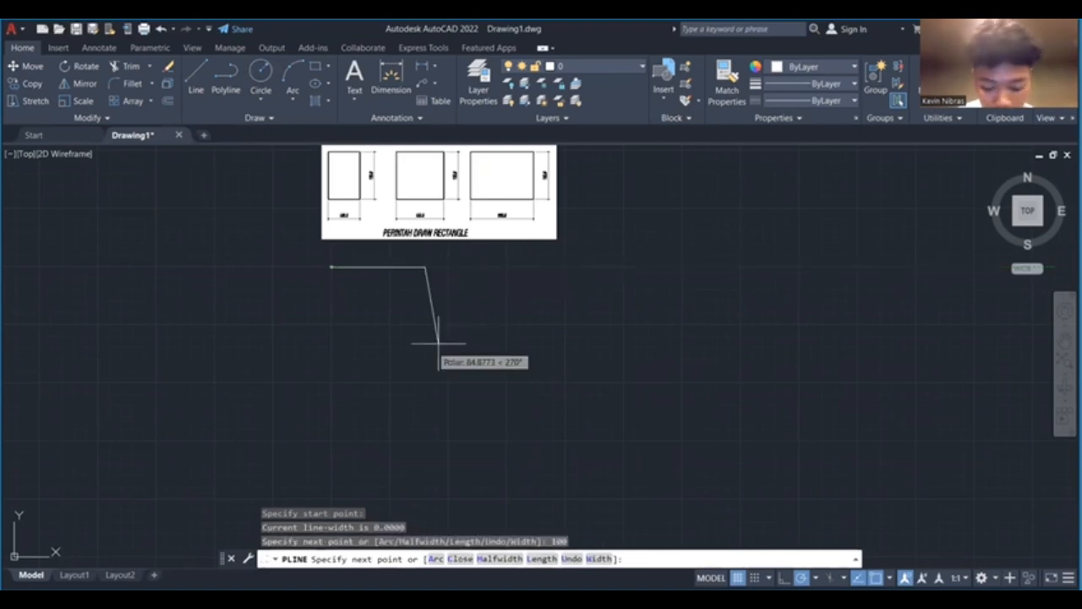
type("100")
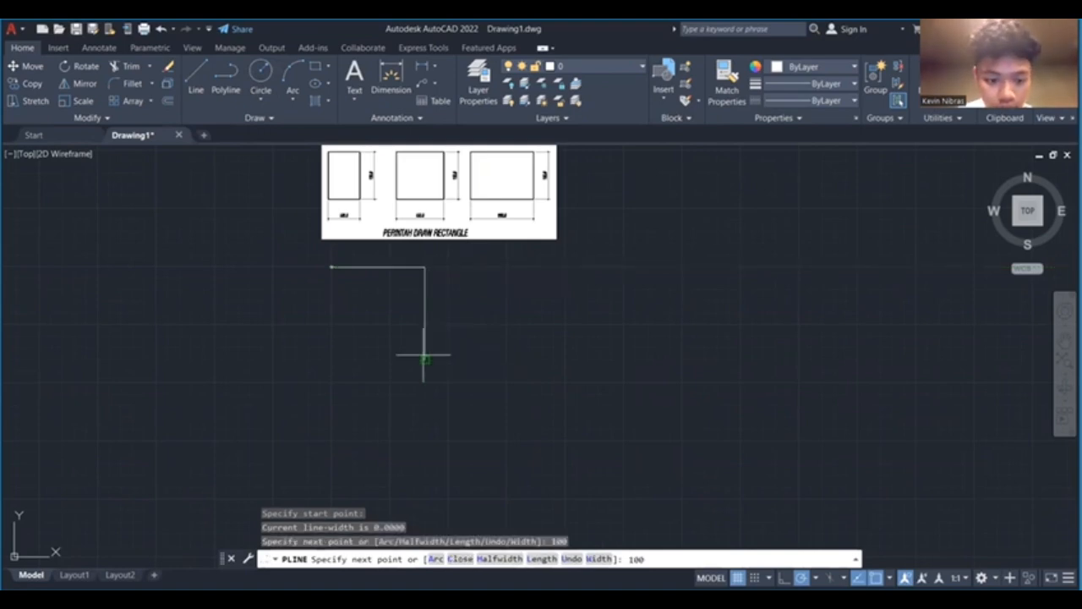
key("Return")
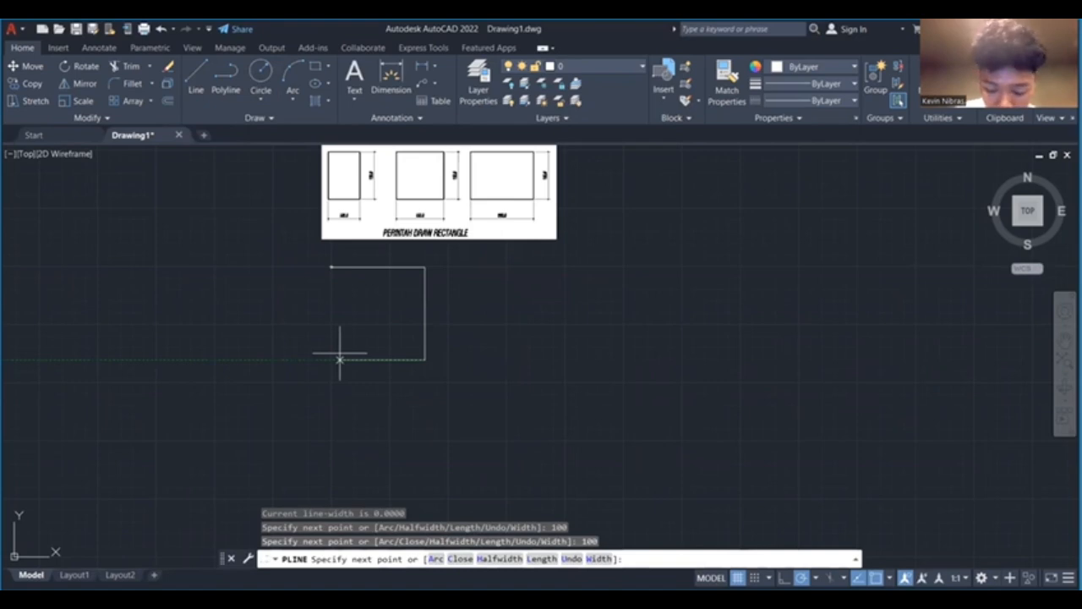
type("100")
key("Return")
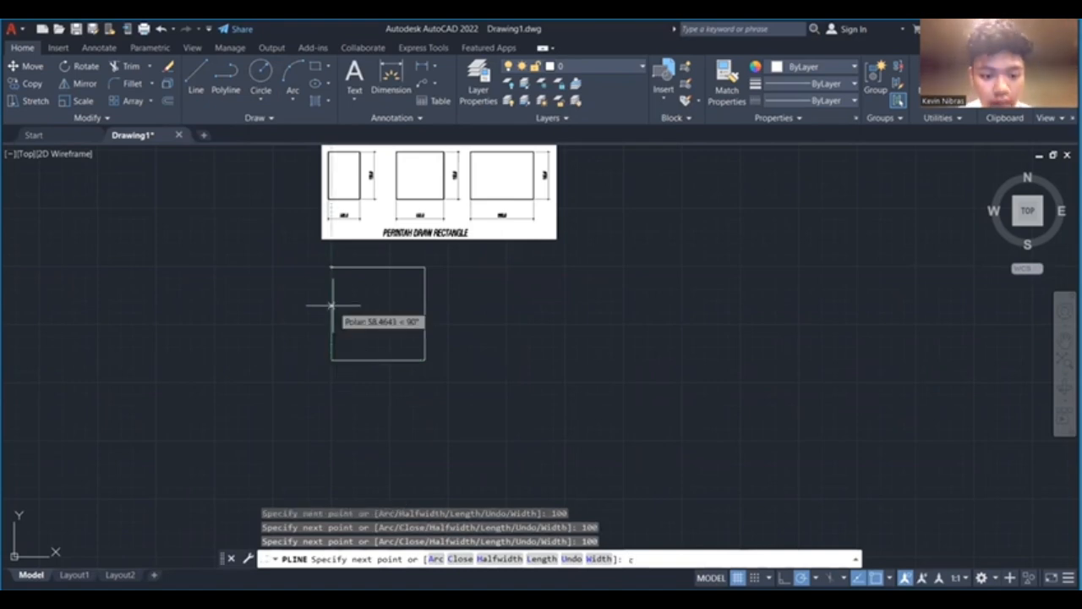
key("Return")
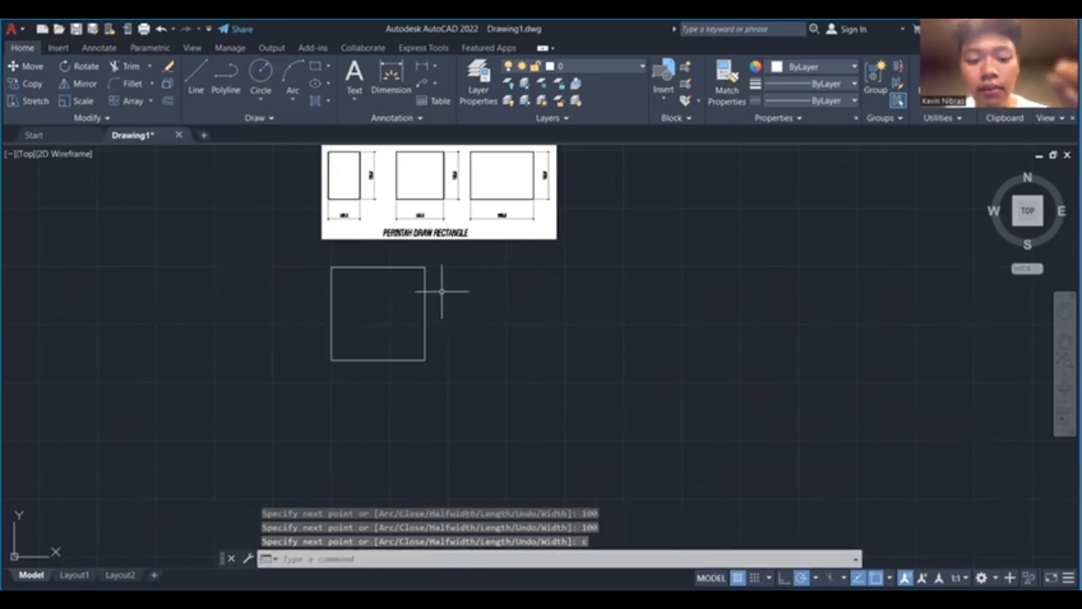
- Check that the polyline square selects as one object and examine the rectangle dimensions in the reference image
left_click(423, 269)
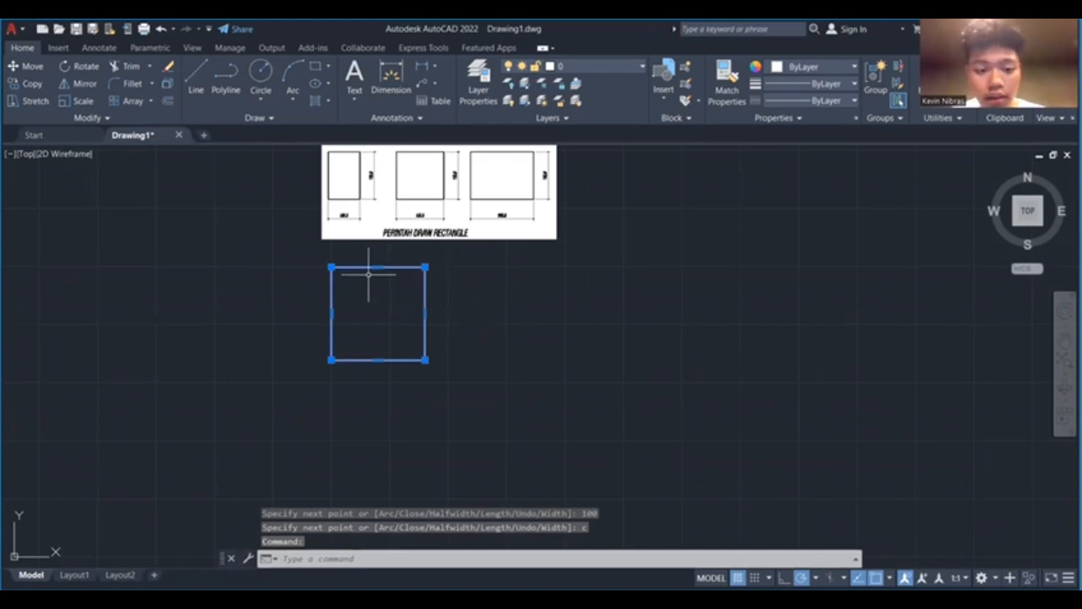
scroll(499, 314, "down", 3)
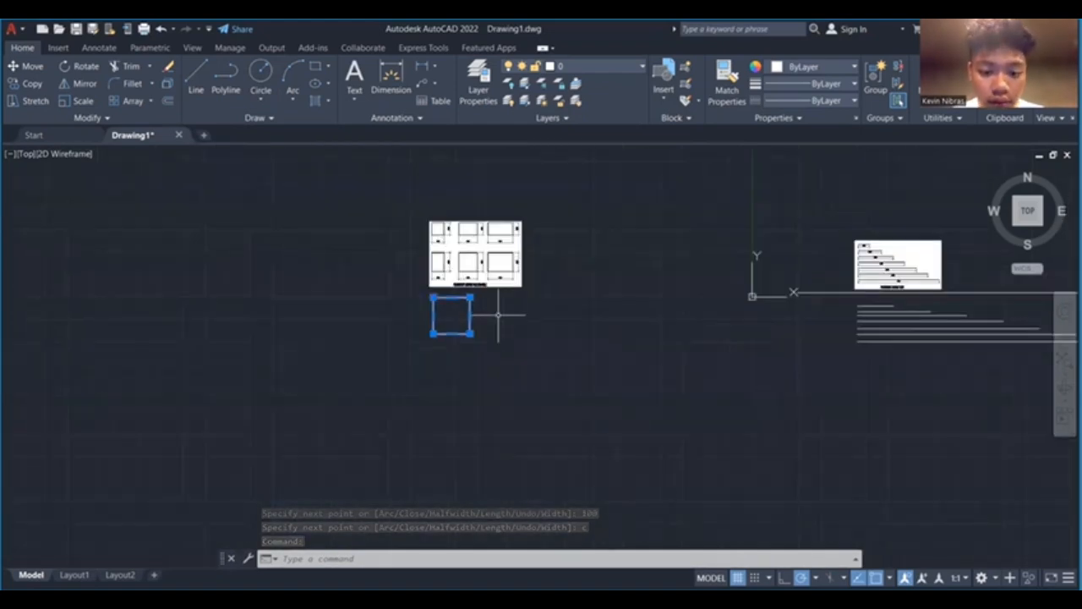
left_click(494, 301)
scroll(494, 301, "up", 3)
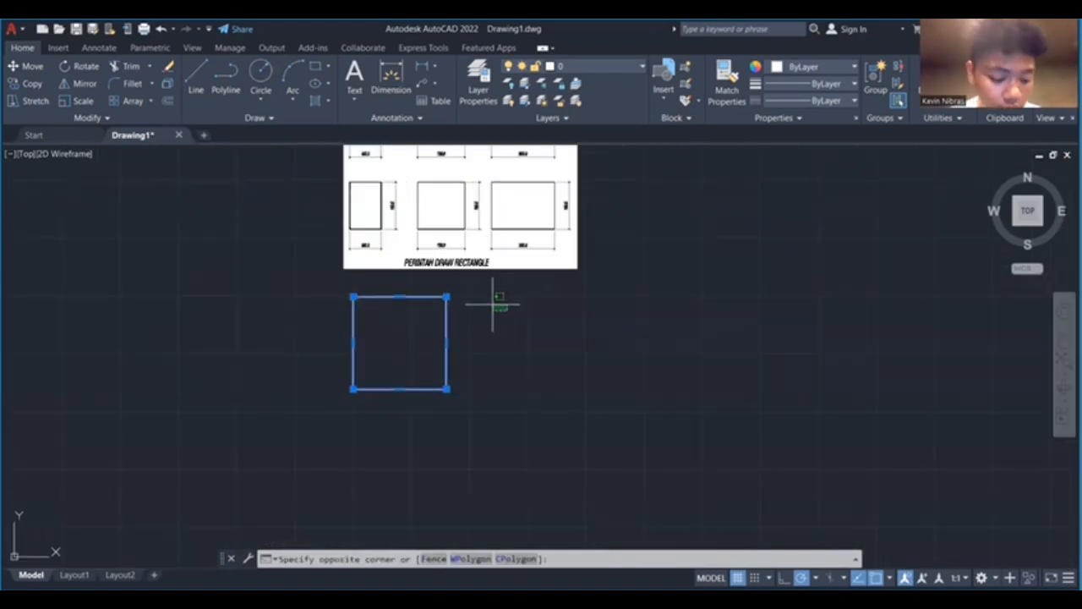
left_click(558, 284)
scroll(493, 285, "up", 2)
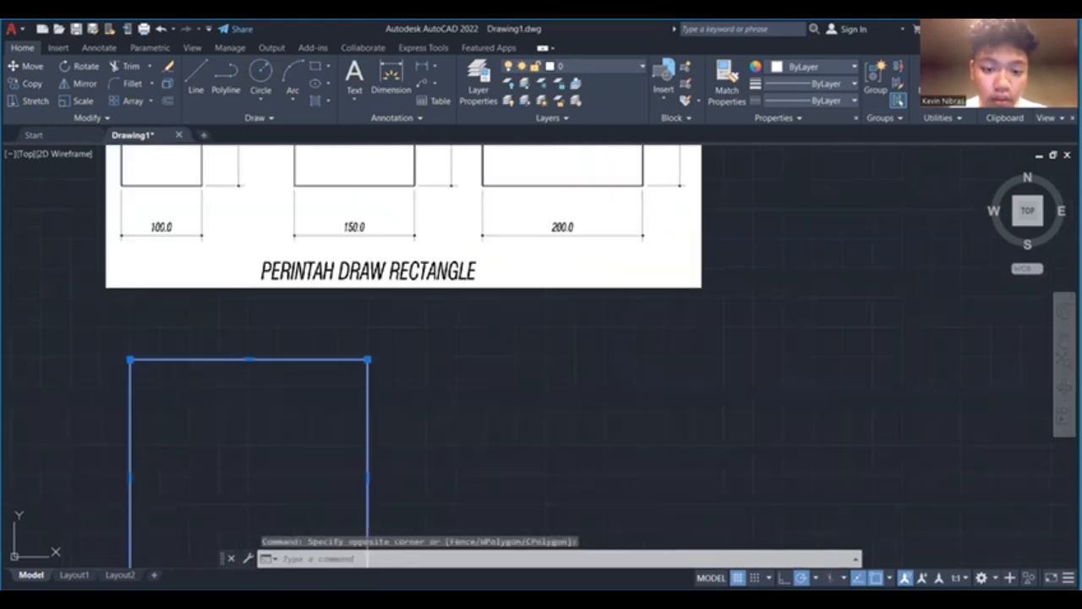
middle_click_drag(494, 285, 466, 410)
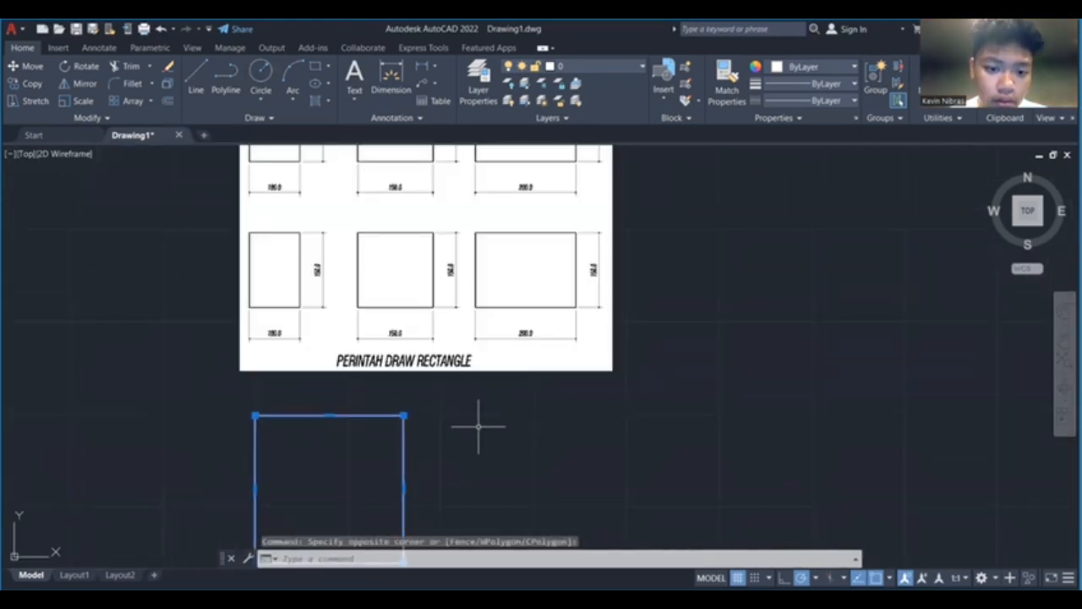
scroll(478, 426, "down", 2)
scroll(483, 423, "up", 2)
middle_click_drag(470, 459, 459, 500)
middle_click_drag(481, 454, 402, 358)
key("Escape")
- Begin a polyline to the right of the square, running 100 units right and 150 units down
left_click(226, 80)
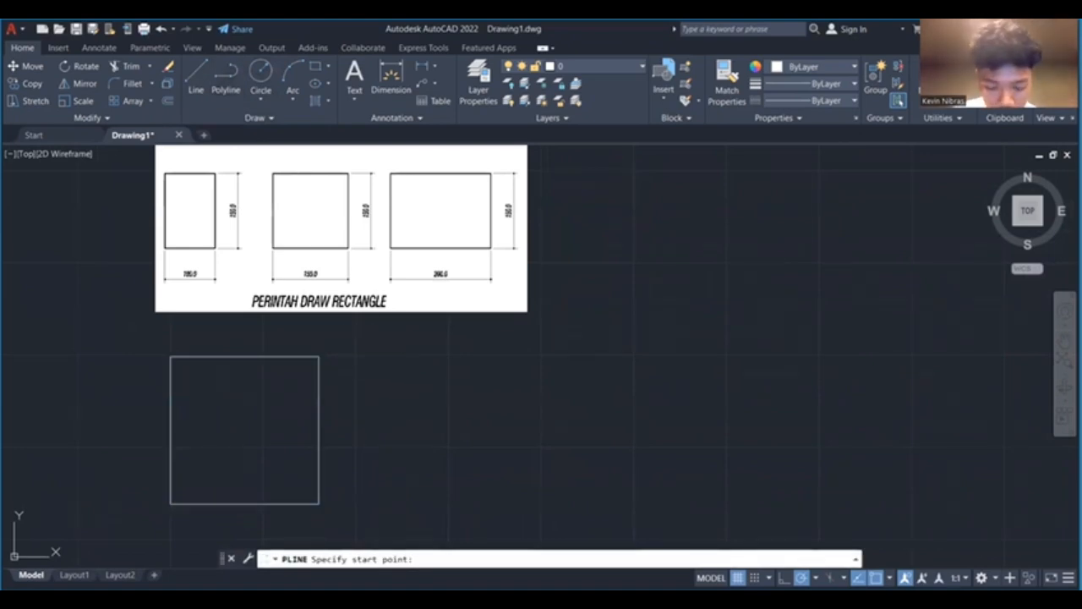
left_click(473, 353)
type("100")
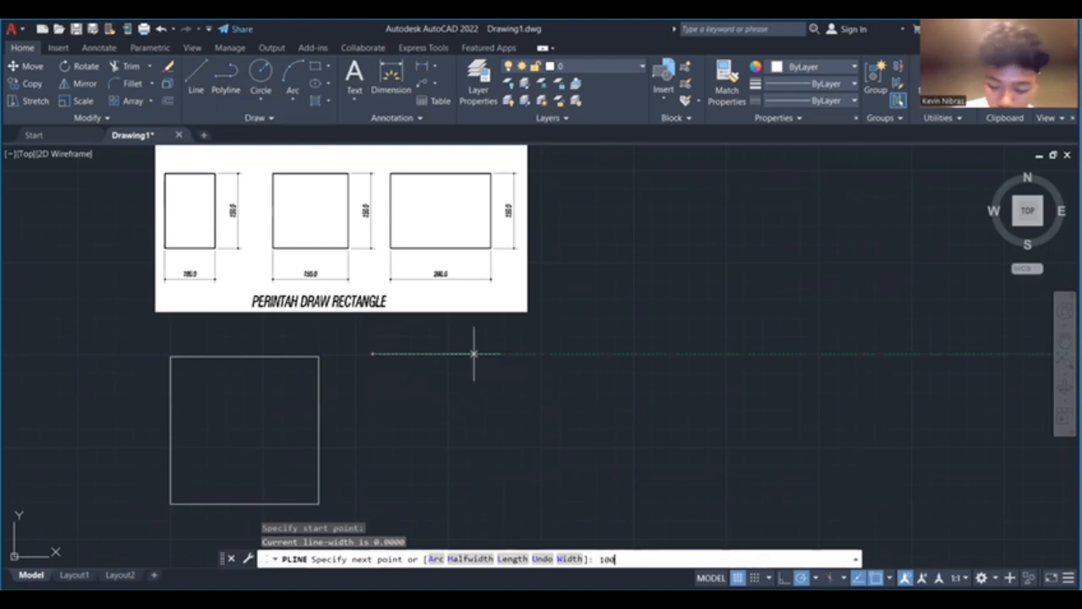
key("Return")
type("1")
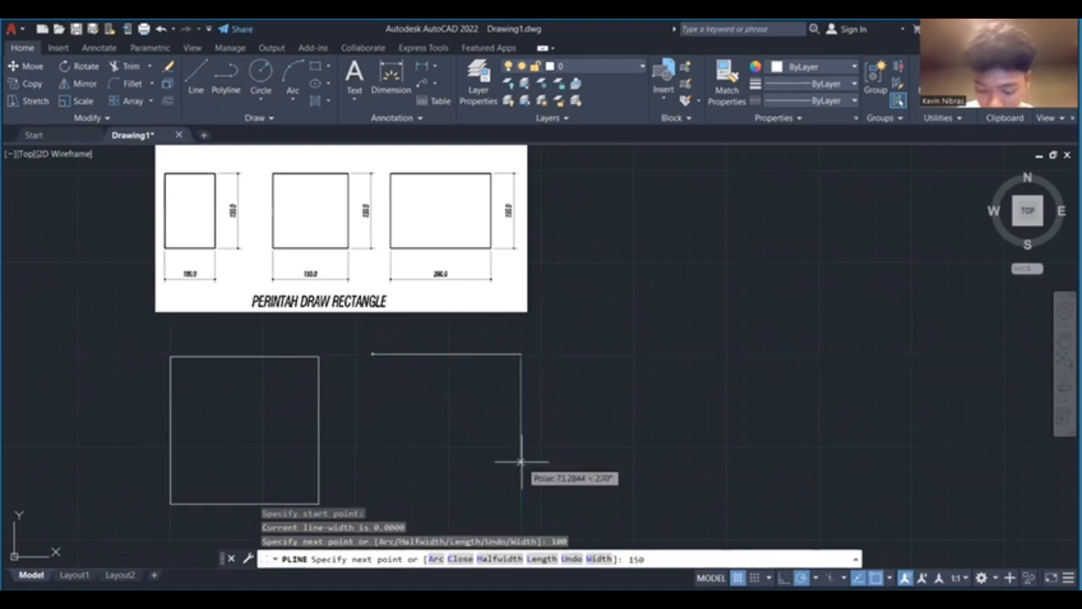
type("50")
key("Return")
key("Return")
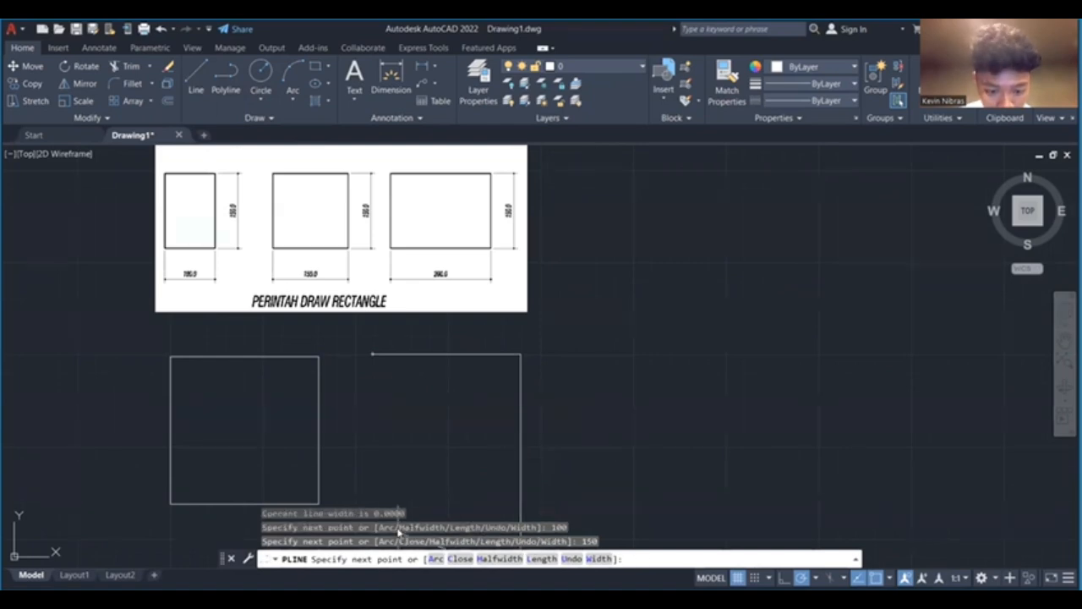
- Add a 100-unit bottom edge running left and close the polyline into a 100 by 150 rectangle
scroll(412, 489, "down", 3)
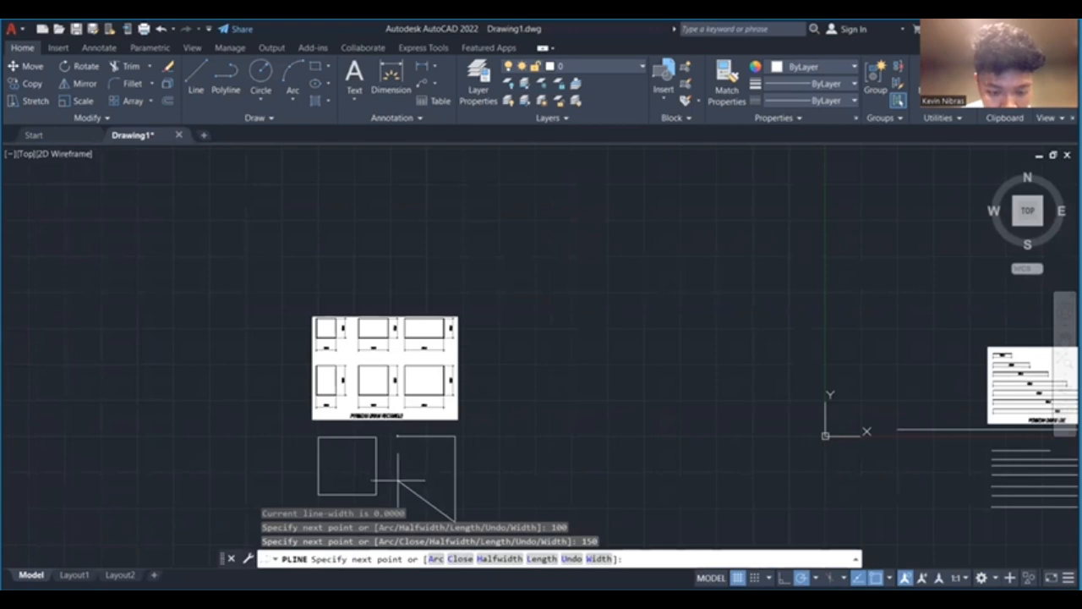
scroll(399, 479, "up", 4)
middle_click_drag(403, 512, 429, 440)
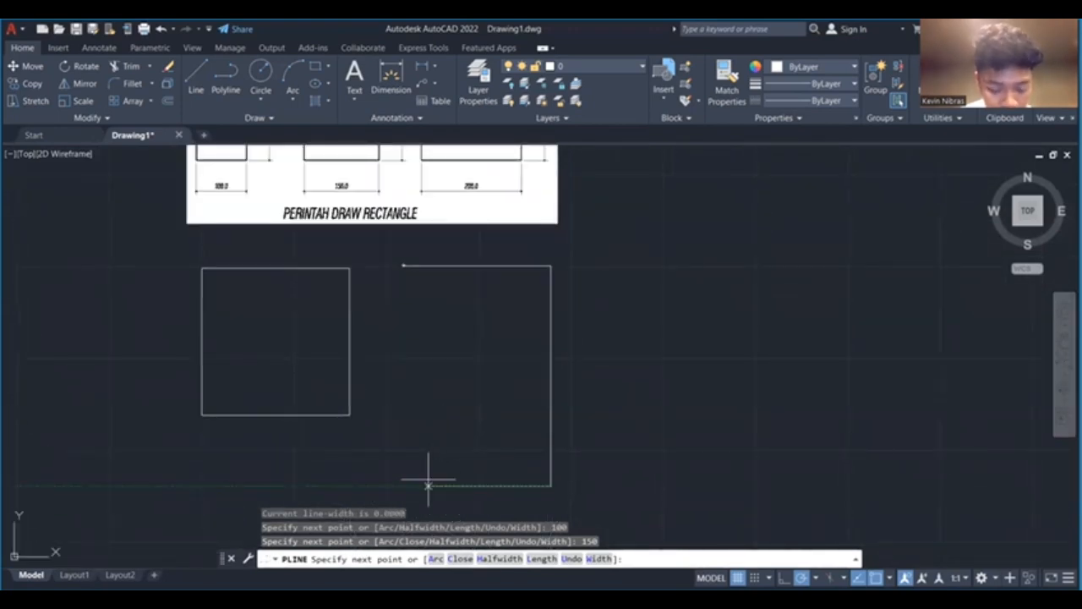
type("100")
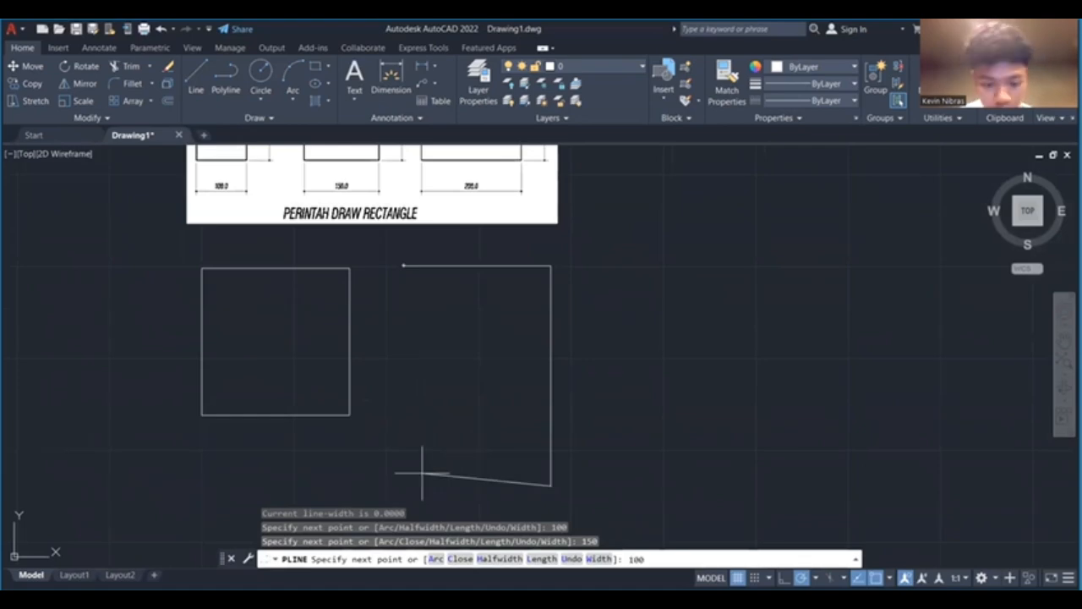
key("Return")
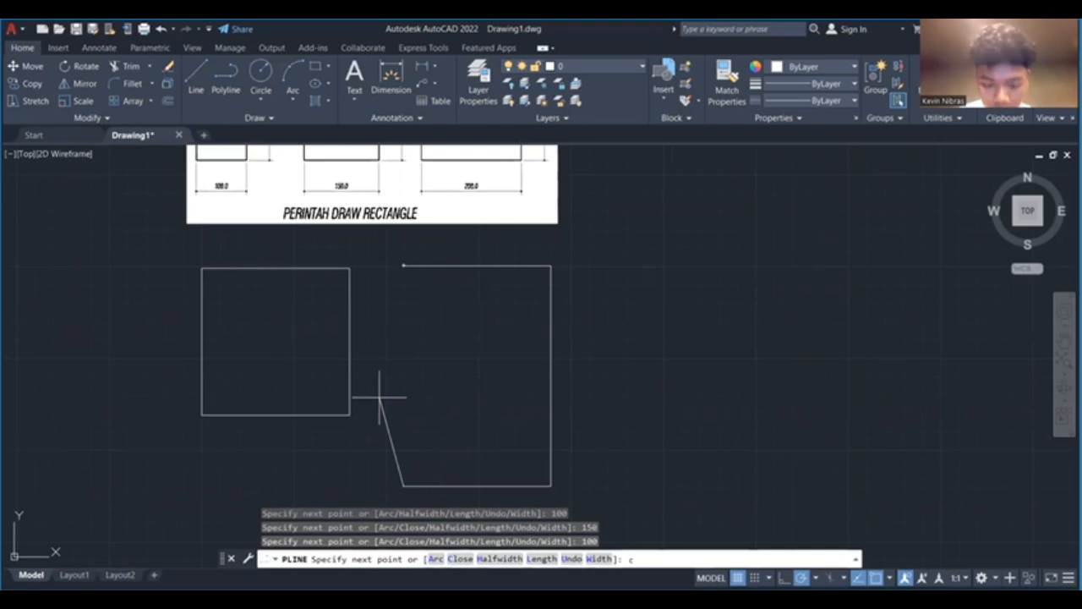
key("Return")
- Compare the drawn shapes with the reference image and erase the 100 by 150 rectangle beside the square
scroll(444, 313, "down", 2)
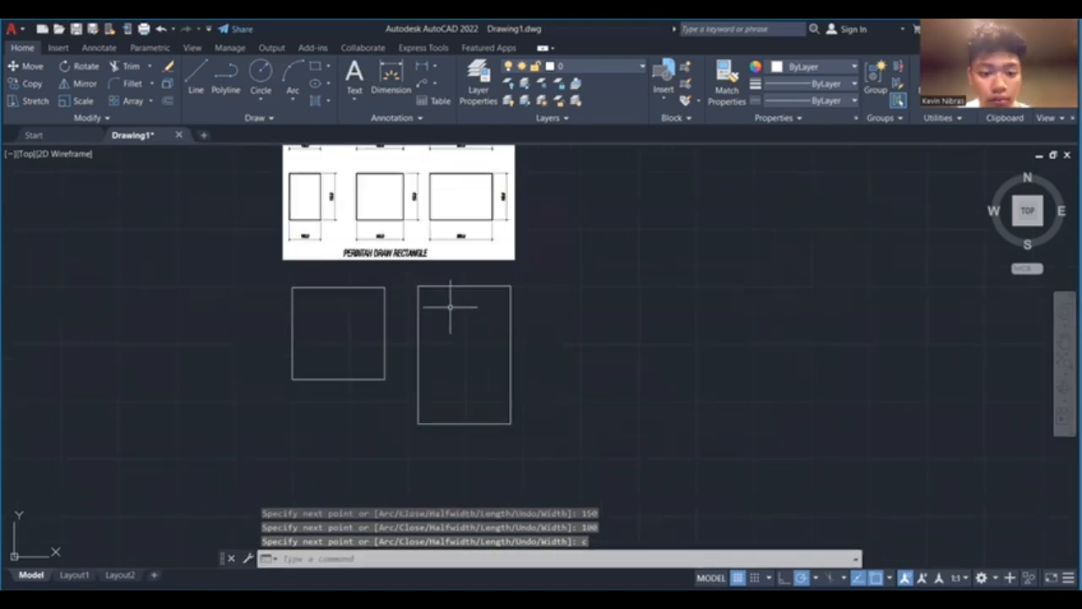
scroll(461, 317, "down", 2)
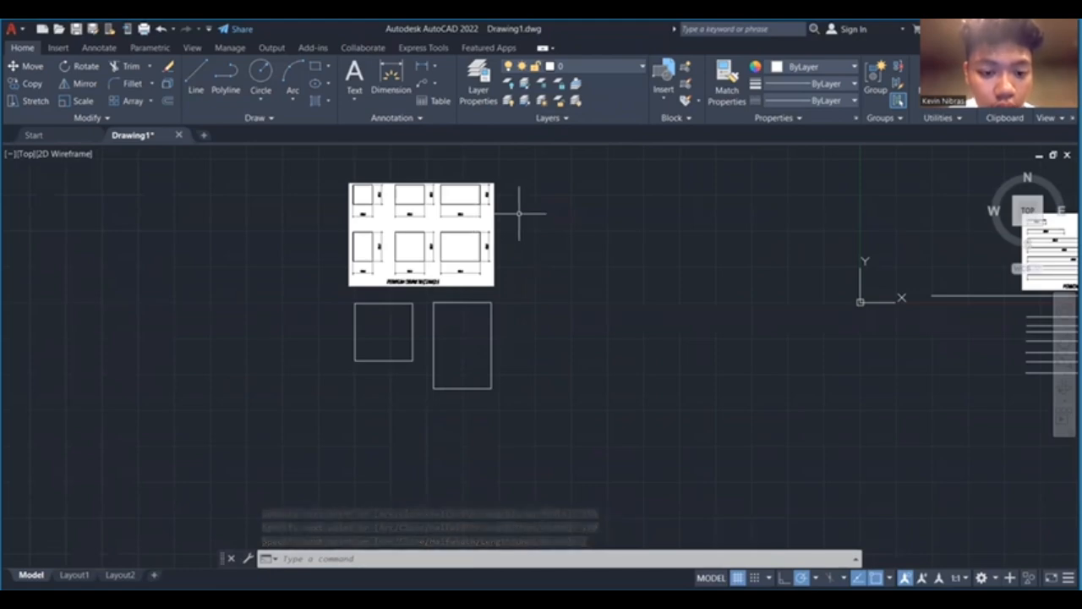
scroll(486, 258, "down", 2)
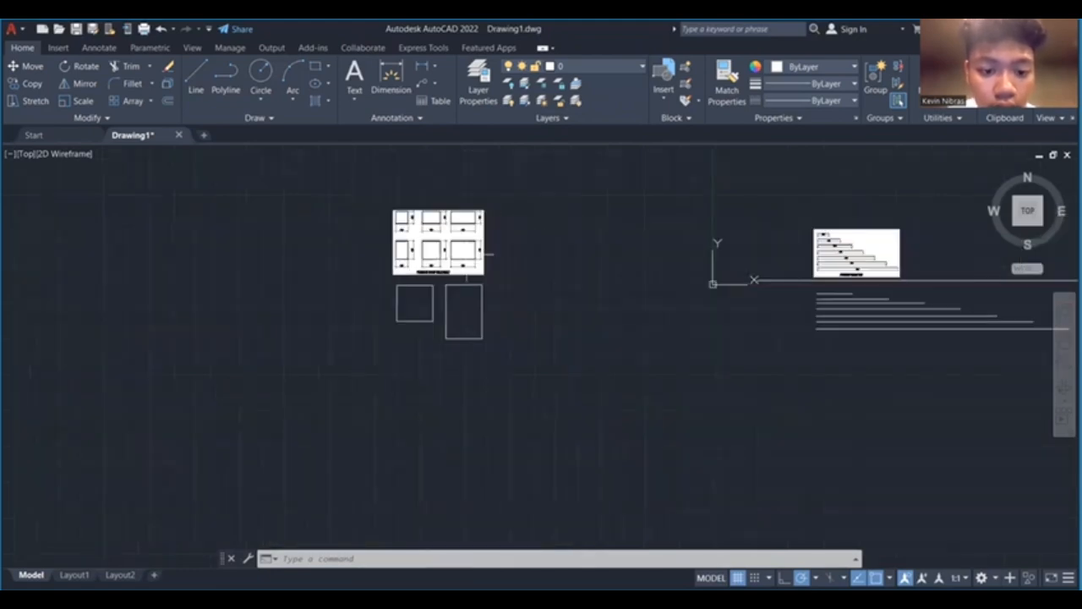
scroll(494, 252, "up", 4)
scroll(503, 257, "up", 3)
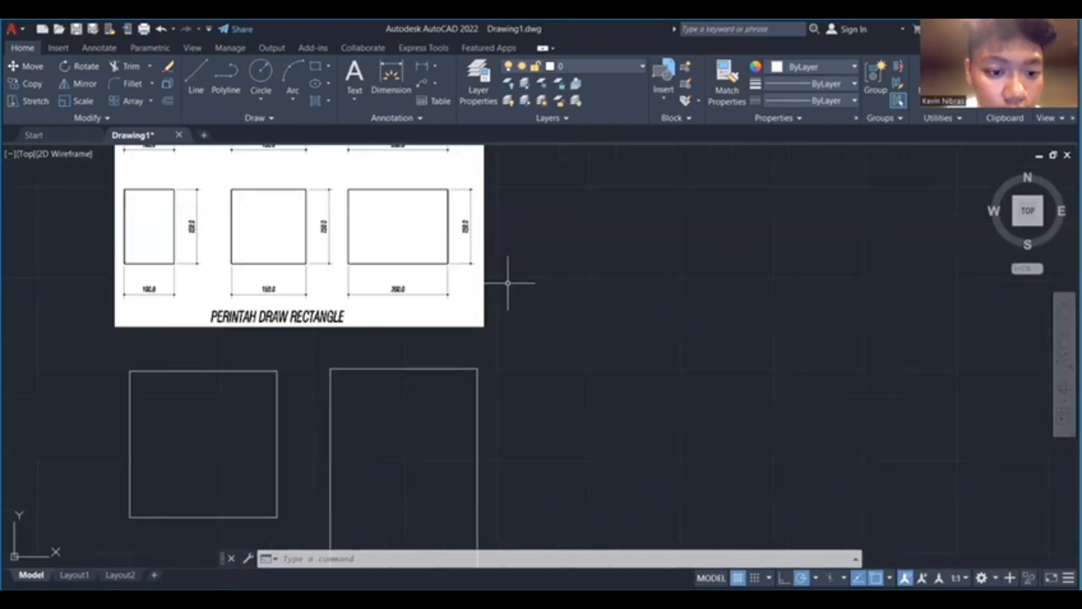
scroll(507, 262, "down", 1)
scroll(508, 252, "down", 2)
middle_click_drag(507, 245, 494, 305)
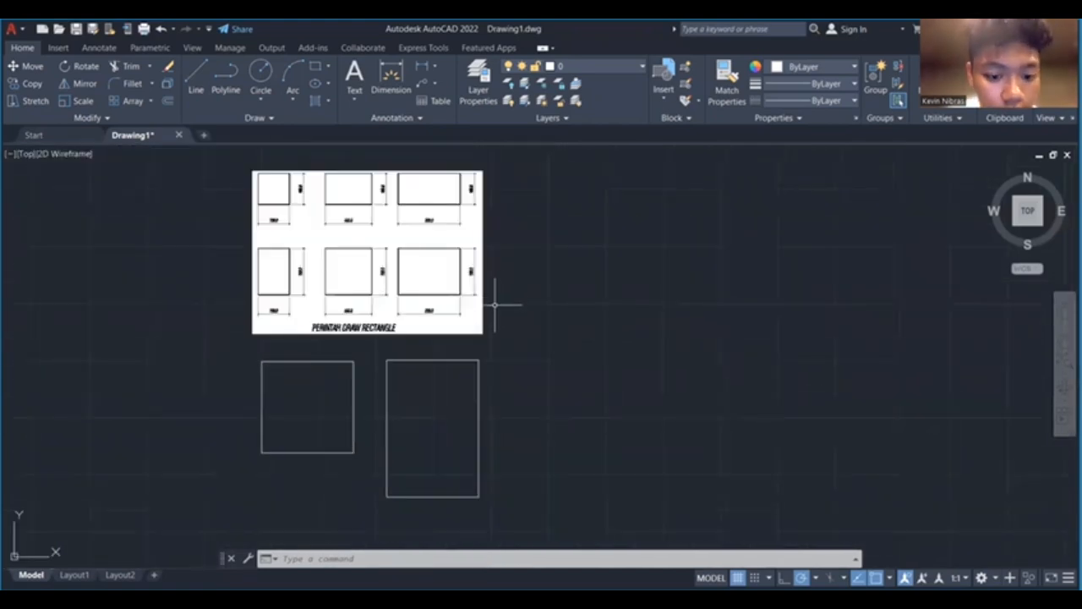
left_click(433, 360)
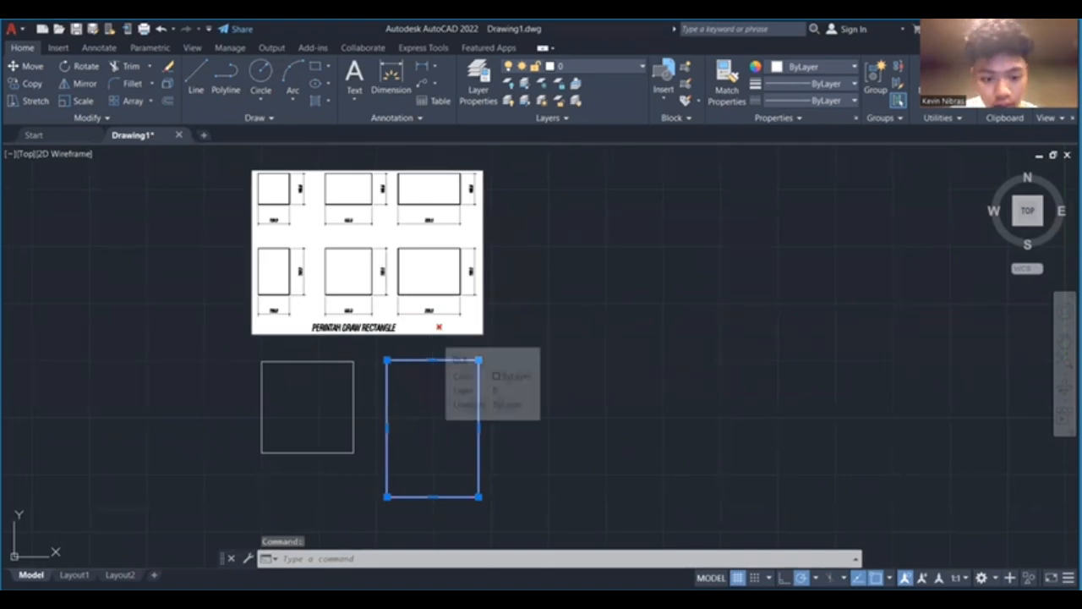
key("Delete")
- Draw a closed polyline rectangle 150 units wide and 100 units high to the right of the square
left_click(235, 77)
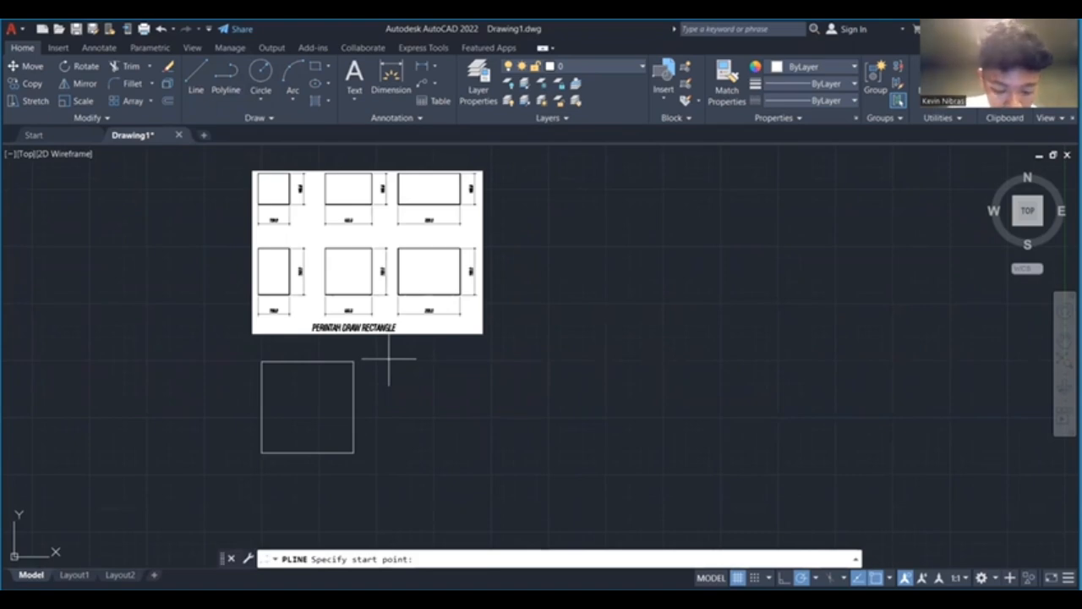
left_click(389, 359)
type("150")
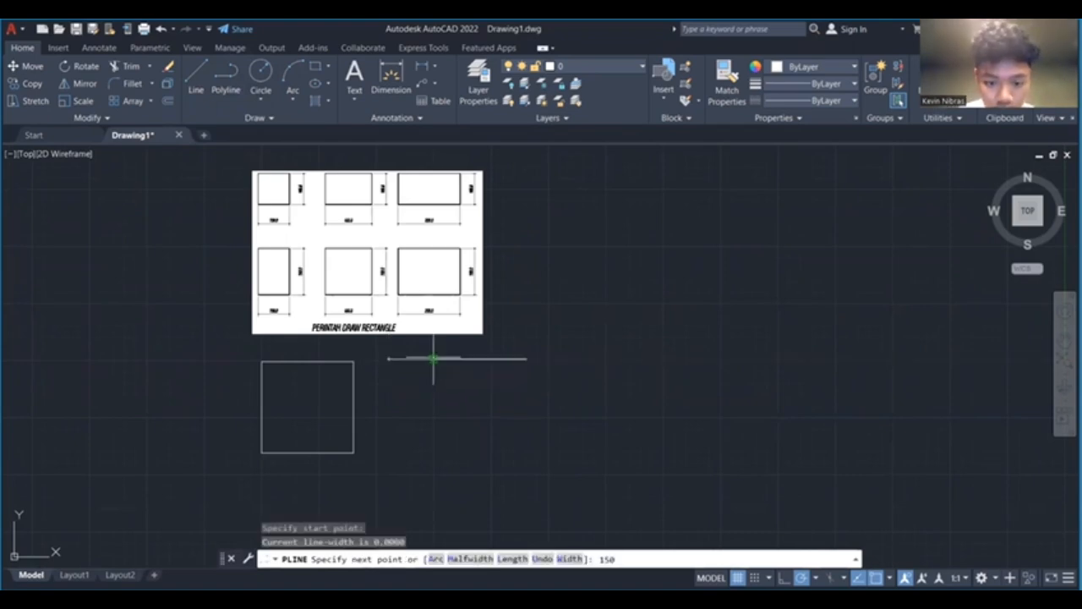
key("Return")
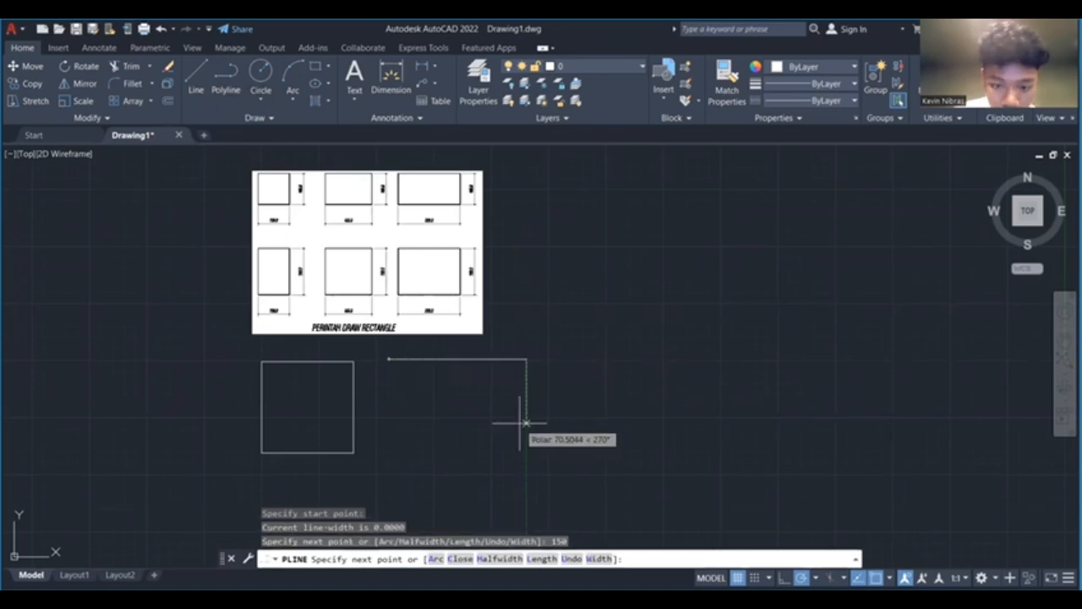
type("100")
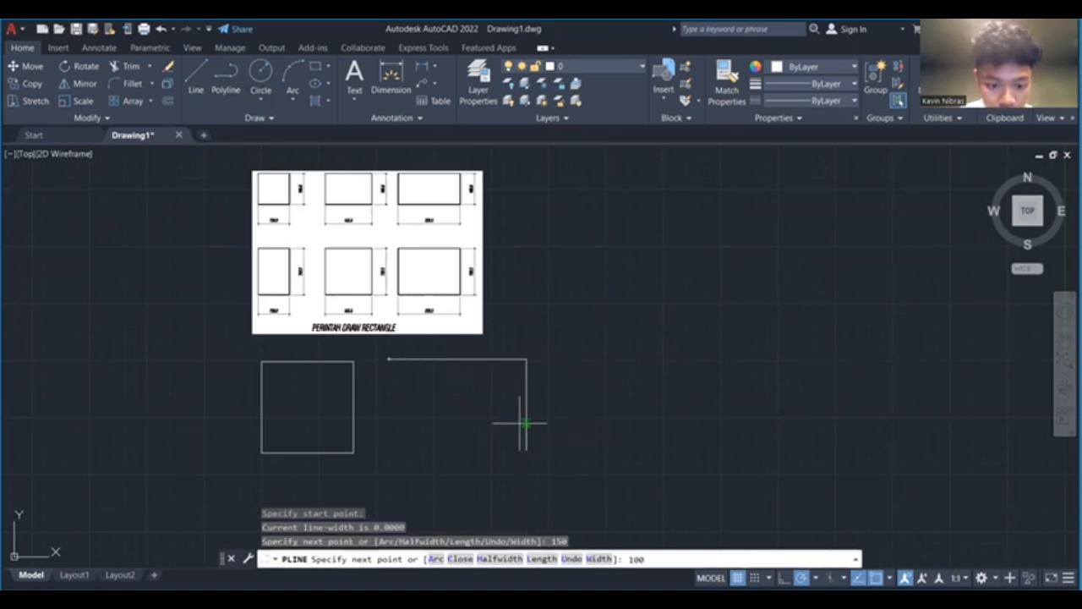
key("Return")
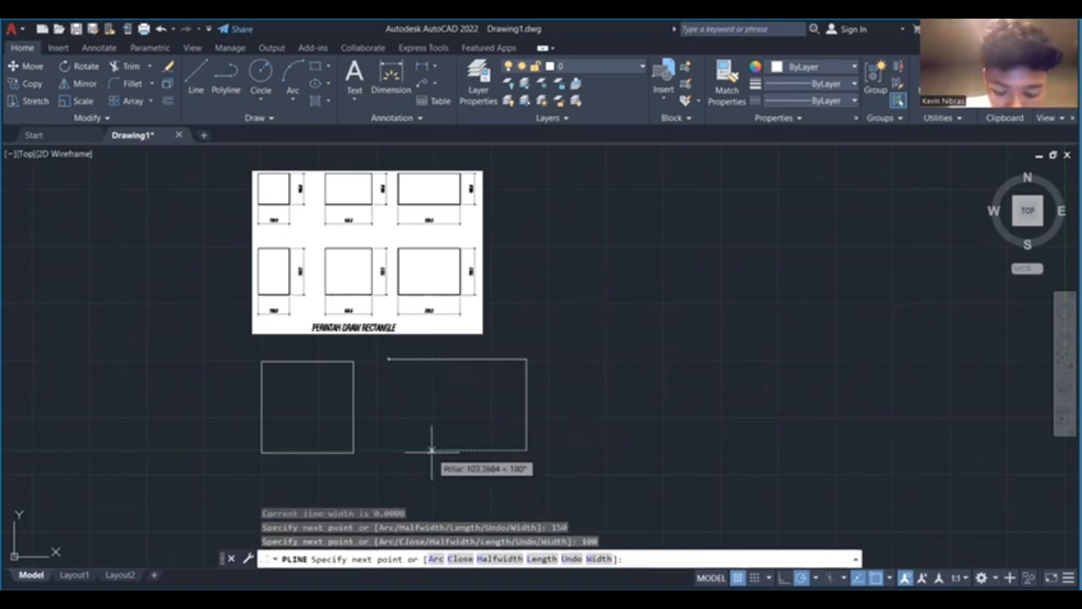
key("Return")
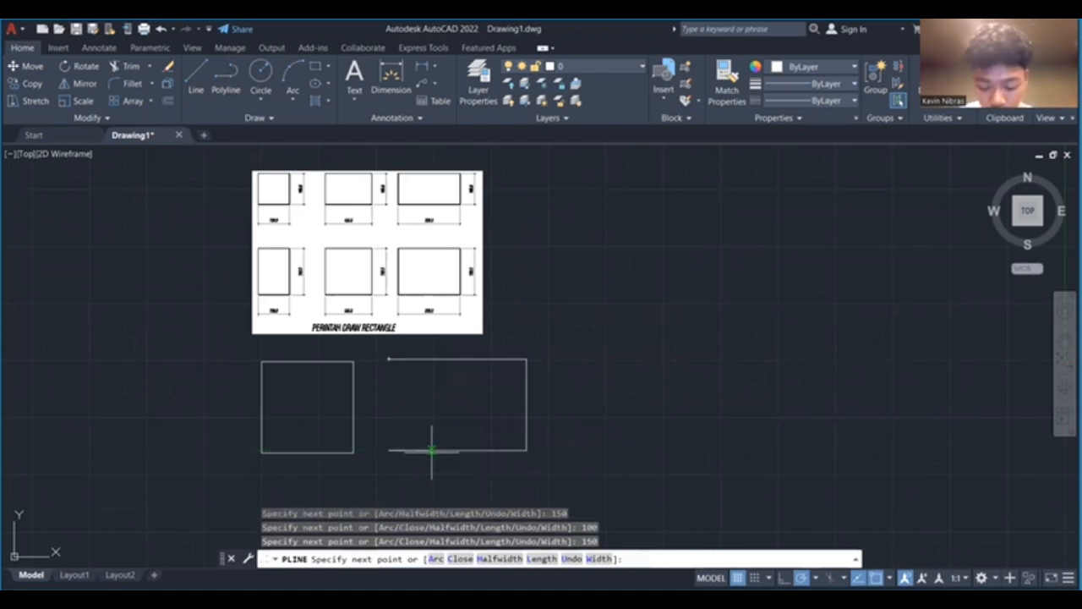
type("c")
key("Return")
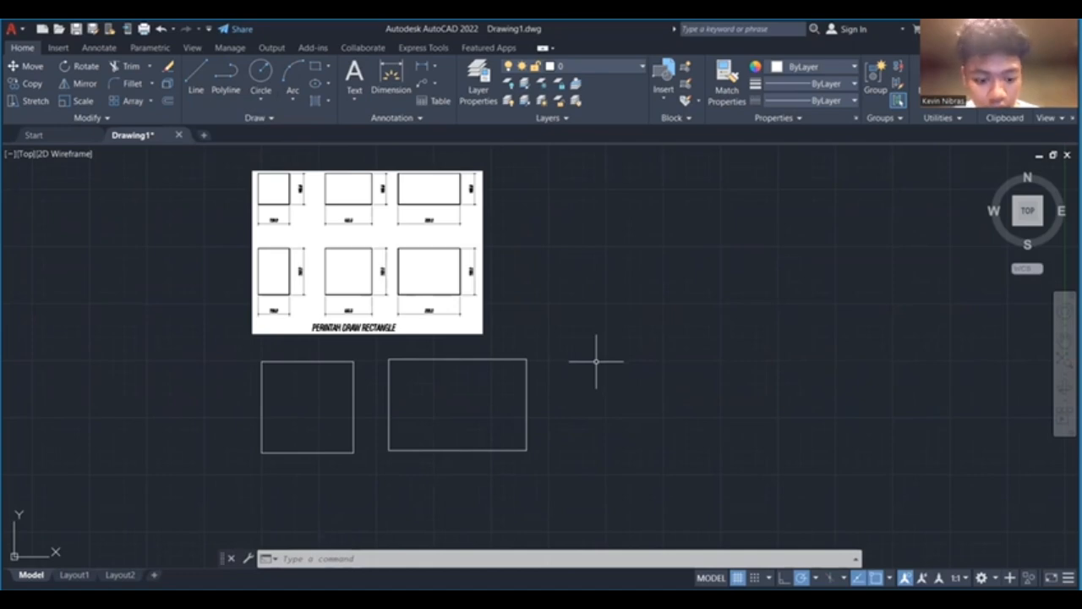
- Draw a closed polyline rectangle 200 units wide and 100 units high beside the 150 by 100 rectangle
type("pl")
key("Return")
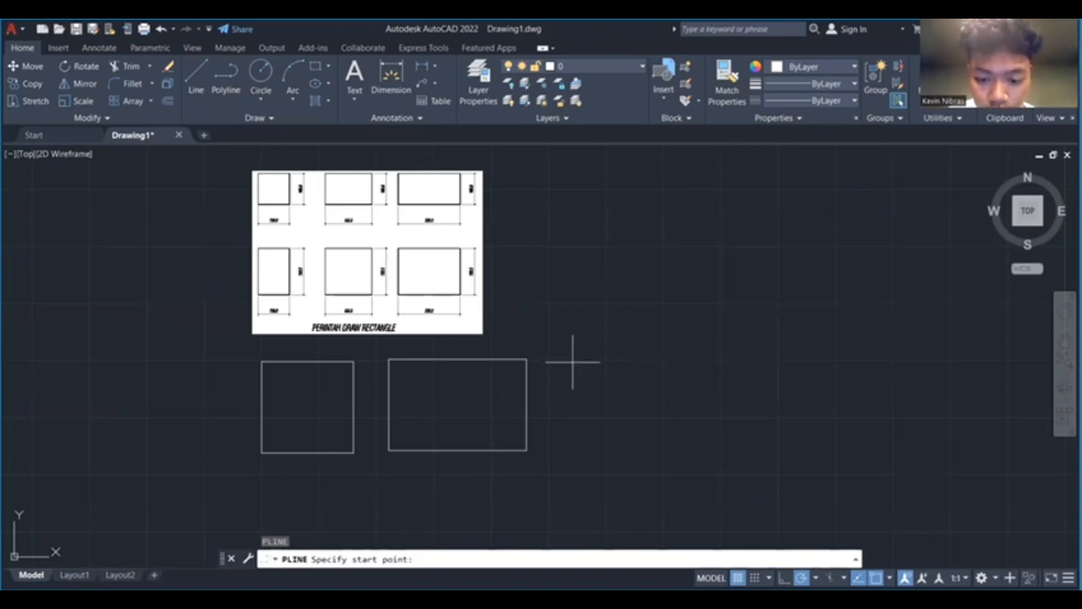
left_click(572, 362)
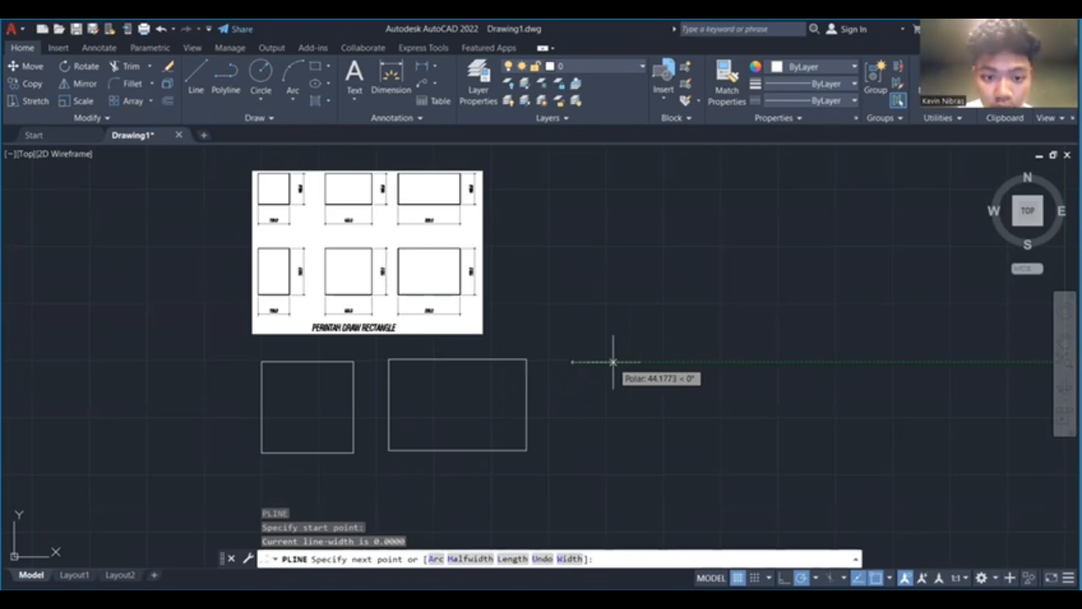
type("200")
key("Return")
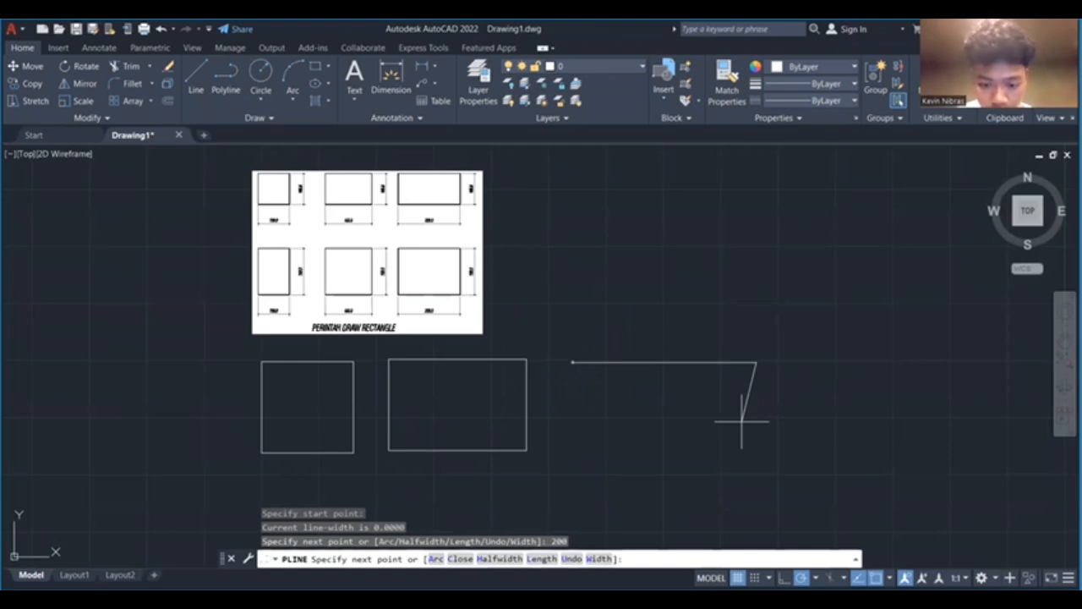
type("100")
key("Return")
type("200")
key("Return")
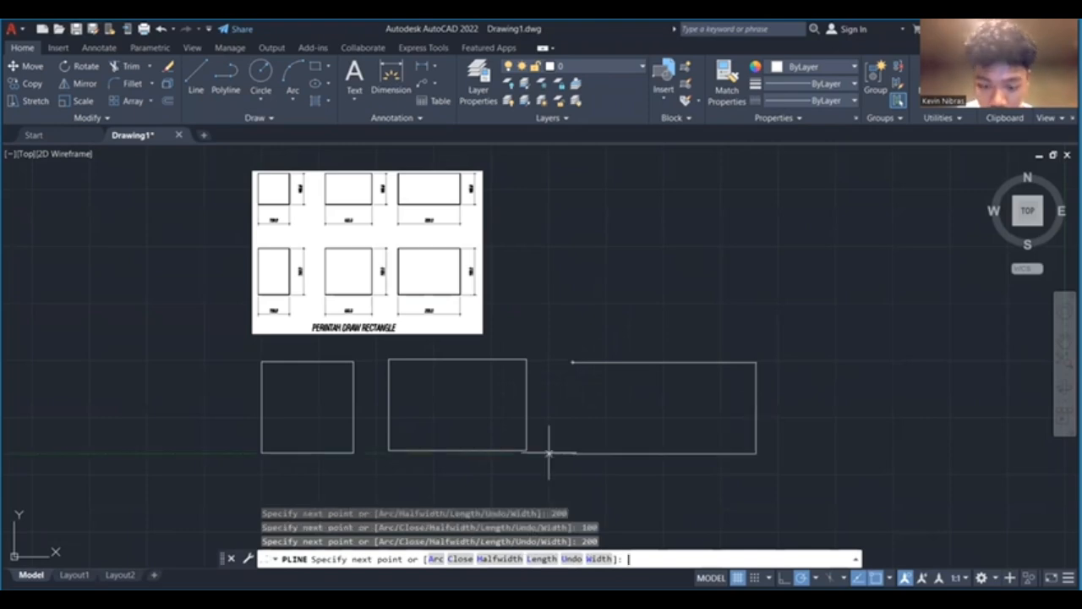
type("c")
key("Return")
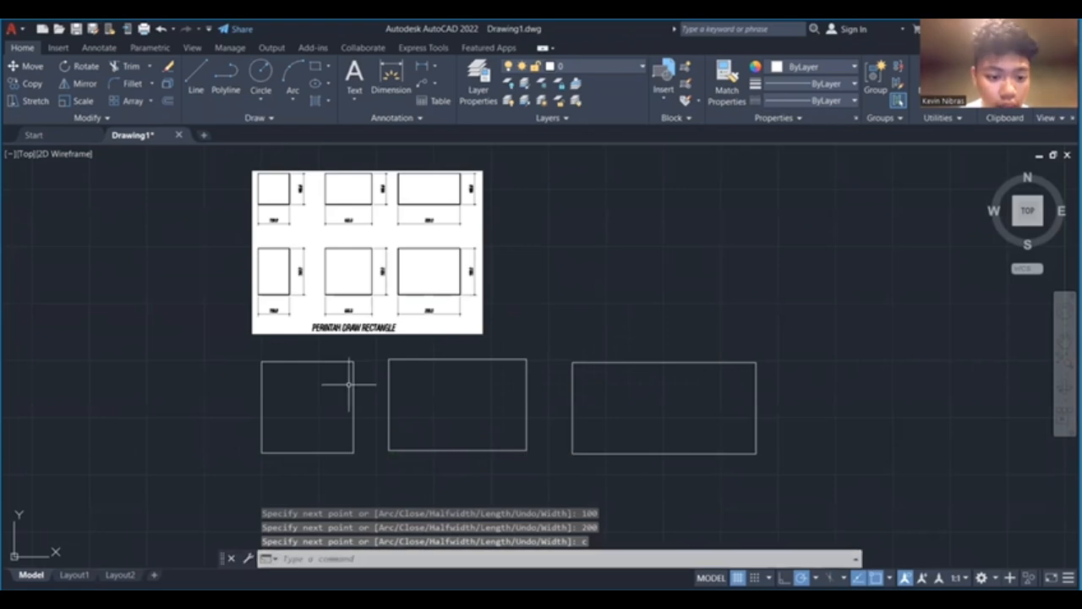
- Check the reference image and begin a polyline below the square, running 150 units right and 100 units down
mouse_move(324, 389)
middle_mouse_down()
mouse_move(397, 329)
mouse_move(381, 532)
middle_mouse_up()
scroll(361, 328, "down", 2)
scroll(362, 335, "up", 6)
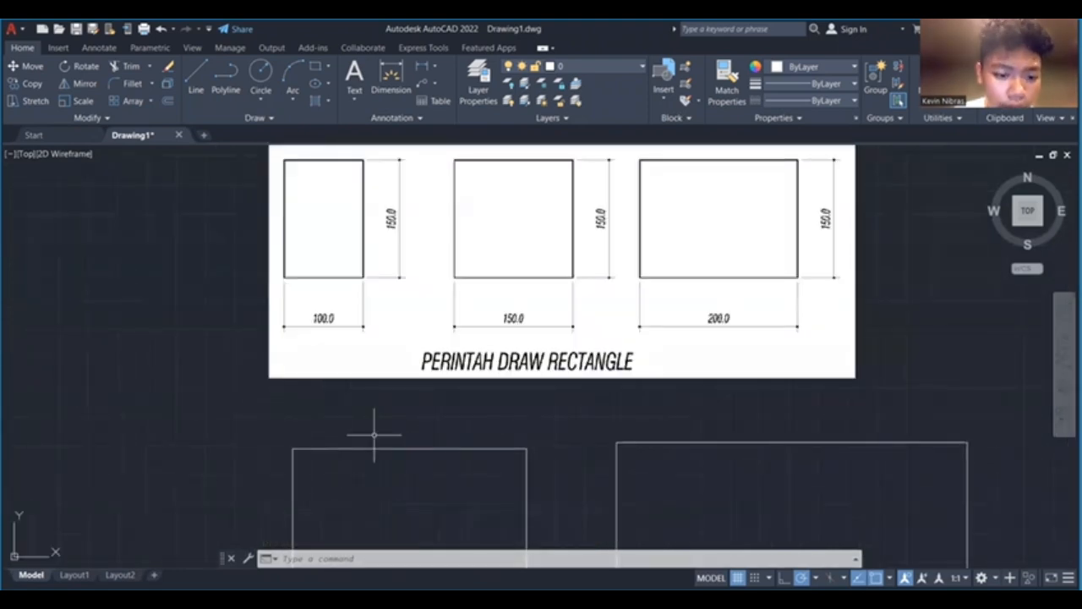
scroll(375, 411, "down", 4)
scroll(374, 415, "up", 2)
mouse_move(374, 415)
middle_mouse_down()
mouse_move(391, 321)
mouse_move(390, 119)
middle_mouse_up()
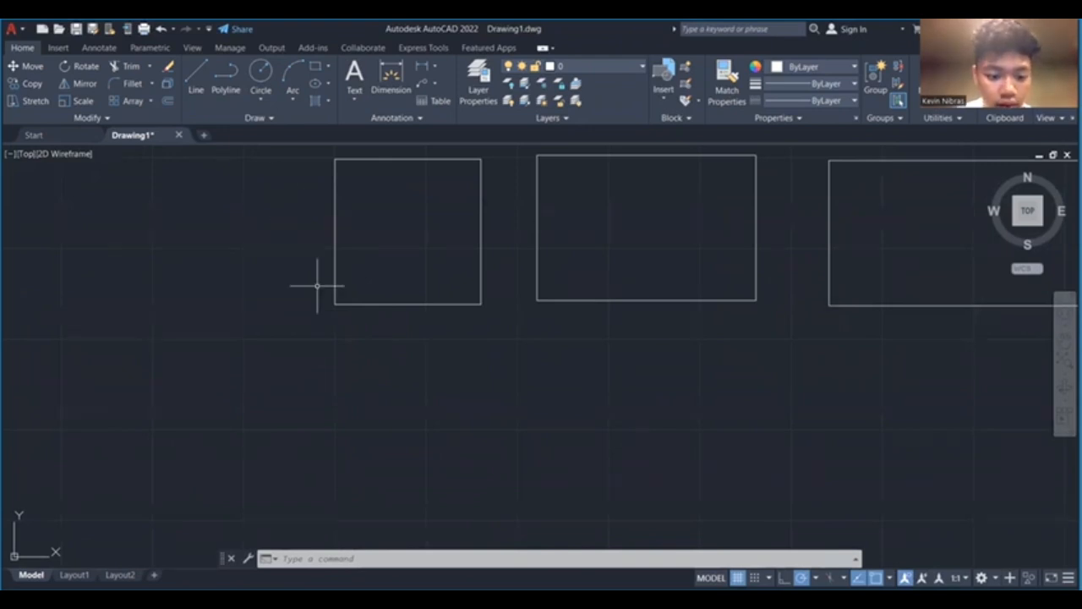
type("pl")
key("Return")
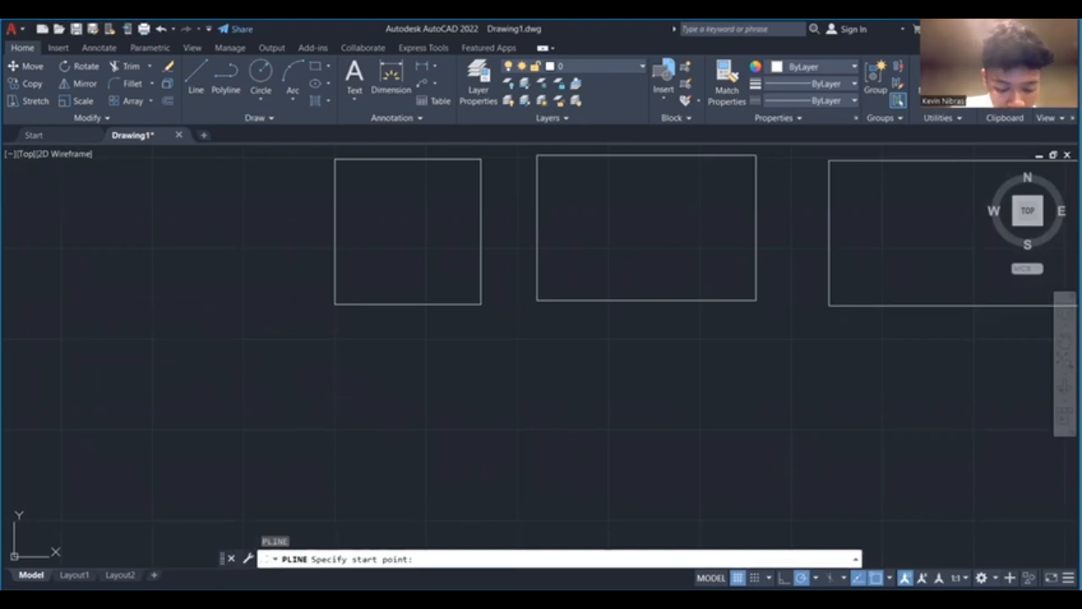
left_click(336, 377)
type("150")
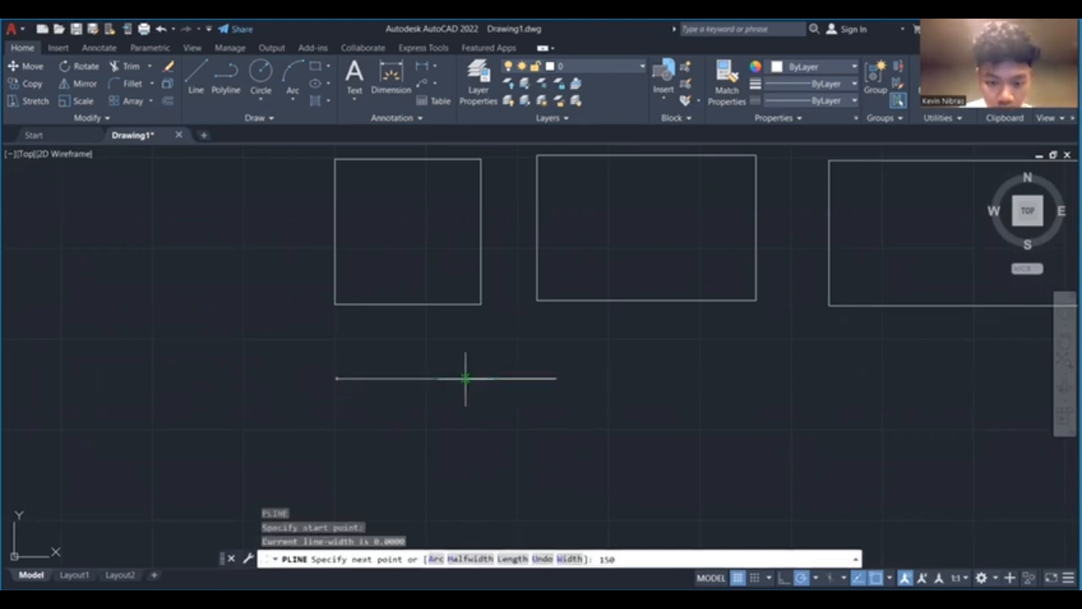
key("Return")
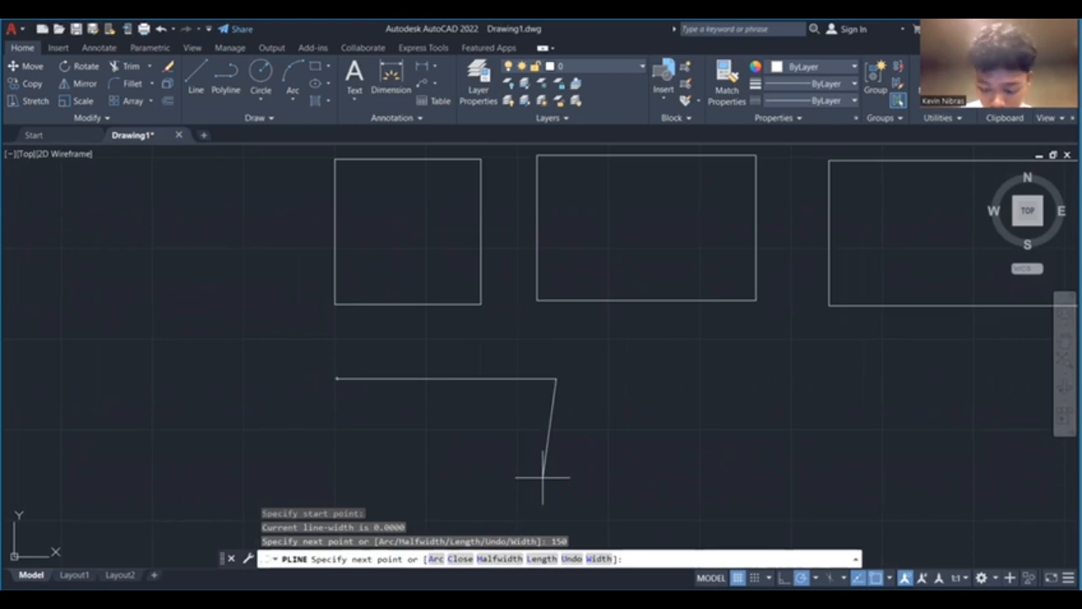
type("100")
key("Return")
- Add a 150-unit bottom edge running left and close the polyline into a 150 by 100 rectangle
scroll(543, 477, "up", 2)
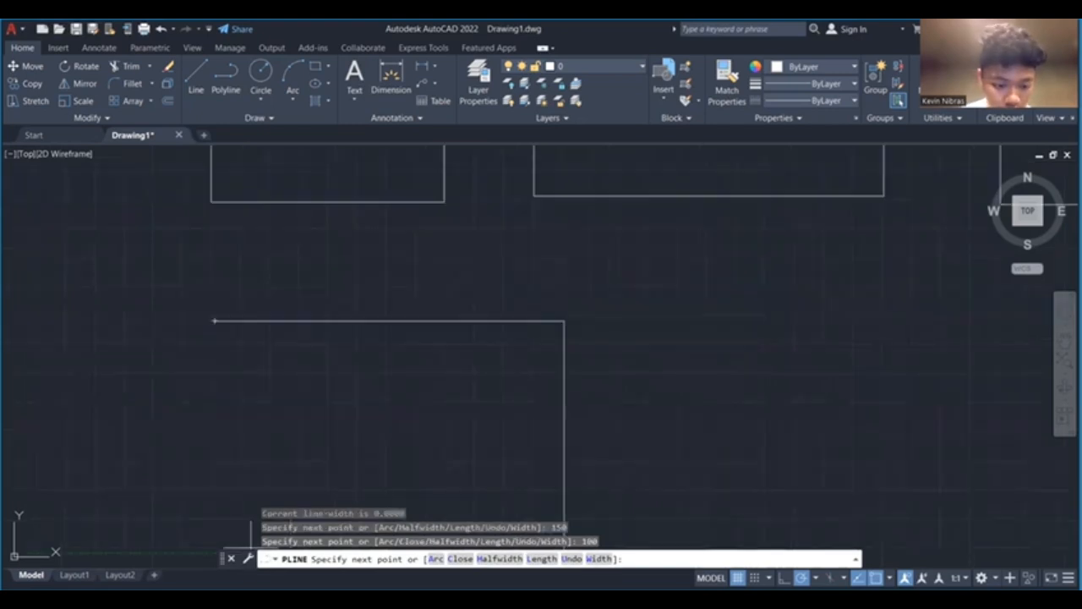
scroll(253, 424, "down", 4)
scroll(237, 512, "up", 2)
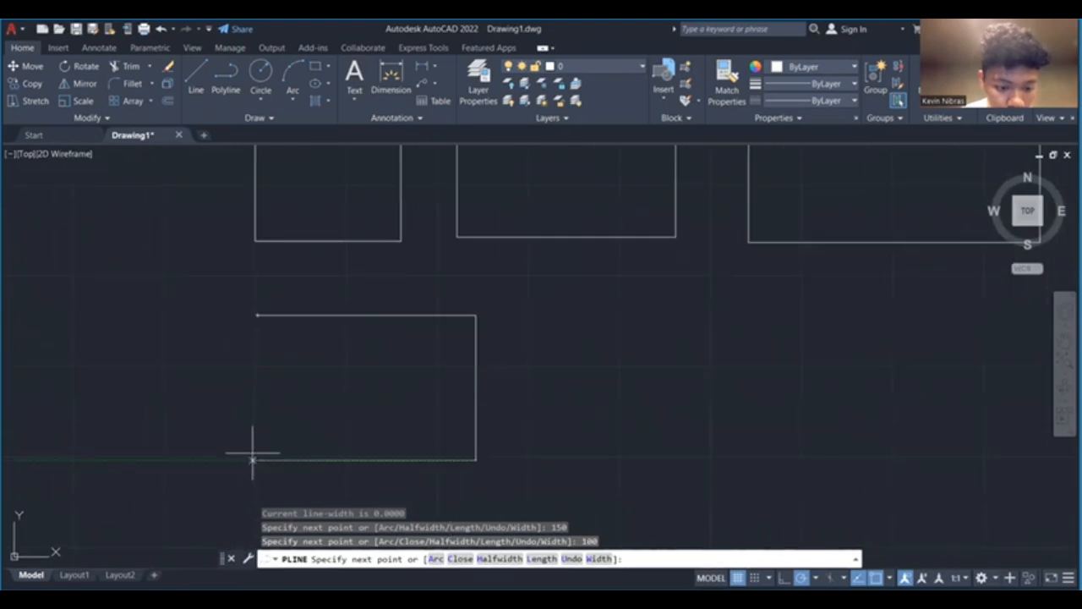
type("150")
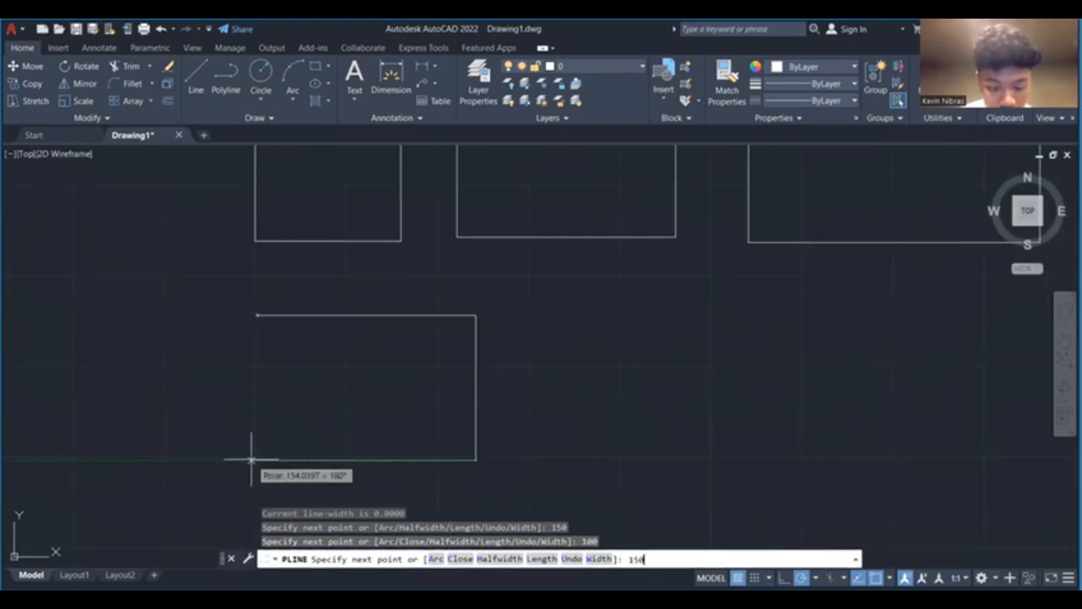
key("Return")
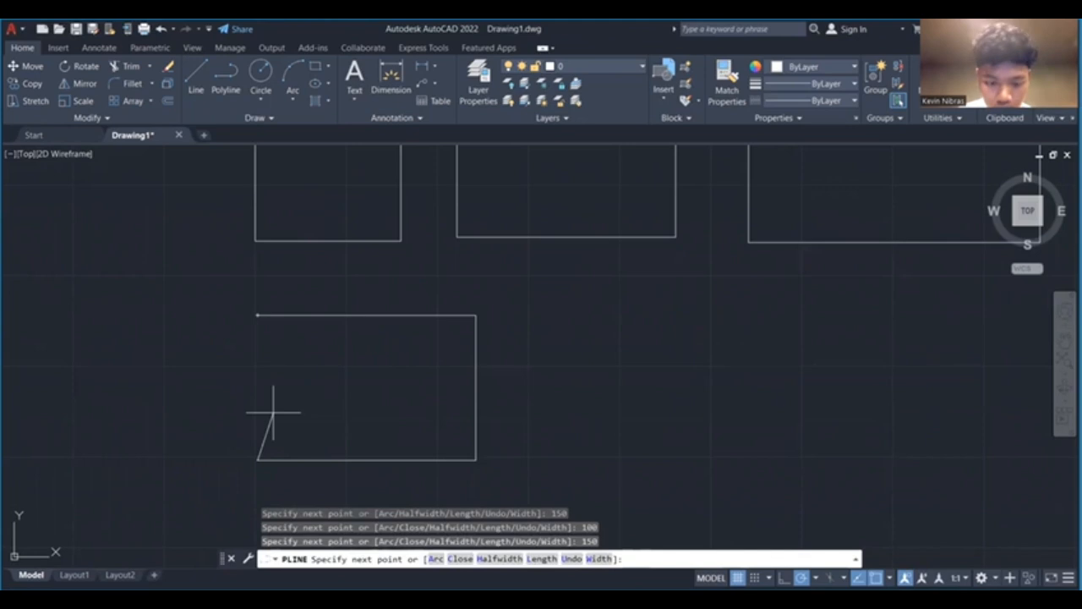
type("c")
key("Return")
scroll(273, 411, "down", 3)
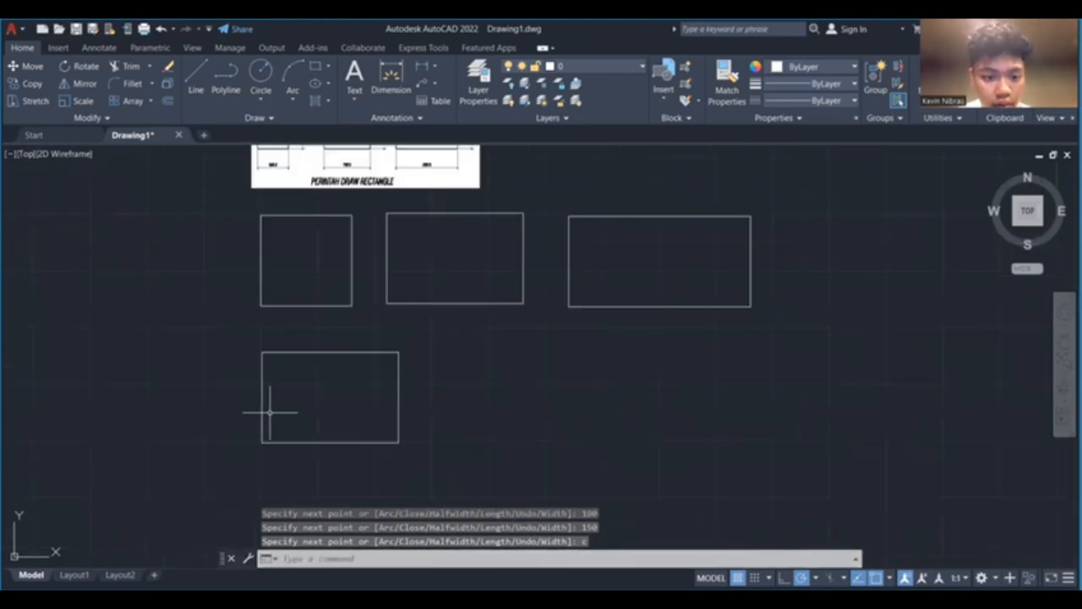
- Compare the drawn shapes with the reference image and erase the 150 by 100 rectangle below the square
middle_click_drag(285, 394, 365, 497)
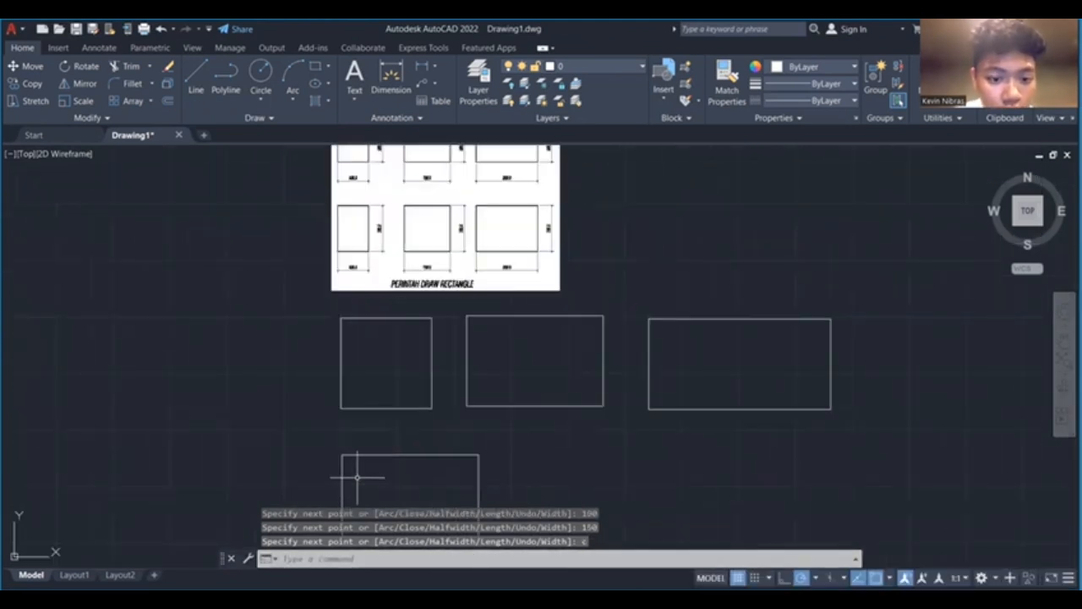
scroll(355, 437, "up", 2)
scroll(357, 431, "down", 4)
scroll(358, 435, "up", 2)
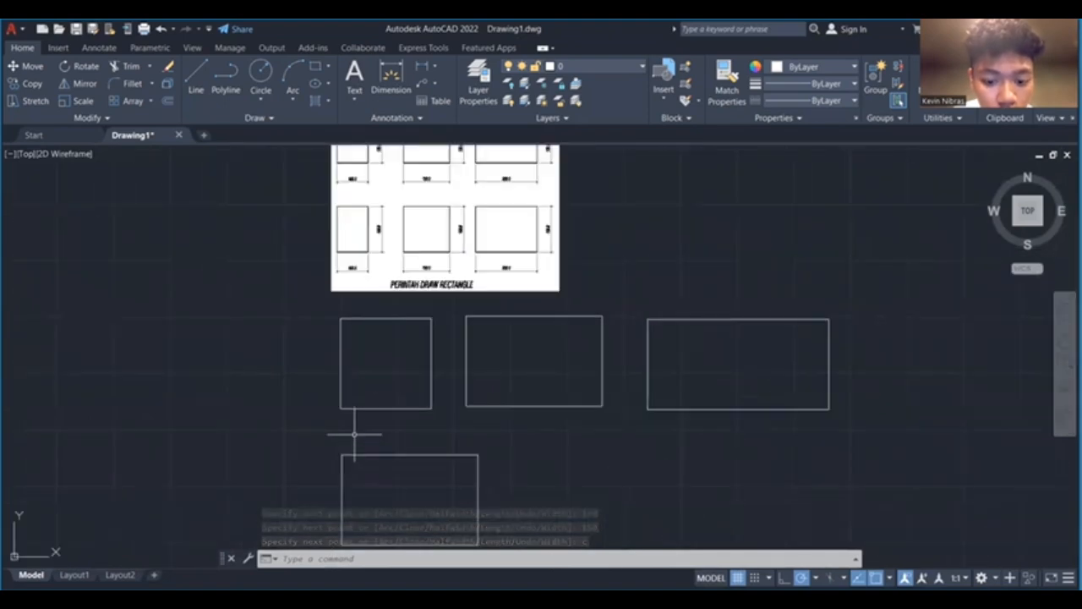
middle_click_drag(361, 435, 367, 355)
left_click(391, 370)
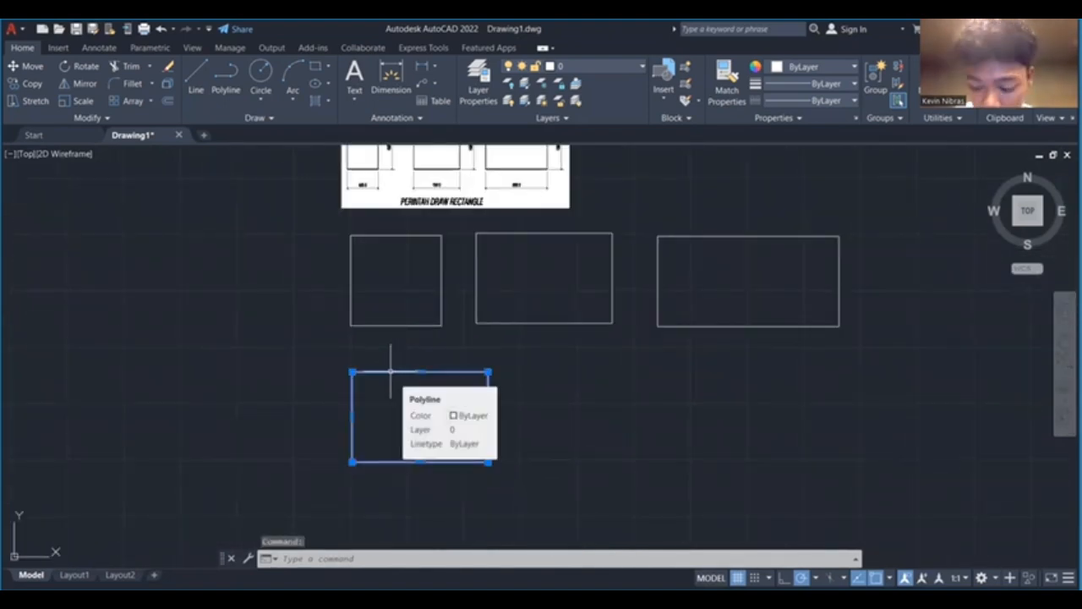
key("Delete")
scroll(454, 316, "up", 2)
scroll(454, 316, "down", 2)
middle_click_drag(454, 316, 460, 460)
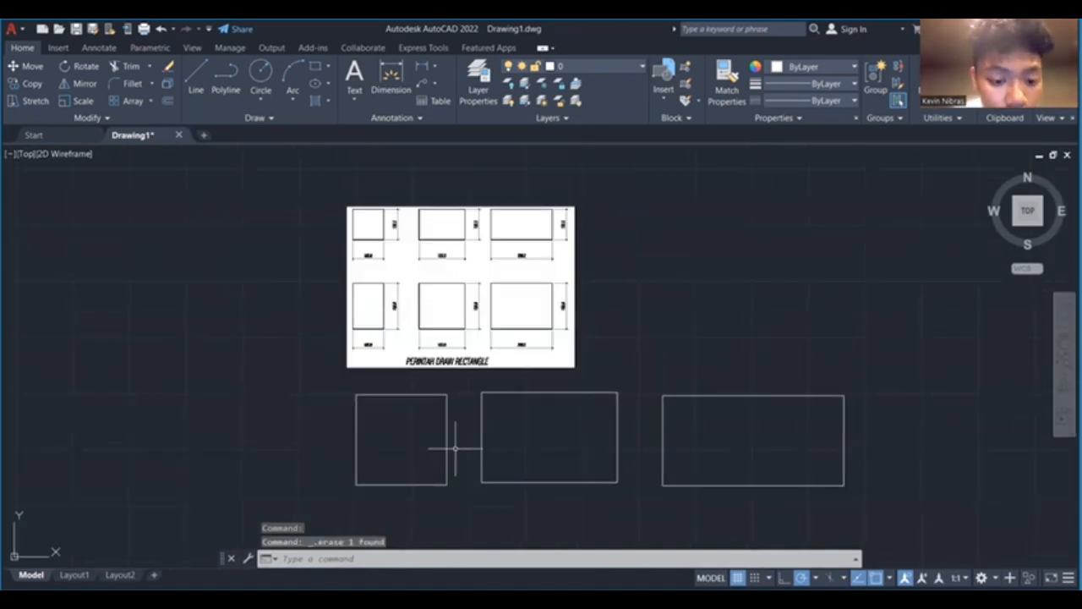
scroll(454, 437, "up", 2)
scroll(462, 446, "down", 2)
mouse_move(451, 443)
middle_mouse_down()
mouse_move(464, 370)
mouse_move(437, 314)
middle_mouse_up()
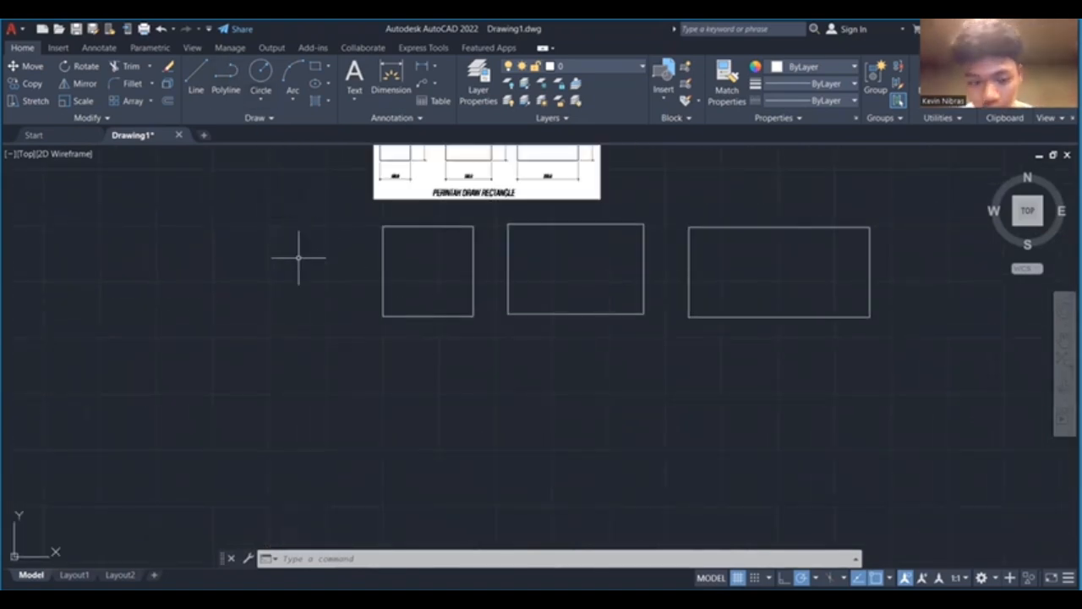
type("e")
key("Return")
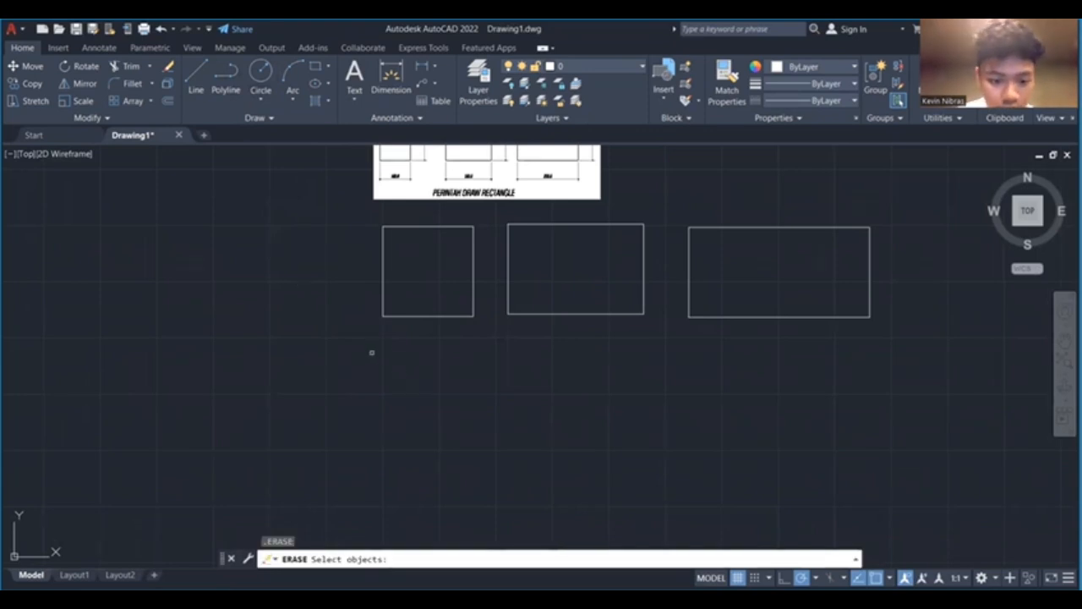
left_click(380, 355)
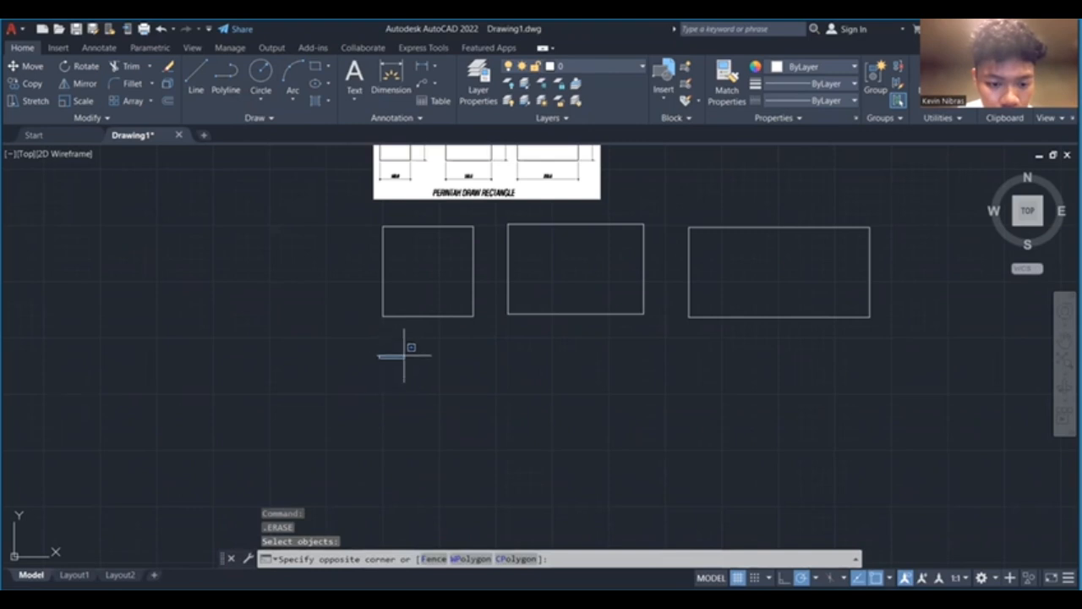
- Begin a polyline below the square, running 100 units right and 150 units down
left_click(225, 80)
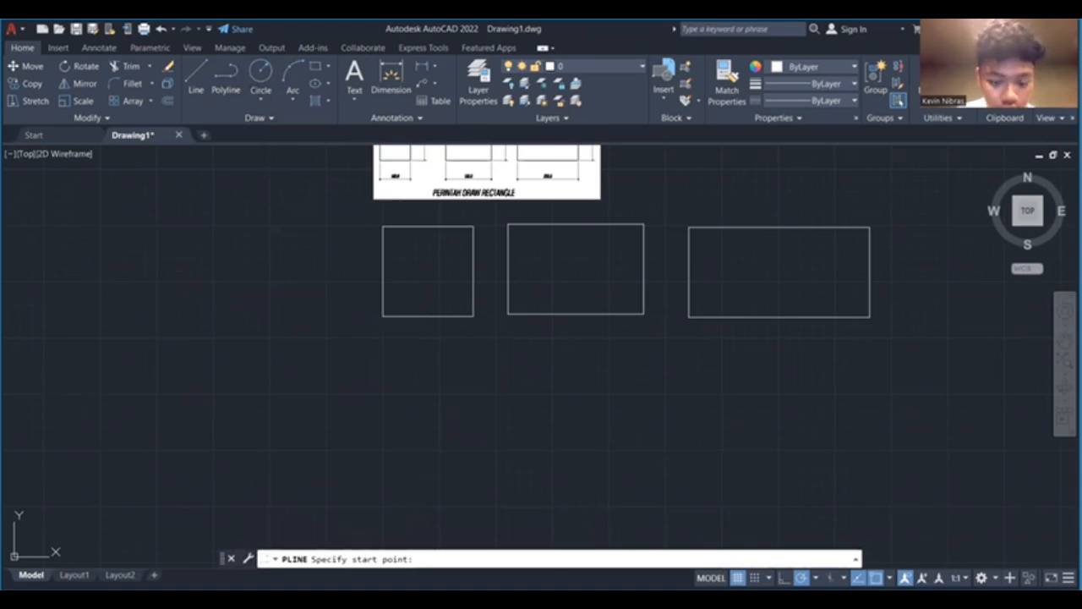
left_click(382, 353)
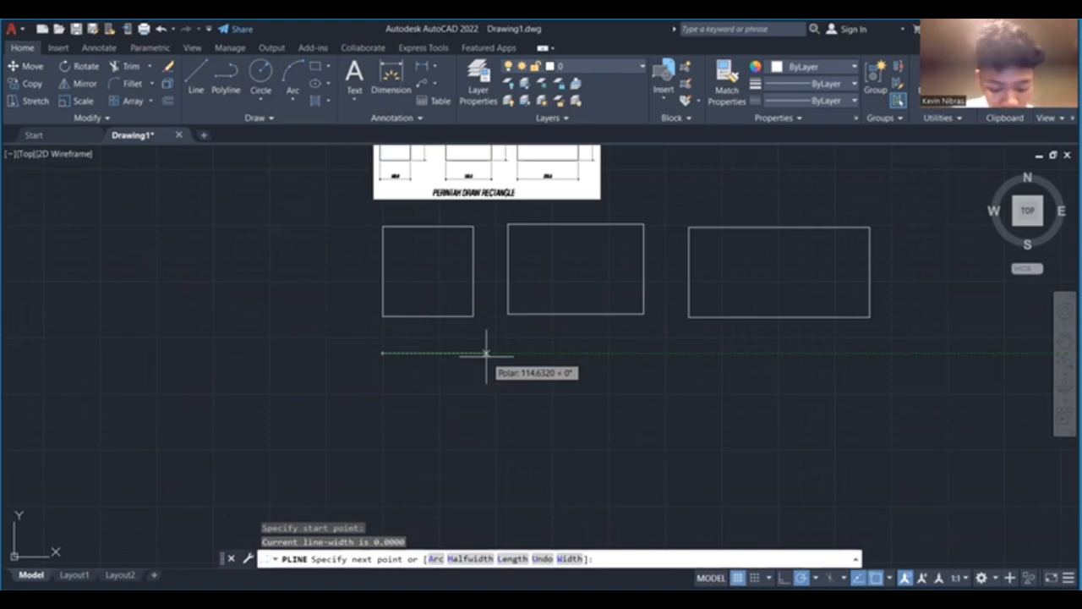
type("100")
key("Return")
type("150")
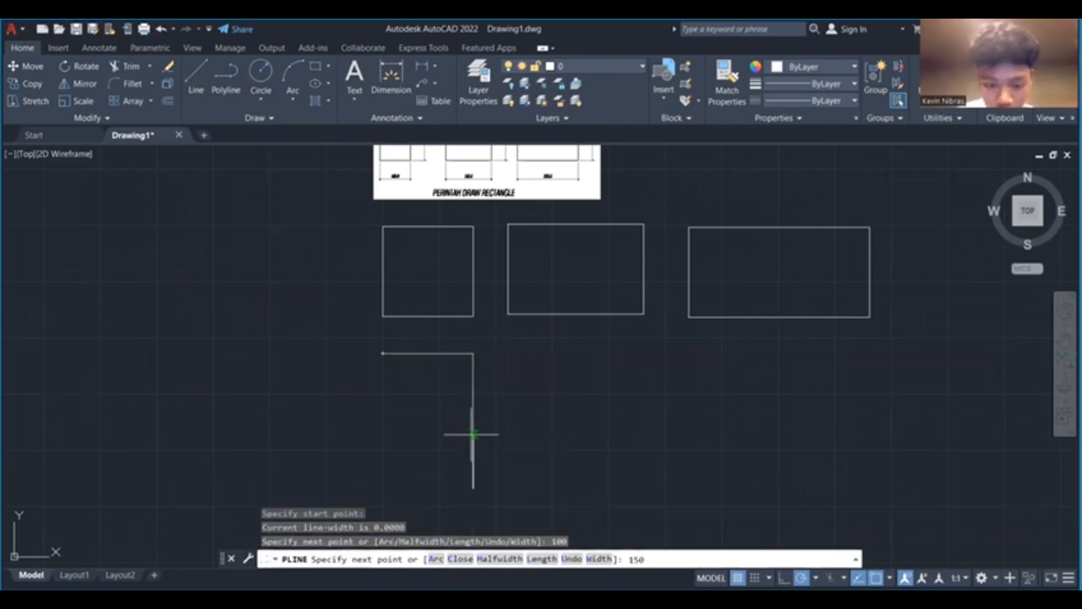
key("Return")
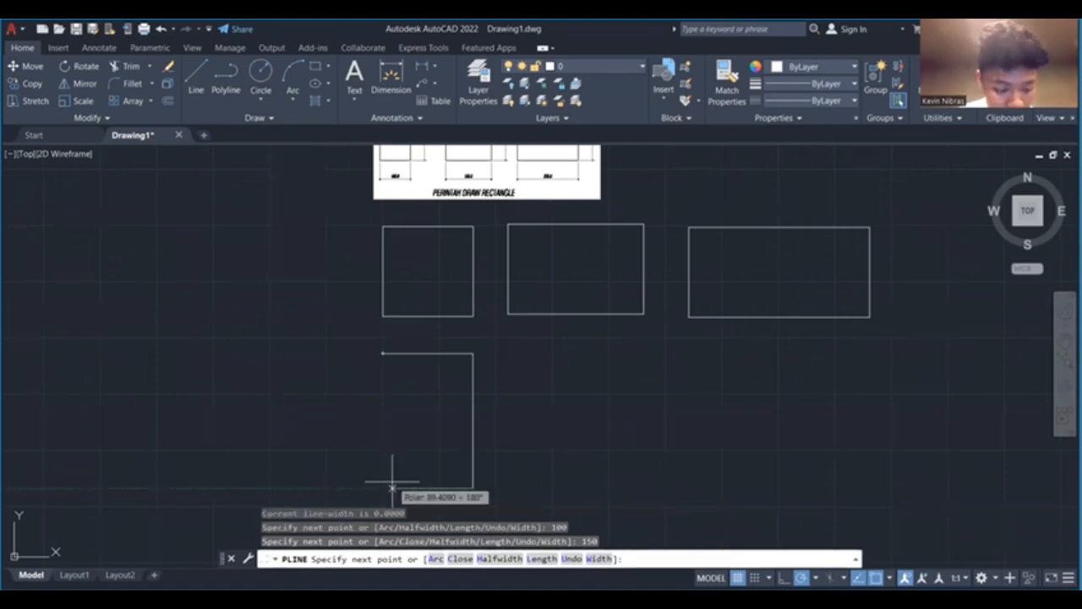
- Add a 100-unit bottom edge running left, try to close the polyline, and end the command
type("100")
key("Return")
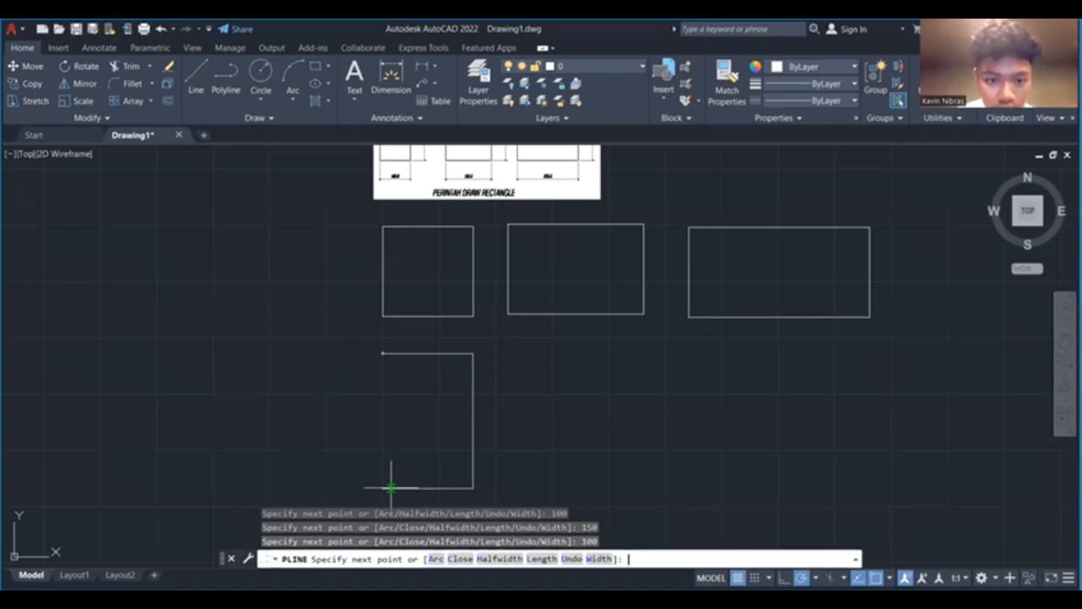
type("ccc")
key("Return")
middle_click_drag(385, 335, 359, 444)
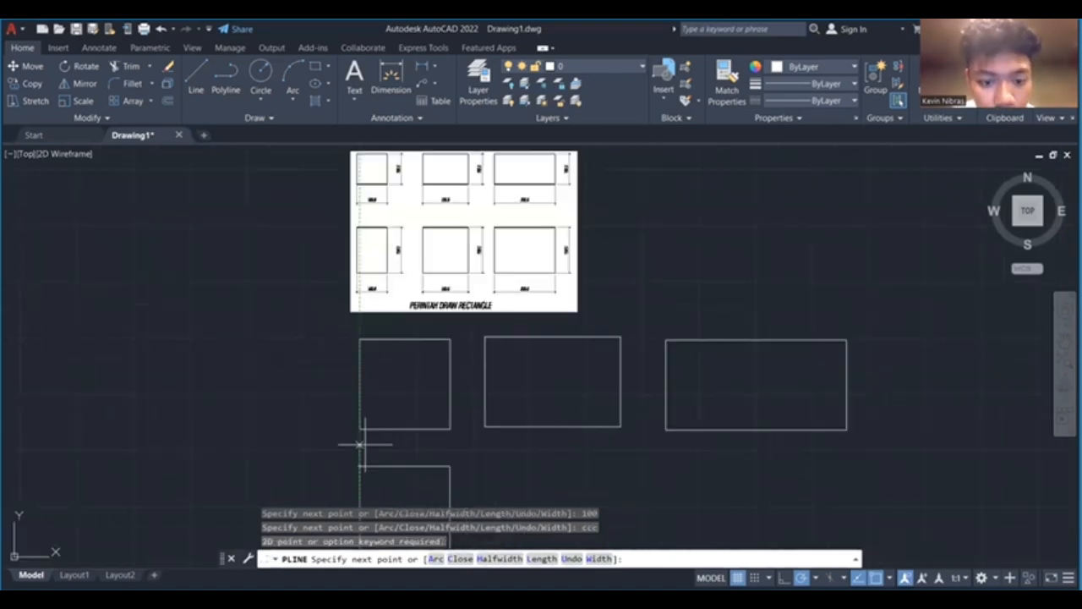
scroll(417, 367, "up", 4)
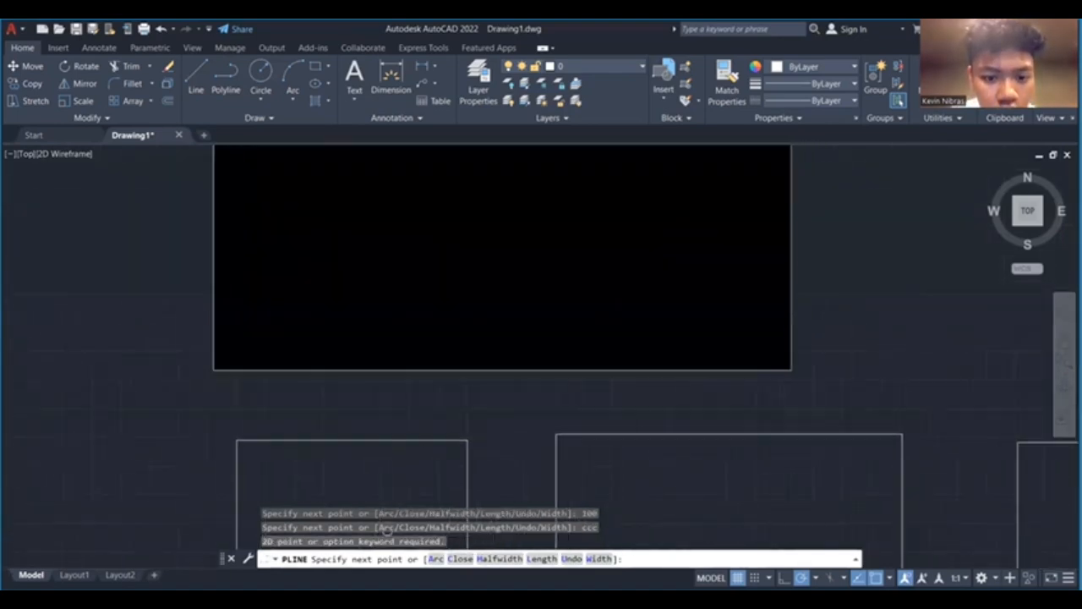
middle_click_drag(418, 369, 387, 512)
scroll(387, 503, "down", 2)
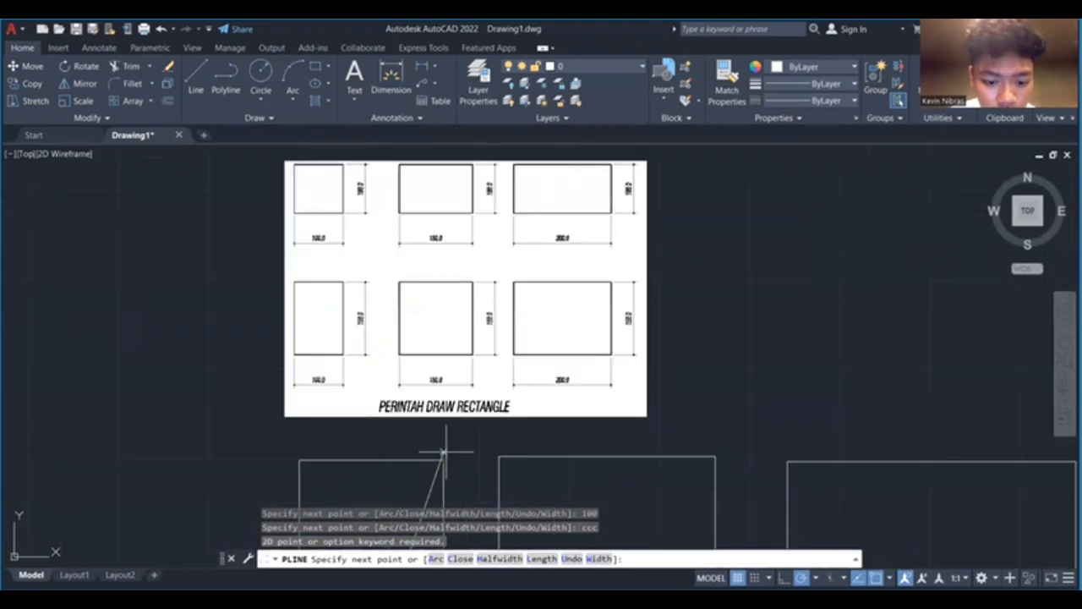
key("Return")
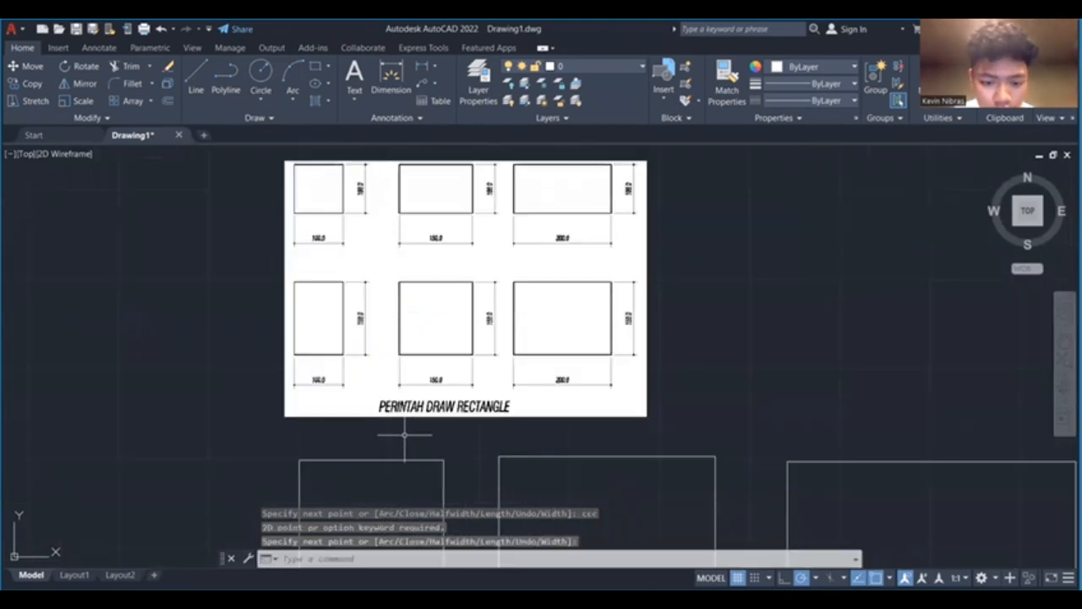
- Erase the unclosed 100 by 150 polyline below the square and recheck the reference image
scroll(415, 434, "down", 2)
middle_click_drag(415, 434, 424, 390)
middle_click_drag(424, 348, 395, 206)
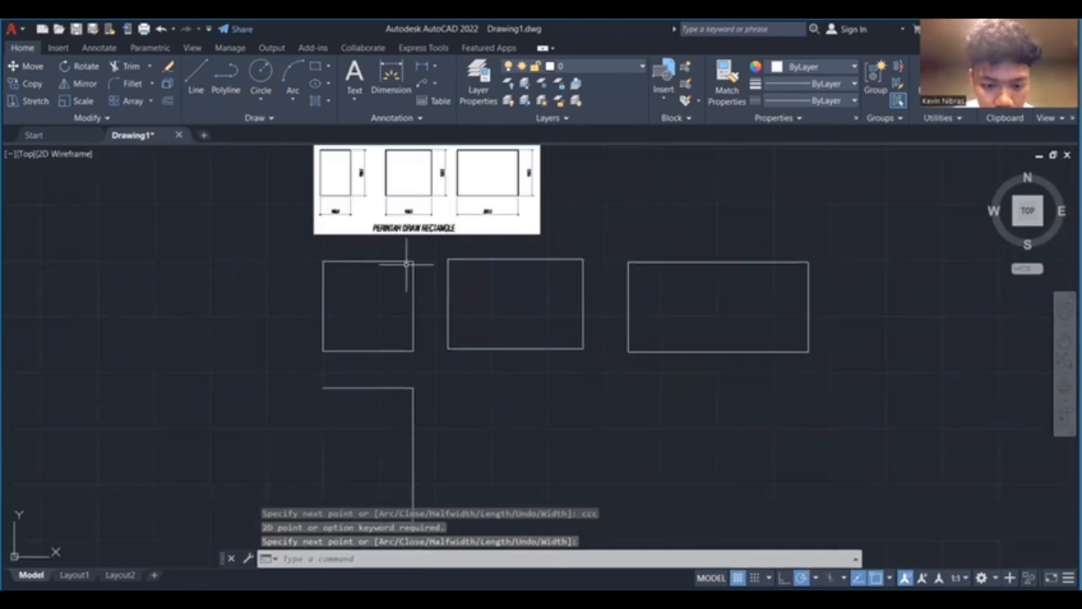
left_click(370, 380)
left_click(368, 388)
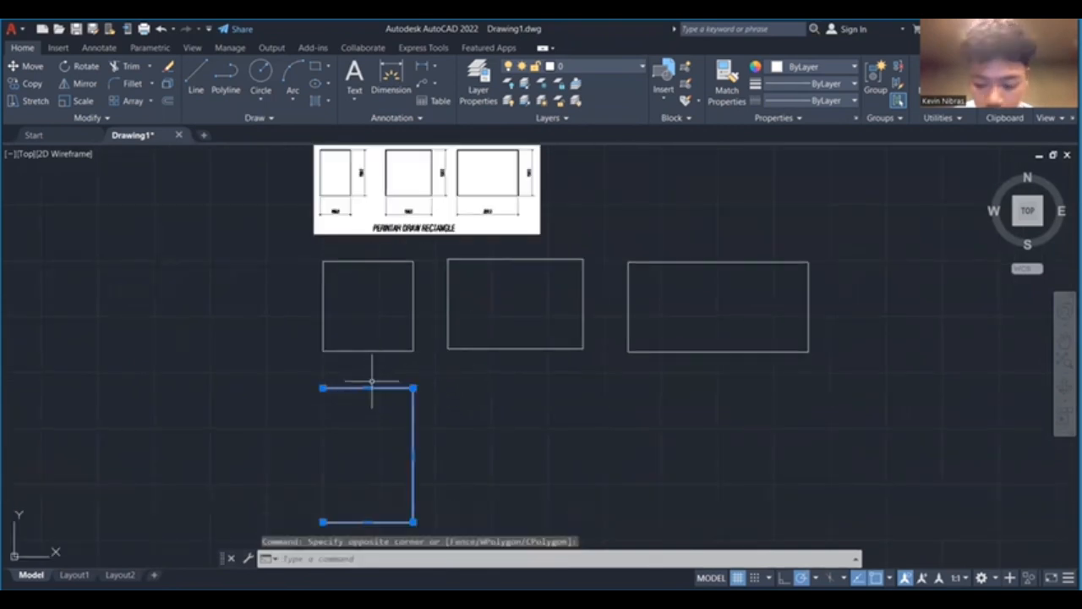
key("Delete")
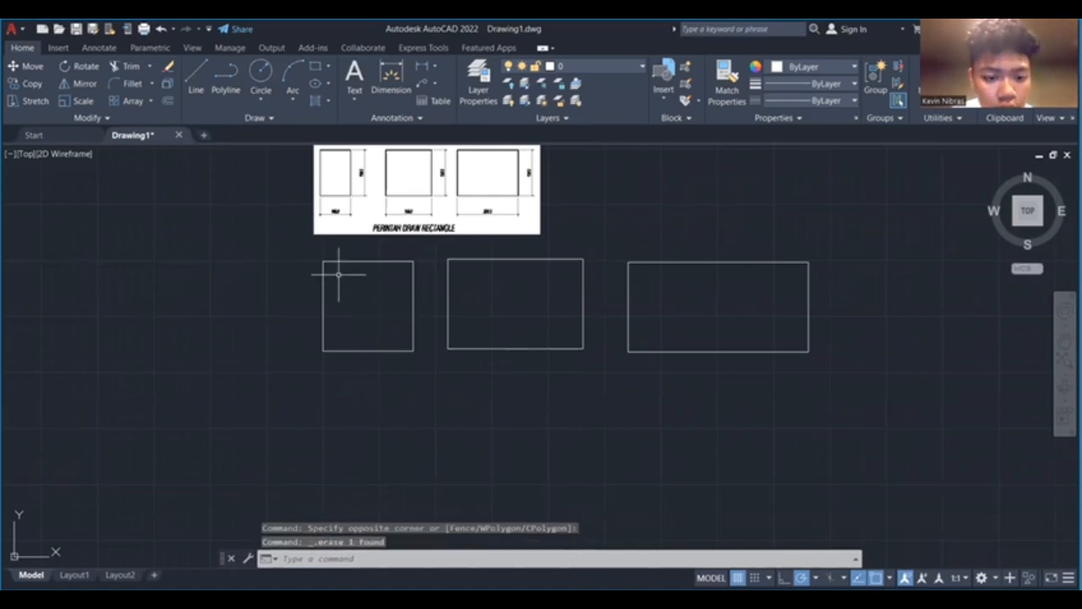
scroll(356, 274, "up", 4)
middle_click_drag(364, 270, 442, 524)
scroll(435, 507, "down", 4)
middle_click_drag(428, 476, 414, 316)
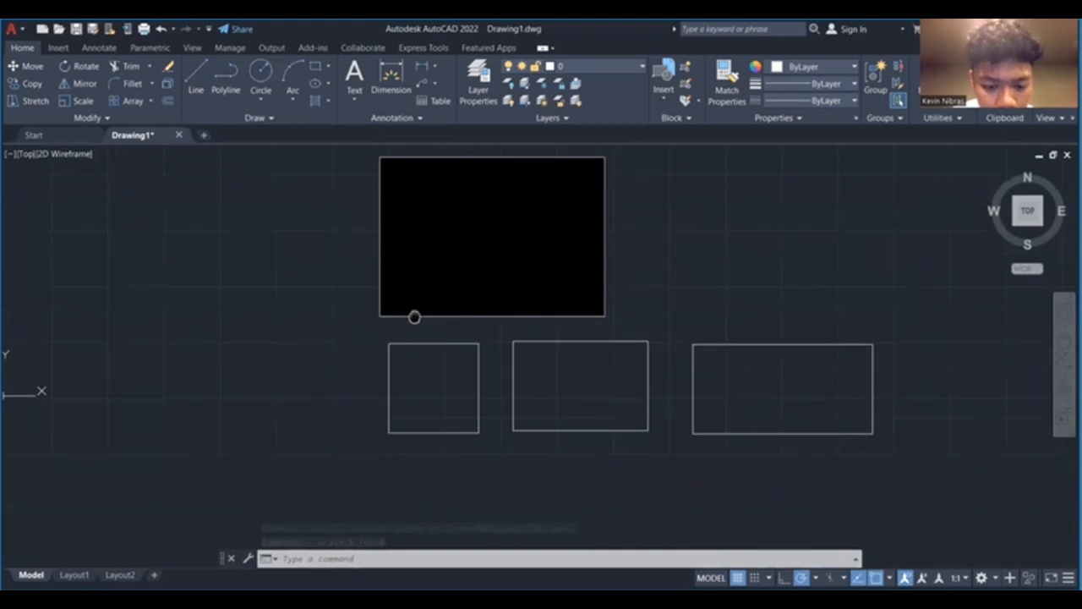
- Draw a closed polyline rectangle 100 units wide and 150 units high below the square
scroll(414, 316, "up", 2)
middle_click_drag(423, 386, 422, 290)
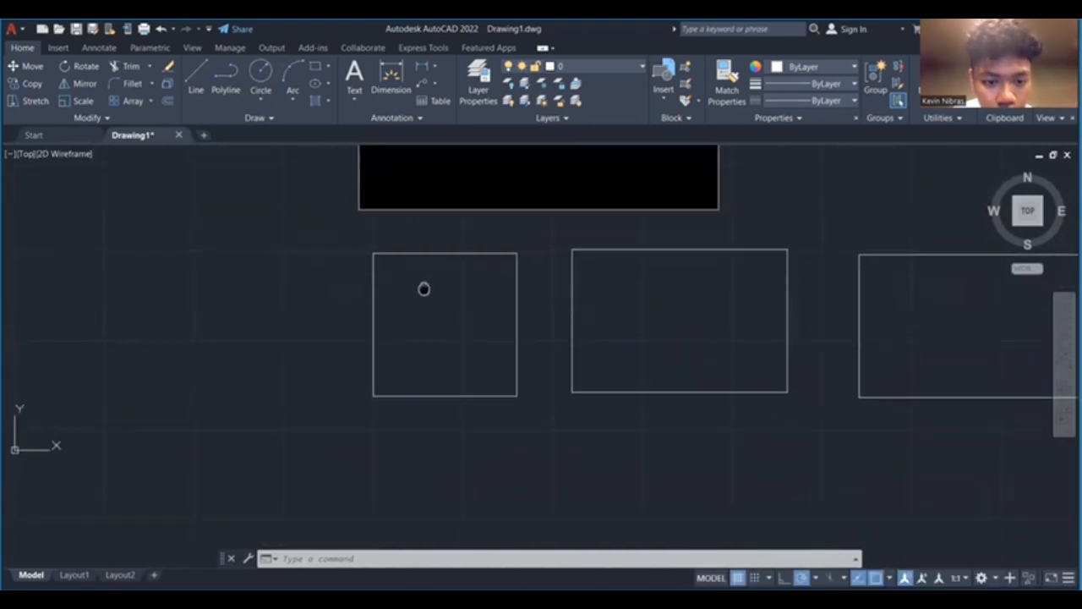
left_click(225, 80)
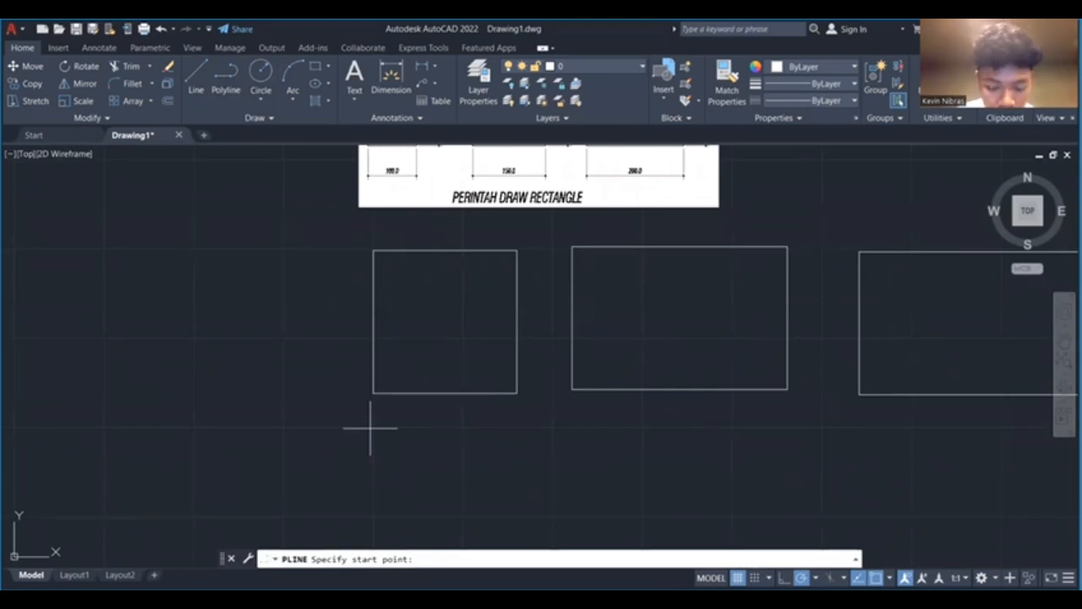
left_click(370, 428)
type("100")
key("Return")
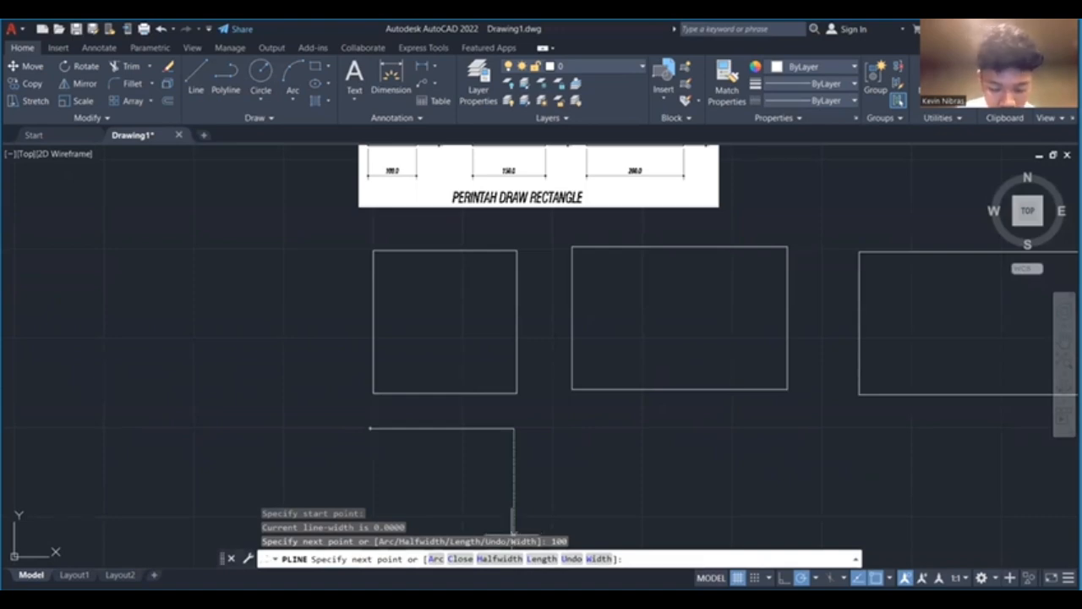
type("150")
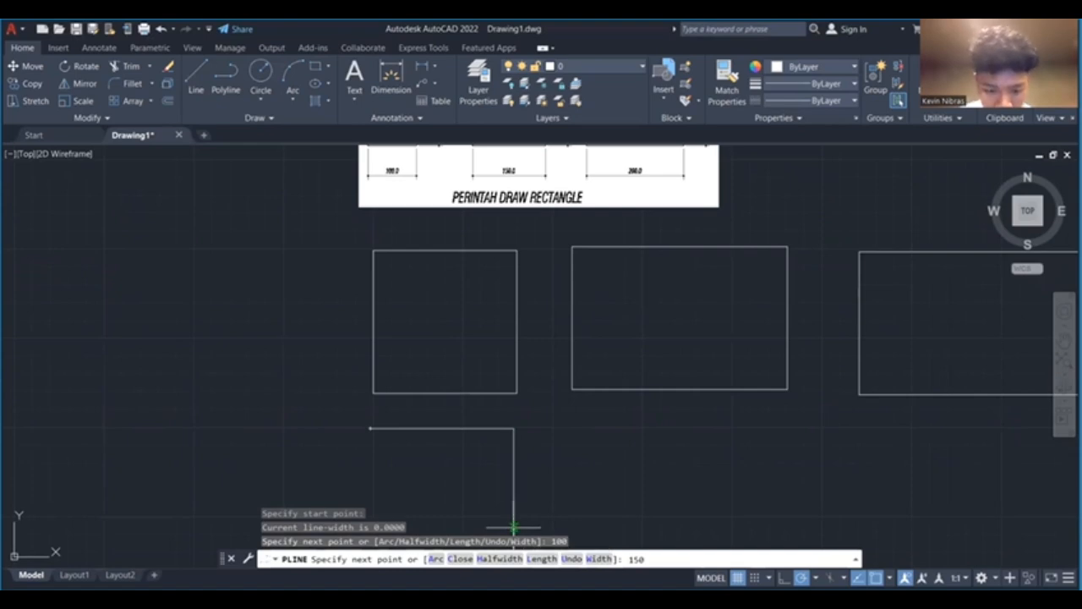
key("Return")
scroll(436, 341, "down", 4)
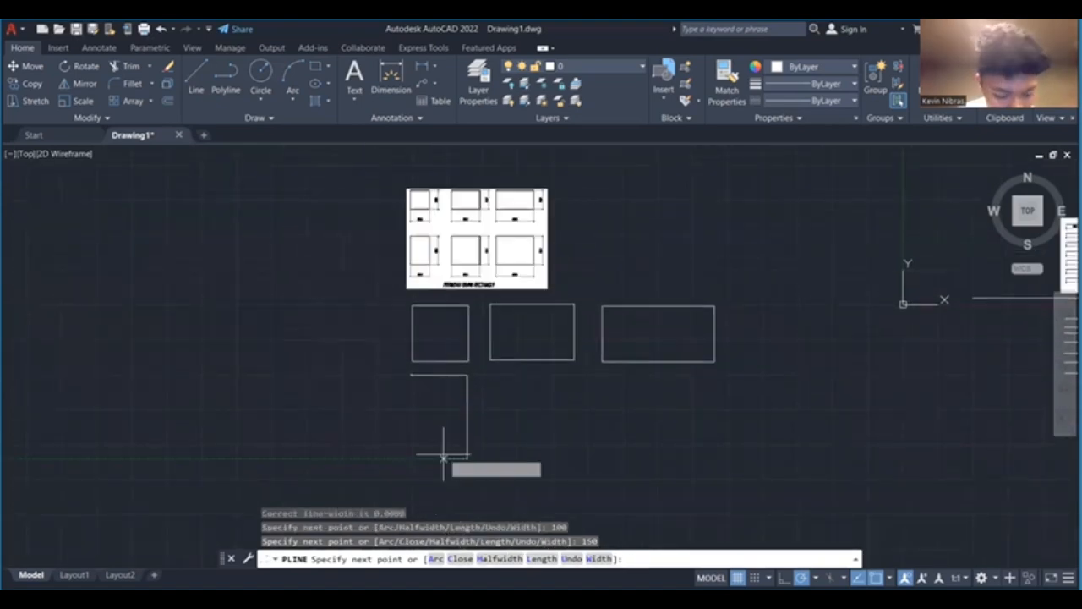
type("100")
key("Return")
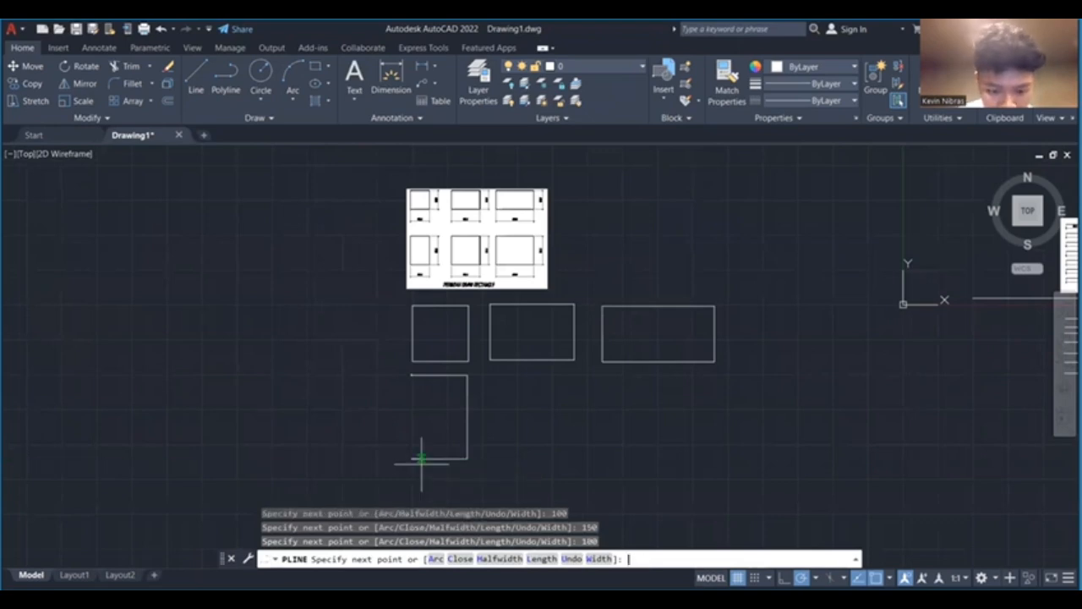
type("c")
key("Return")
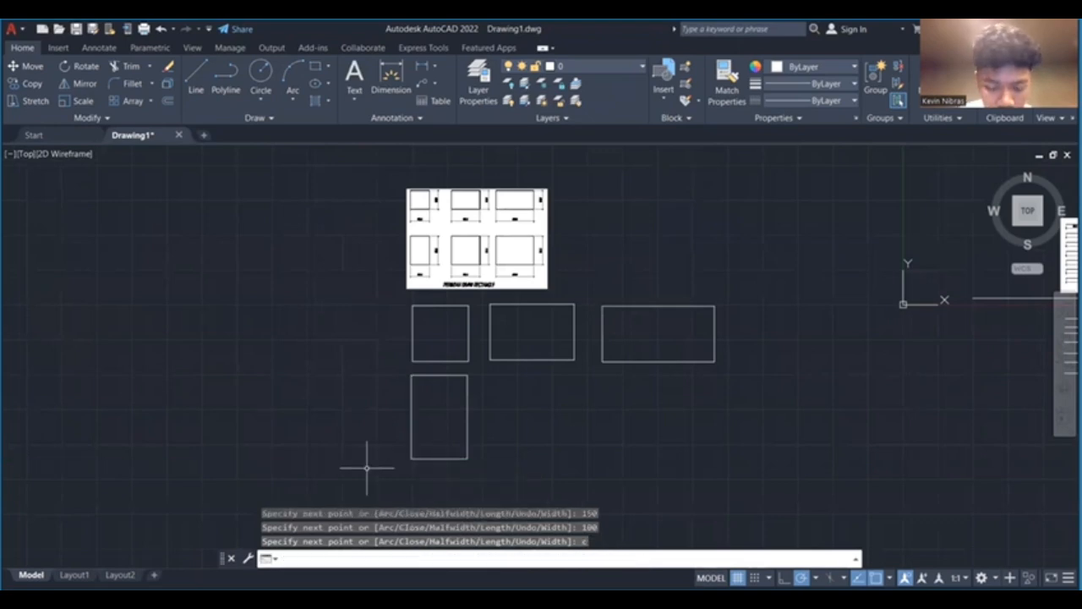
- Draw a closed 150 by 150 unit polyline square below the middle rectangle of the upper row
scroll(499, 343, "up", 2)
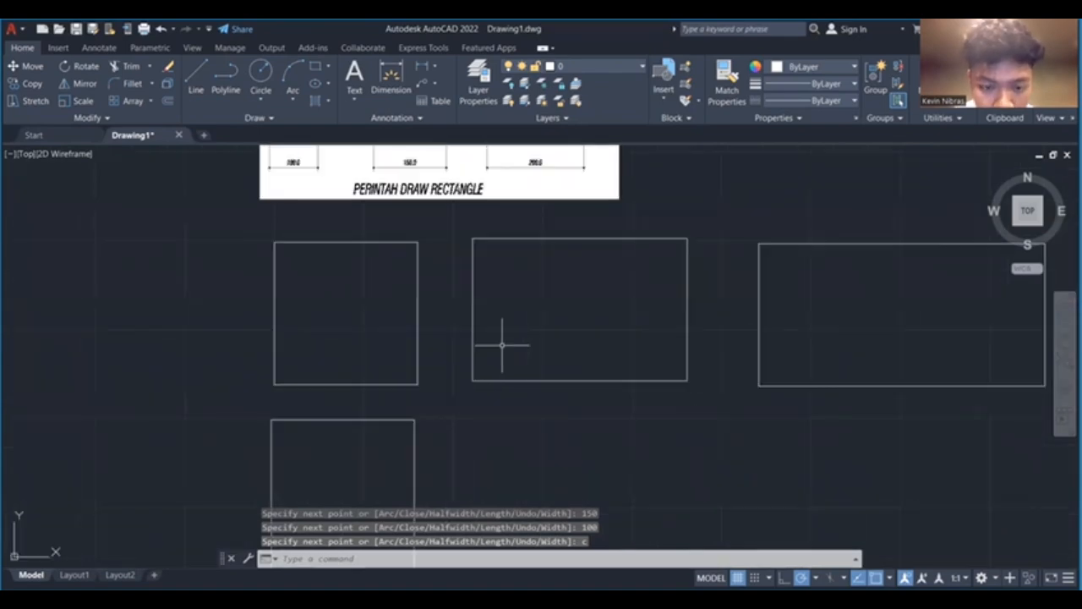
scroll(501, 357, "down", 2)
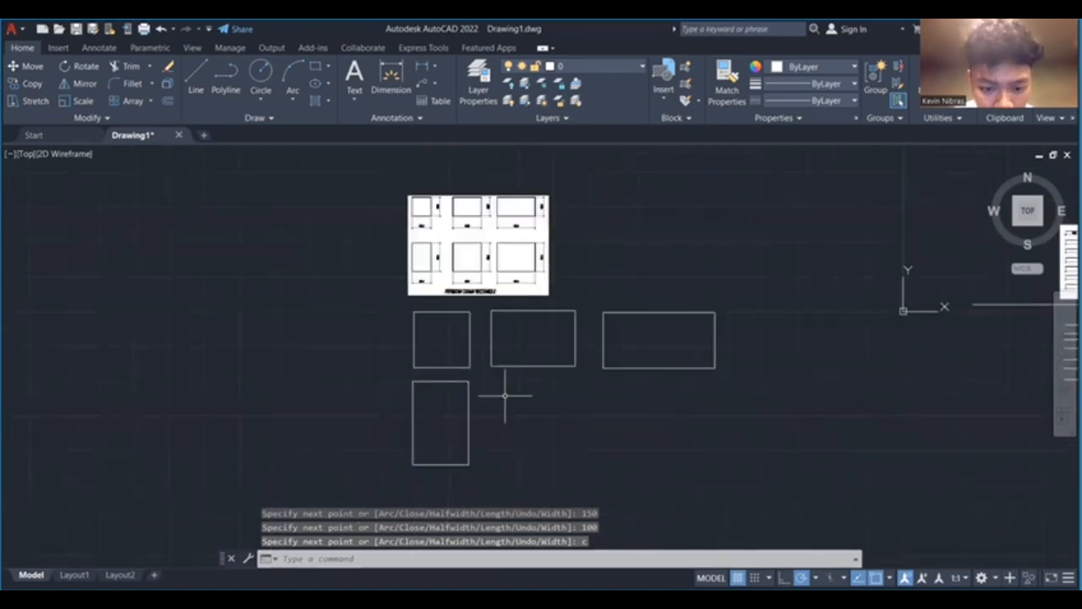
left_click(223, 78)
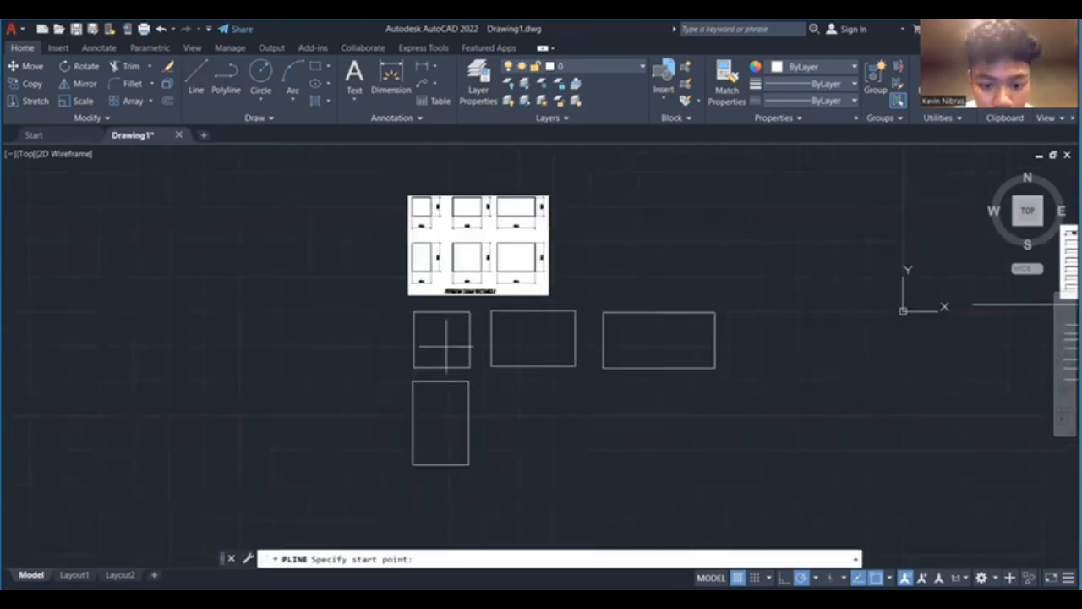
left_click(489, 381)
type("150")
key("Return")
type("150")
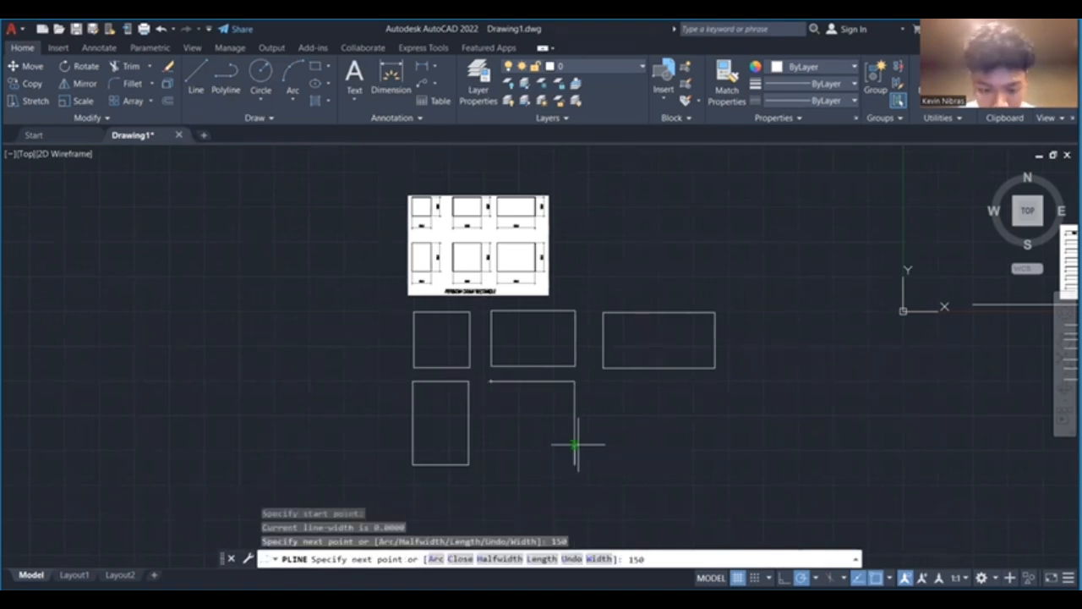
key("Return")
type("150")
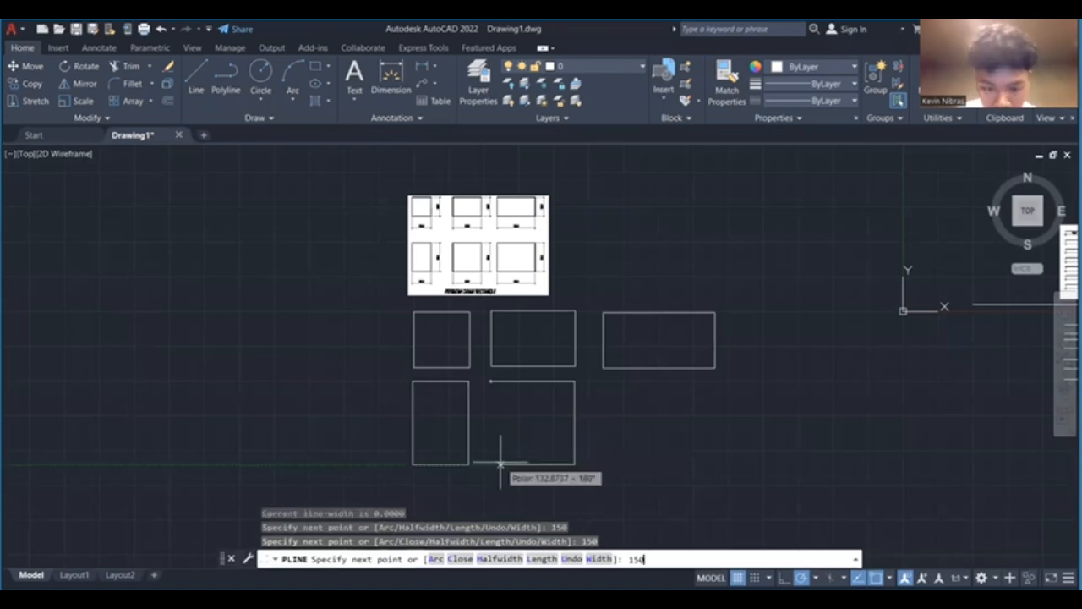
type("d")
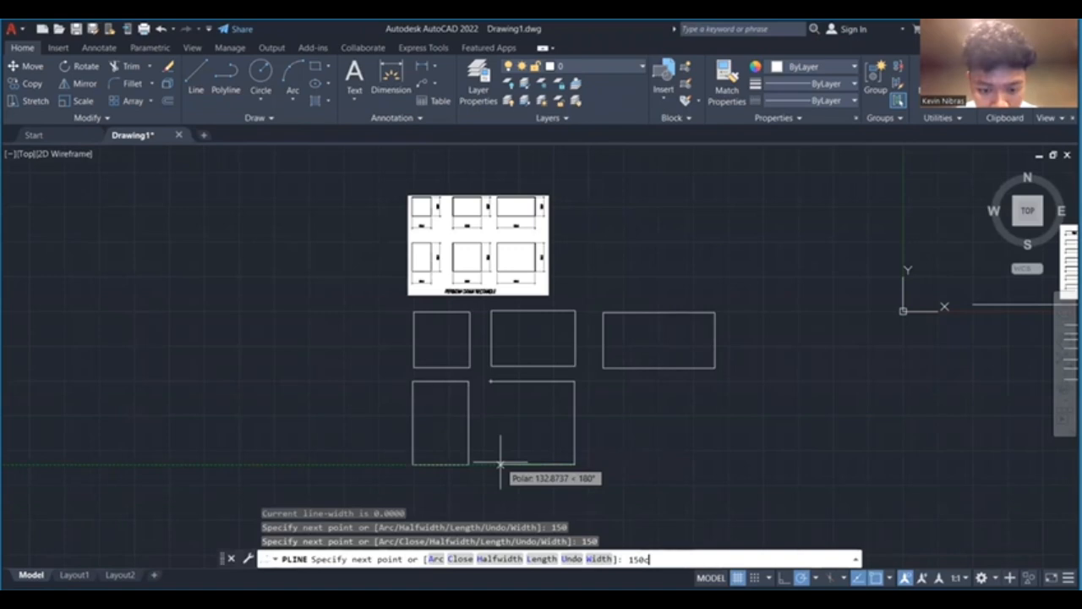
key("Return")
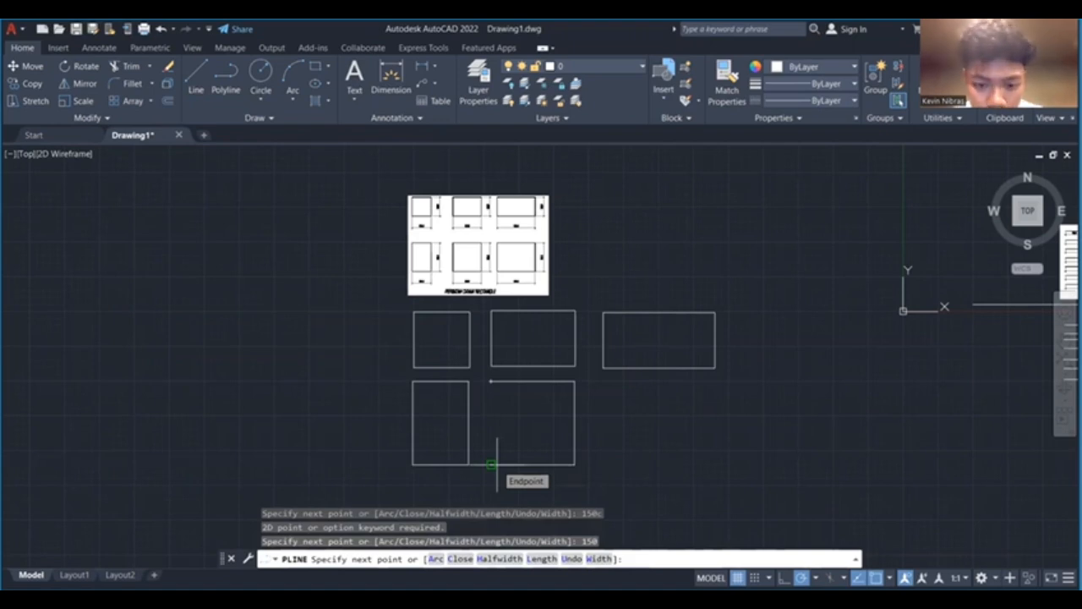
type("c")
key("Return")
- Draw a closed polyline rectangle 200 units wide and 150 units high below the widest rectangle of the upper row
scroll(541, 317, "up", 4)
middle_click_drag(504, 386, 483, 454)
scroll(488, 427, "down", 2)
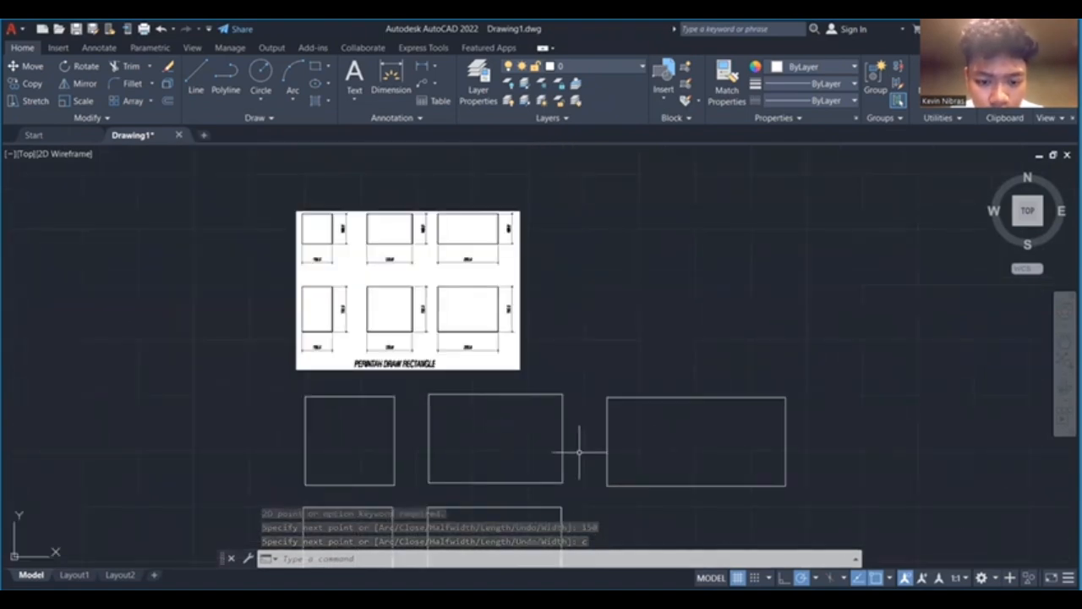
middle_click_drag(587, 449, 525, 304)
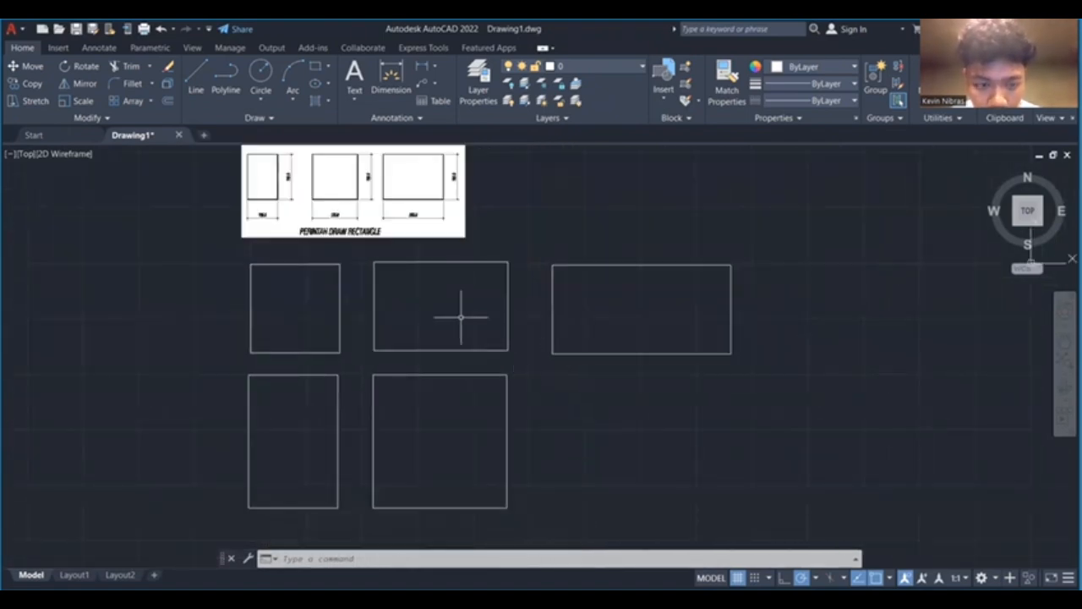
left_click(226, 78)
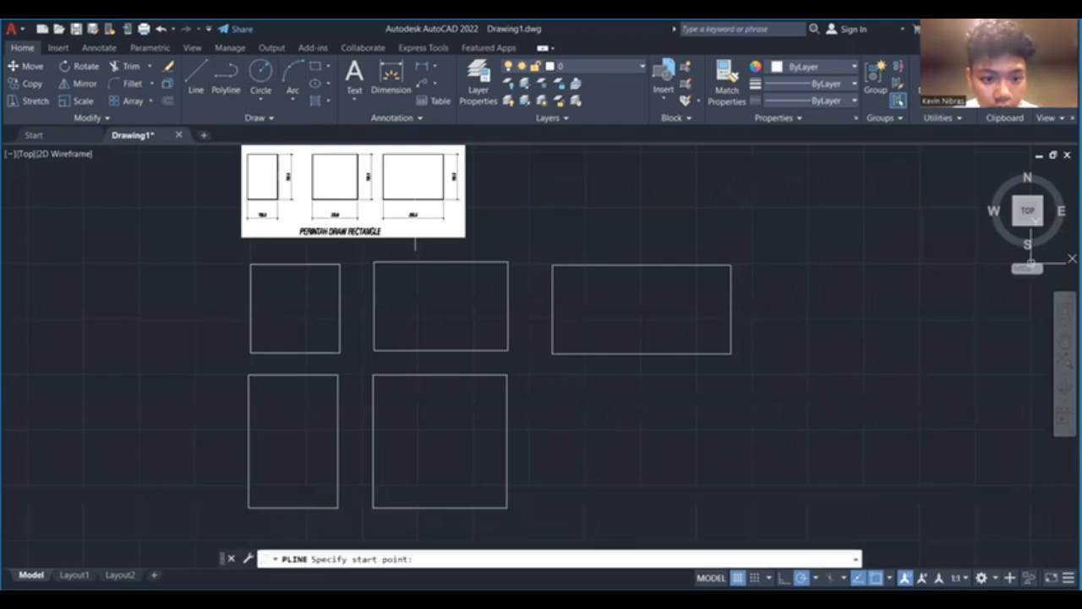
left_click(551, 372)
type("200")
key("Return")
type("150")
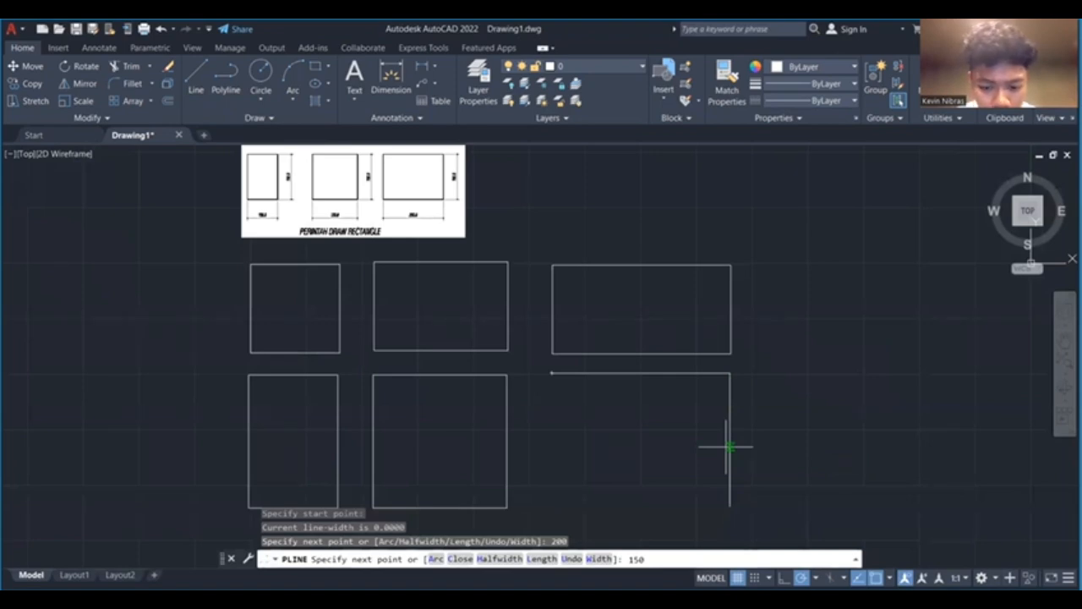
key("Return")
type("200")
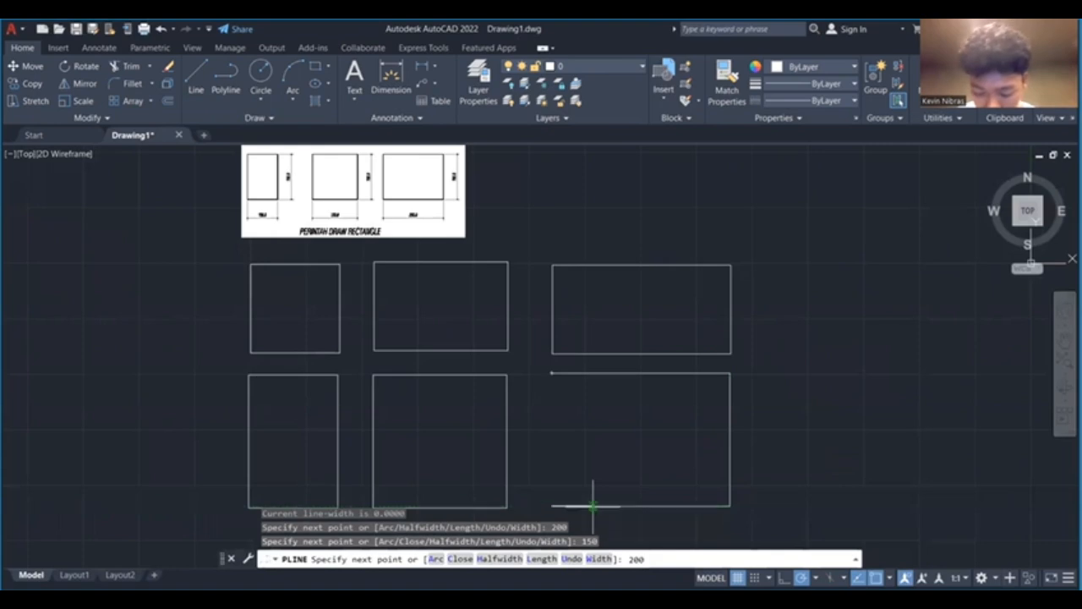
key("Return")
type("c")
key("Return")
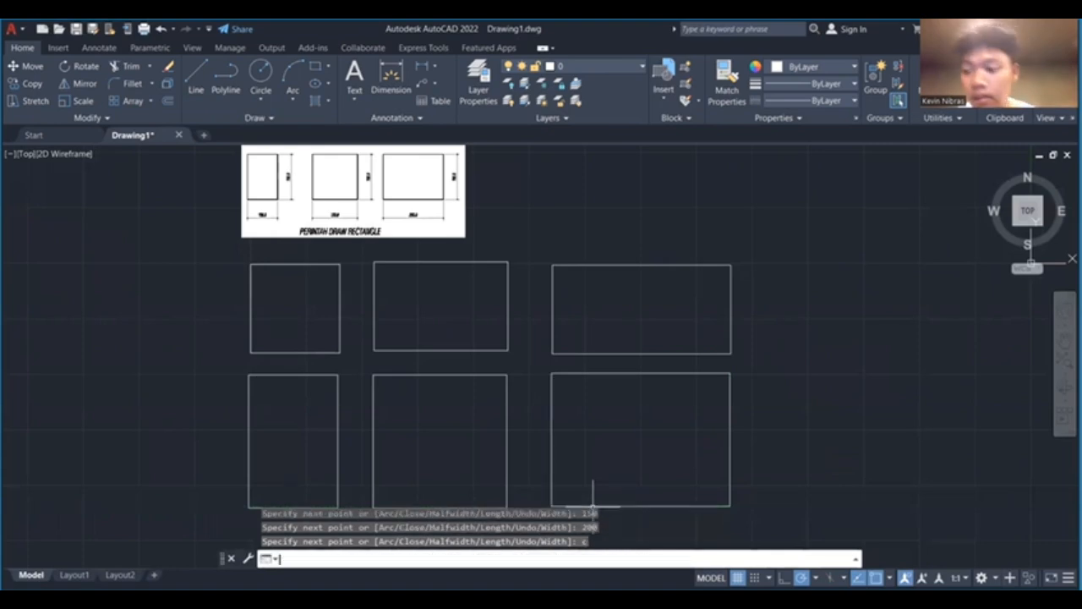
scroll(664, 381, "down", 2)
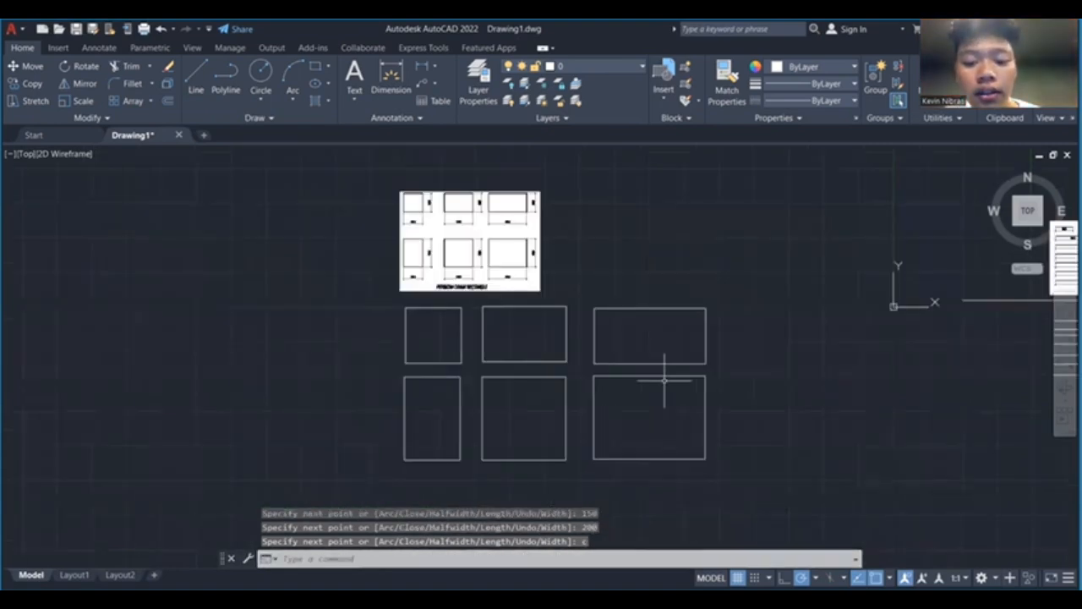
mouse_move(807, 345)
middle_mouse_down()
mouse_move(659, 387)
mouse_move(592, 375)
mouse_move(640, 380)
mouse_move(744, 365)
middle_mouse_up()
scroll(592, 374, "down", 2)
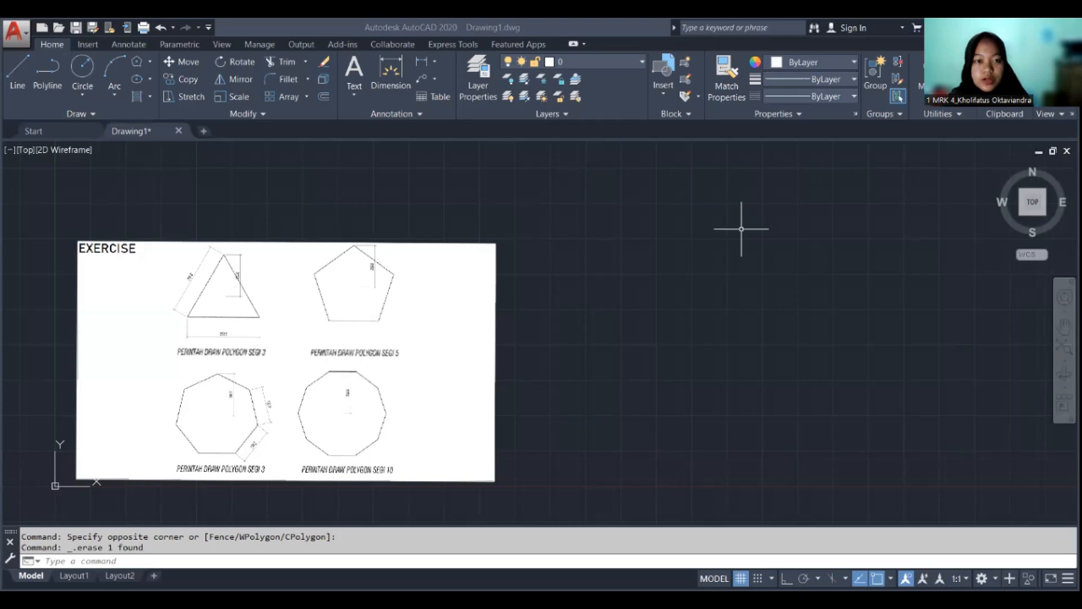
left_click(149, 63)
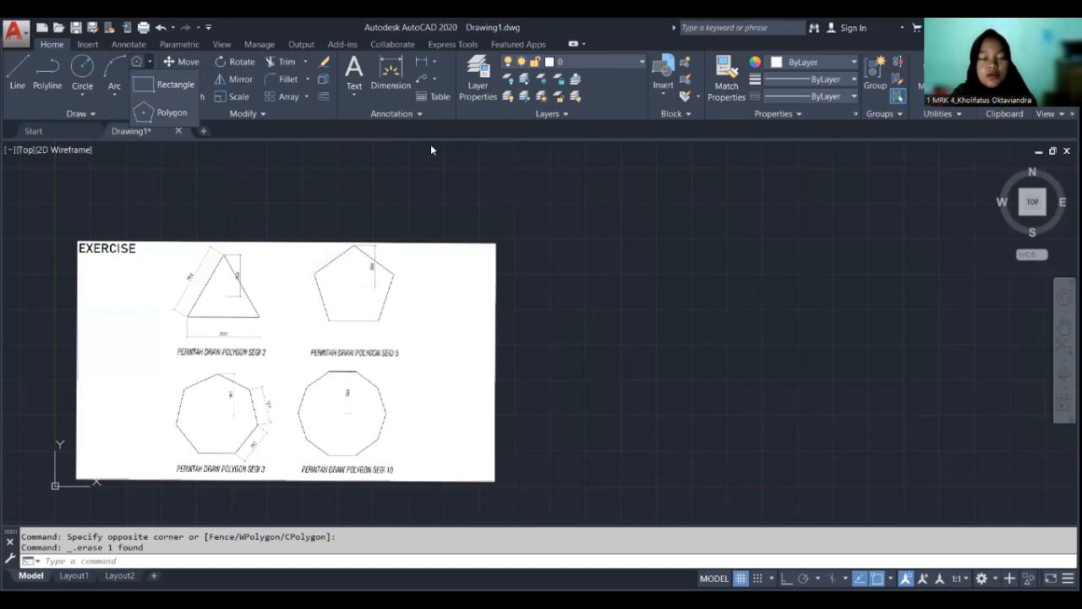
left_click(188, 116)
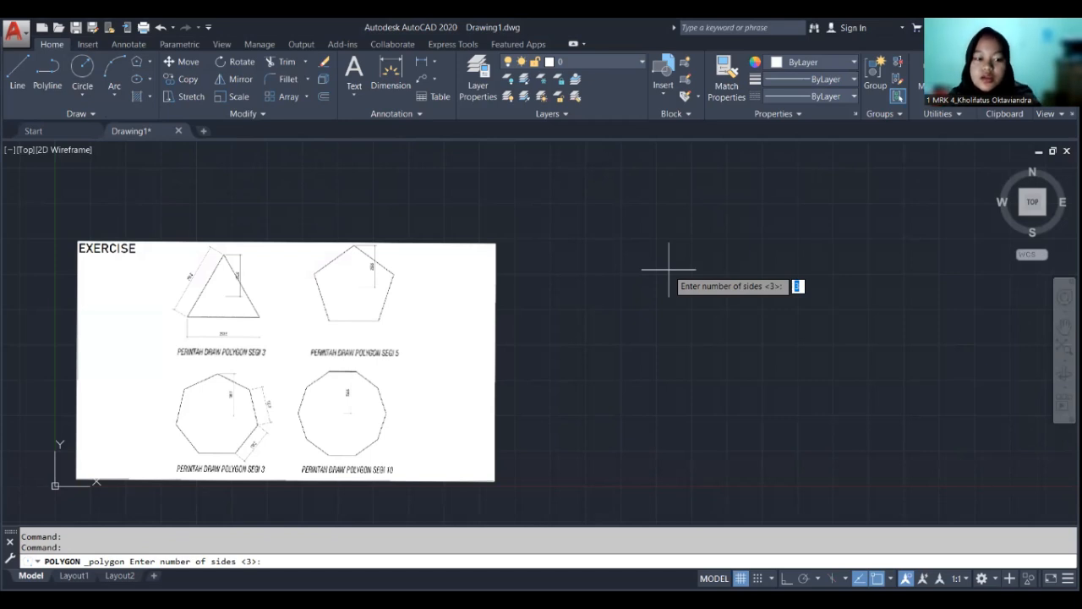
key("Escape")
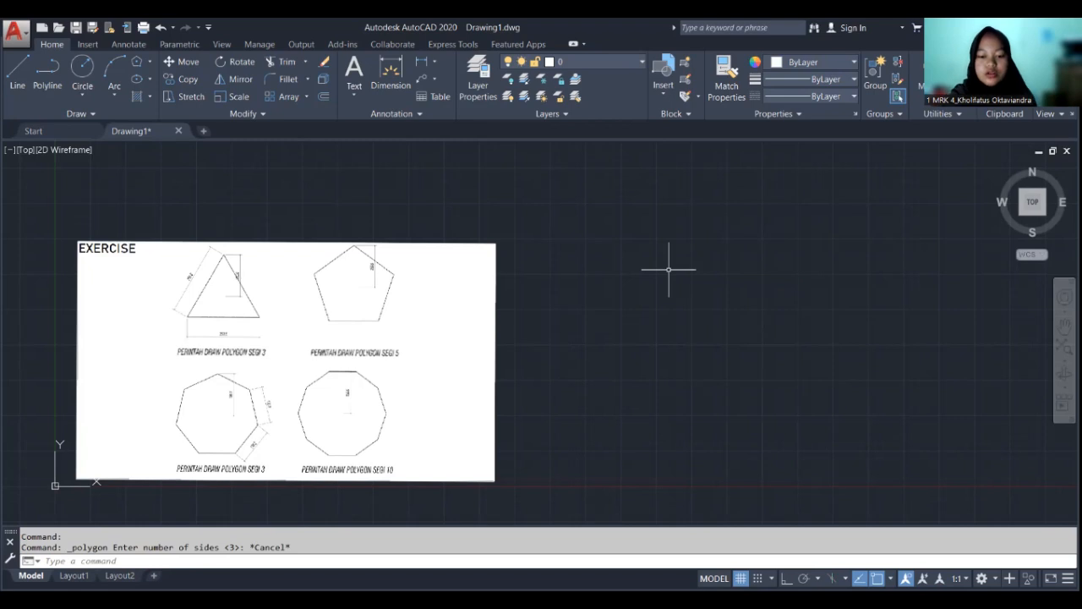
type("POL")
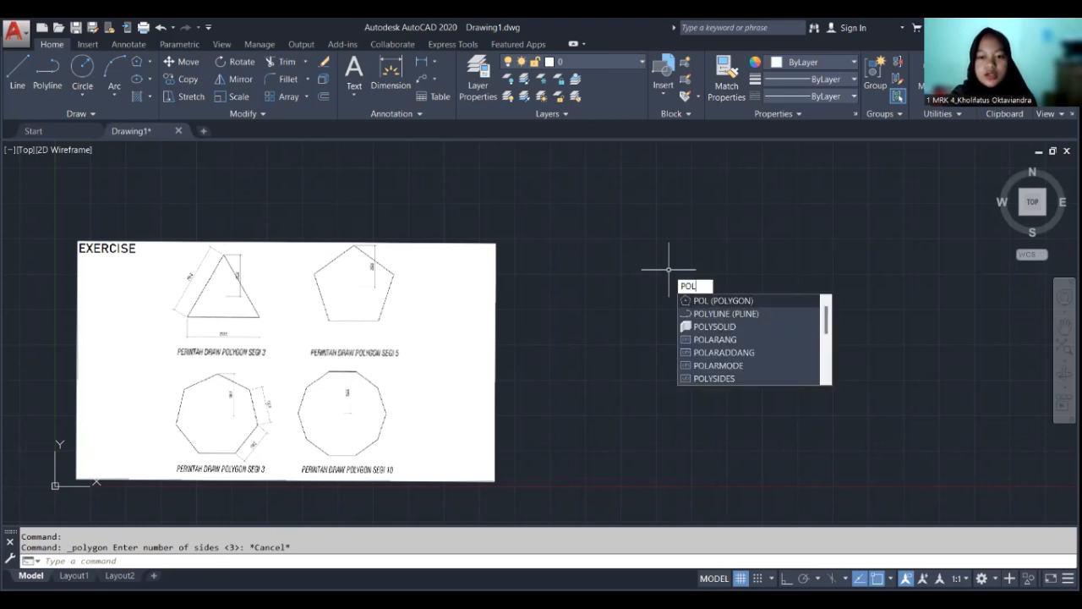
key("Return")
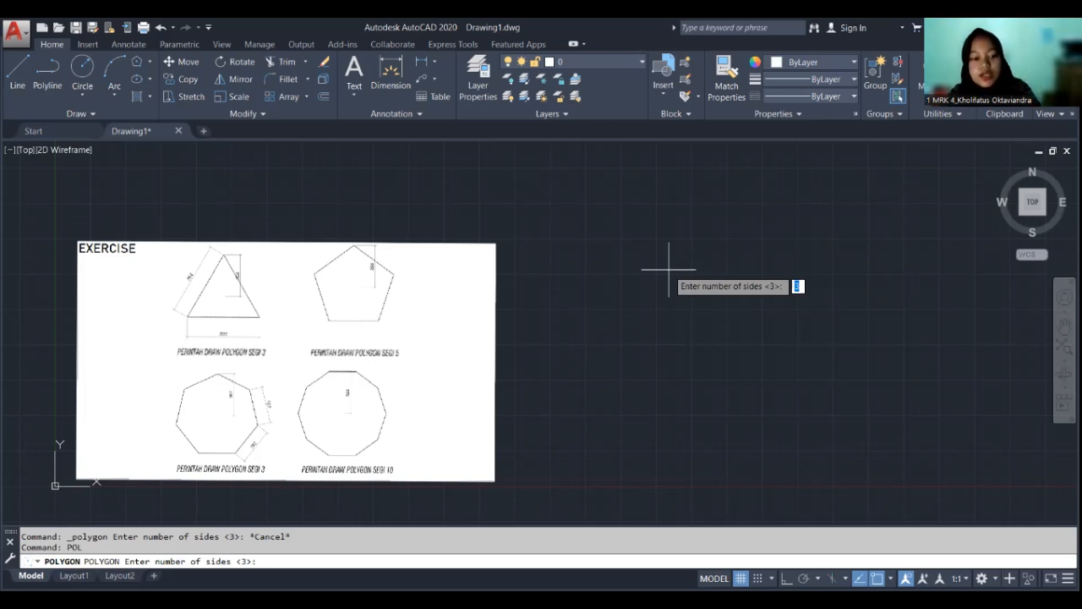
key("Escape")
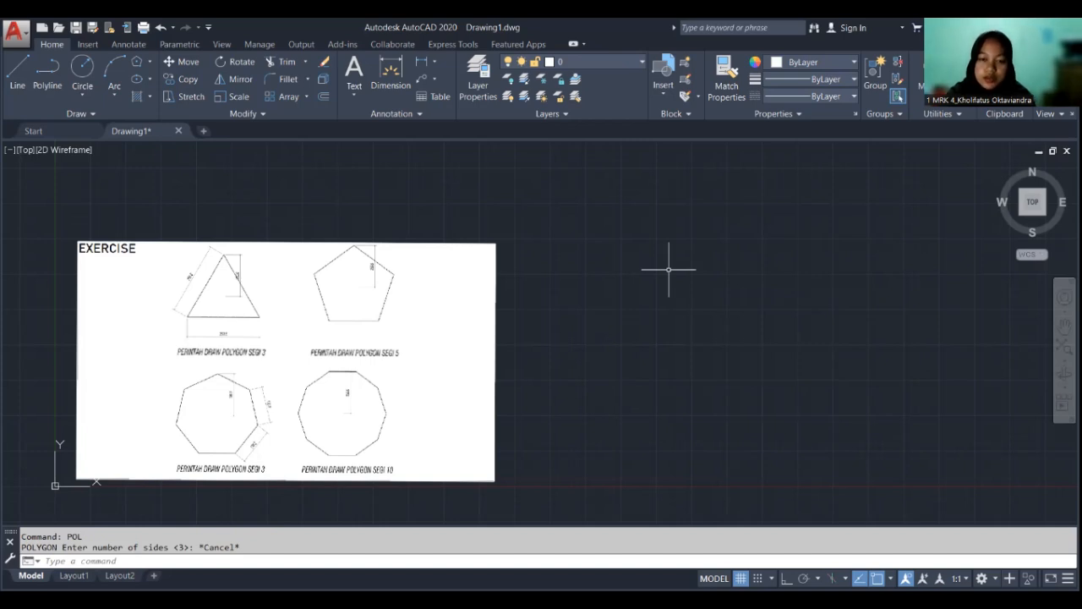
type("pol")
key("Return")
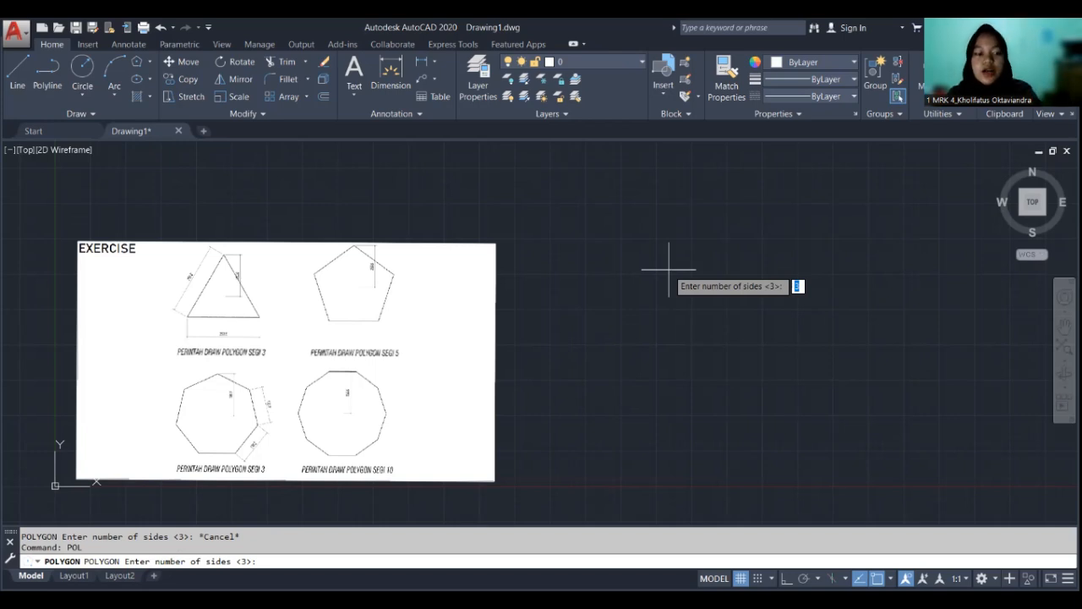
key("Escape")
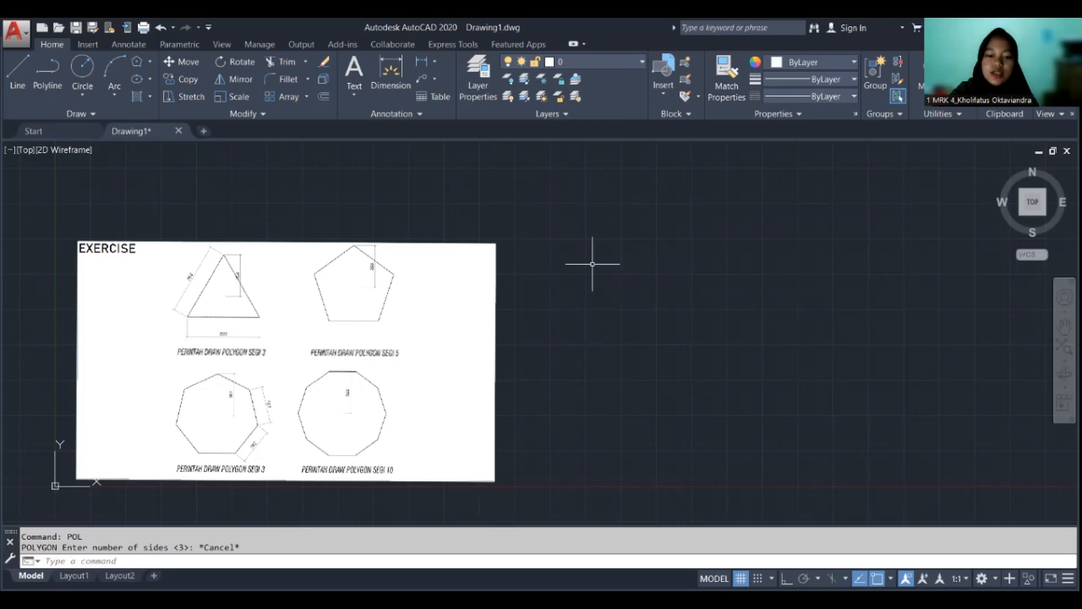
- Draw a 3-sided polygon inscribed in a circle of radius 150, to the right of the reference image
type("POL")
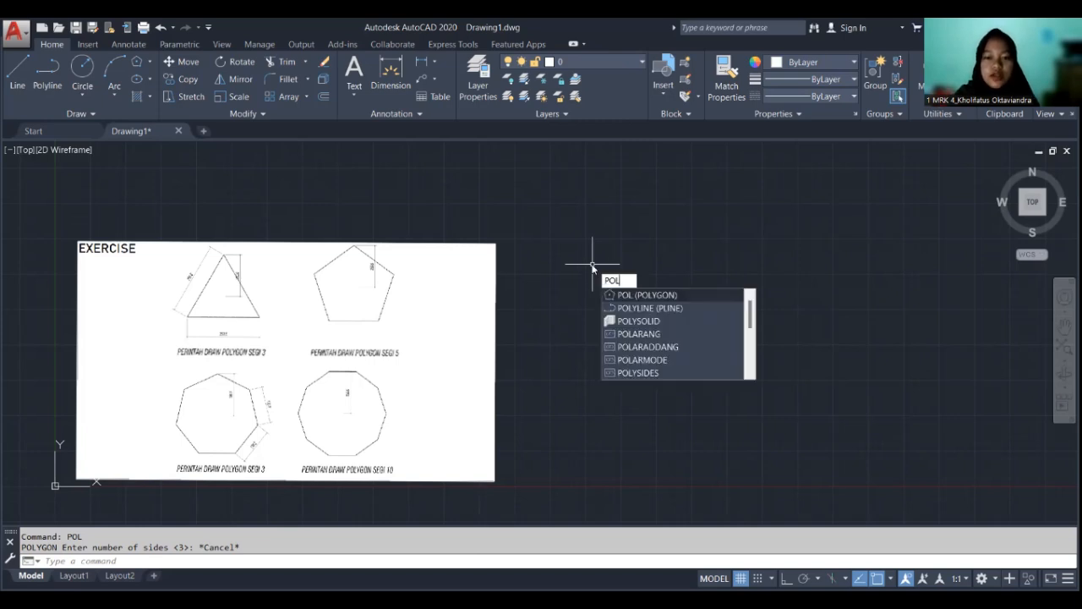
key("Return")
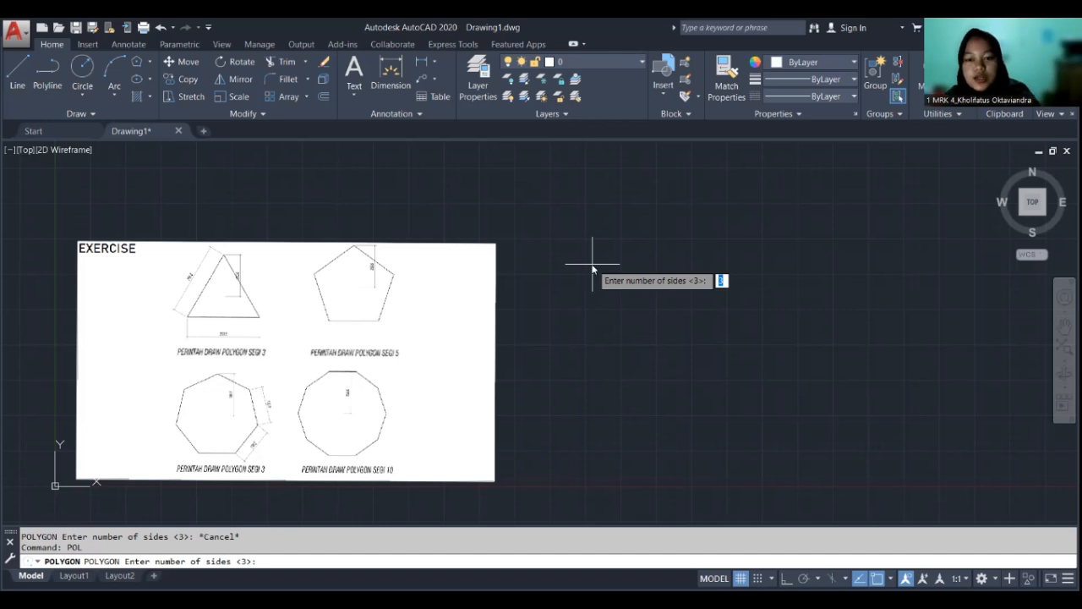
type("3")
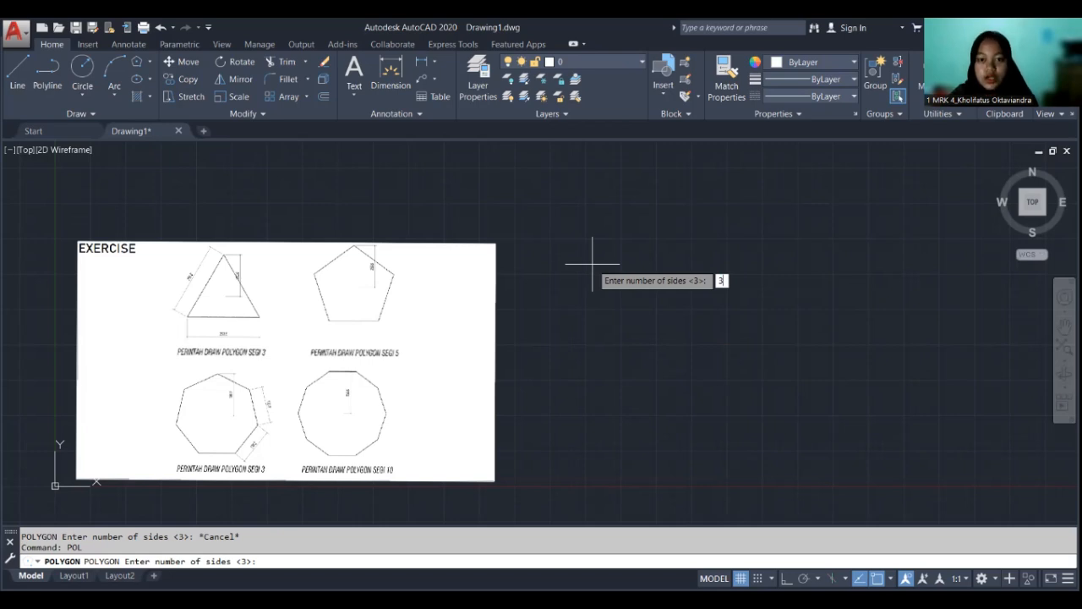
key("Return")
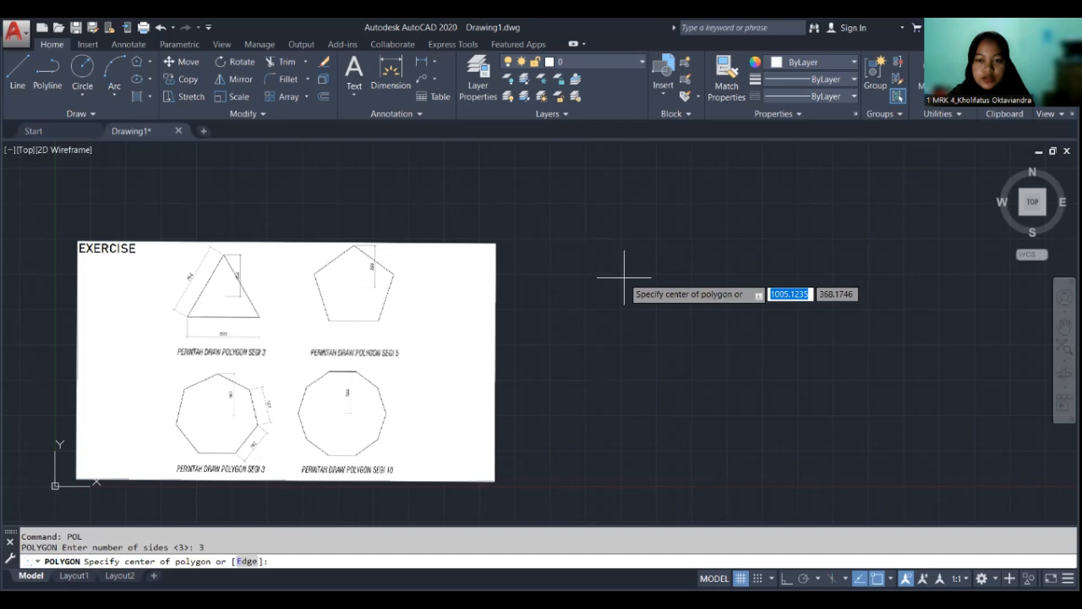
left_click(729, 275)
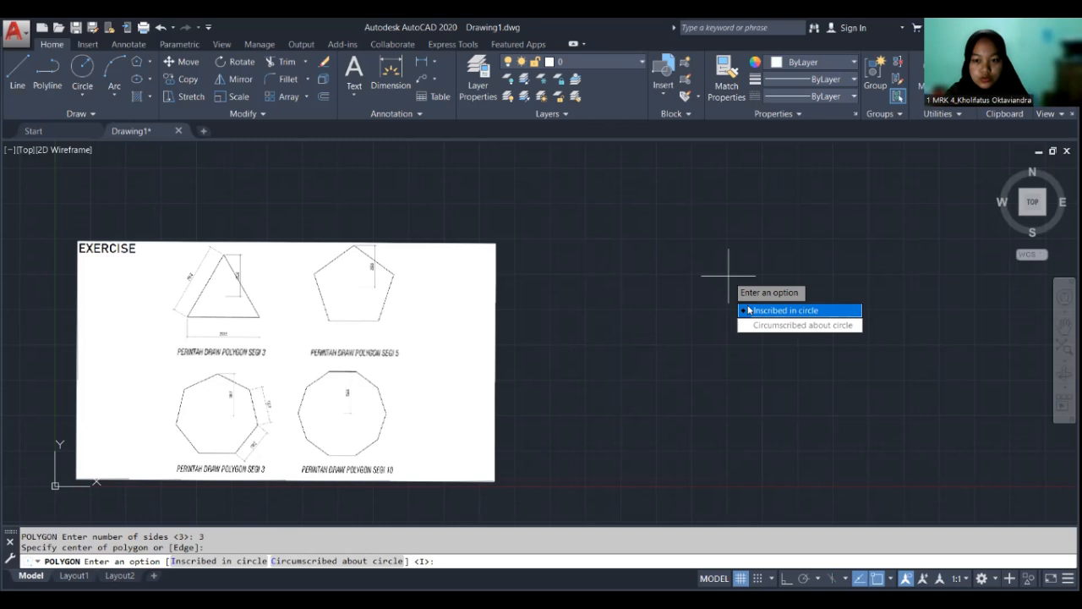
left_click(749, 311)
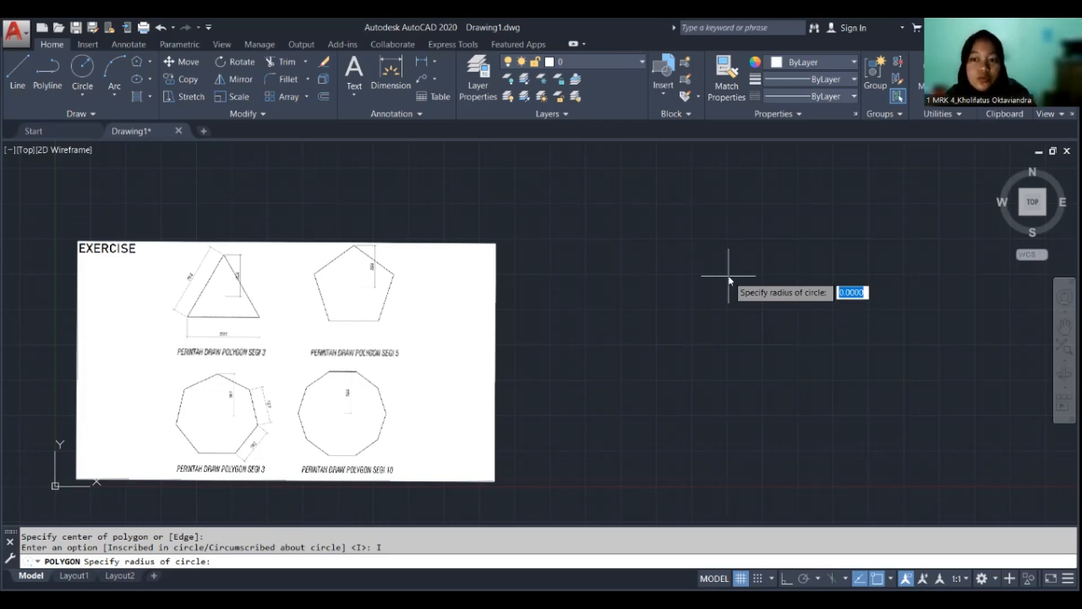
type("150")
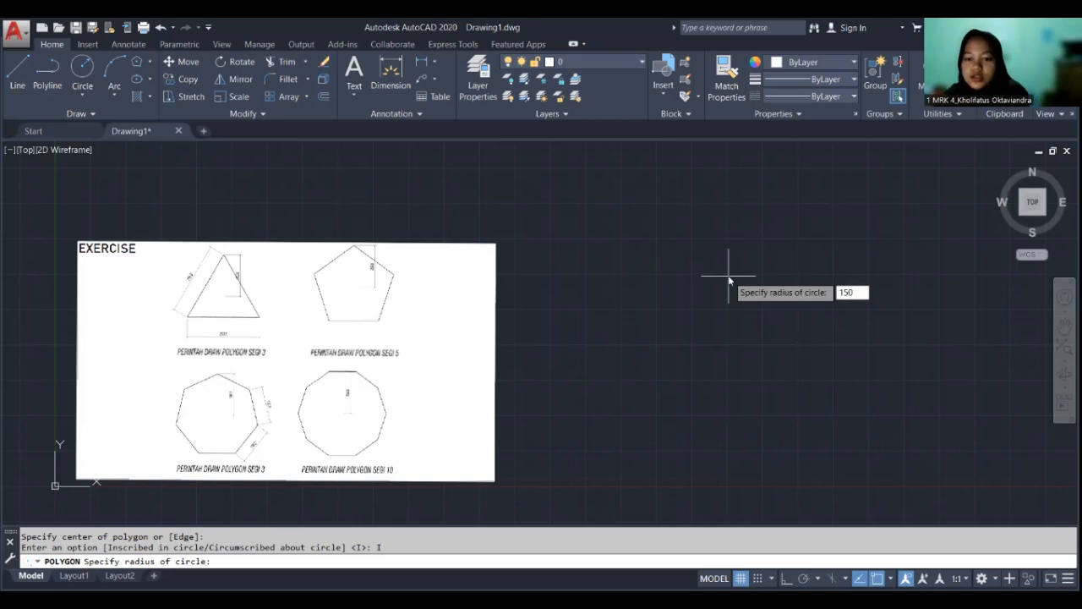
key("Return")
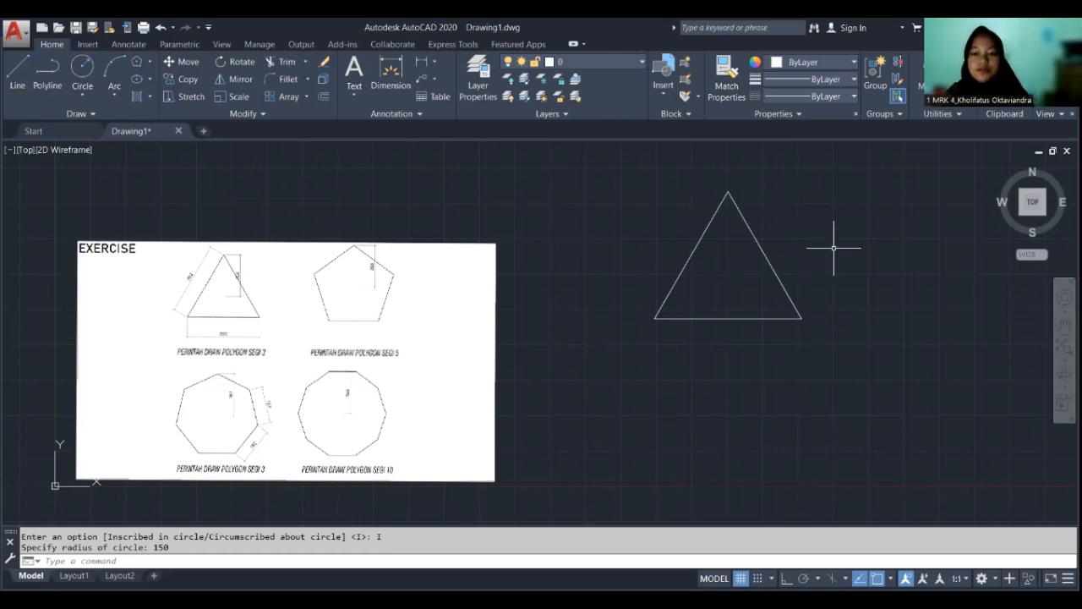
- Draw a 5-sided polygon inscribed in a circle of radius 150, to the right of the triangle
middle_click_drag(854, 270, 674, 302)
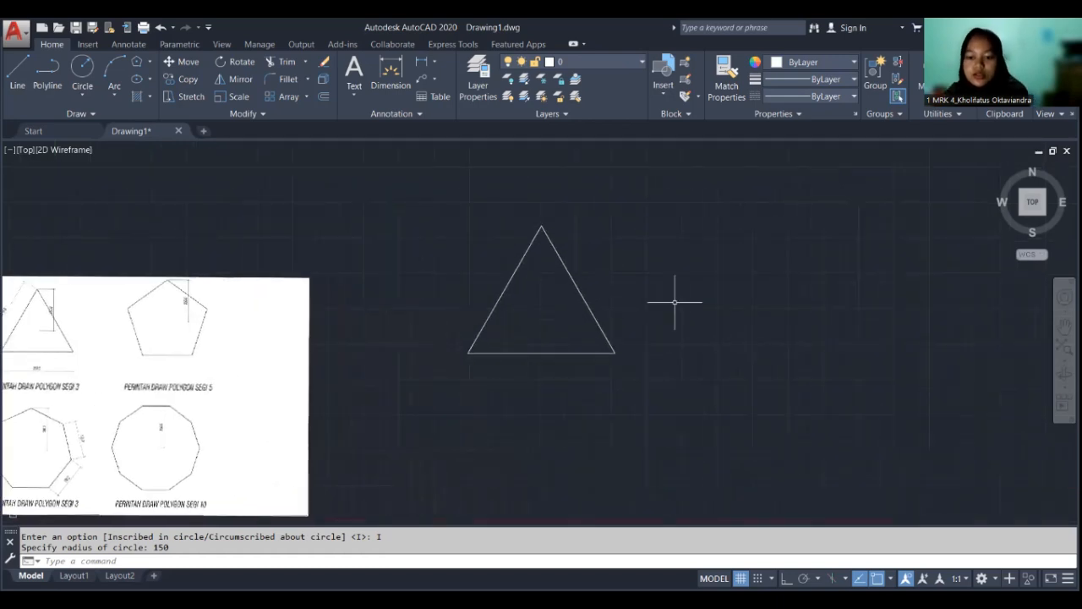
key("Return")
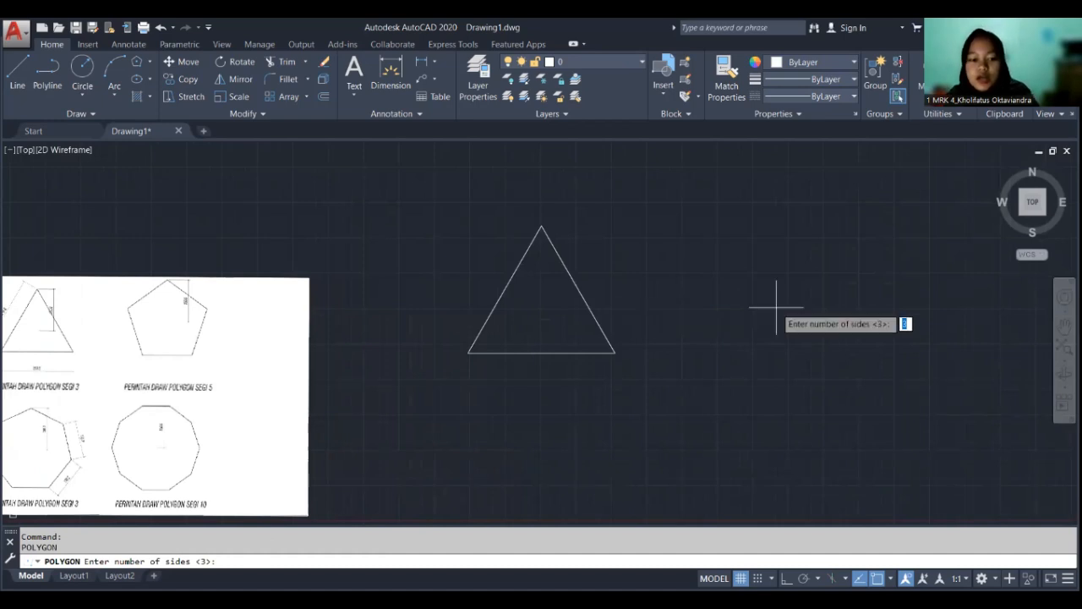
type("5")
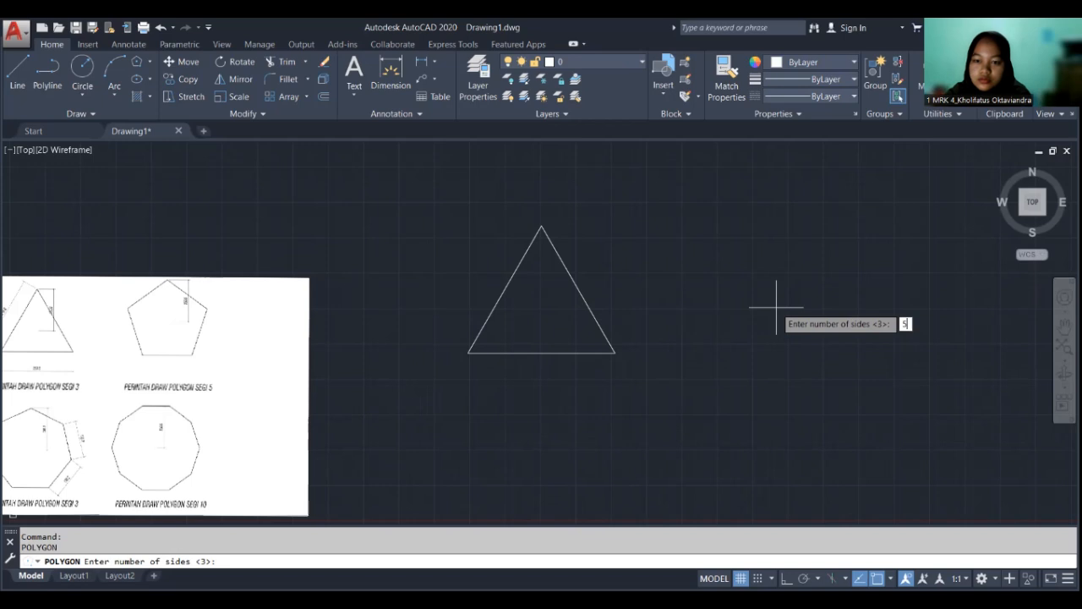
key("Return")
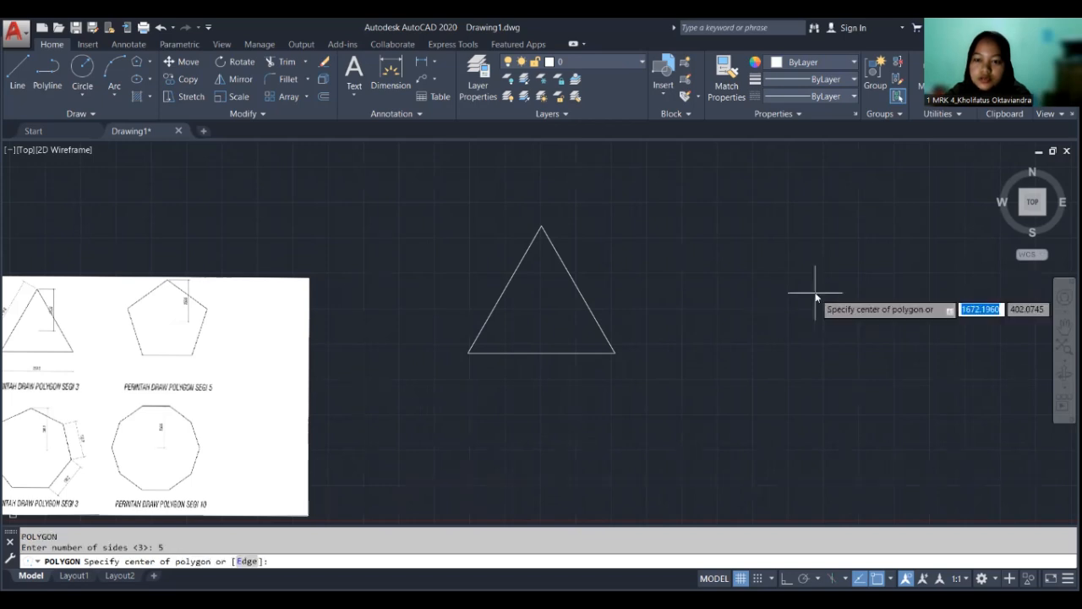
left_click(816, 295)
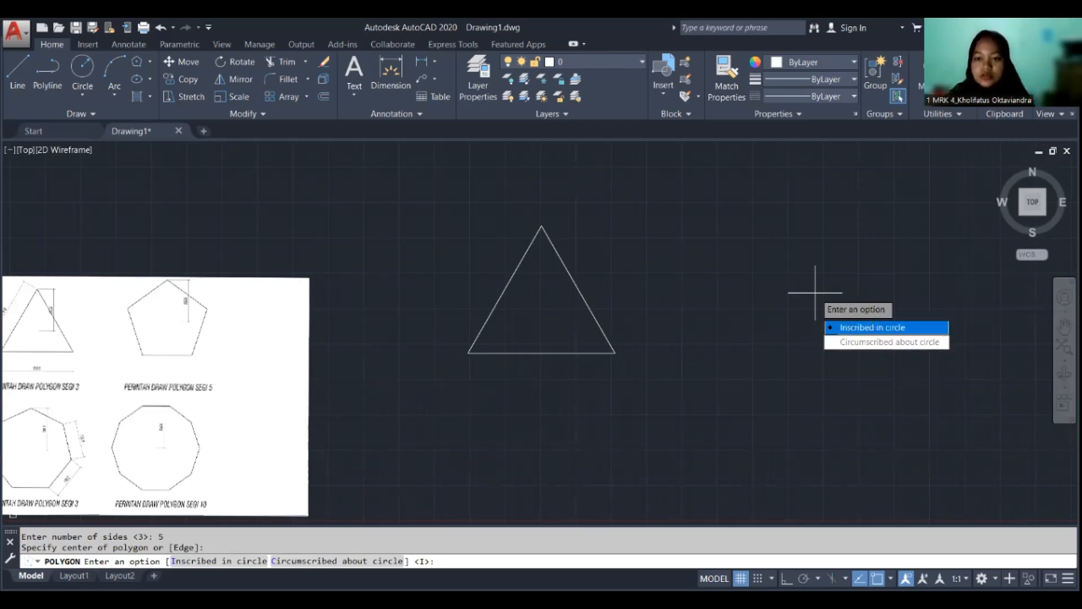
left_click(872, 327)
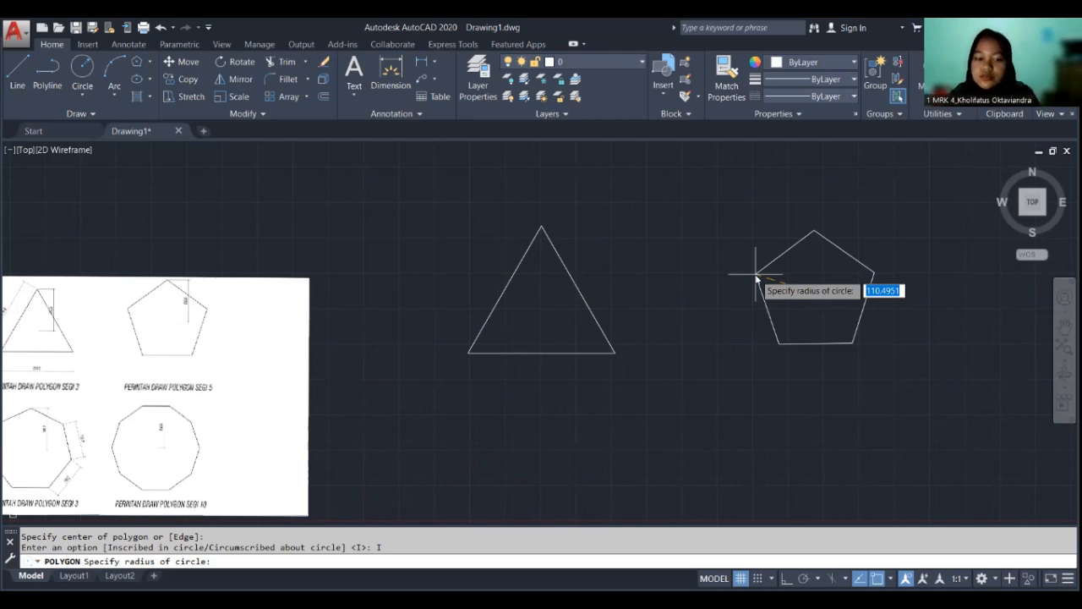
type("150")
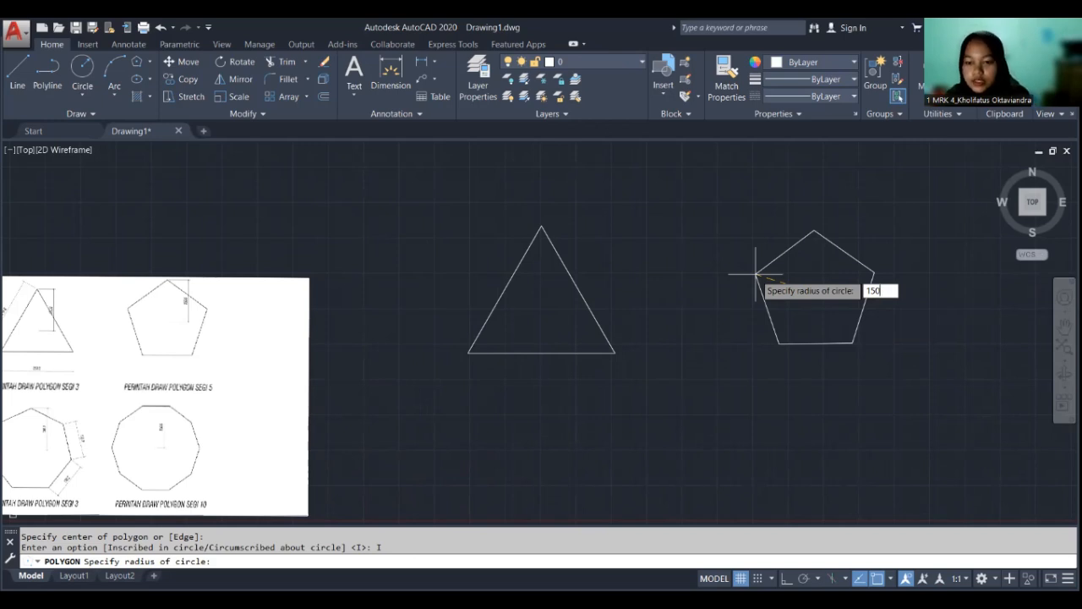
key("Return")
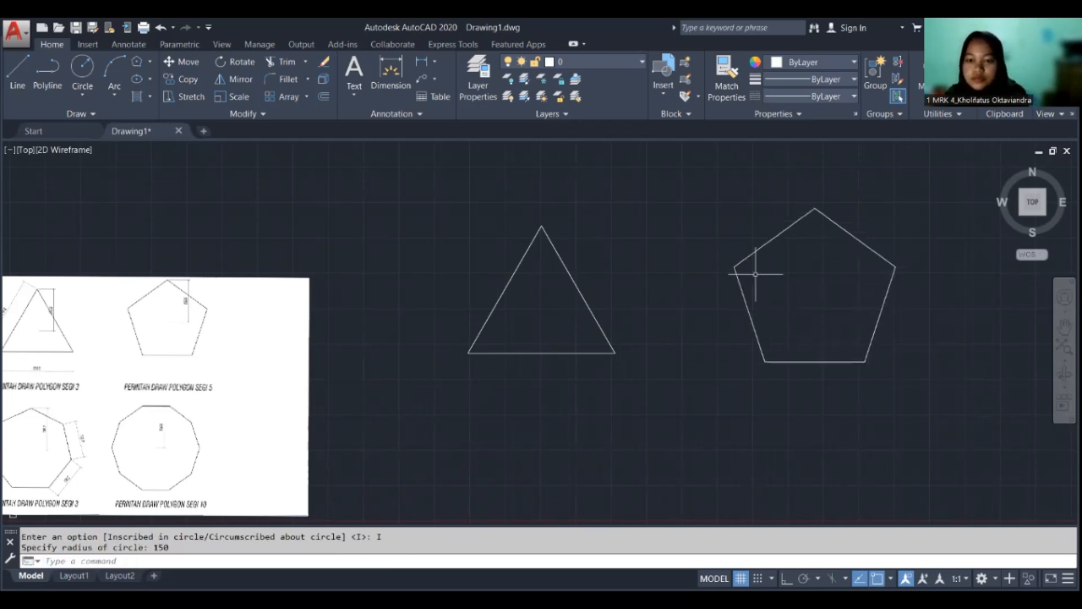
- Draw a 7-sided polygon inscribed in a circle of radius 150, below the triangle
scroll(679, 372, "down", 2)
scroll(679, 372, "up", 2)
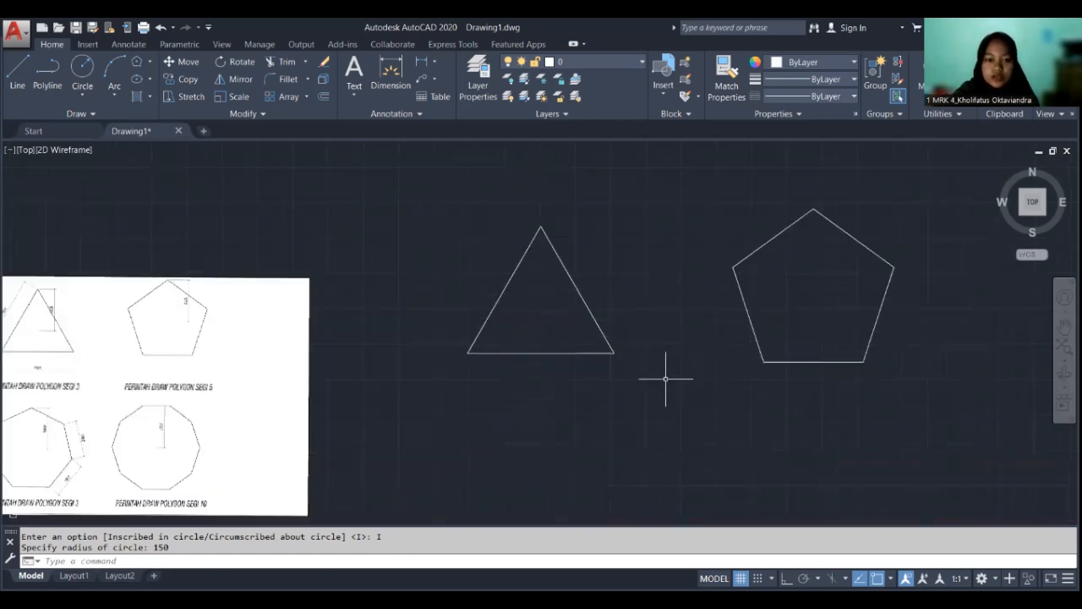
middle_click_drag(665, 379, 775, 376)
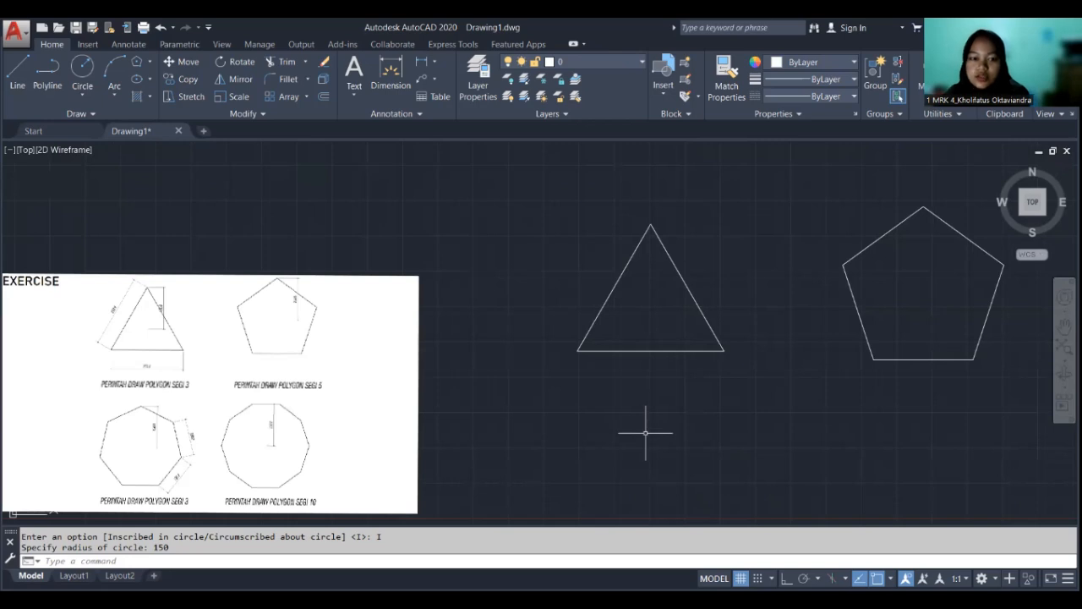
key("Return")
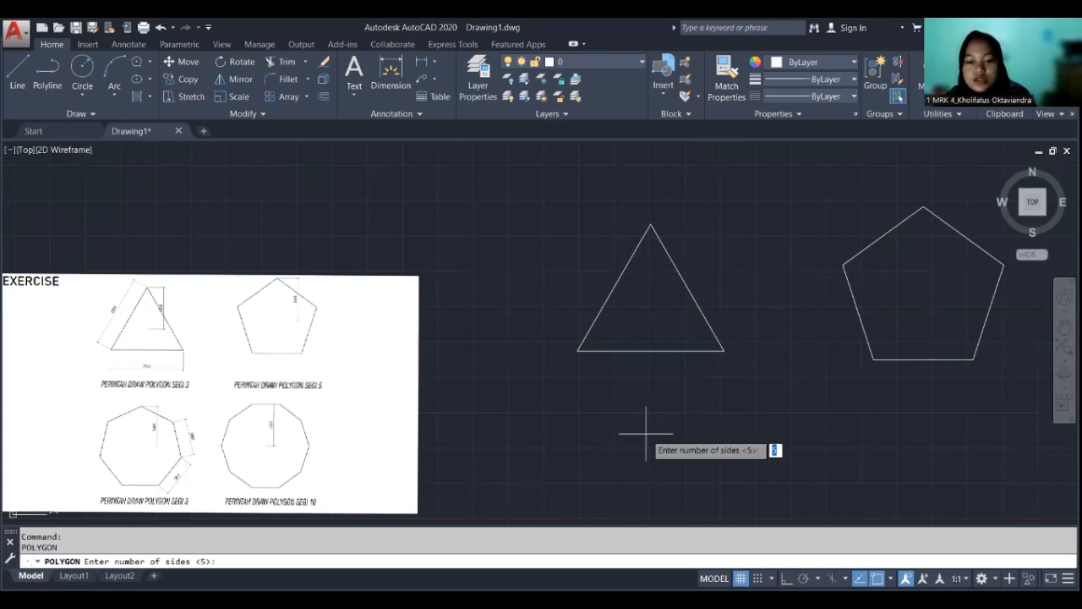
type("7")
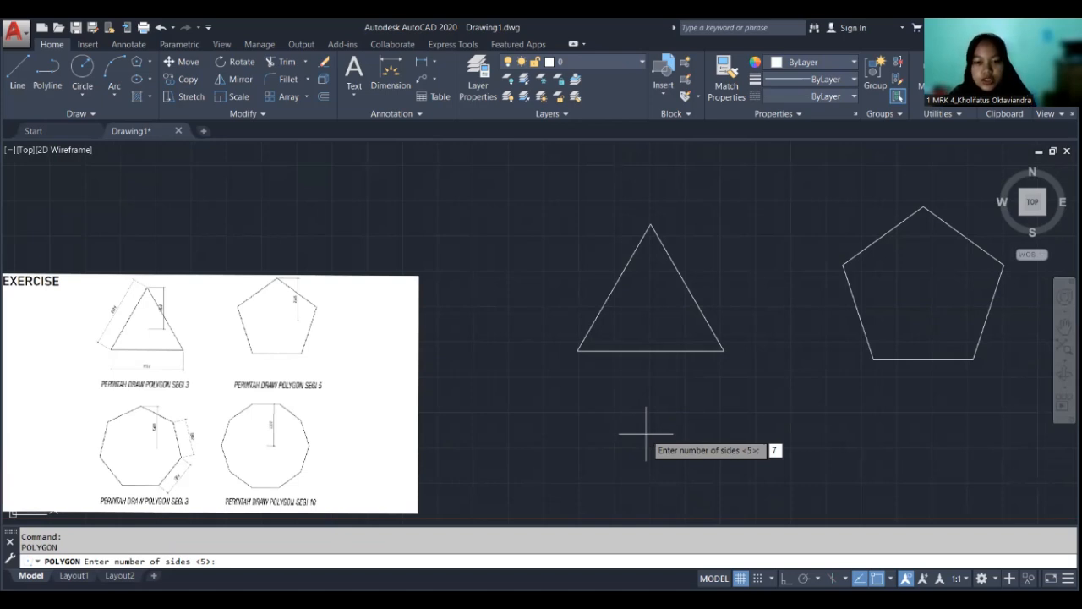
key("Return")
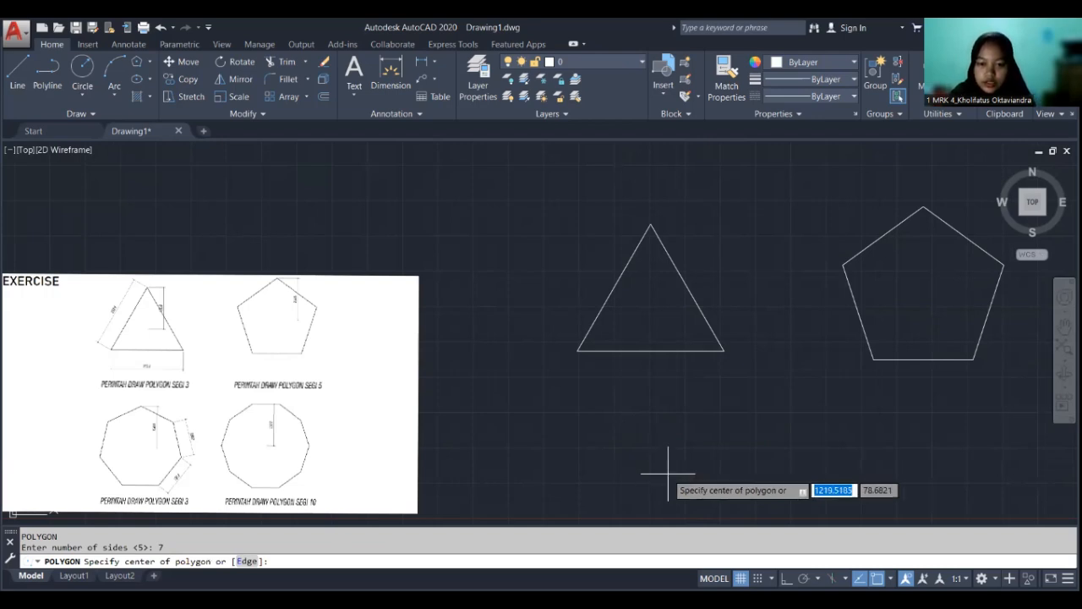
left_click(666, 472)
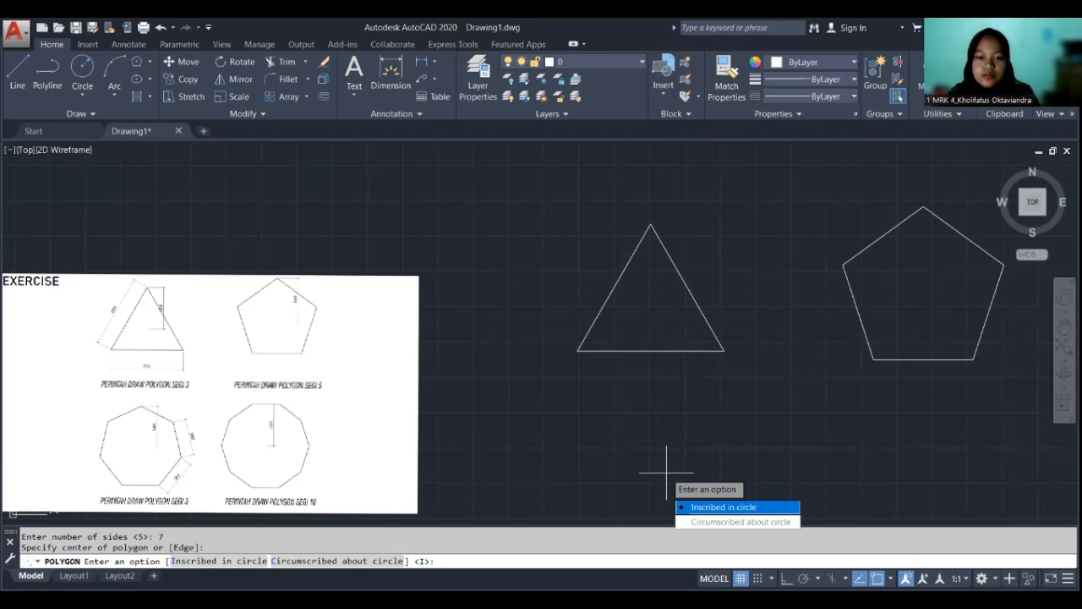
key("Return")
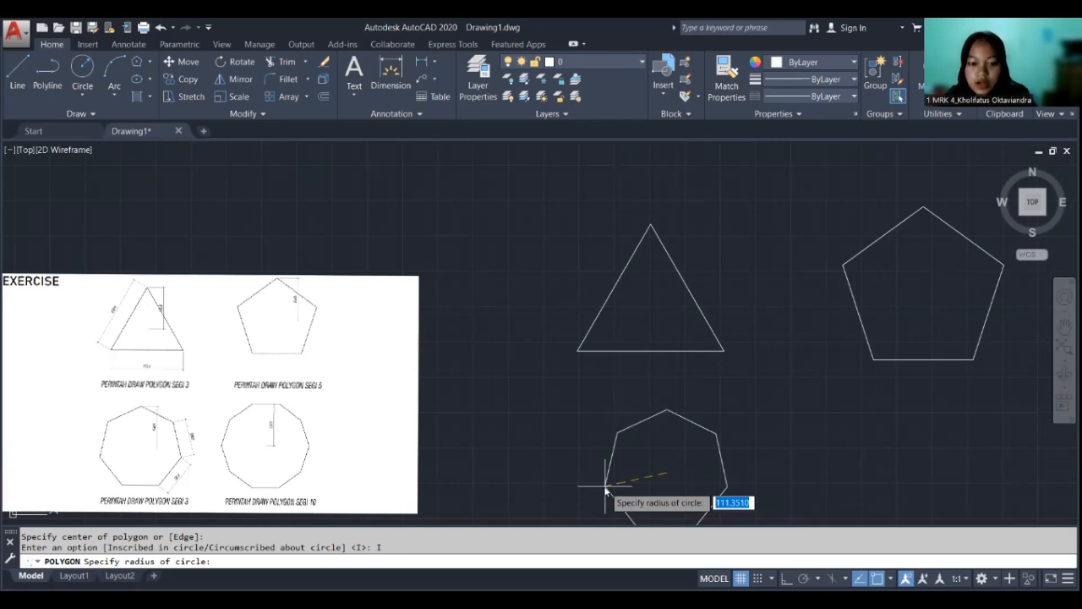
type("150")
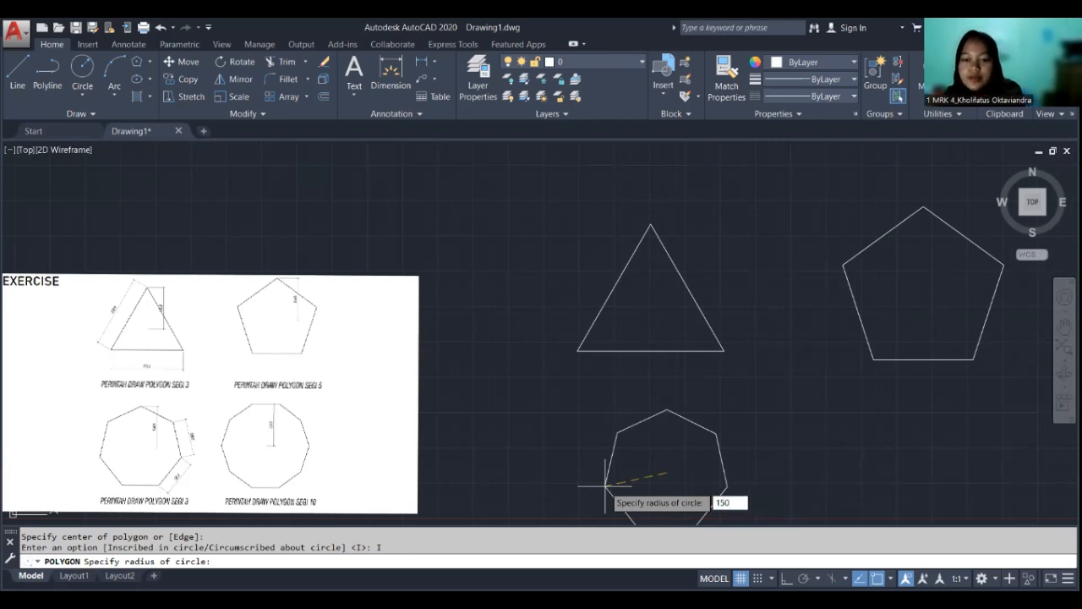
key("Return")
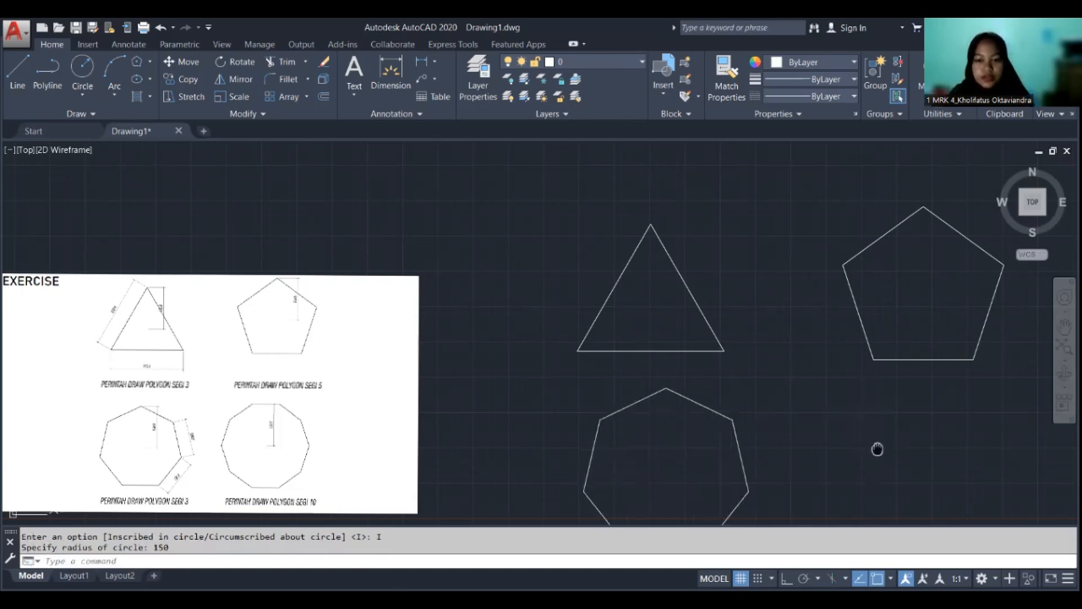
- Draw a 10-sided polygon circumscribed about a circle of radius 150, below the pentagon
scroll(851, 411, "down", 2)
scroll(829, 396, "up", 2)
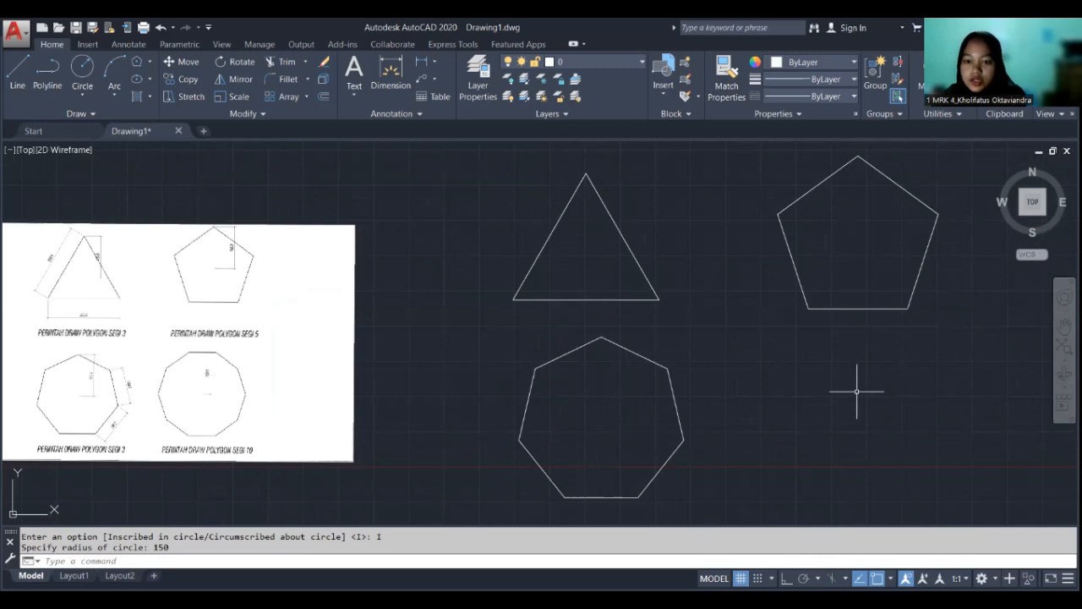
key("Return")
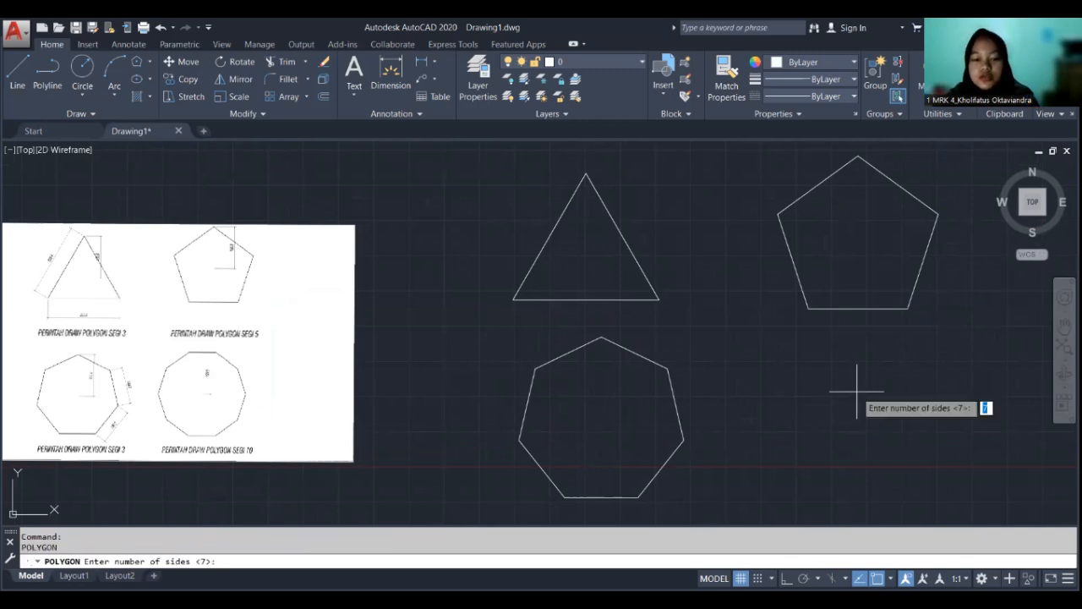
type("10")
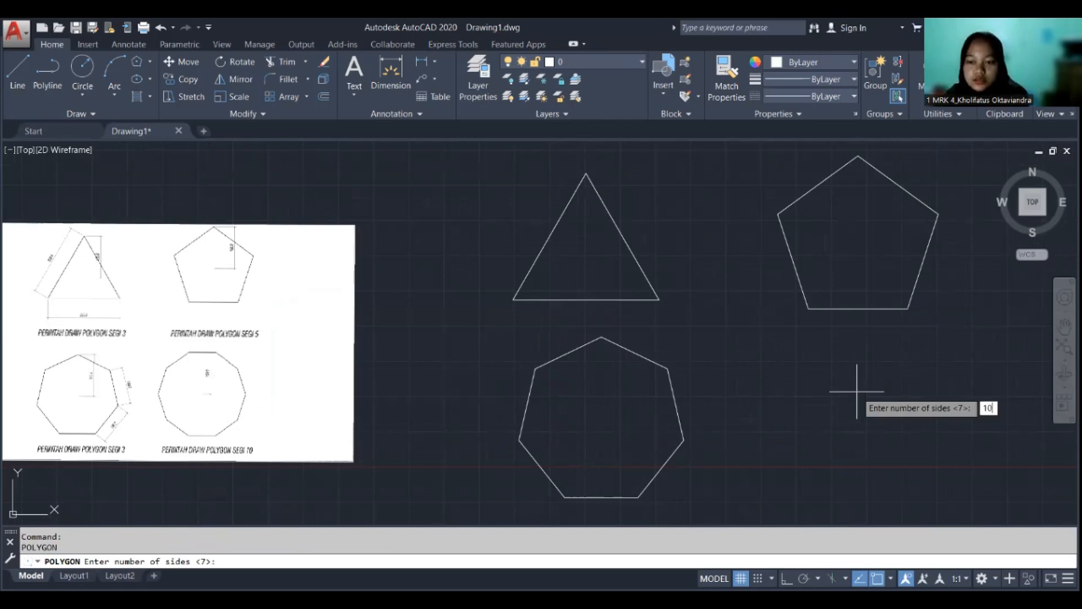
key("Return")
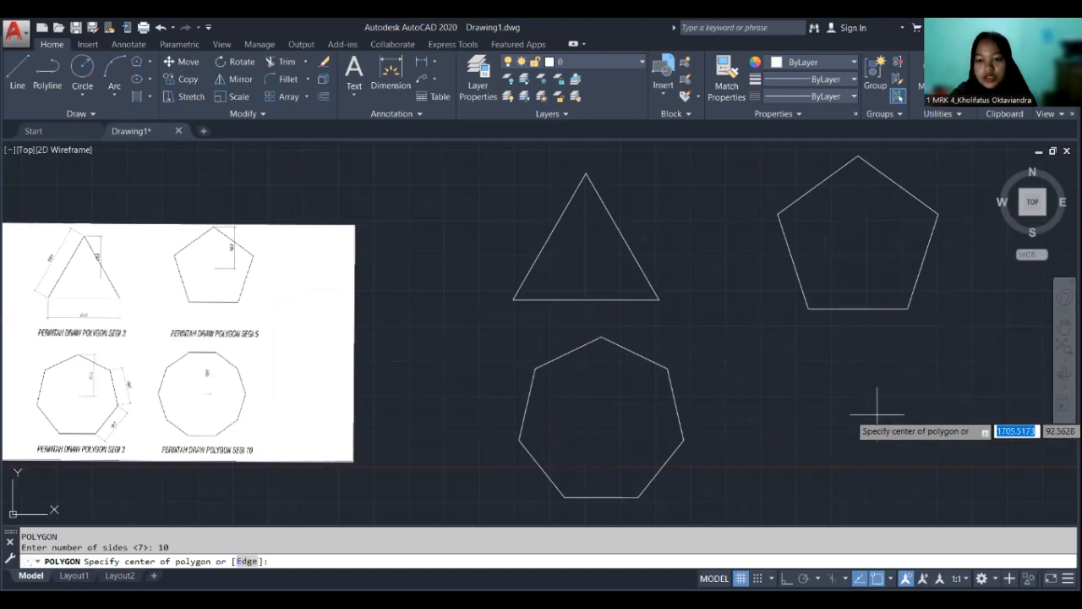
left_click(878, 418)
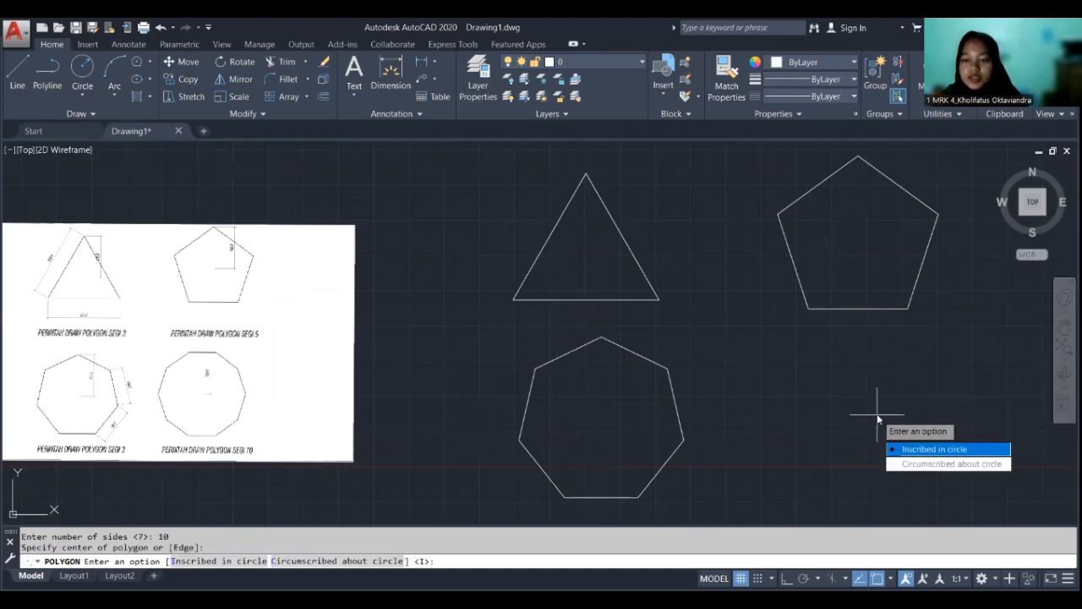
left_click(936, 463)
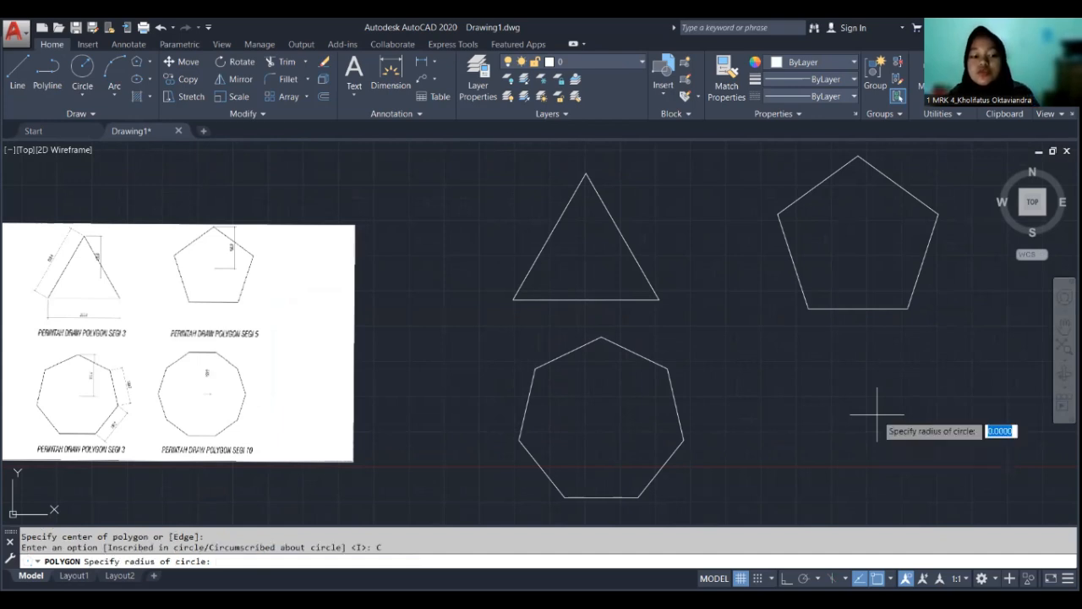
type("150")
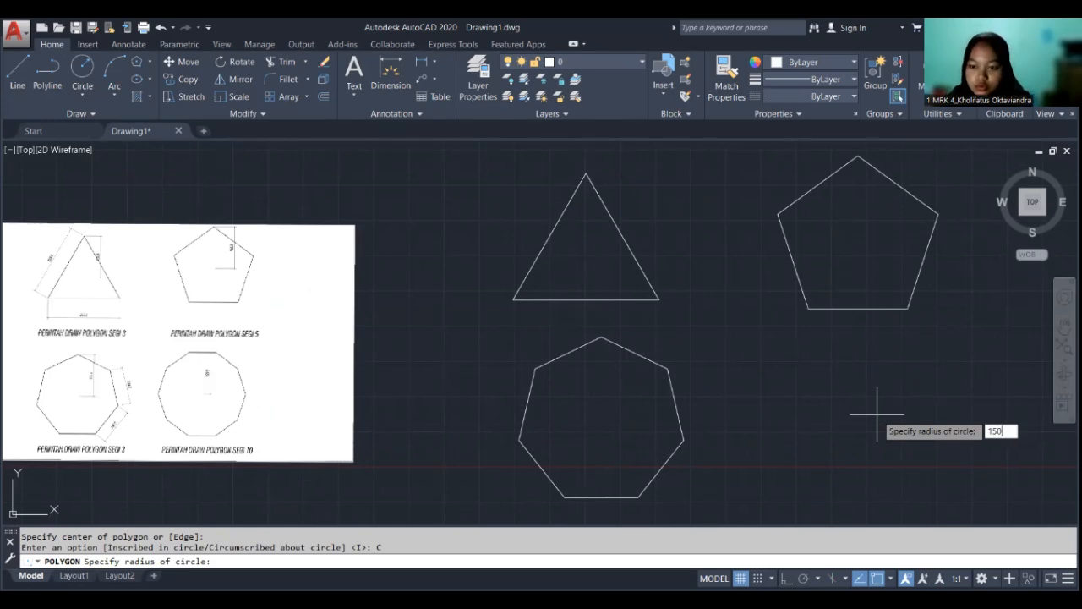
key("Return")
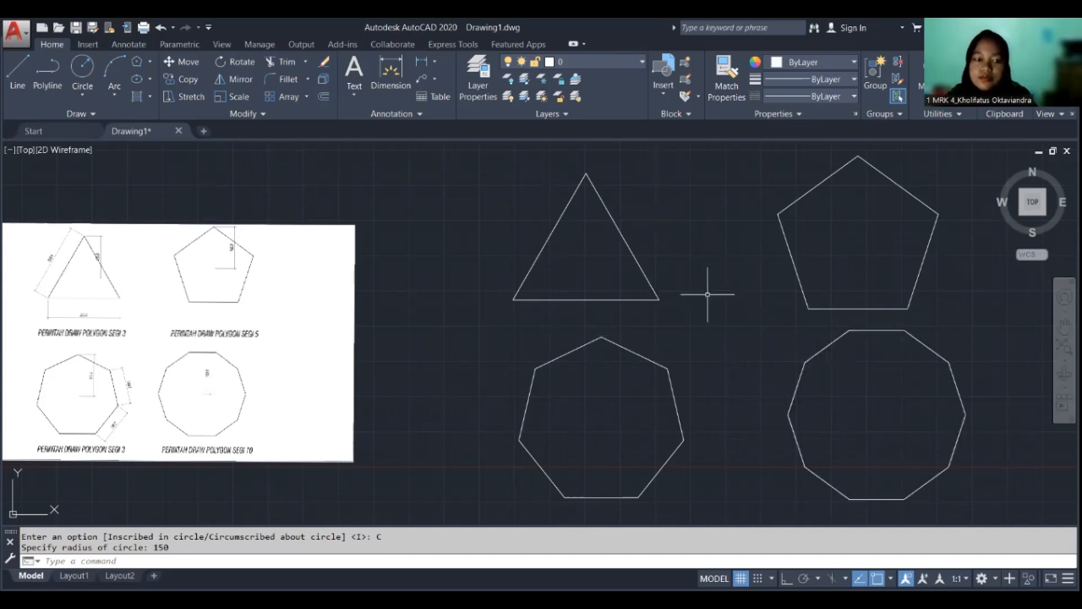
key("Escape")
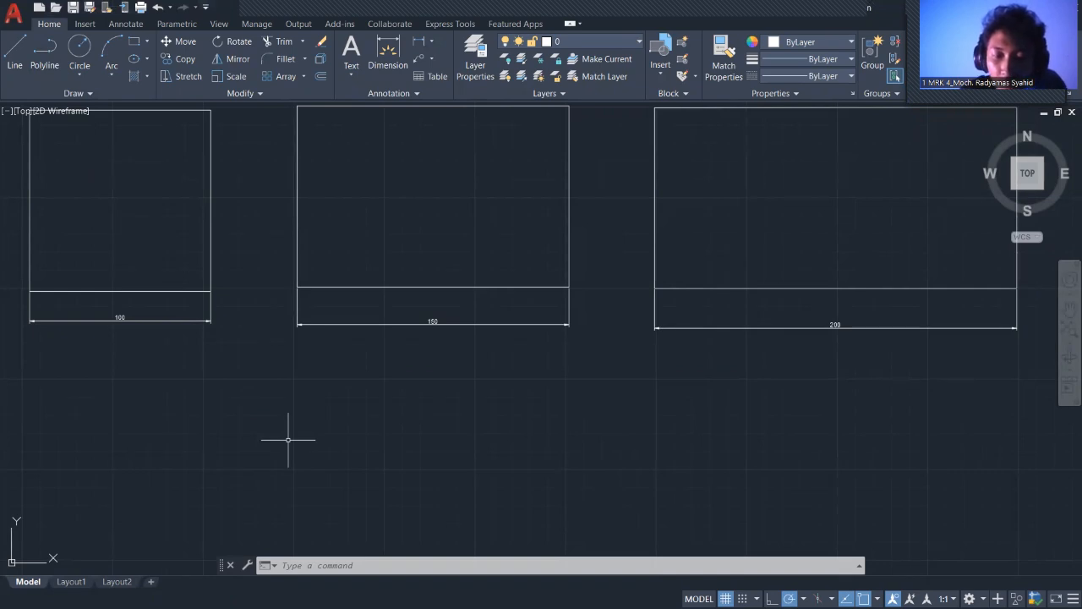
- Draw a 100 by 100 polyline square directly below the square dimensioned 100, aligned with its left edge and ending at the start point
type("PL")
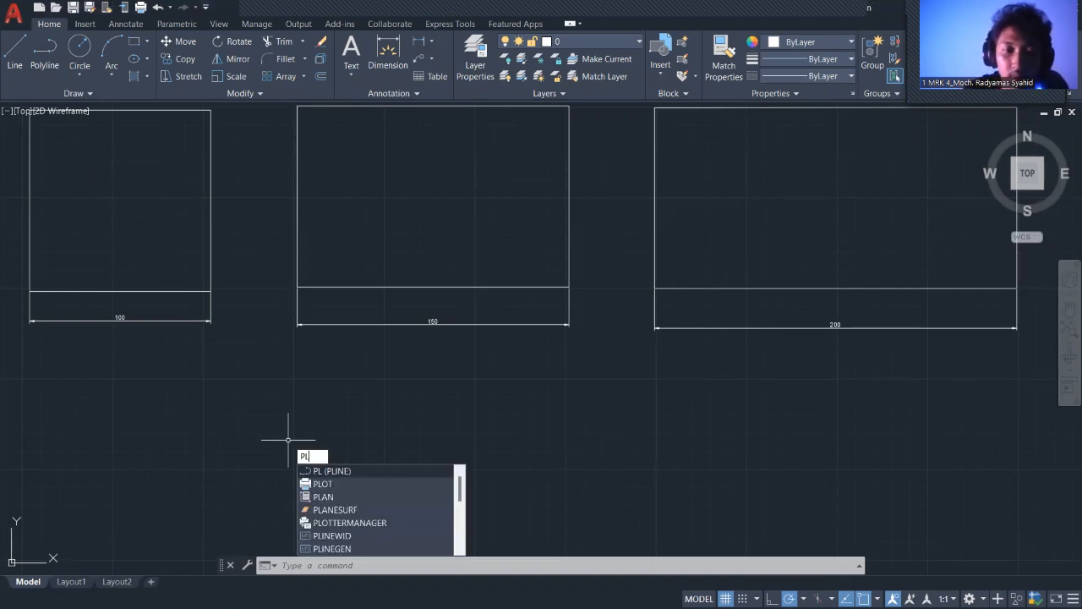
key("Return")
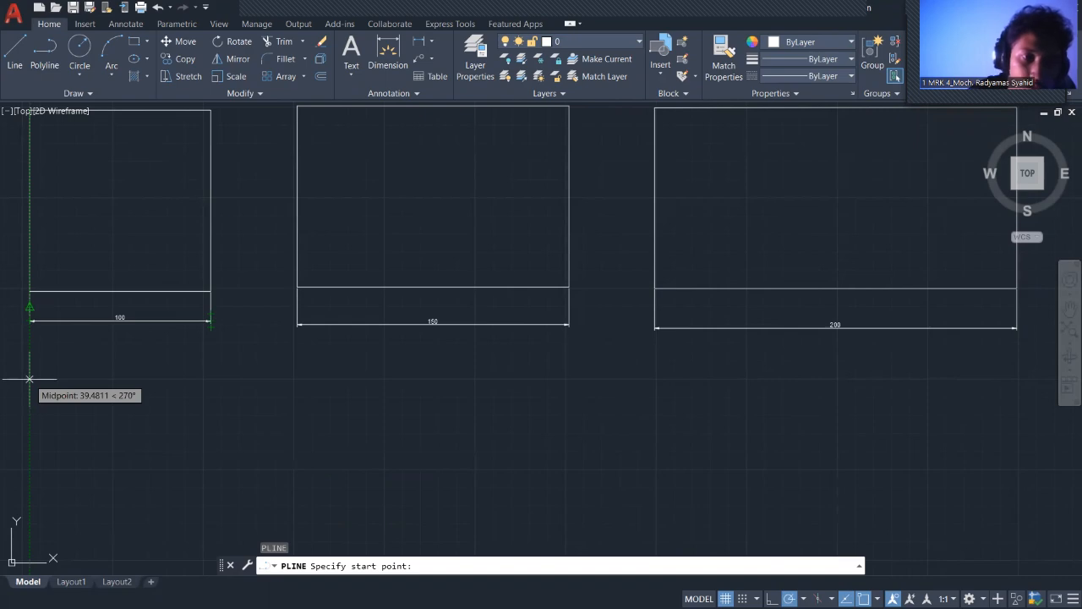
left_click(30, 378)
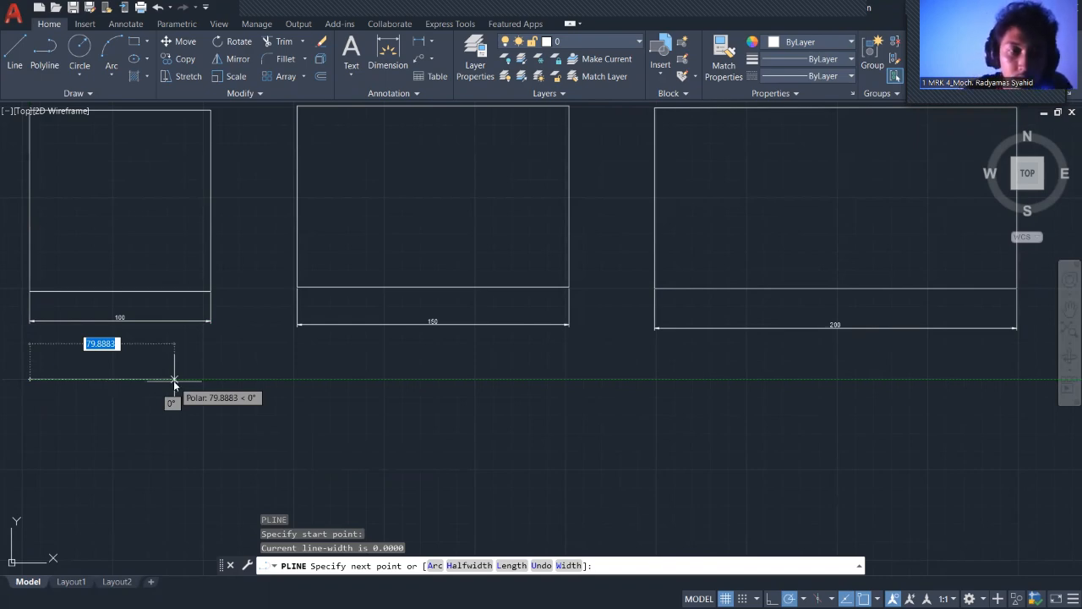
type("100")
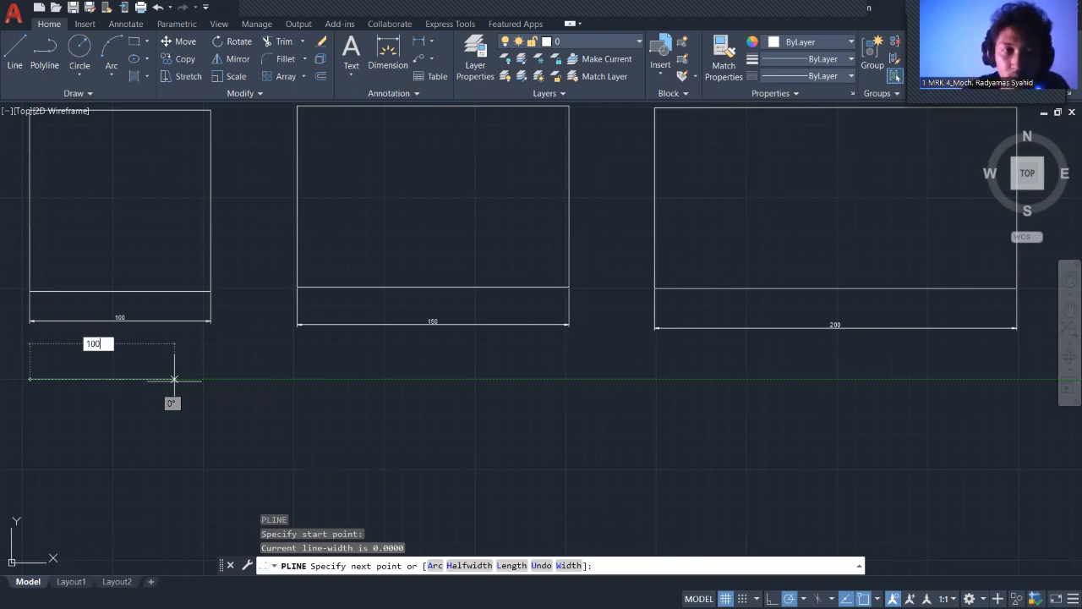
key("Return")
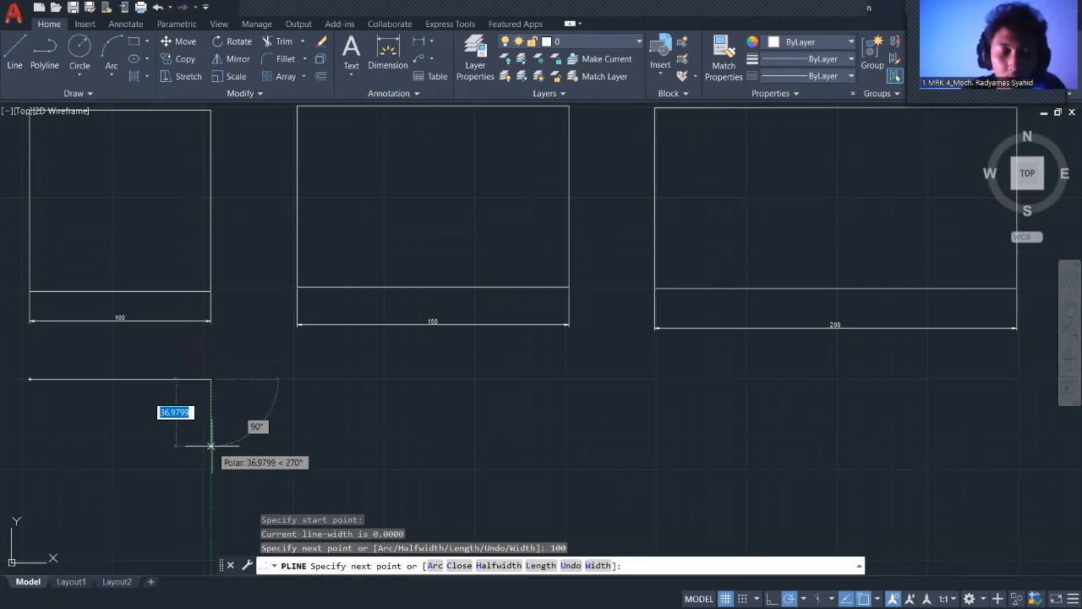
type("100")
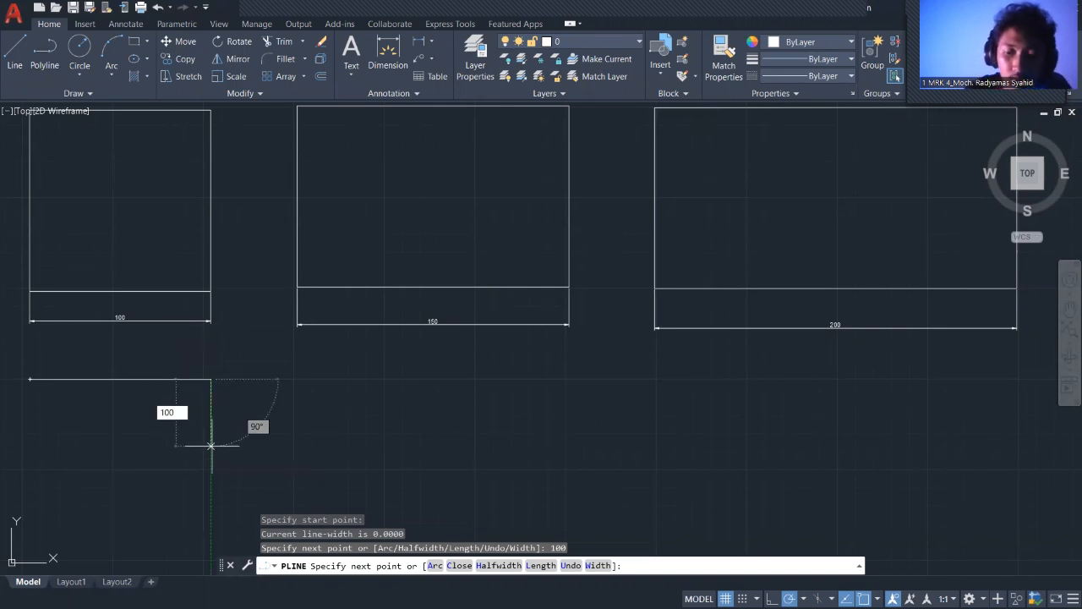
key("Return")
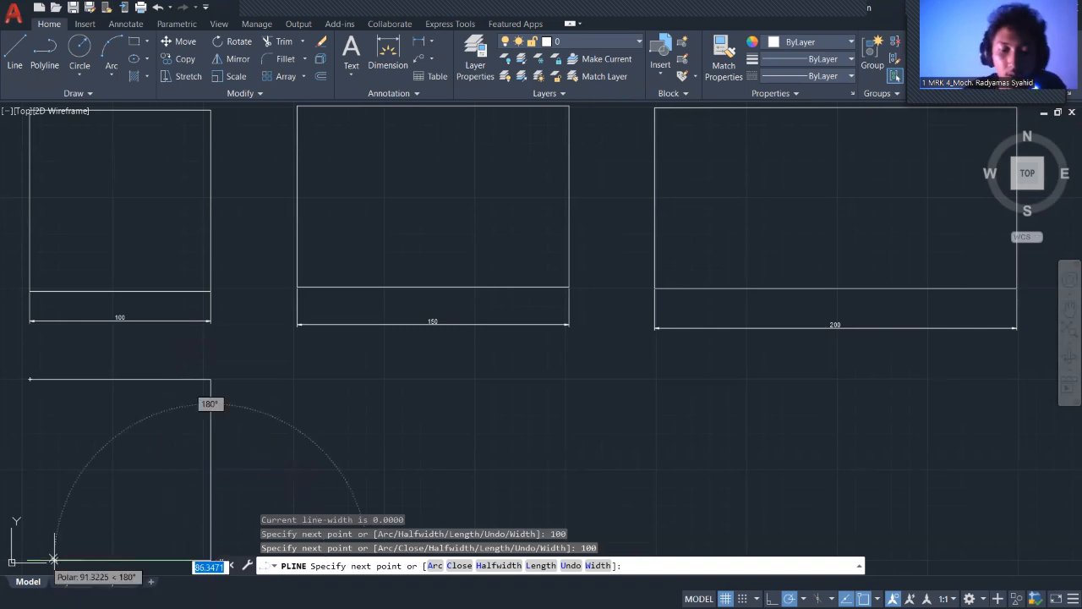
type("100")
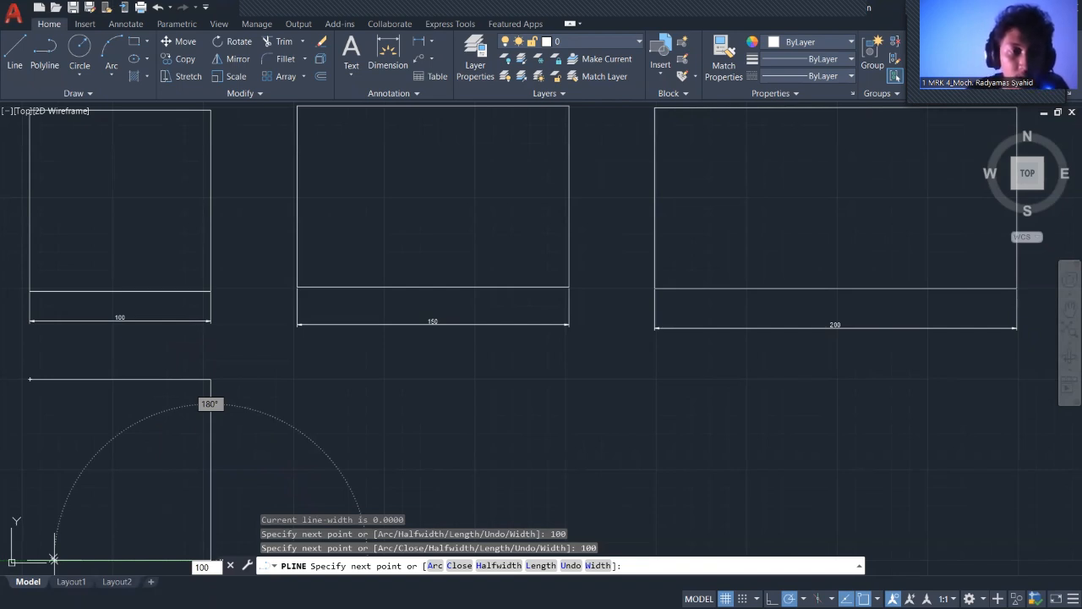
key("Return")
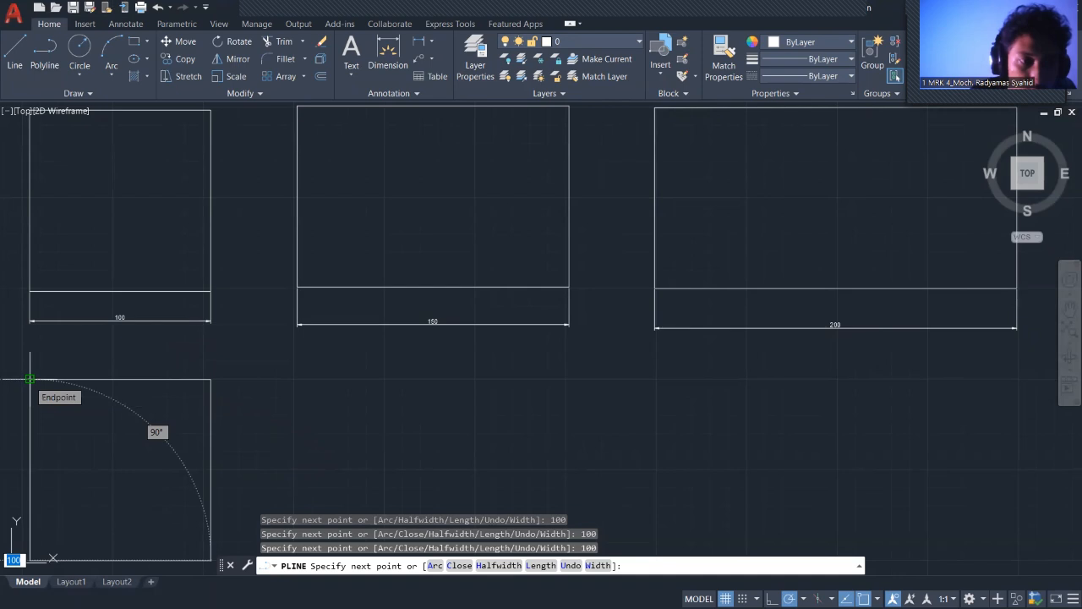
left_click(30, 379)
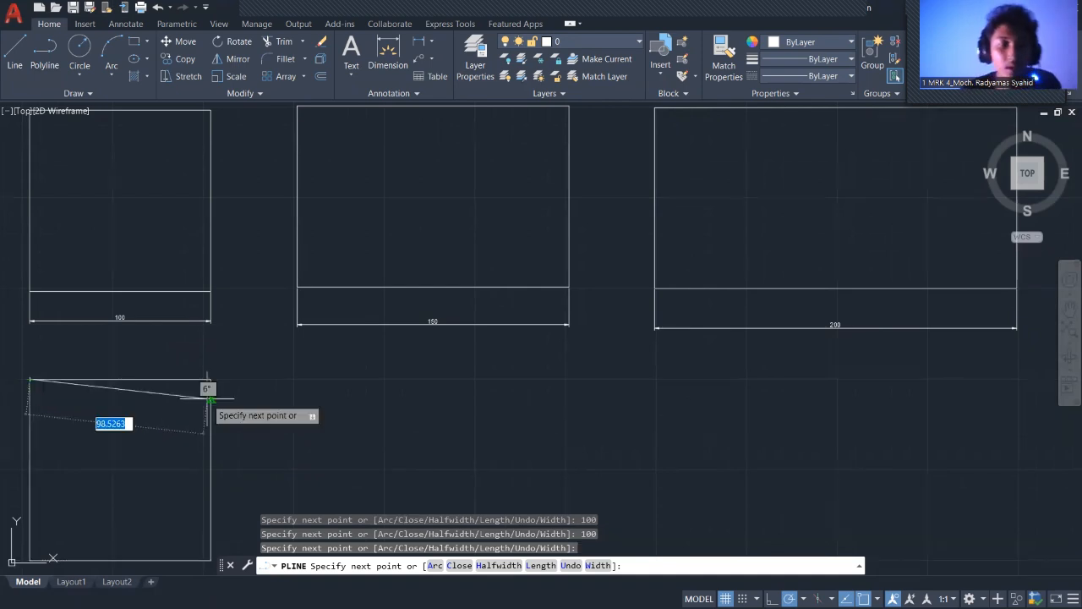
key("Return")
- Draw a polyline rectangle 150 wide and 100 high below the rectangle dimensioned 150, level with the new square and ending at the start point
scroll(256, 422, "up", 2)
middle_click_drag(261, 423, 345, 380)
scroll(367, 366, "down", 2)
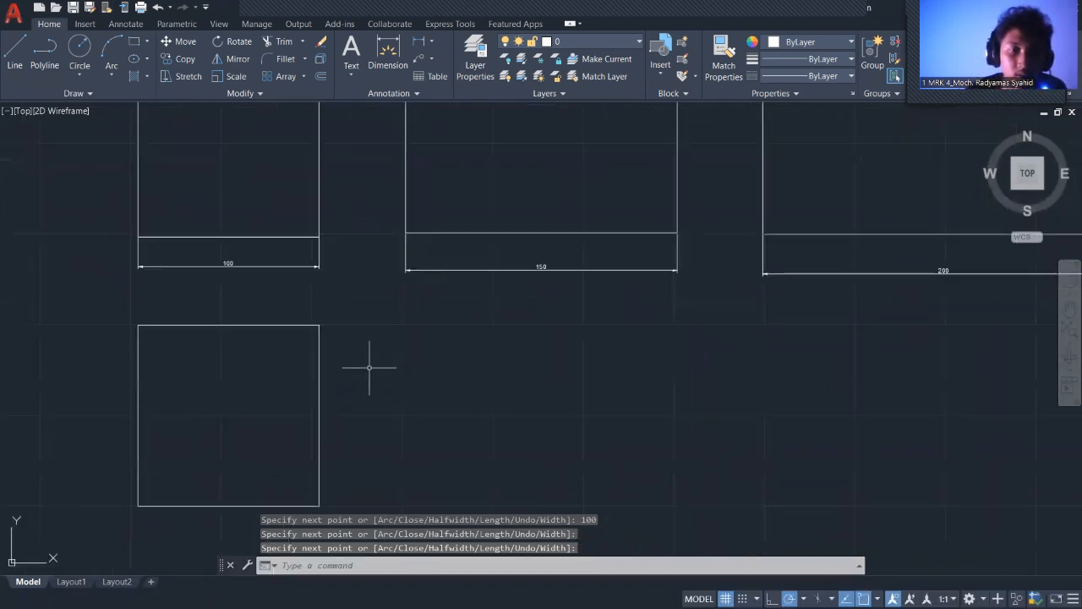
middle_click_drag(370, 382, 342, 331)
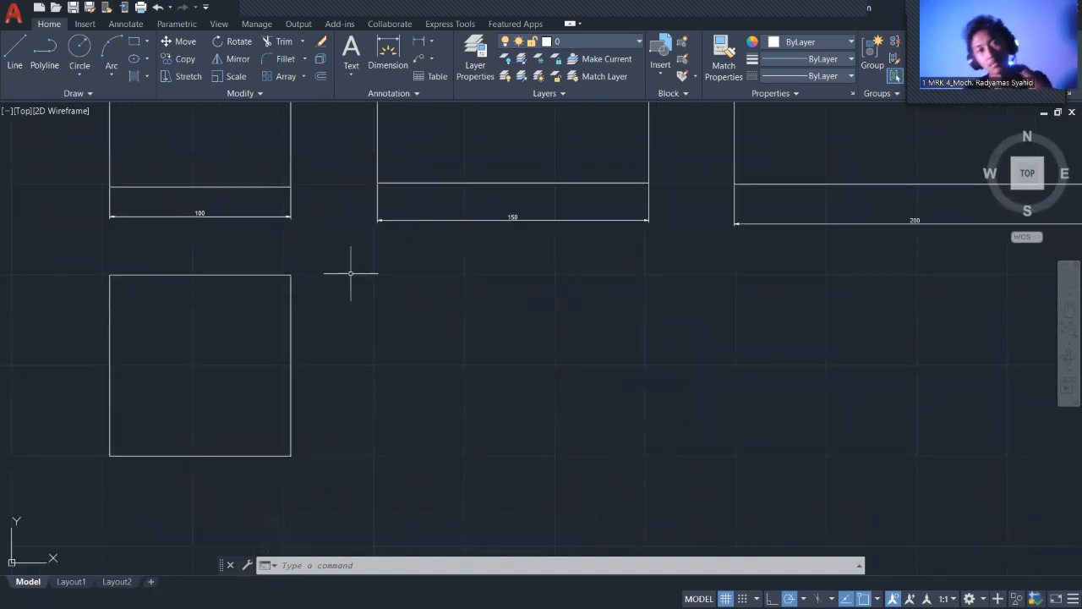
middle_click_drag(423, 285, 403, 295)
scroll(371, 312, "up", 2)
scroll(324, 298, "down", 2)
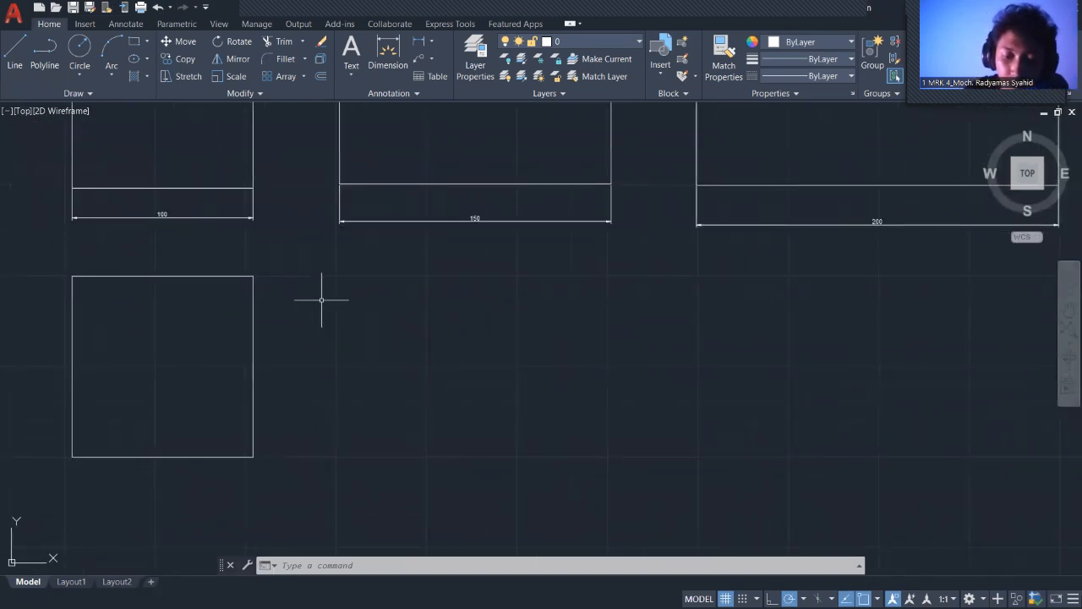
type("PL")
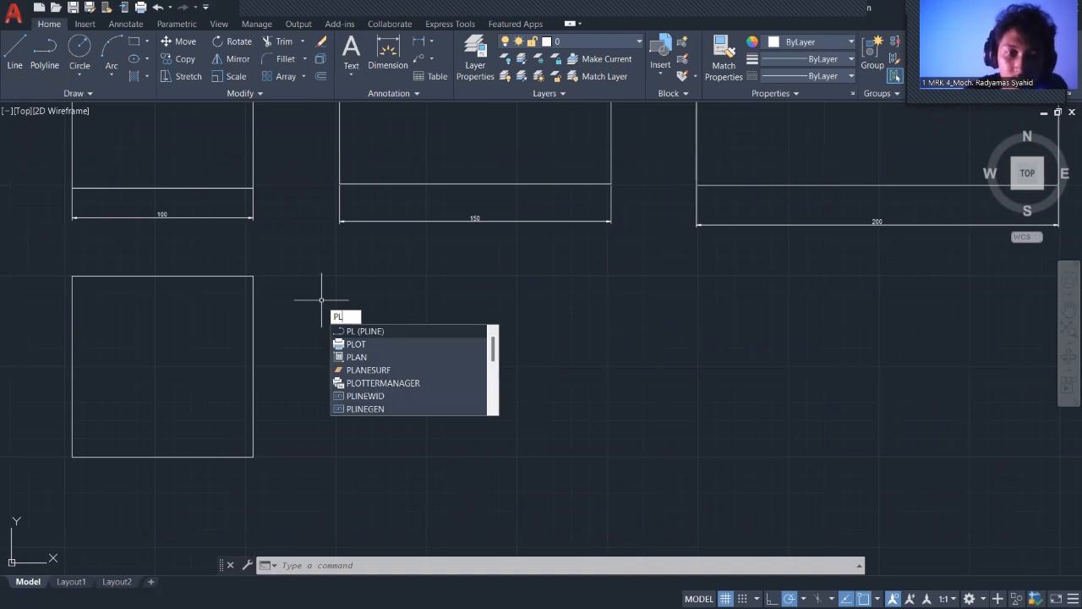
key("Return")
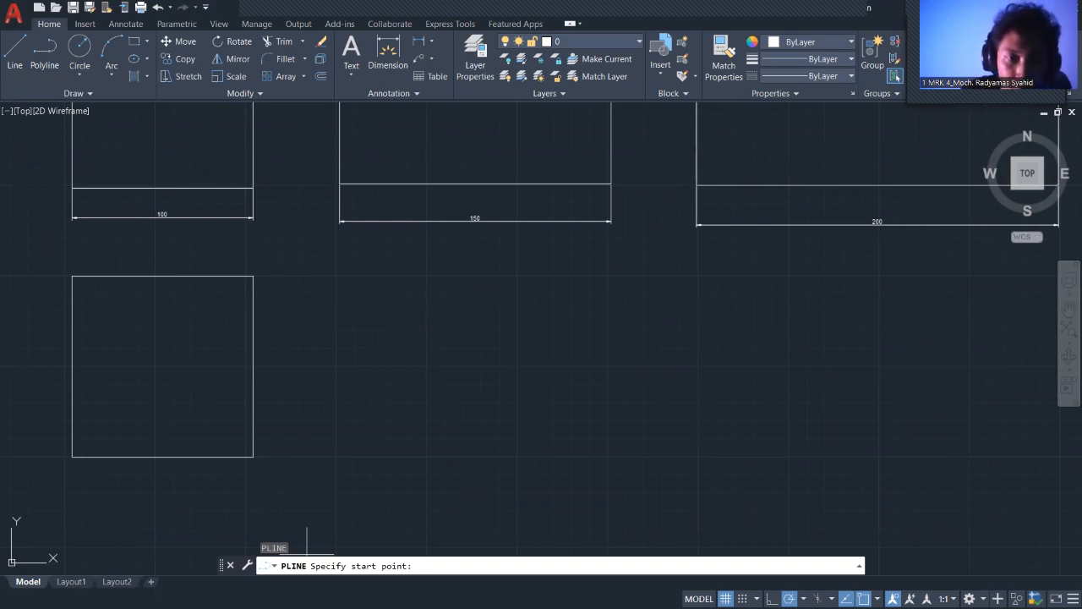
left_click(337, 276)
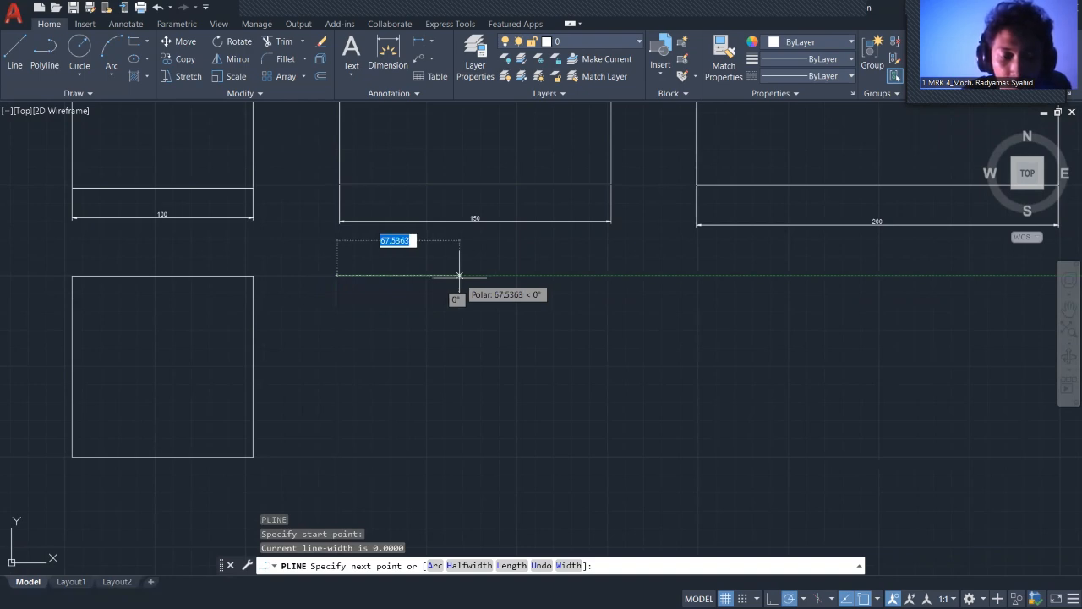
type("150")
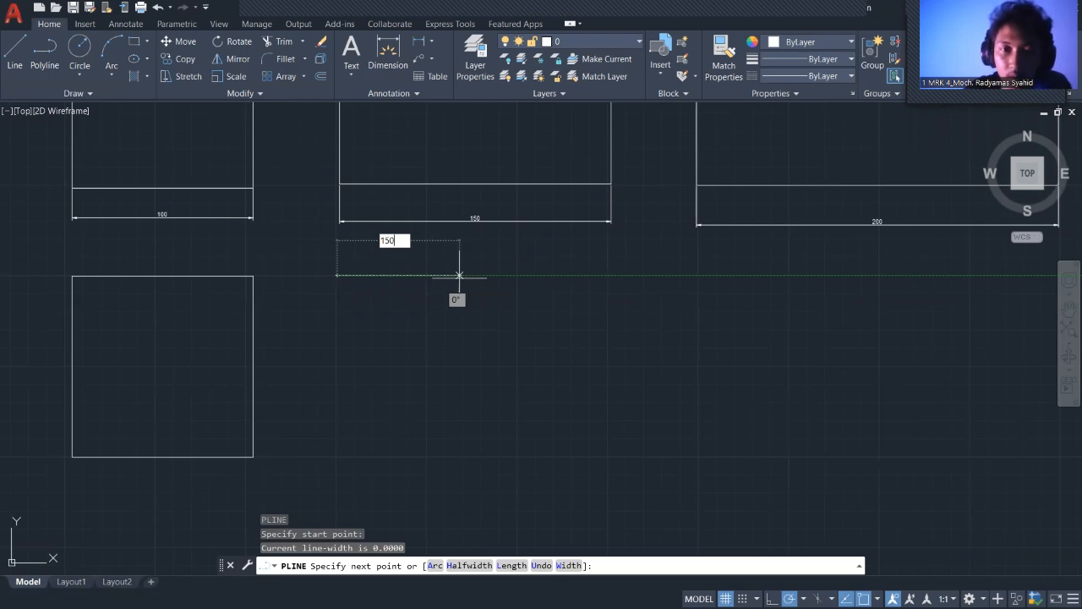
key("Return")
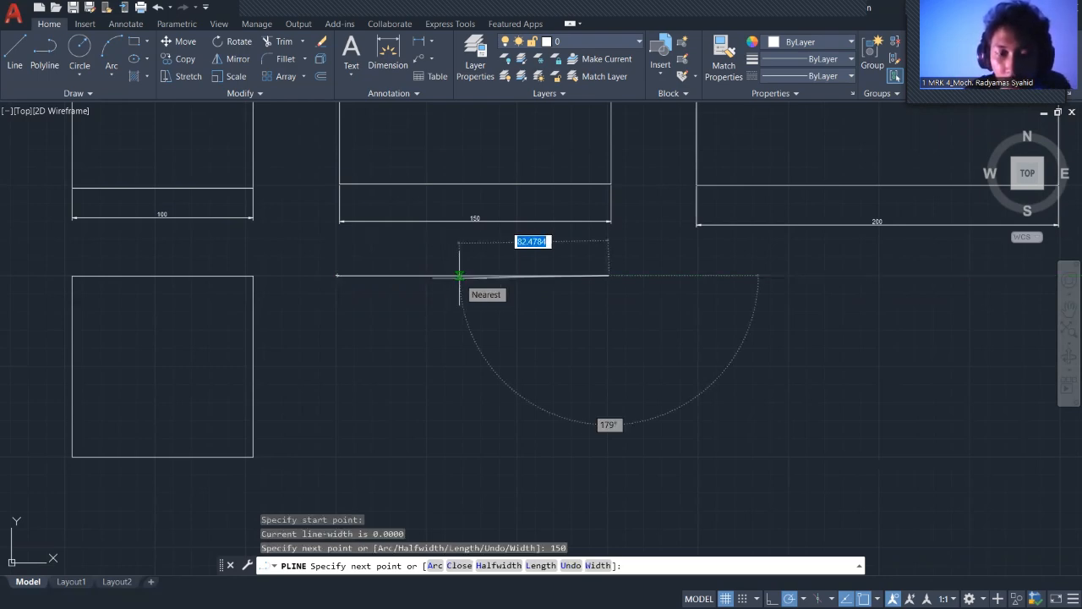
type("1")
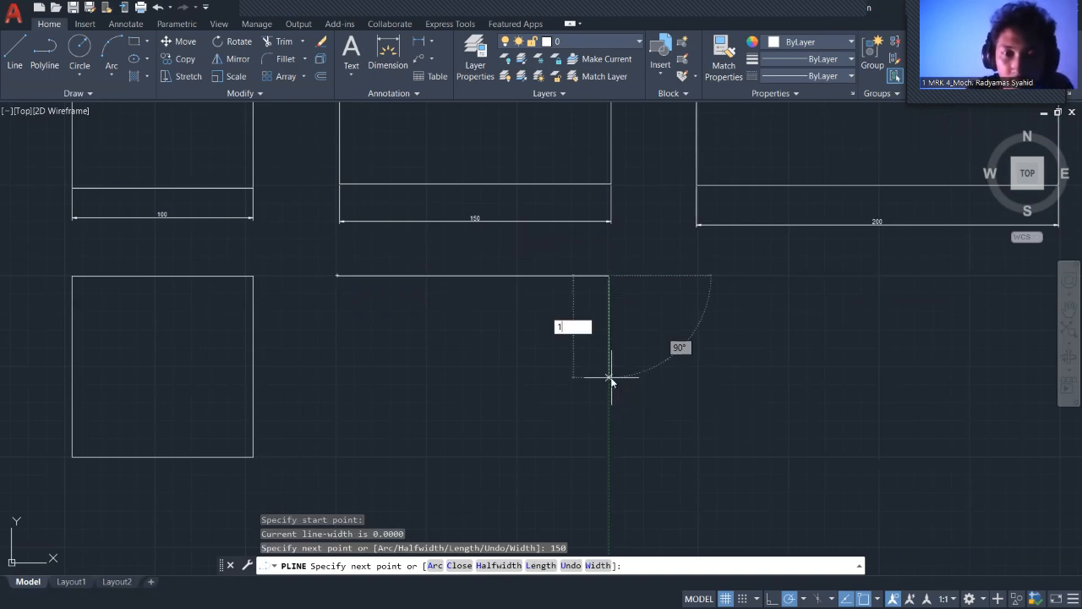
type("00")
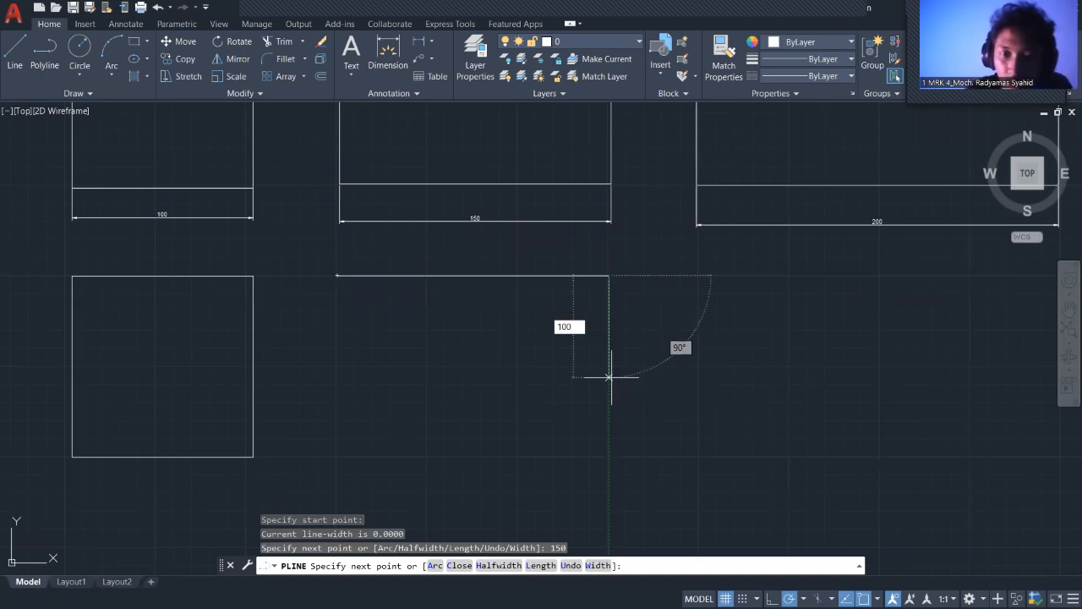
key("Return")
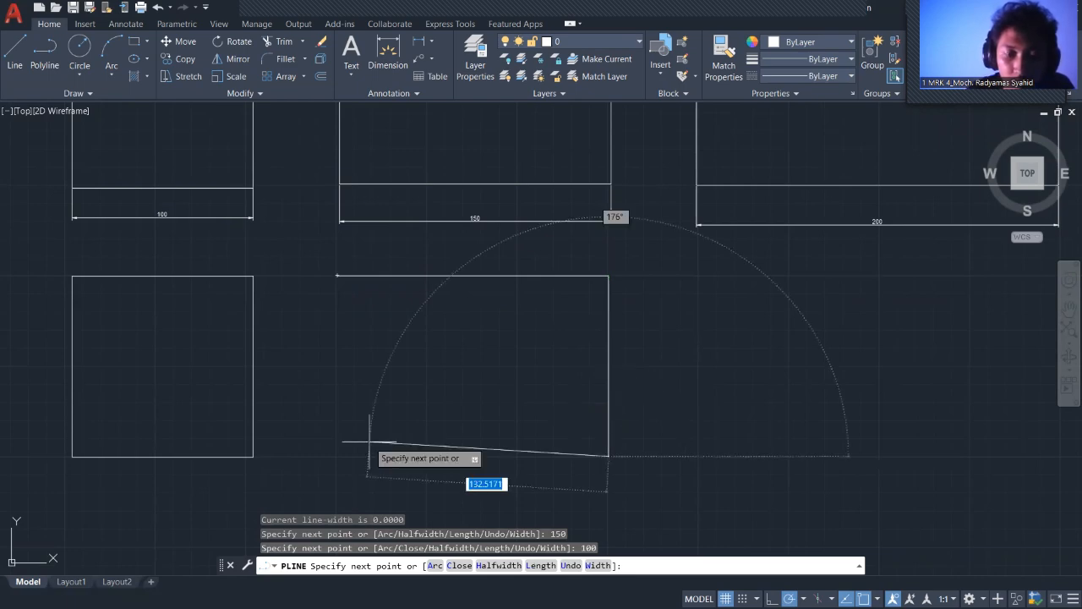
type("150")
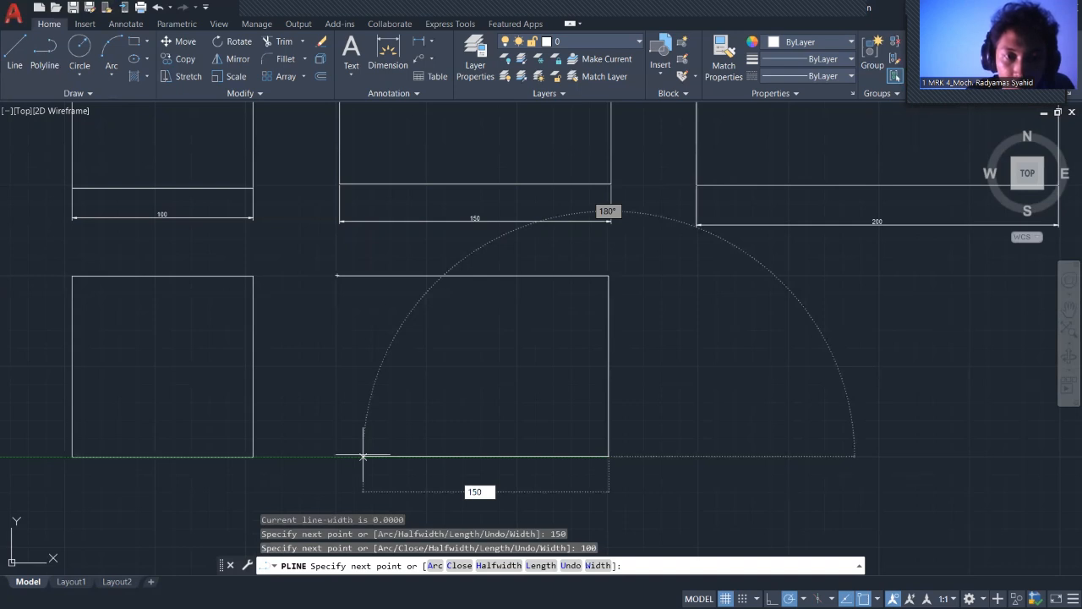
key("Return")
type("100")
key("Return")
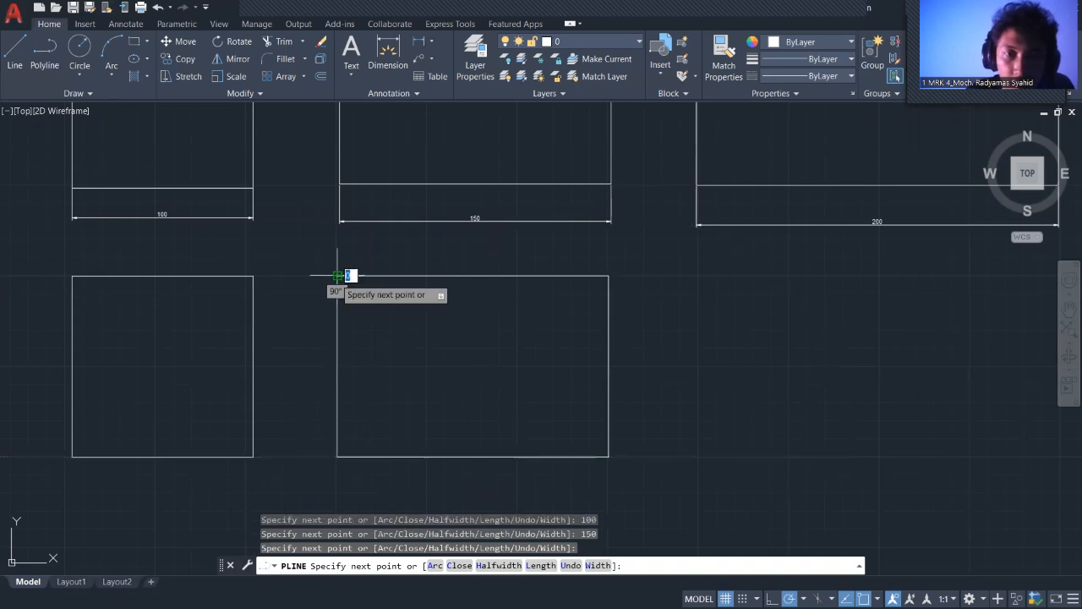
key("Return")
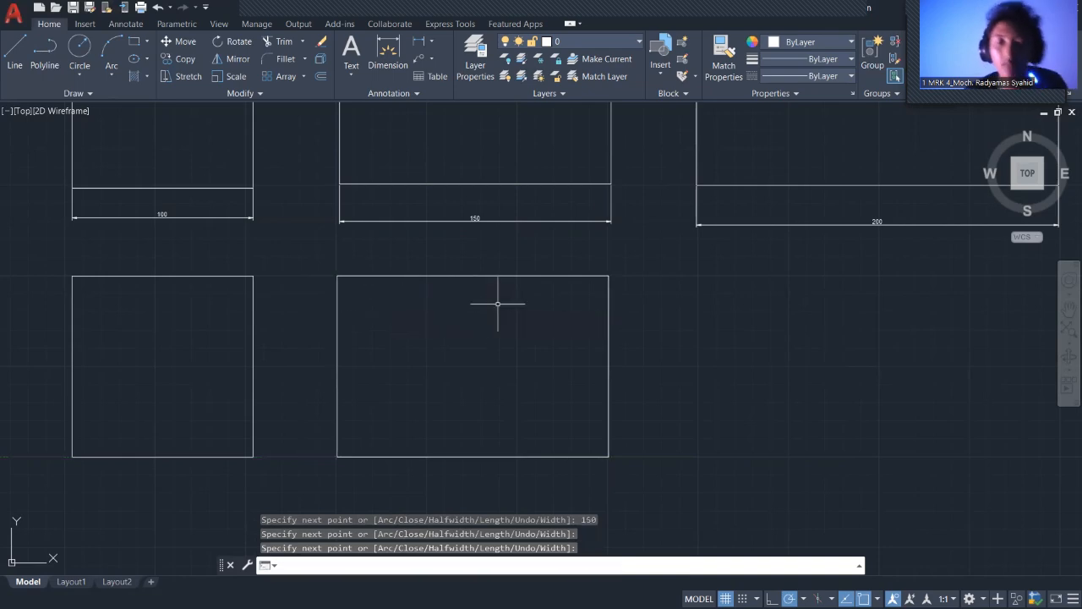
middle_click_drag(784, 324, 512, 297)
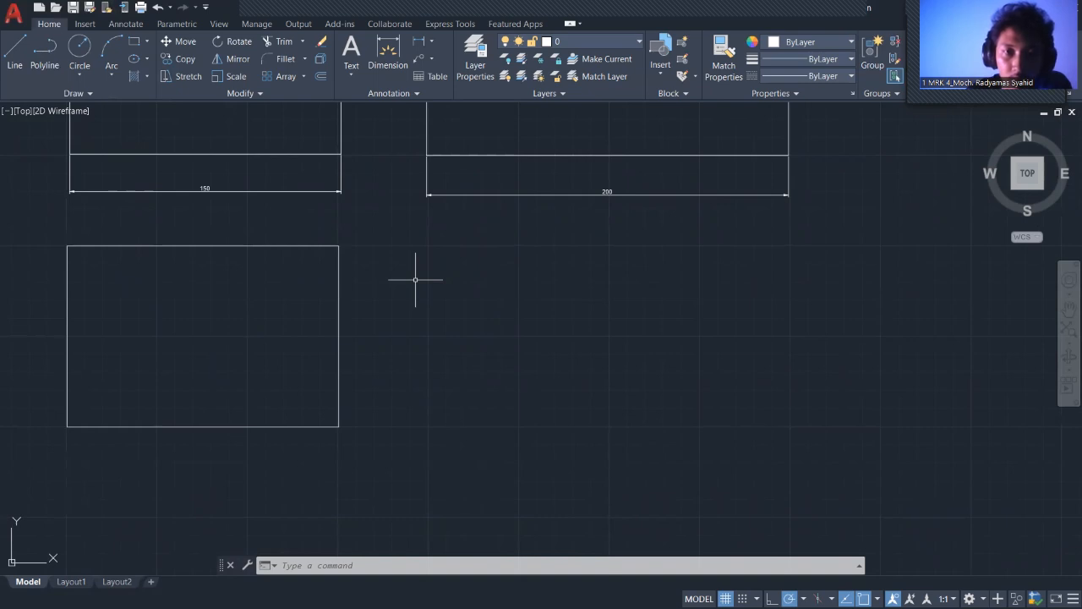
- Draw a closed 200 by 100 rectangle as a polyline below the 200-wide dimensioned rectangle, level with the other lower rectangles
type("pl")
key("Return")
left_click(426, 245)
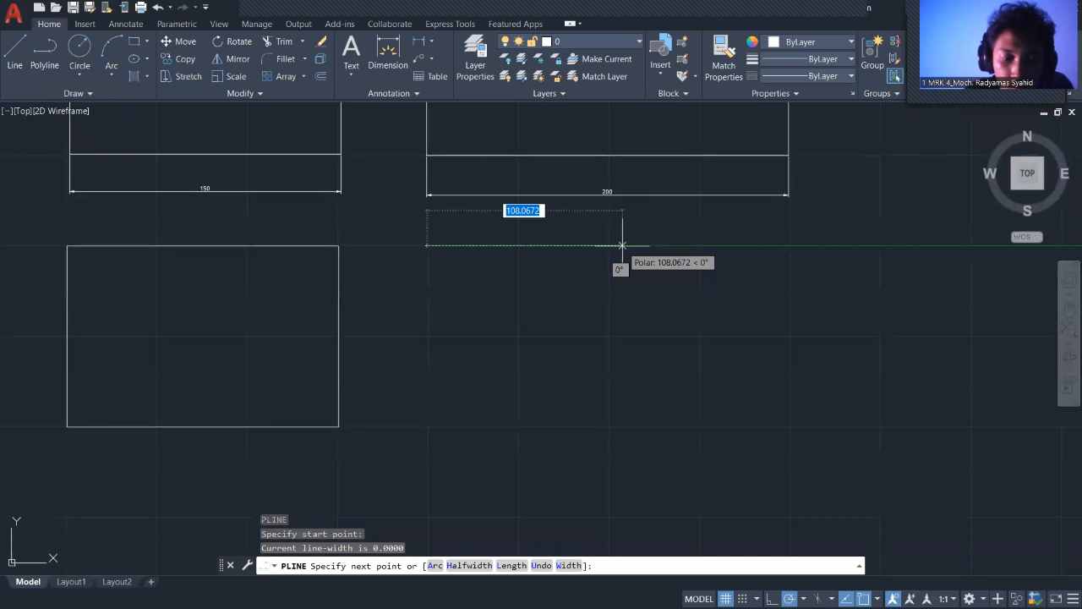
type("200")
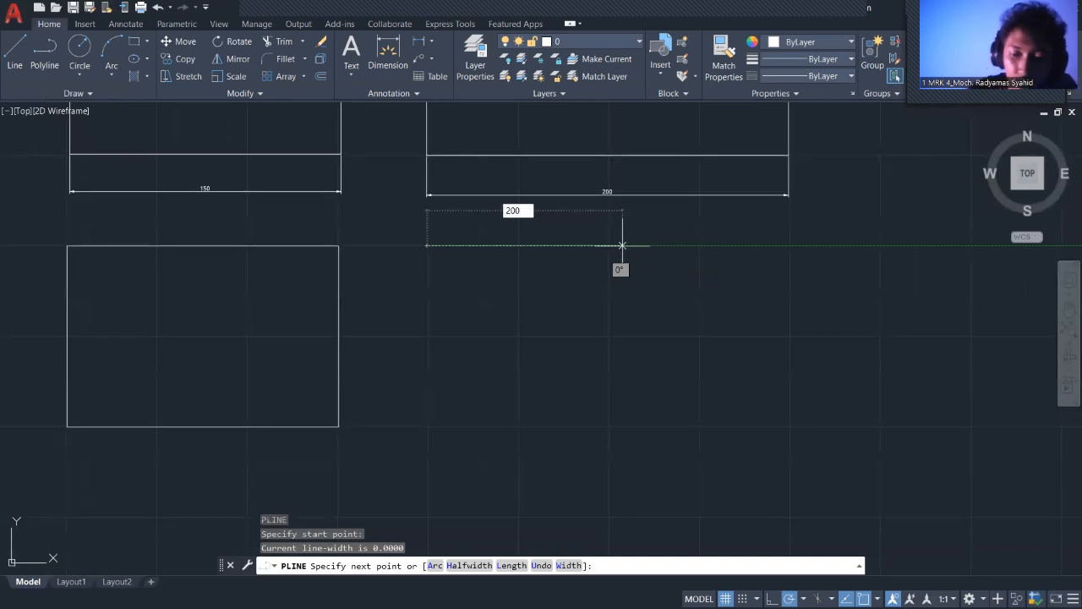
key("Return")
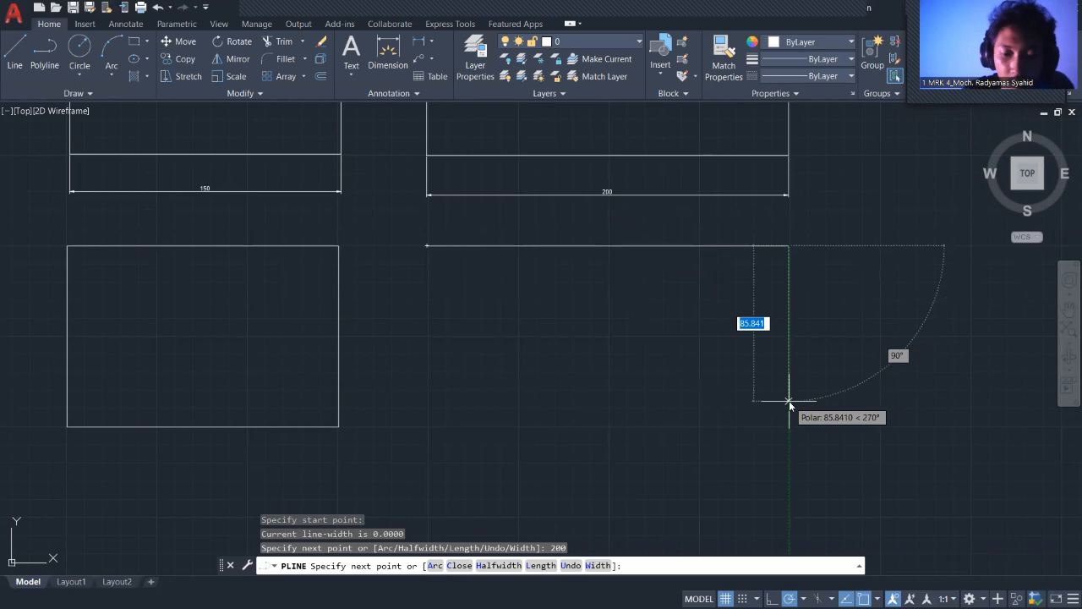
type("100")
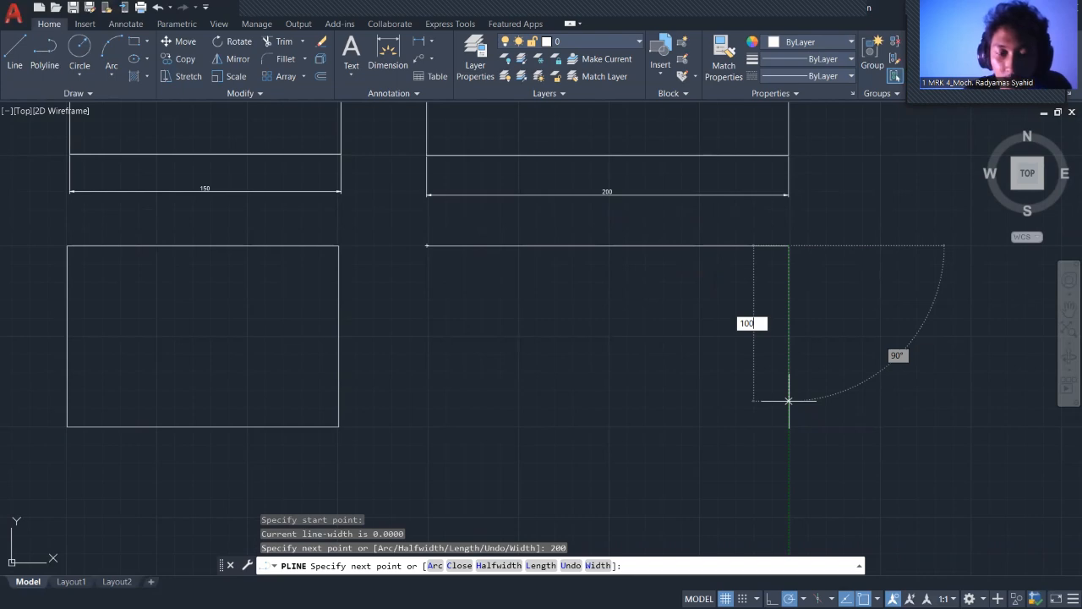
key("Return")
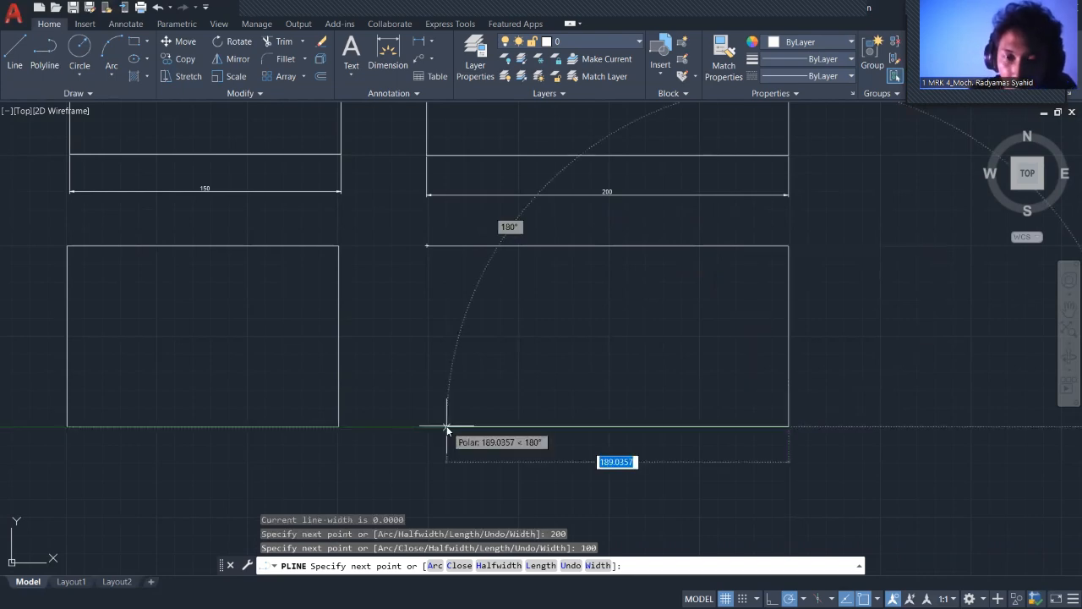
type("200")
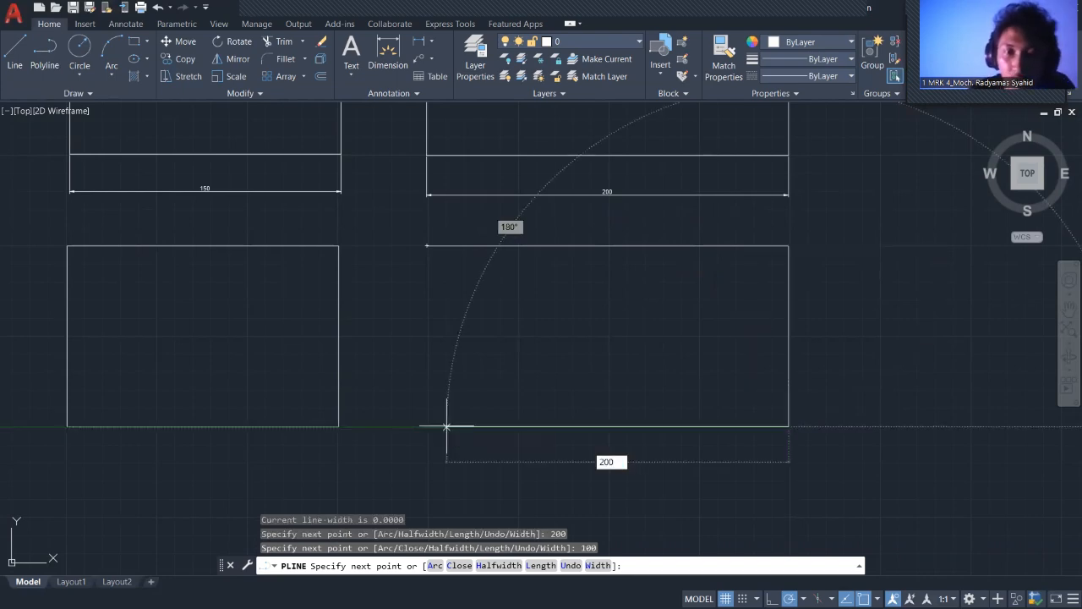
key("Return")
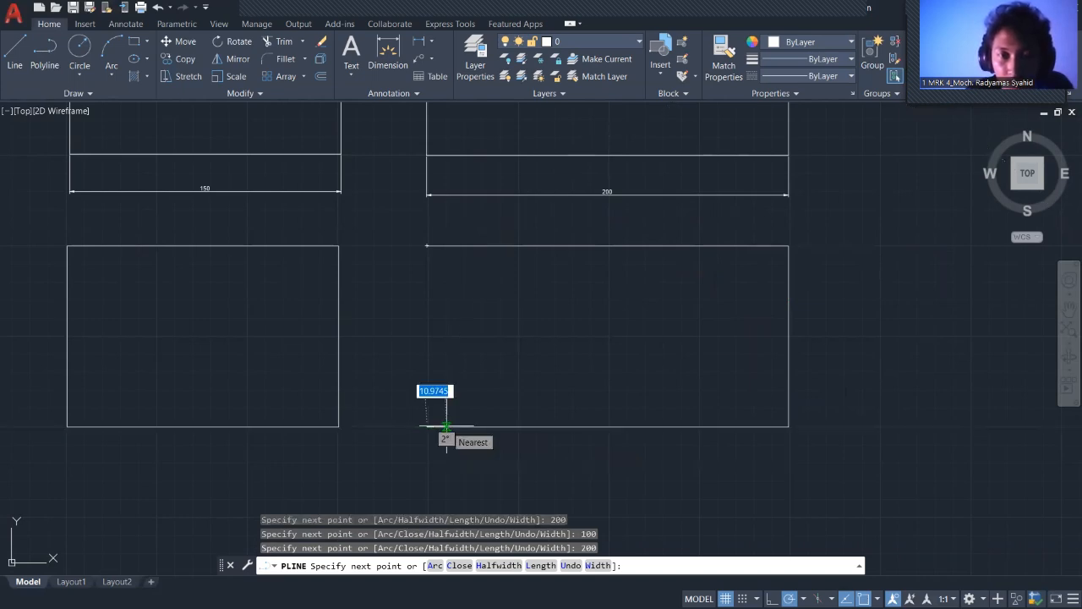
left_click(427, 245)
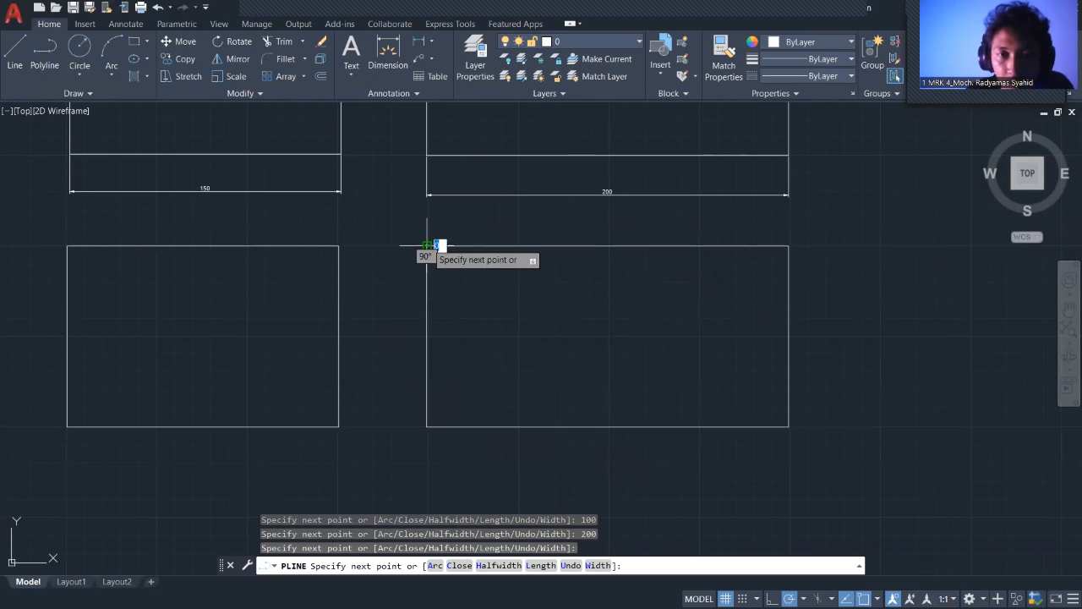
key("Return")
mouse_move(518, 300)
middle_mouse_down()
mouse_move(590, 395)
mouse_move(630, 321)
middle_mouse_up()
scroll(595, 375, "down", 2)
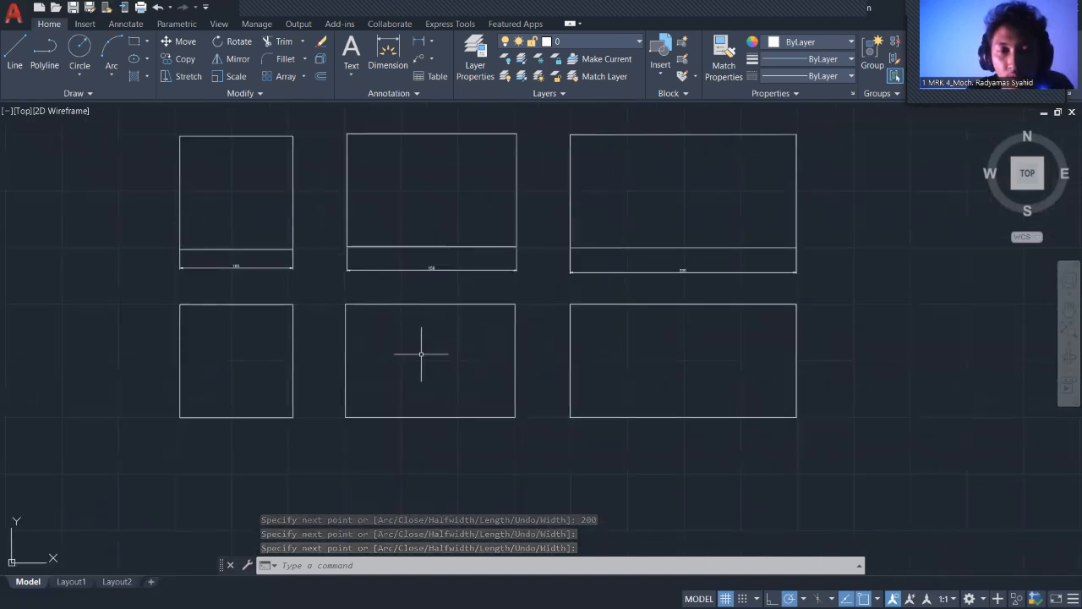
mouse_move(423, 330)
middle_mouse_down()
mouse_move(423, 372)
mouse_move(448, 373)
middle_mouse_up()
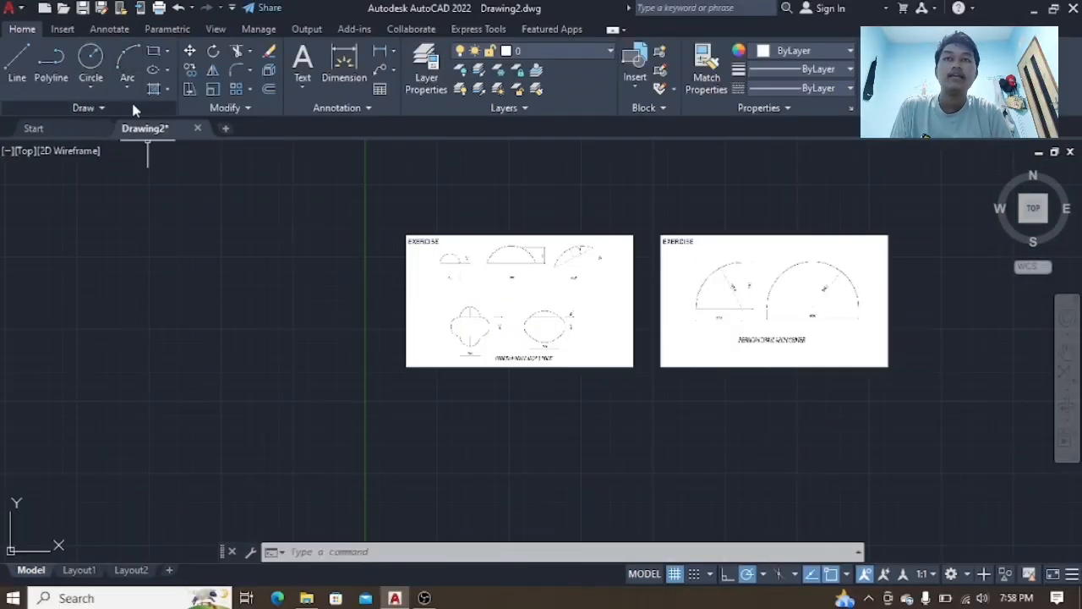
- Examine the arc shapes and their dimensions on the three-point arc exercise sheet
mouse_move(221, 197)
middle_mouse_down()
mouse_move(338, 258)
mouse_move(289, 231)
middle_mouse_up()
scroll(355, 266, "up", 3)
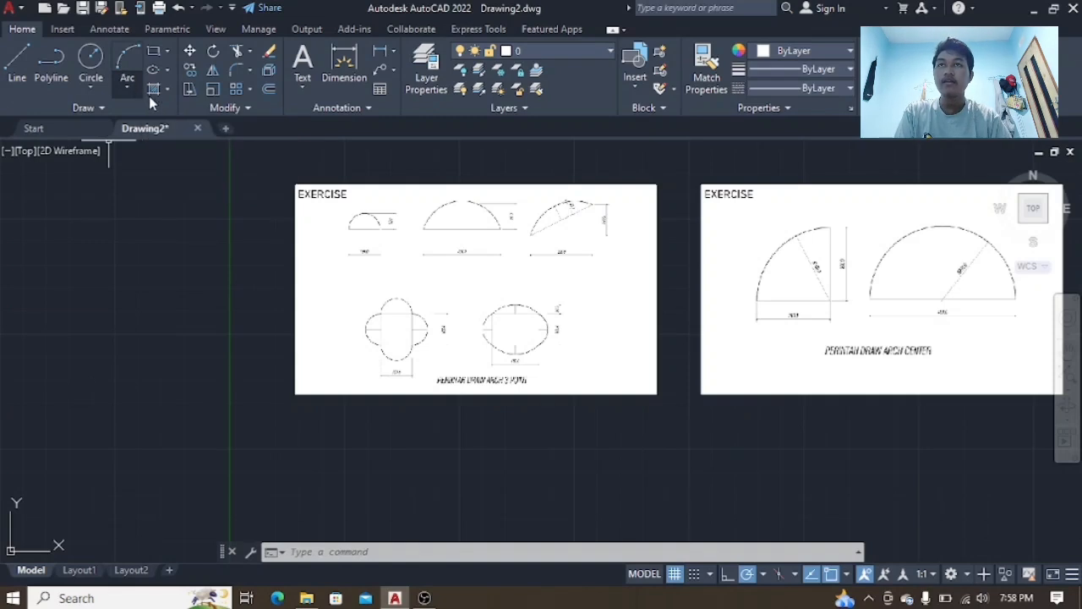
middle_click_drag(468, 230, 409, 250)
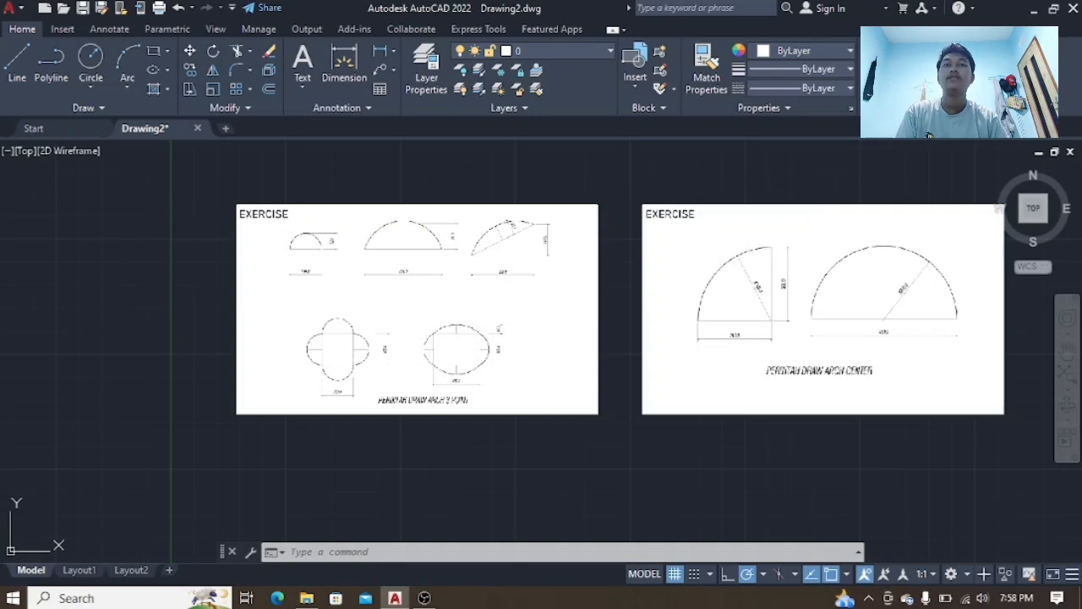
middle_click_drag(408, 360, 398, 330)
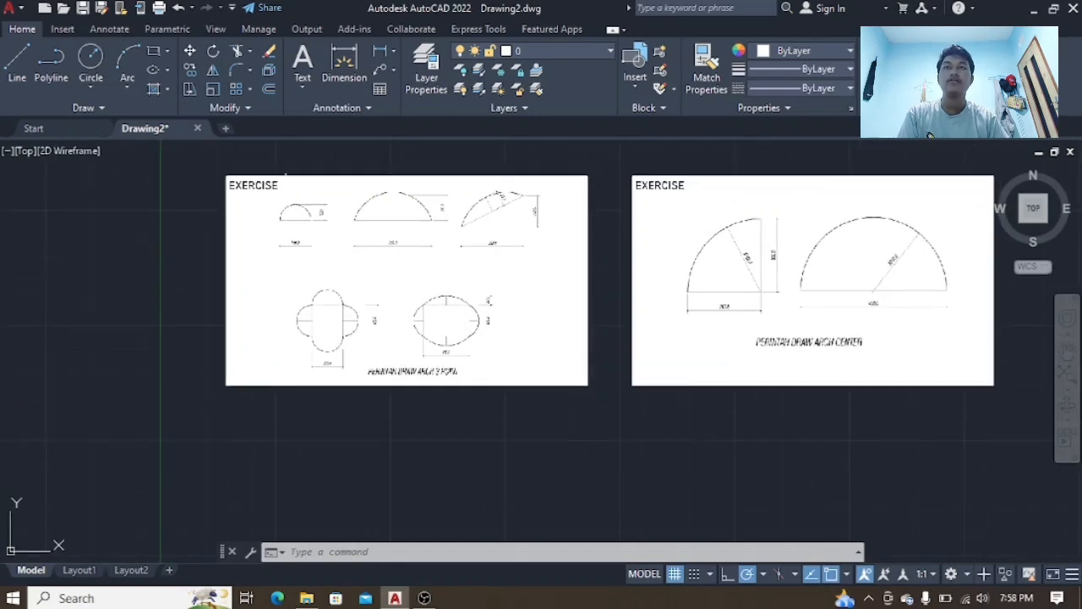
scroll(282, 187, "up", 4)
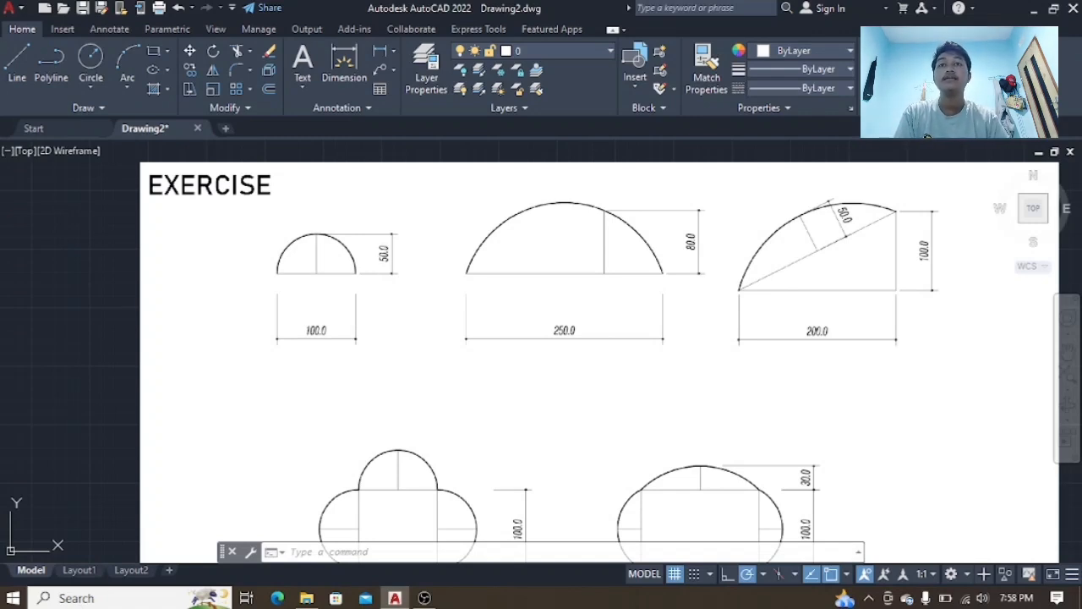
scroll(452, 265, "down", 3)
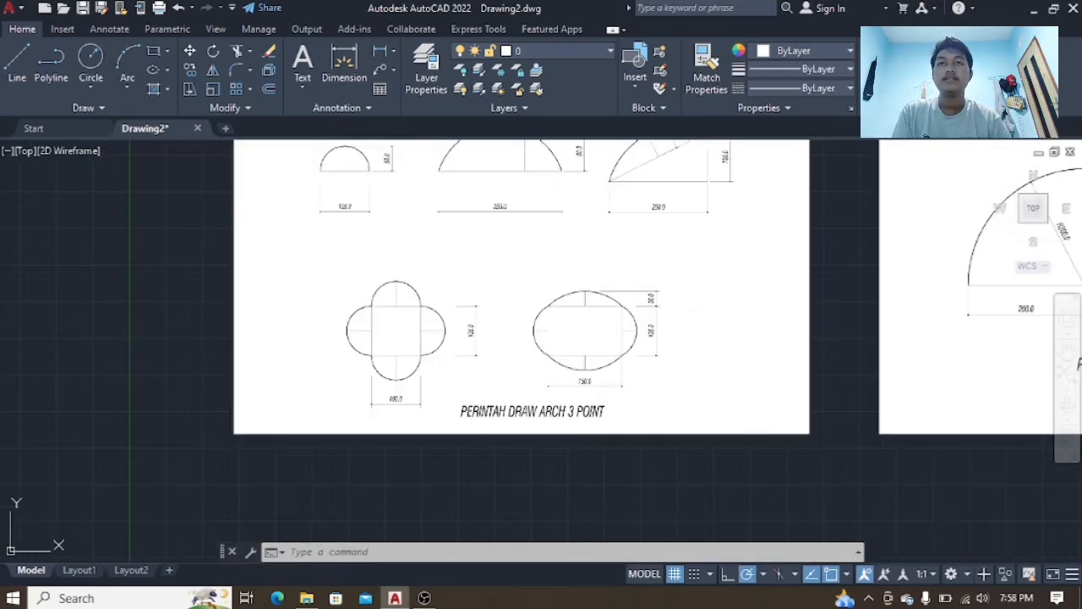
middle_click_drag(491, 389, 515, 237)
middle_click_drag(442, 338, 445, 259)
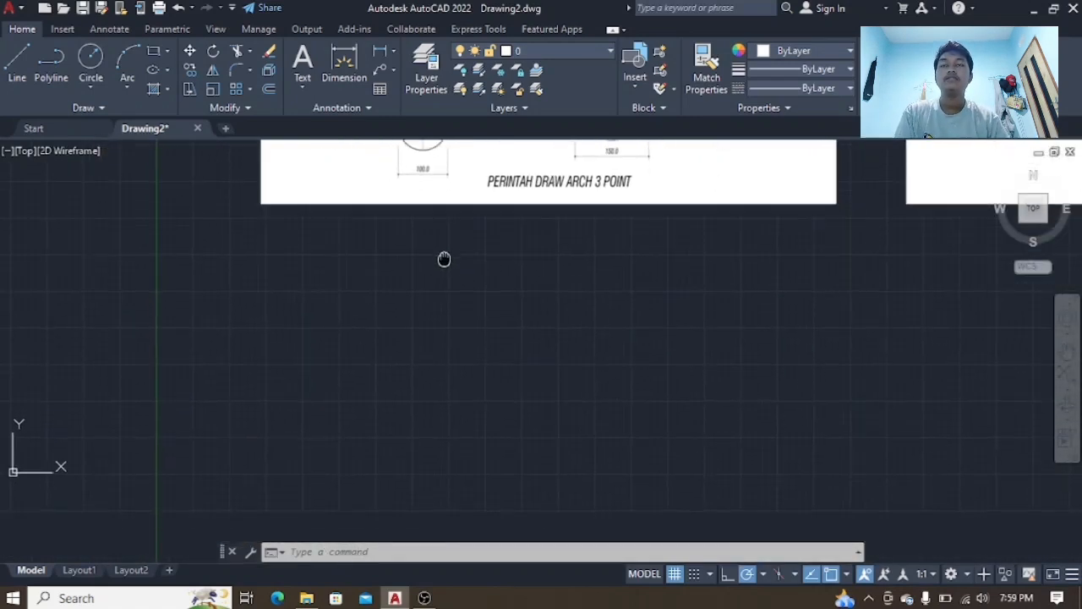
- Draw a semicircular arc of radius 50 in the empty area below the three-point sheet, using Start, Center, End
mouse_move(457, 329)
middle_mouse_down()
mouse_move(415, 279)
mouse_move(391, 273)
middle_mouse_up()
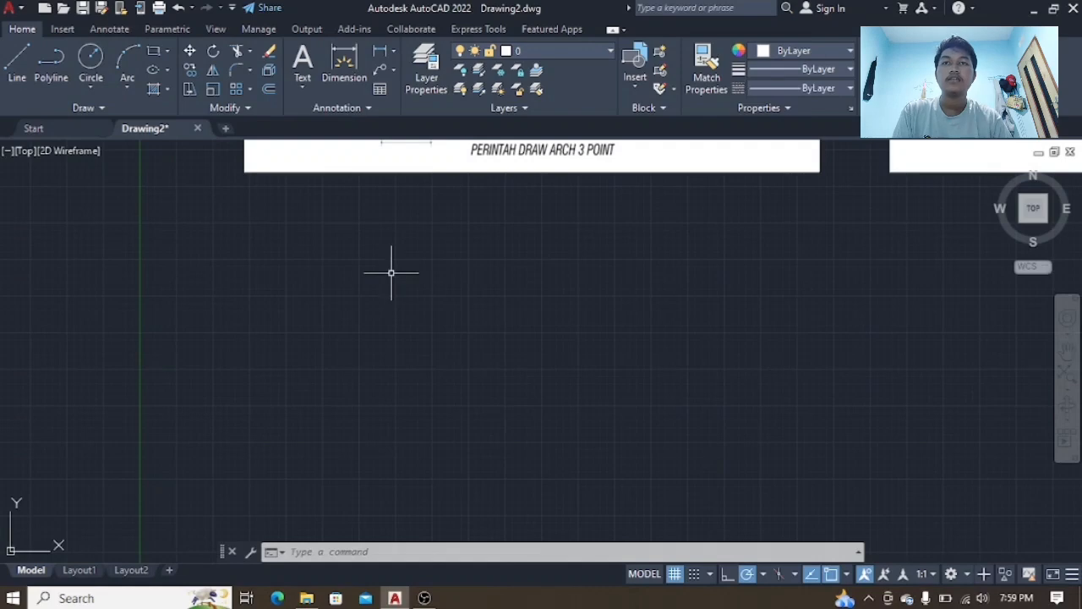
left_click(127, 88)
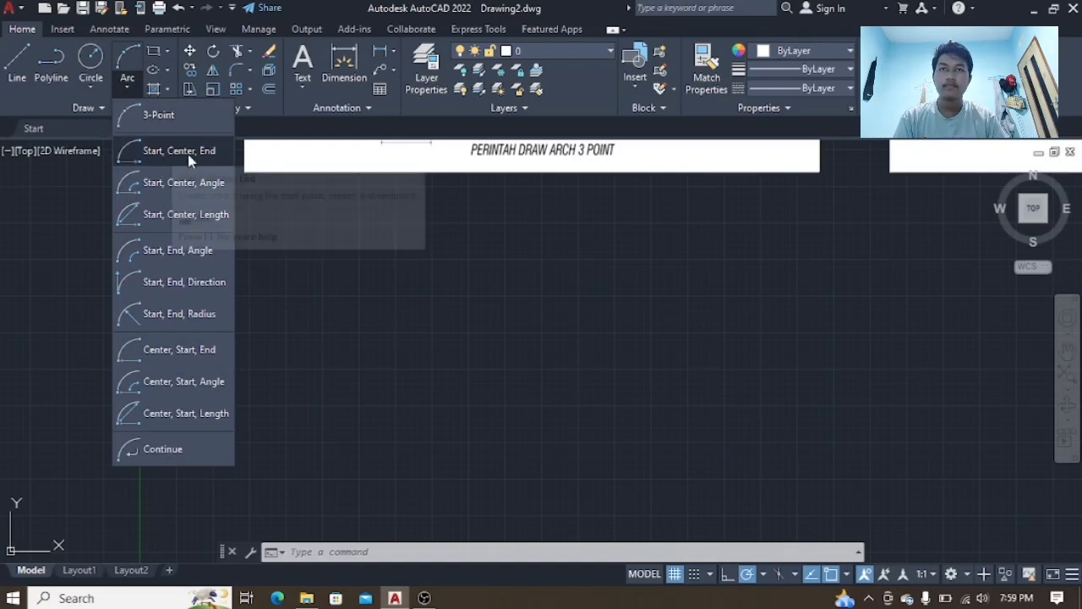
left_click(163, 163)
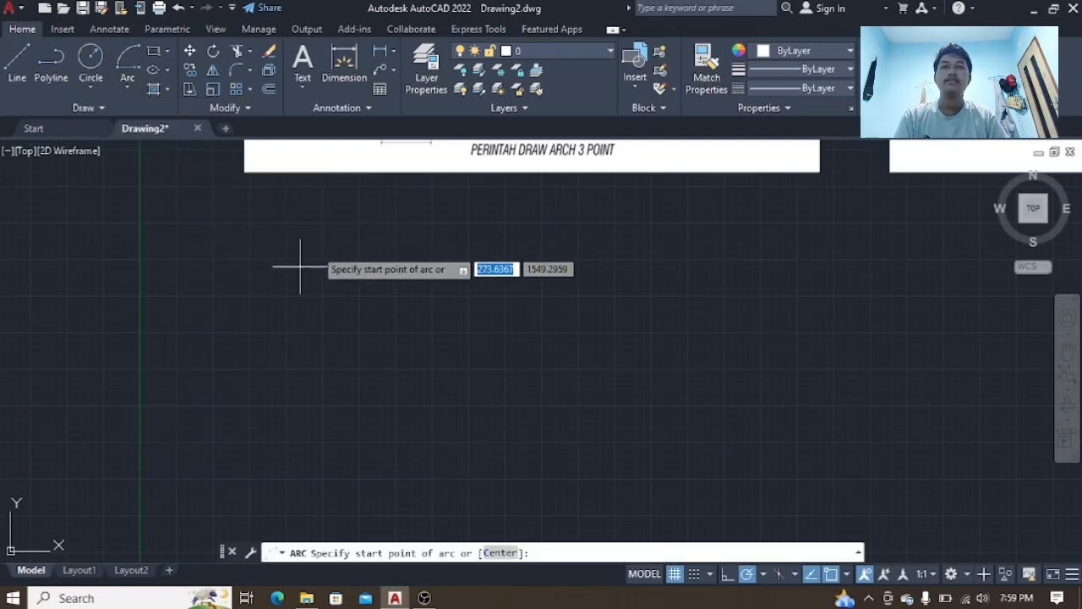
middle_click_drag(313, 273, 347, 279)
scroll(359, 275, "up", 2)
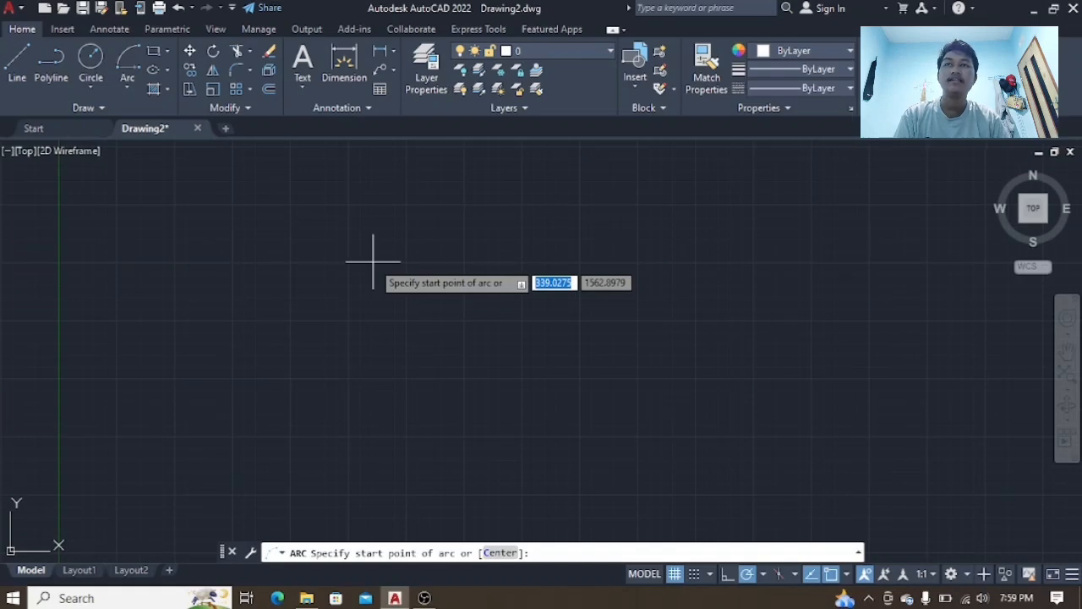
left_click(373, 261)
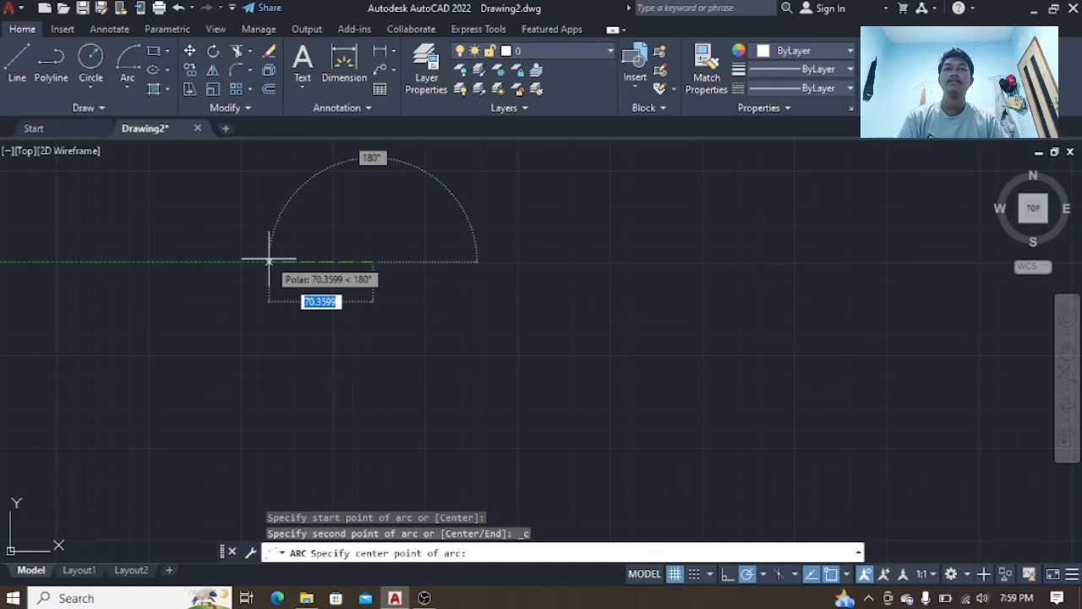
type("50")
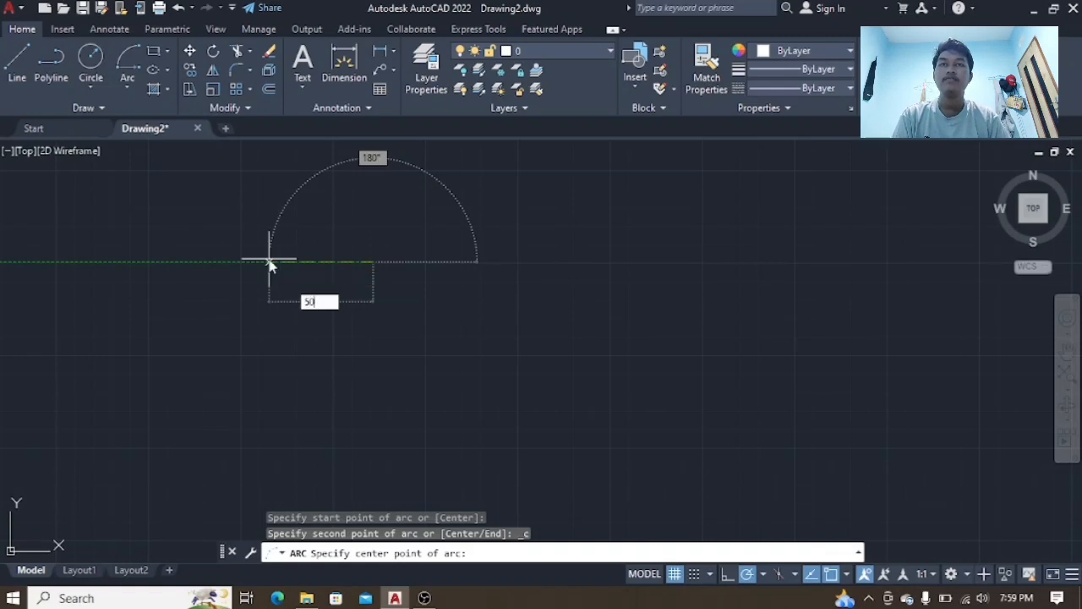
key("Return")
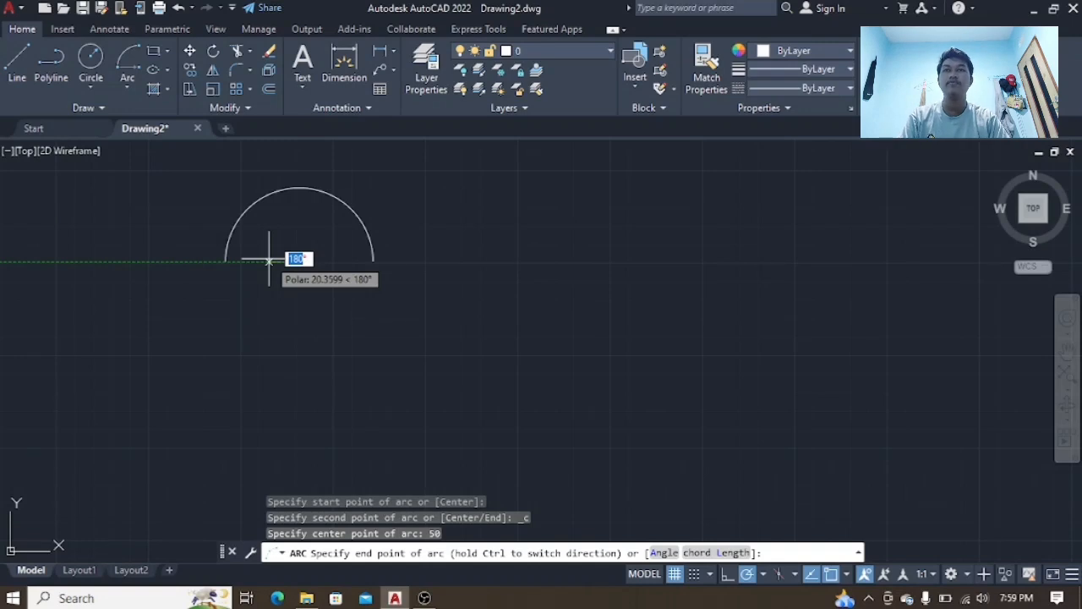
left_click(269, 260)
scroll(283, 229, "down", 3)
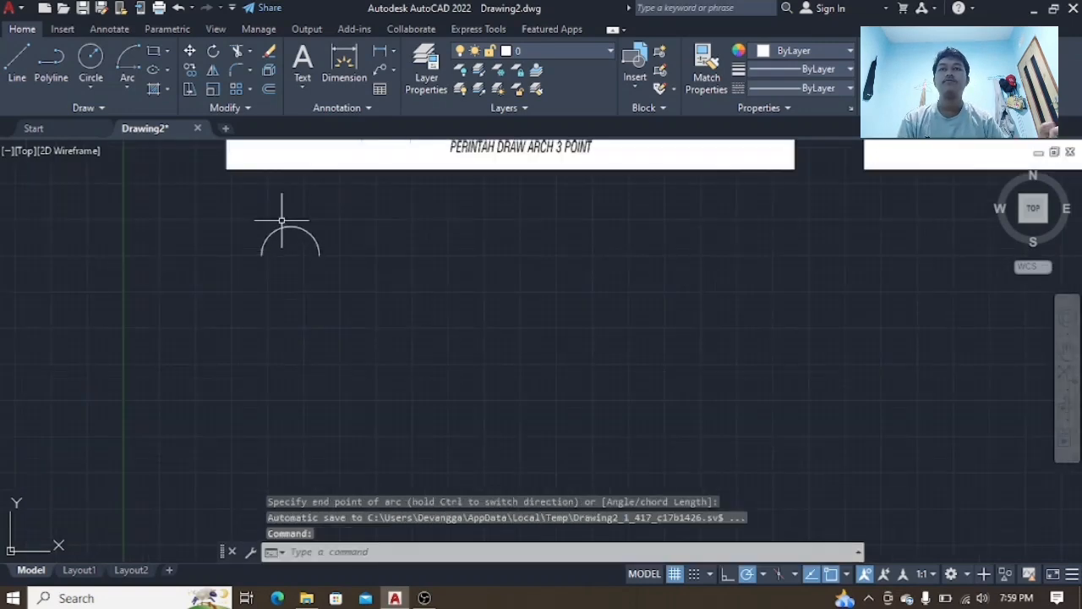
- Examine the dimensions of the second and third arcs in the upper row of the three-point arc exercise sheet
middle_click_drag(282, 229, 276, 376)
scroll(275, 376, "down", 2)
scroll(342, 226, "up", 2)
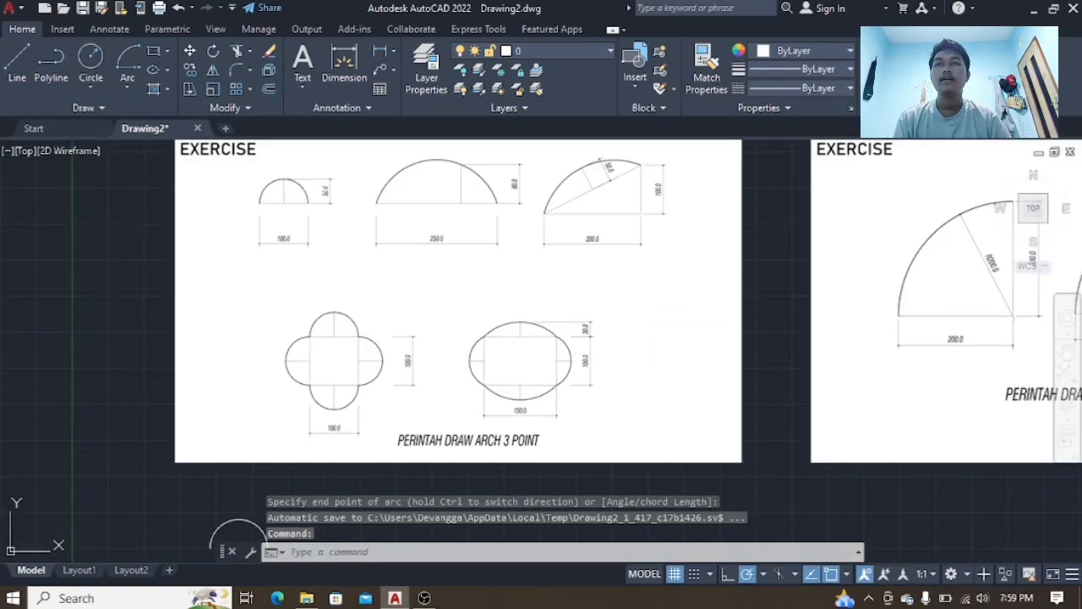
scroll(275, 144, "up", 4)
mouse_move(355, 296)
middle_mouse_down()
mouse_move(446, 233)
mouse_move(374, 181)
mouse_move(394, 265)
mouse_move(368, 260)
middle_mouse_up()
scroll(364, 236, "down", 4)
scroll(368, 261, "up", 4)
scroll(336, 336, "down", 2)
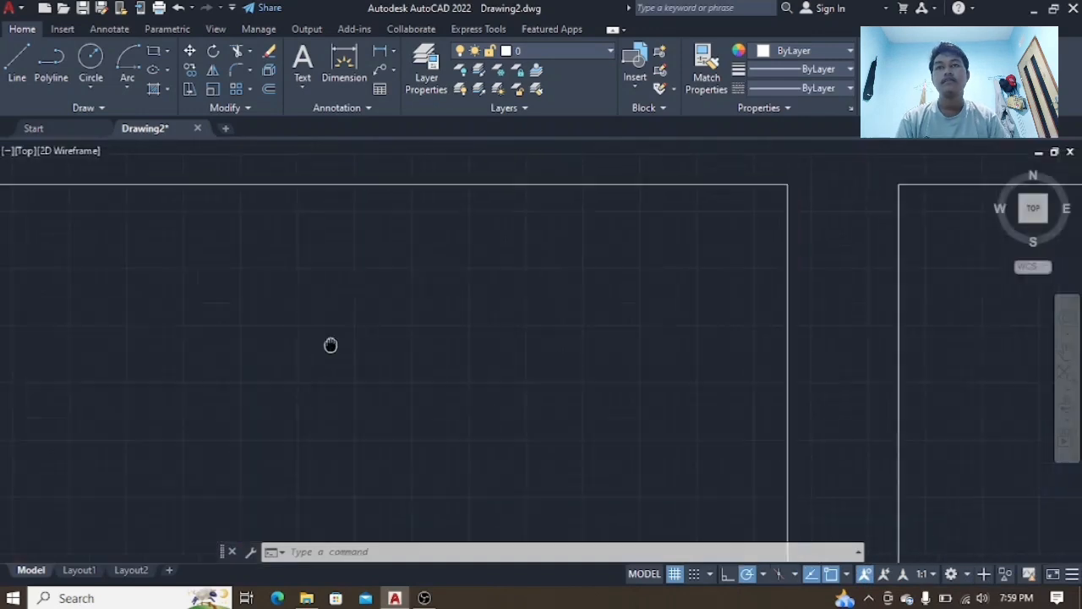
scroll(214, 306, "up", 2)
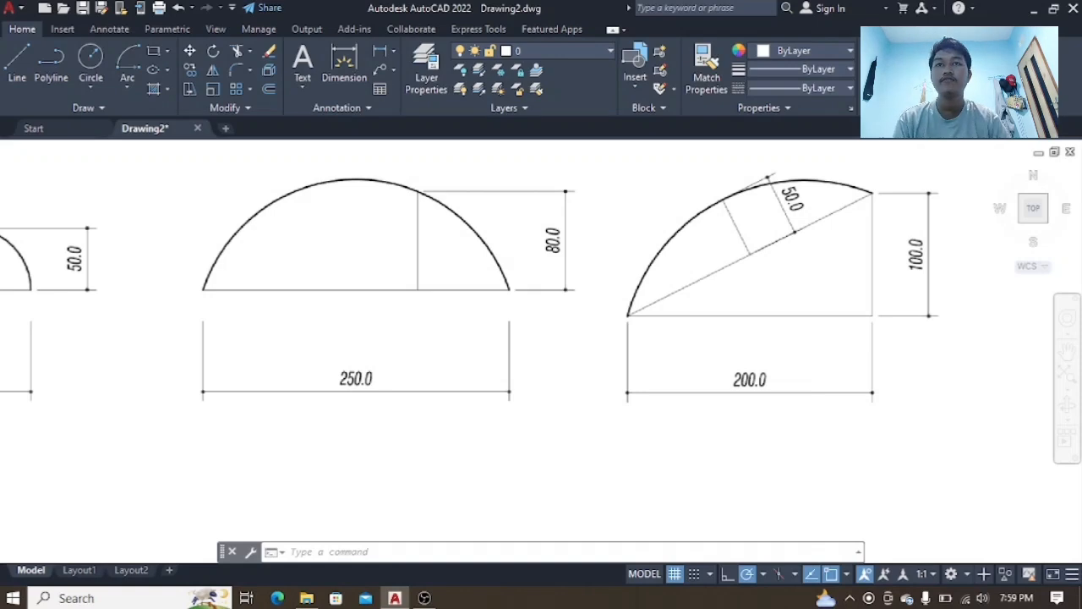
scroll(206, 291, "down", 2)
mouse_move(168, 381)
middle_mouse_down()
mouse_move(211, 285)
mouse_move(346, 174)
middle_mouse_up()
scroll(430, 342, "down", 2)
scroll(386, 249, "down", 2)
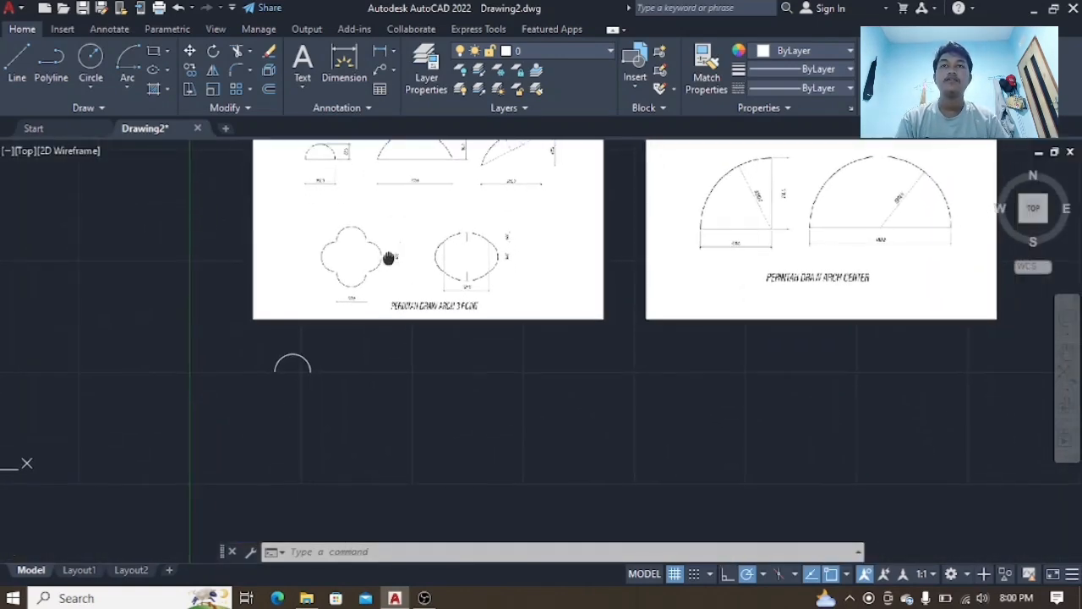
middle_click_drag(402, 150, 411, 308)
scroll(411, 307, "up", 2)
middle_click_drag(445, 352, 433, 328)
scroll(403, 307, "up", 2)
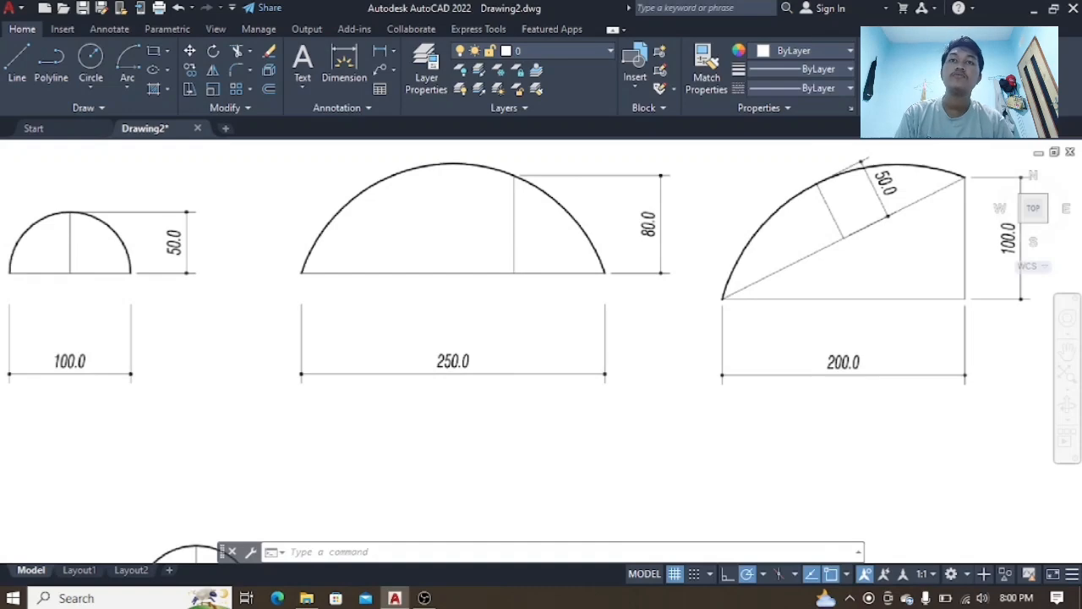
- Draw a horizontal 250 polyline segment in the empty area beside the semicircular arc, level with the arc's endpoints
scroll(319, 373, "down", 10)
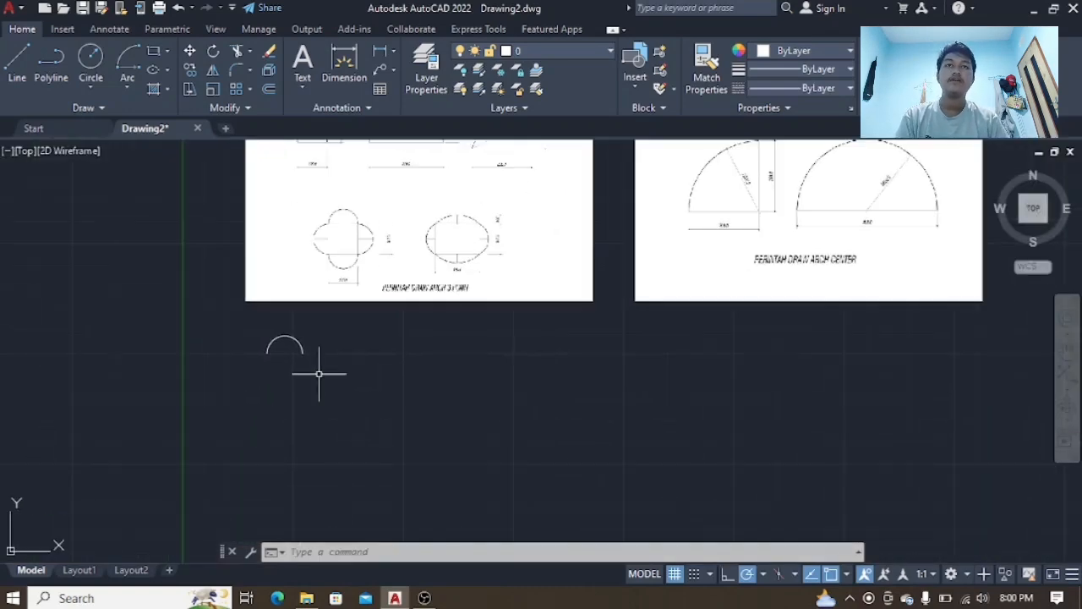
scroll(319, 372, "up", 4)
middle_click_drag(380, 346, 349, 339)
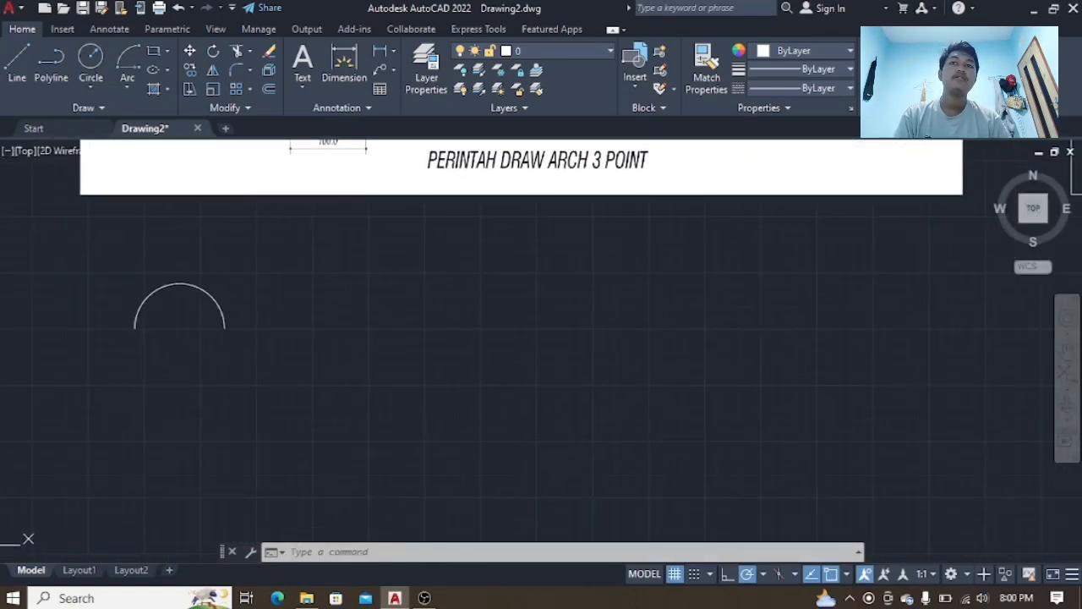
left_click(50, 80)
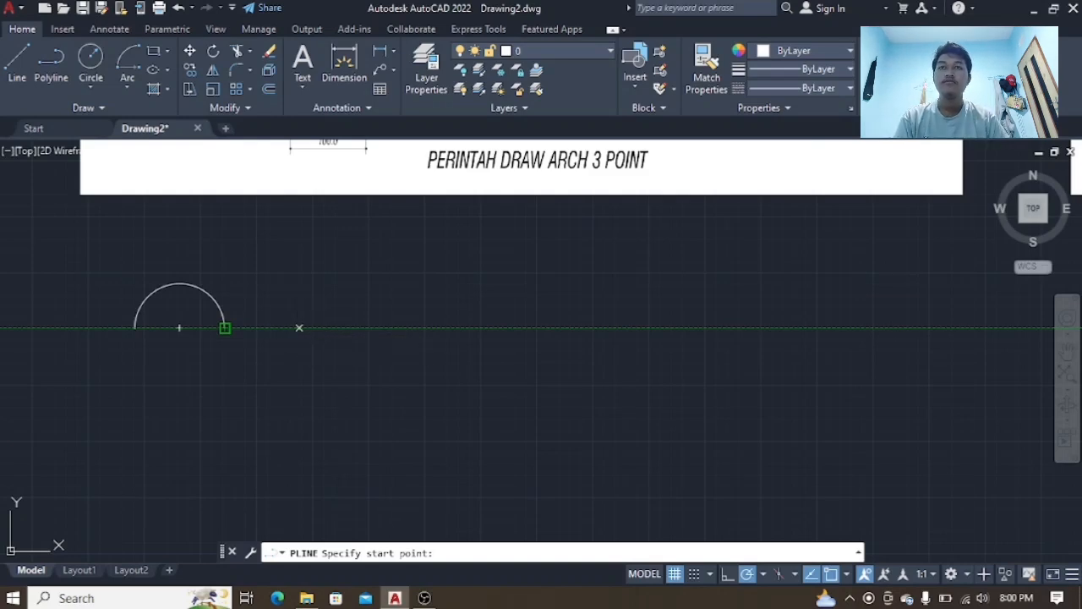
left_click(298, 328)
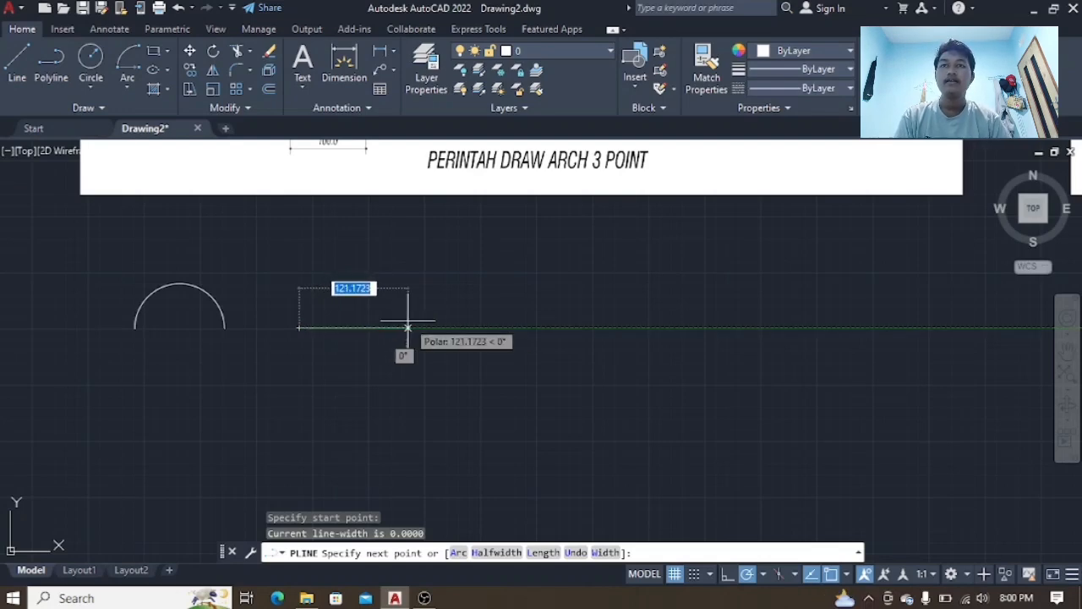
type("25")
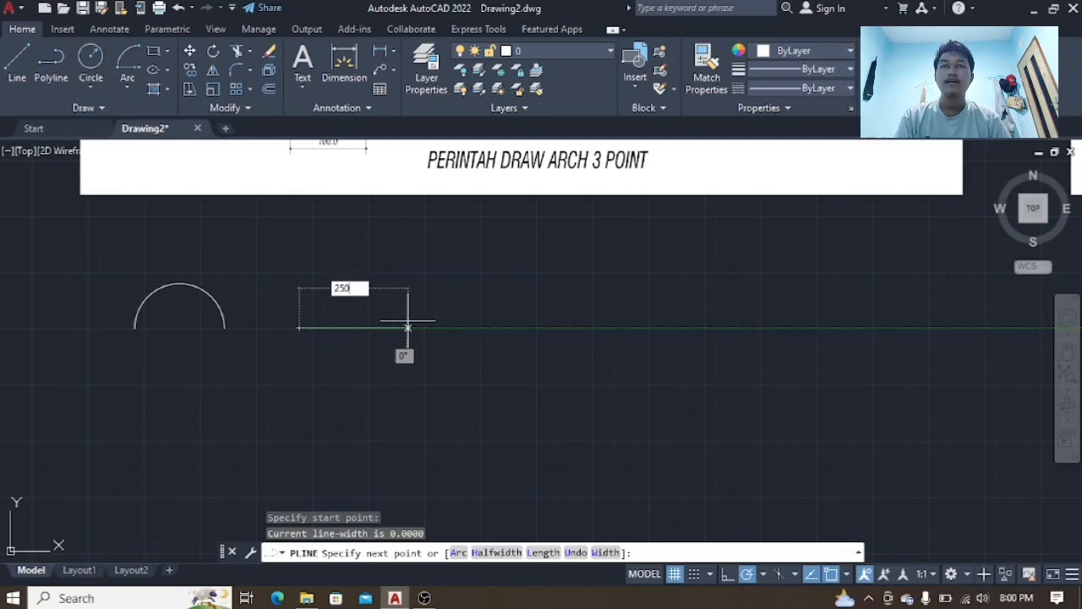
type("0")
key("Return")
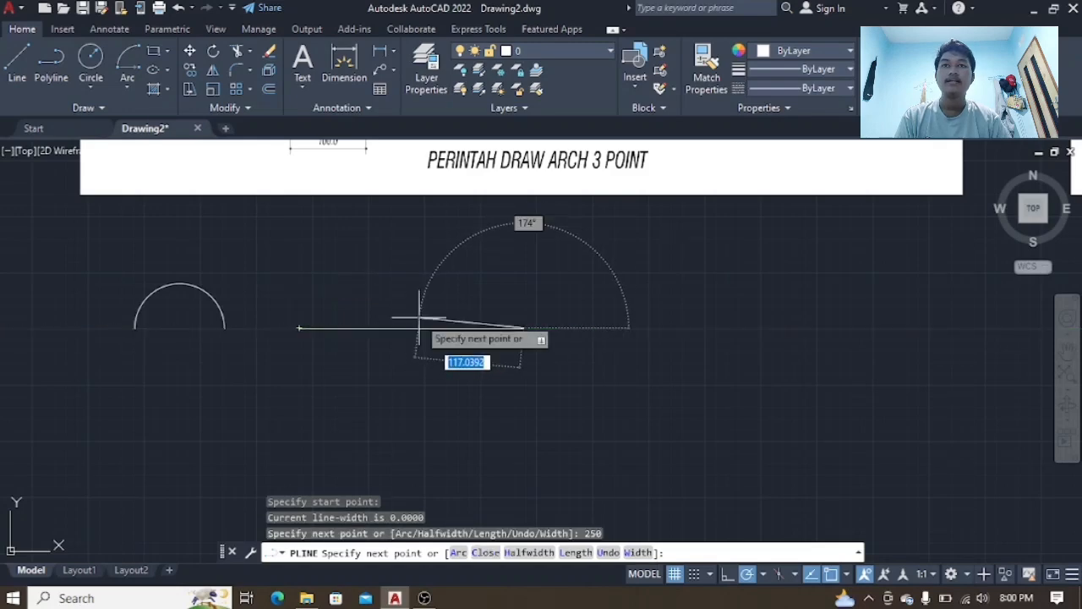
- Continue the polyline back along the 250 baseline to a point about 63 from its right end
mouse_move(500, 304)
middle_mouse_down()
mouse_move(472, 335)
mouse_move(519, 414)
middle_mouse_up()
scroll(471, 335, "up", 2)
scroll(491, 313, "down", 4)
middle_click_drag(508, 287, 490, 507)
scroll(258, 369, "up", 6)
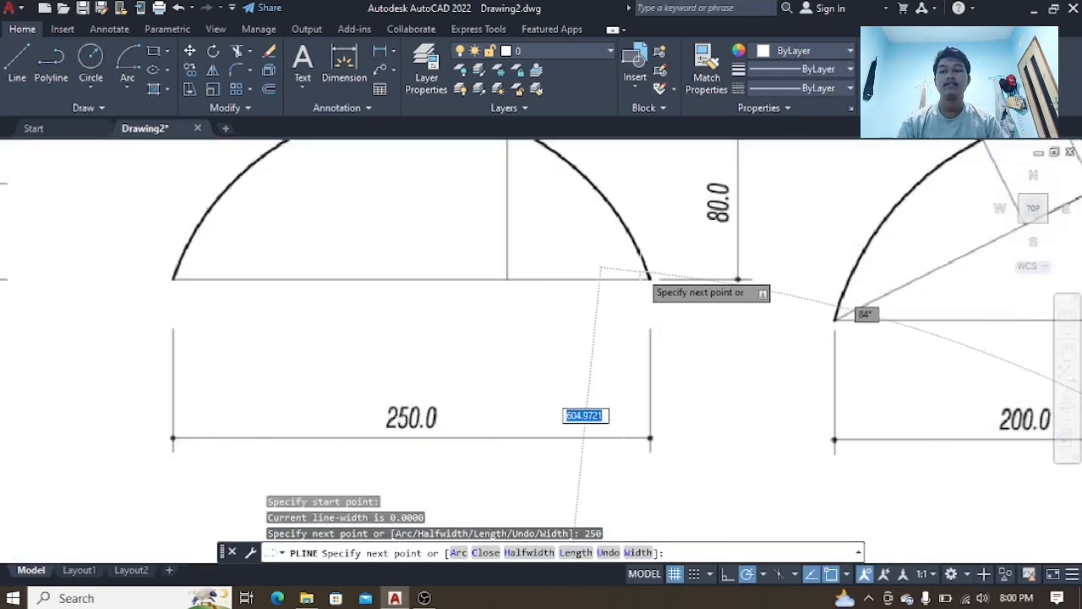
scroll(498, 355, "down", 8)
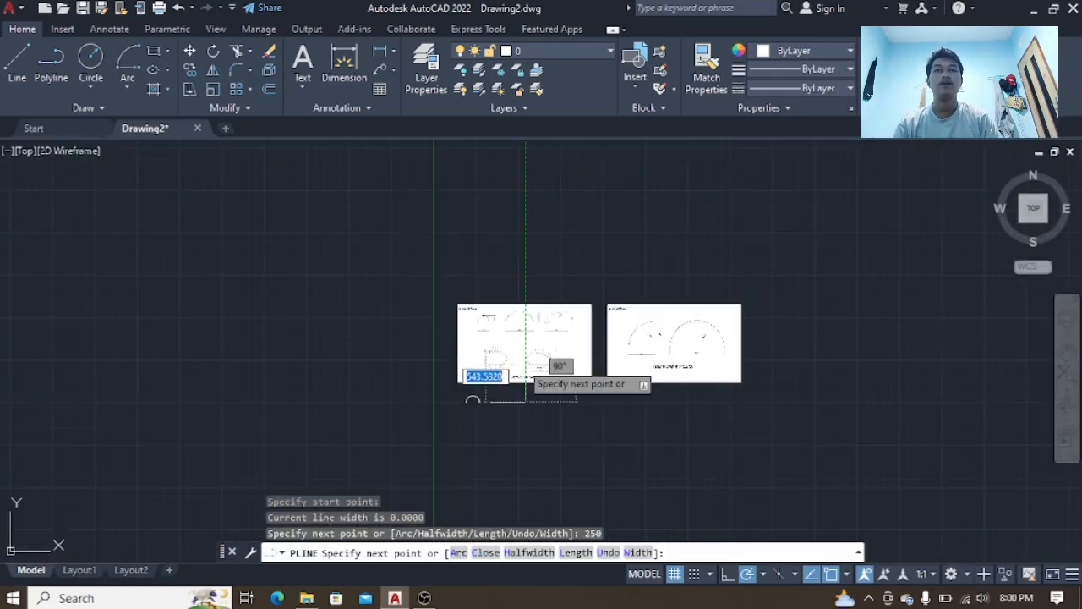
scroll(524, 287, "up", 3)
scroll(543, 258, "up", 4)
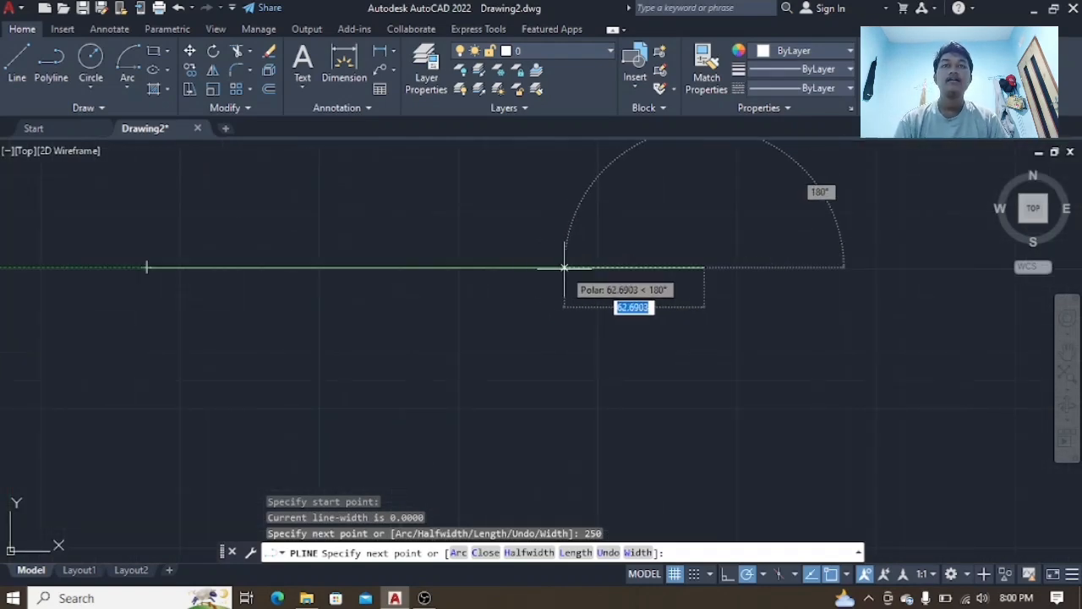
left_click(565, 268)
middle_click_drag(570, 181, 566, 242)
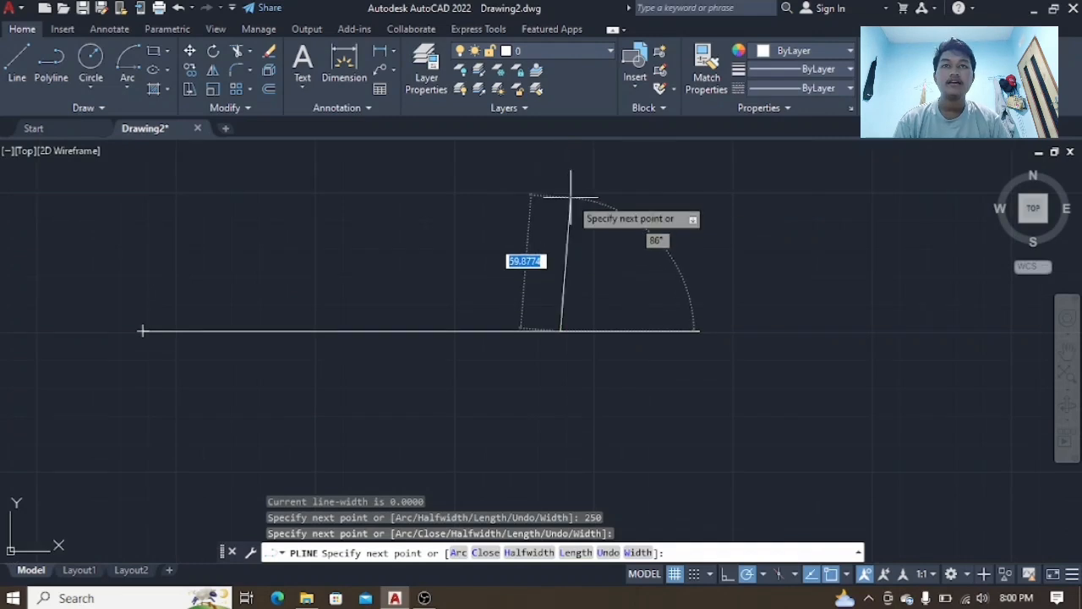
- Add a vertical 80 segment upward from that point on the baseline and end the polyline
type("80")
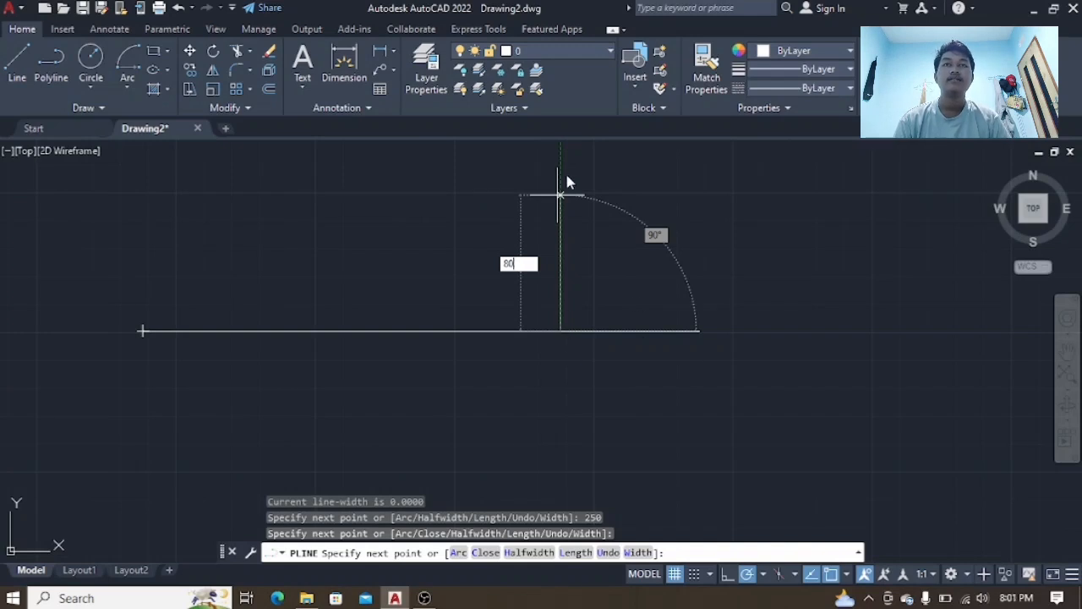
key("Return")
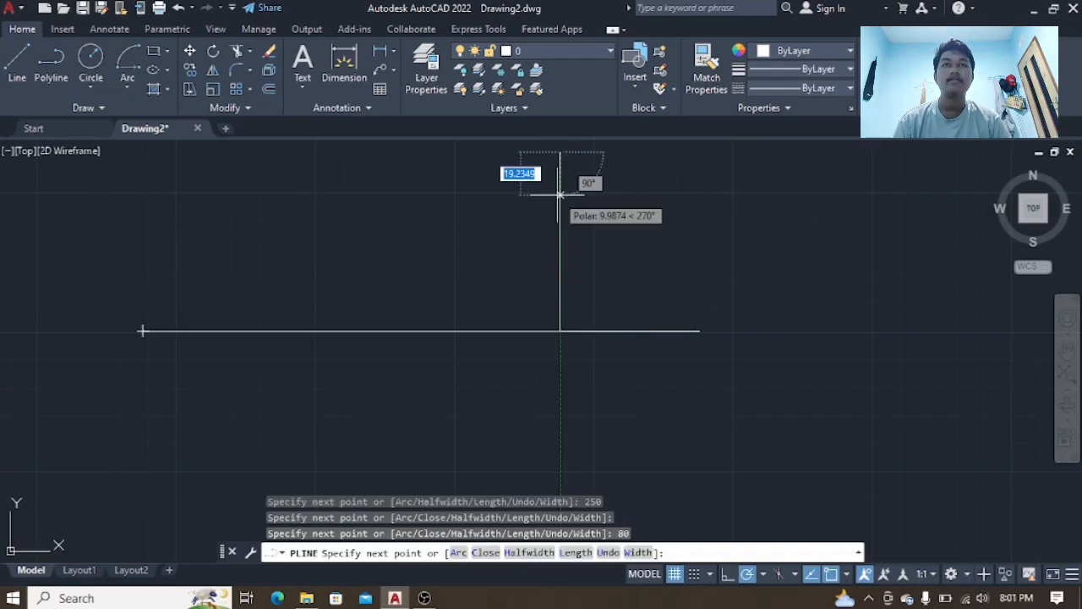
middle_click_drag(559, 190, 560, 295)
scroll(563, 291, "down", 2)
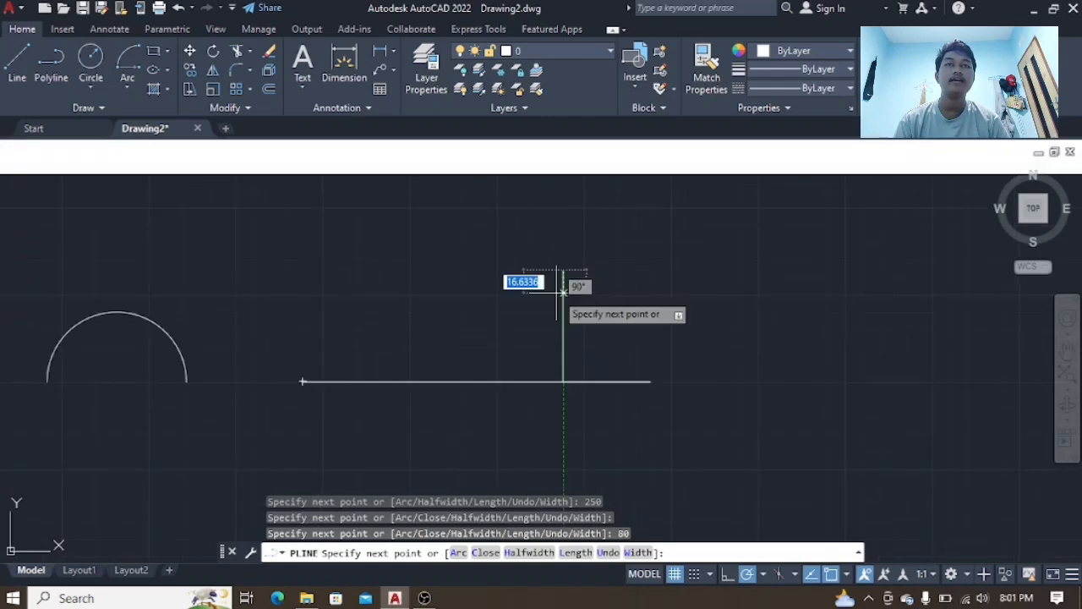
key("Escape")
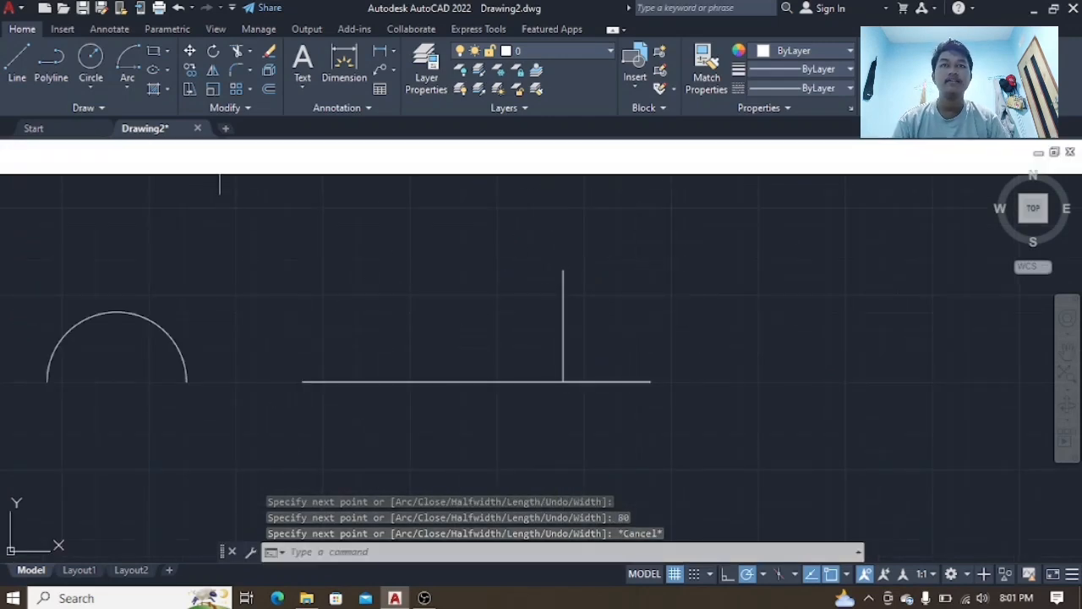
- Draw a 3-Point arc from the baseline's left end through the top of the 80 vertical to the baseline's right end
left_click(127, 88)
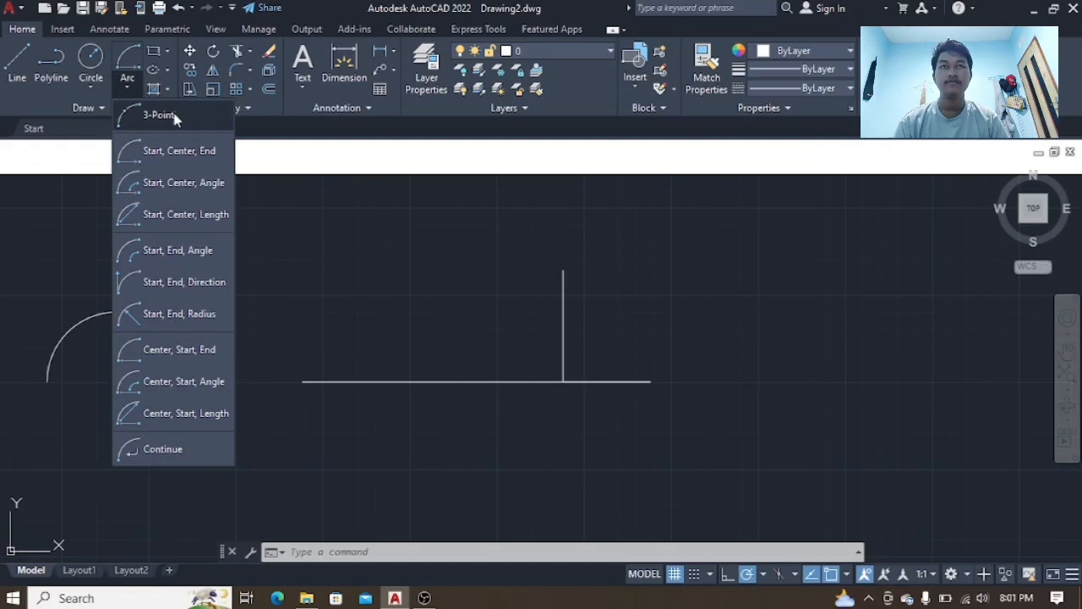
left_click(159, 116)
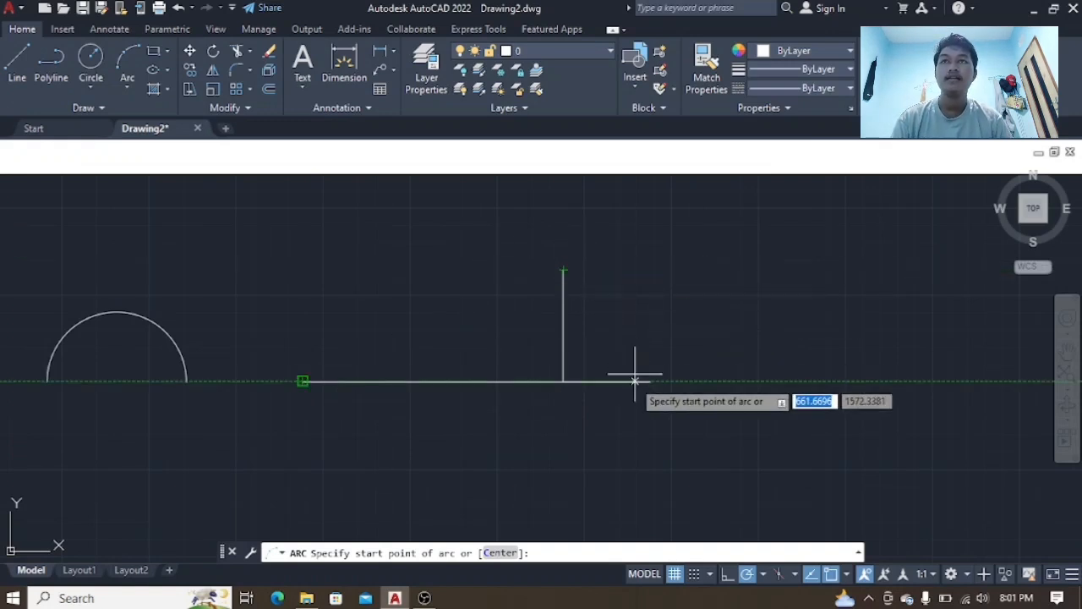
left_click(303, 381)
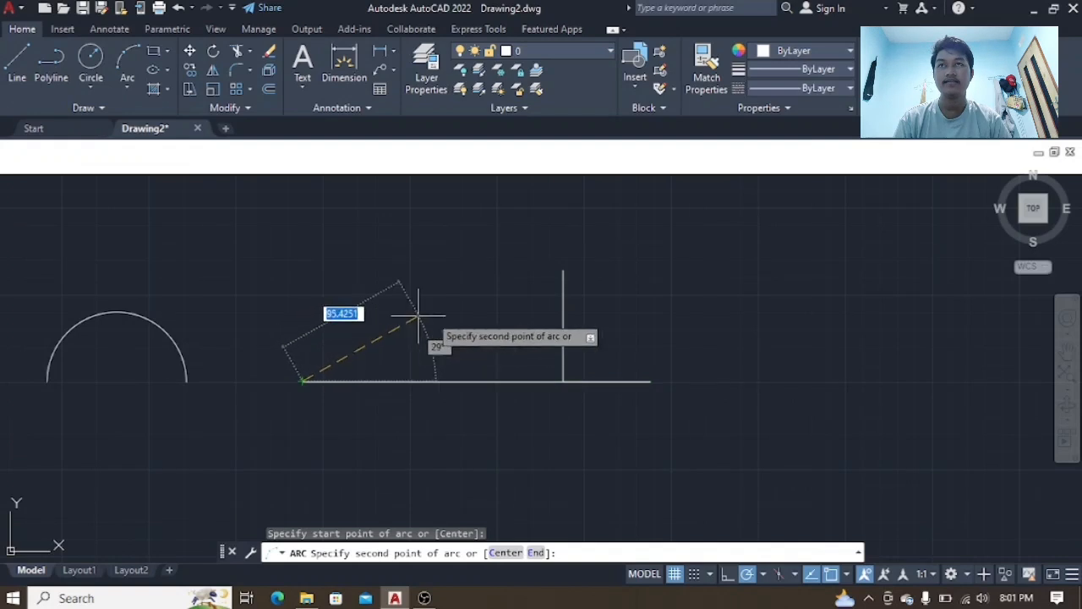
left_click(563, 270)
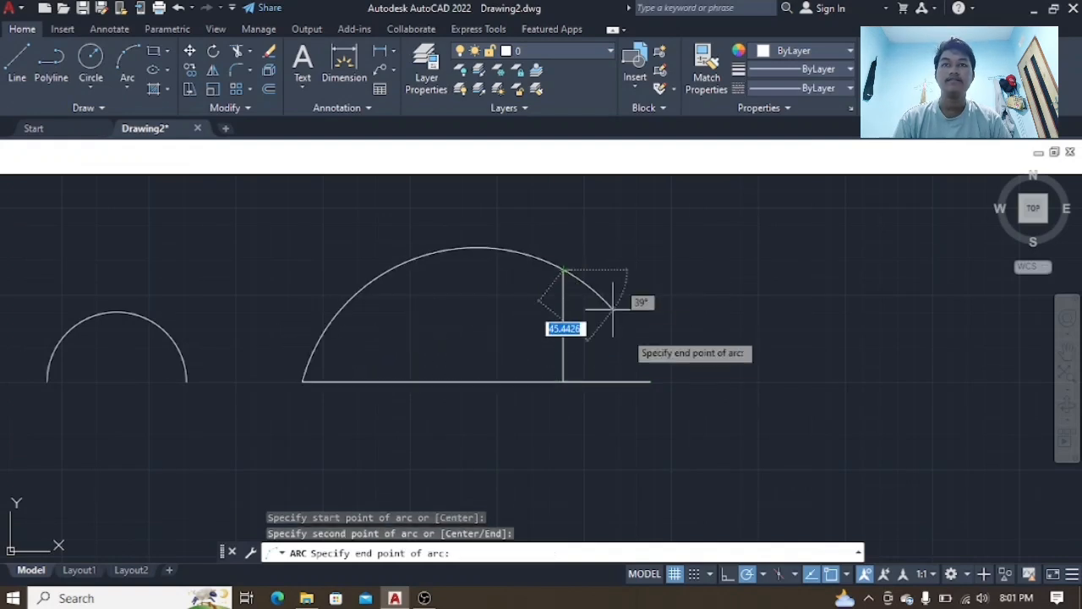
left_click(648, 381)
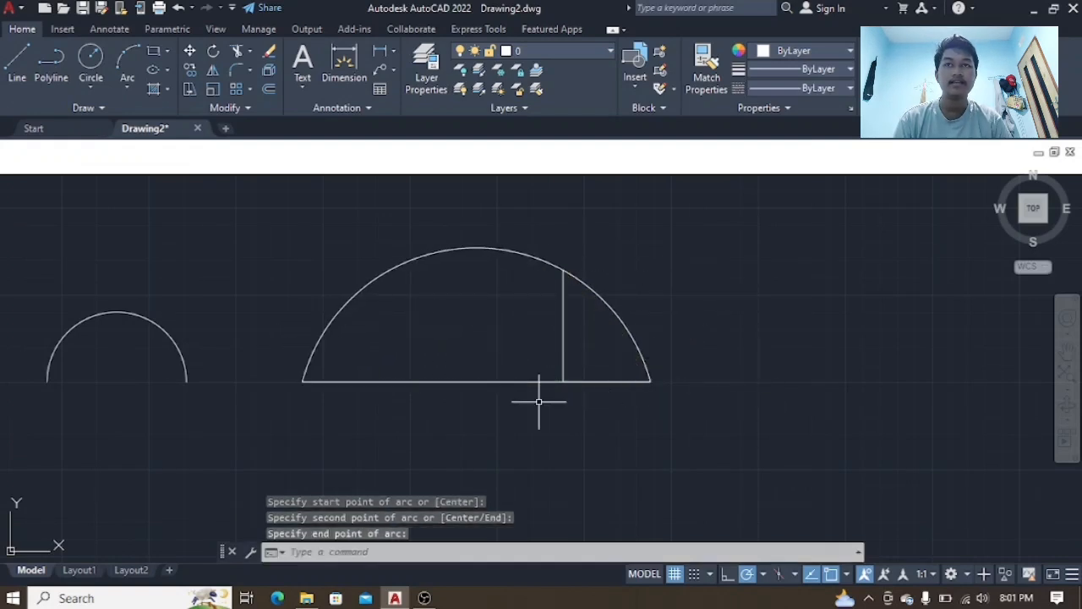
- Examine the dimensions of the third arc, the slanted one, in the upper row of the three-point arc exercise sheet
scroll(326, 429, "down", 3)
scroll(418, 364, "up", 6)
scroll(533, 323, "down", 3)
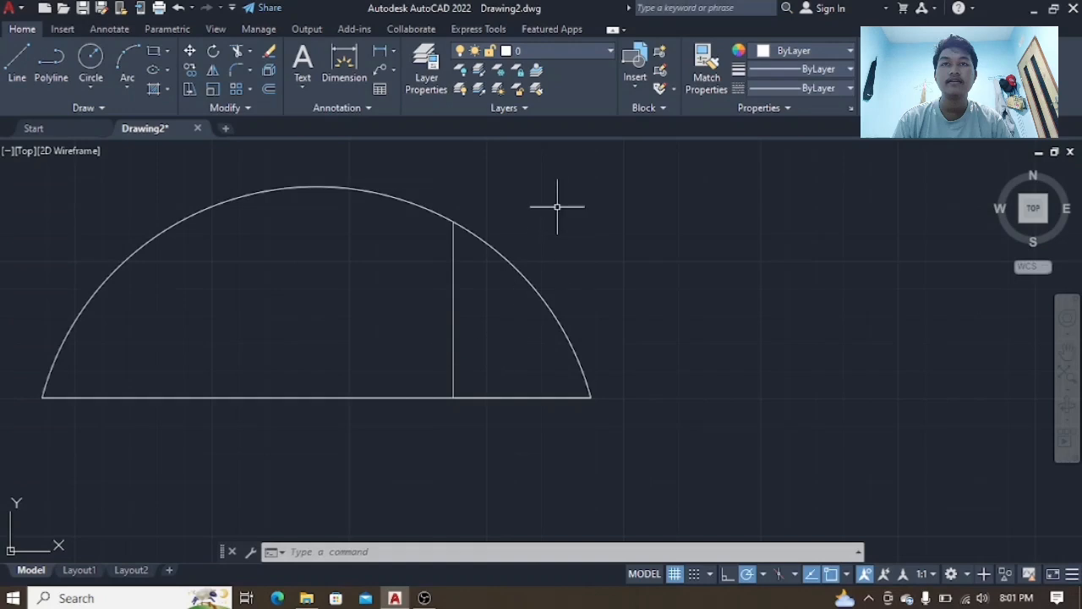
middle_click_drag(224, 371, 307, 280)
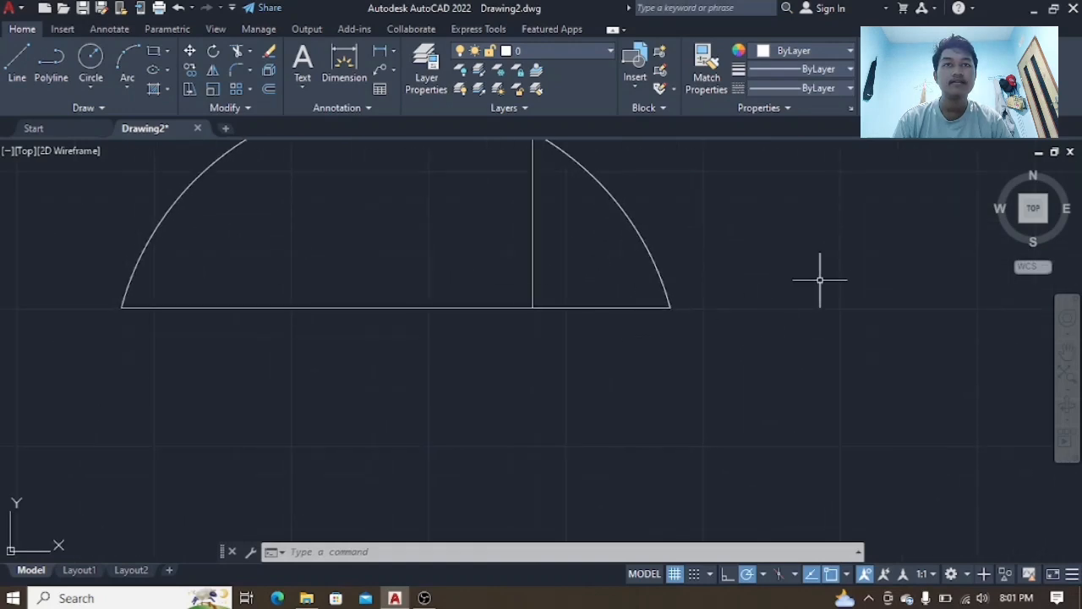
scroll(453, 273, "down", 4)
middle_click_drag(452, 273, 454, 421)
scroll(380, 380, "down", 5)
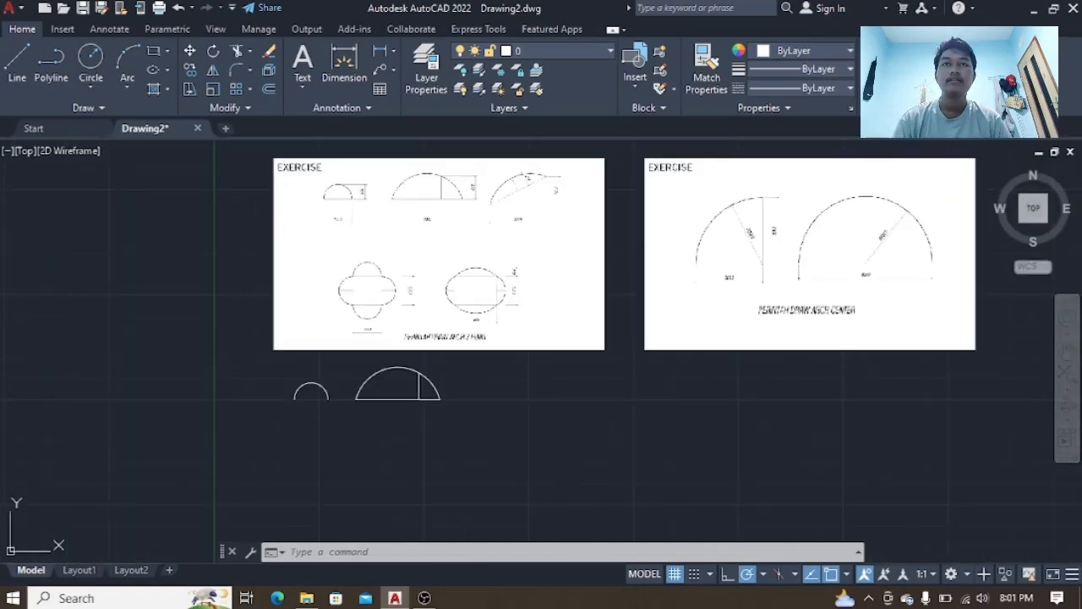
scroll(550, 174, "up", 6)
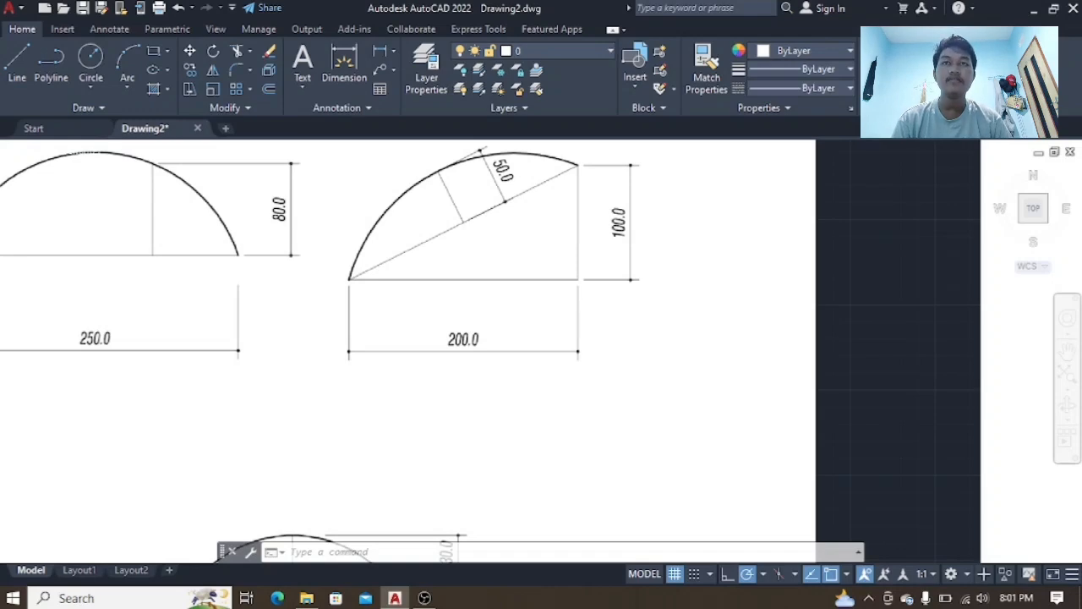
scroll(583, 372, "down", 4)
scroll(613, 224, "up", 3)
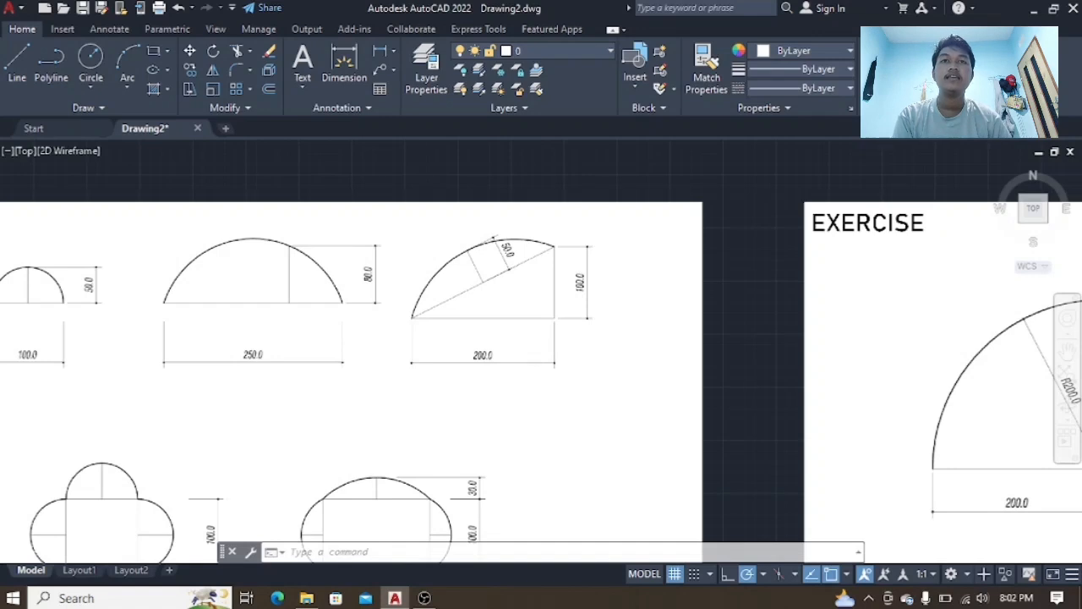
scroll(496, 271, "up", 4)
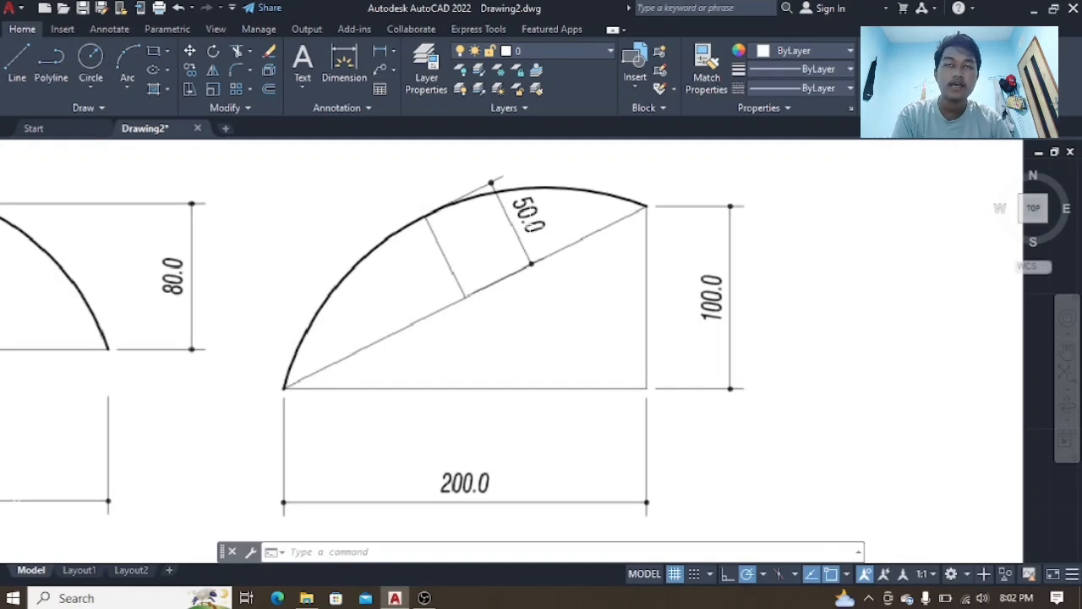
- Start a polyline in the empty area to the right of the 250-wide arc, level with its baseline
scroll(314, 436, "down", 8)
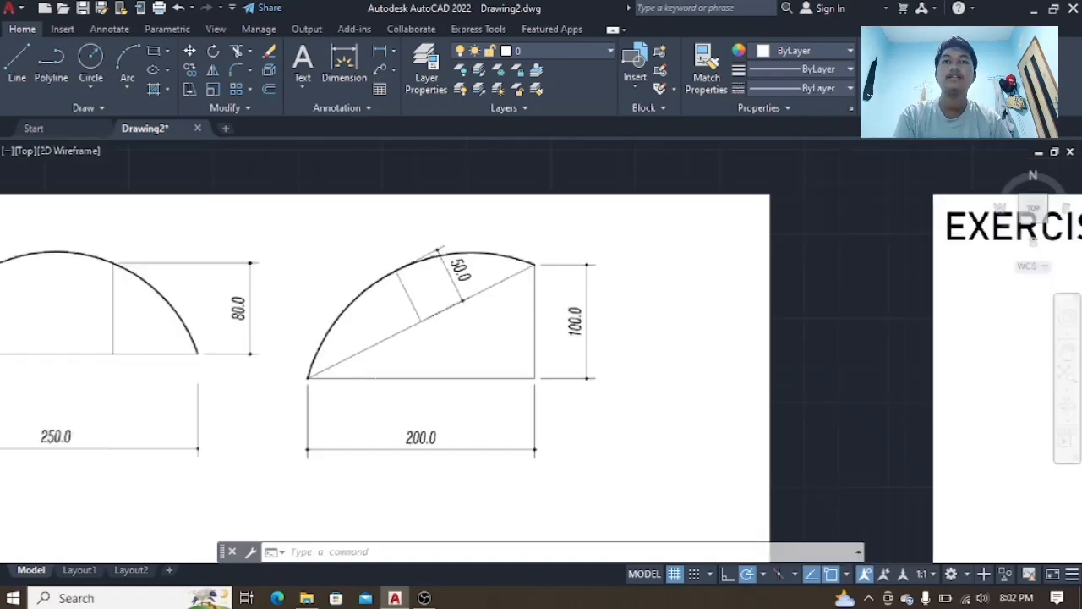
scroll(415, 334, "up", 3)
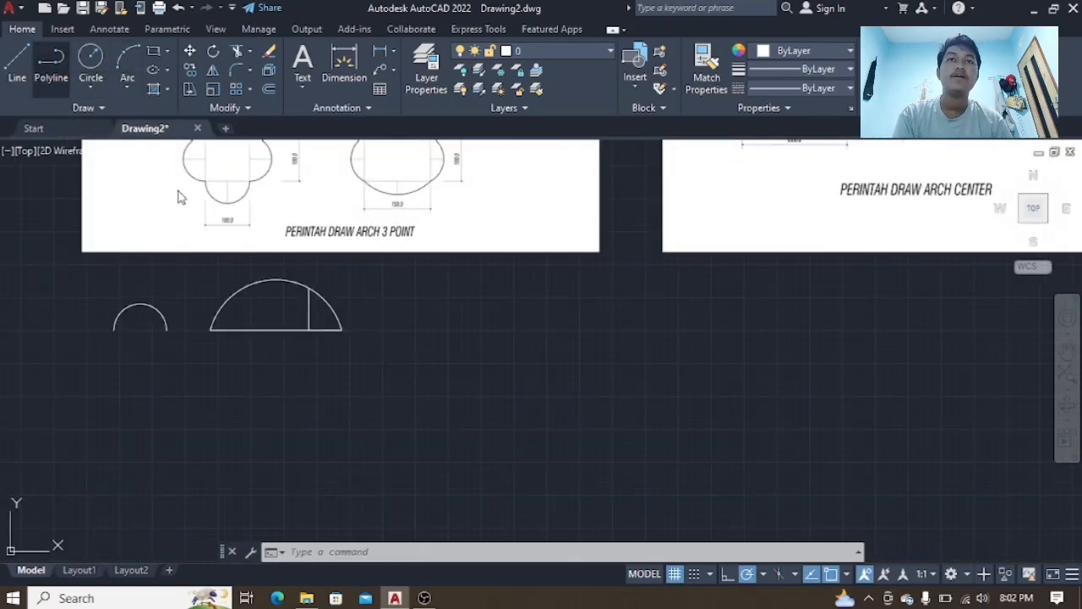
left_click(50, 77)
scroll(342, 332, "up", 2)
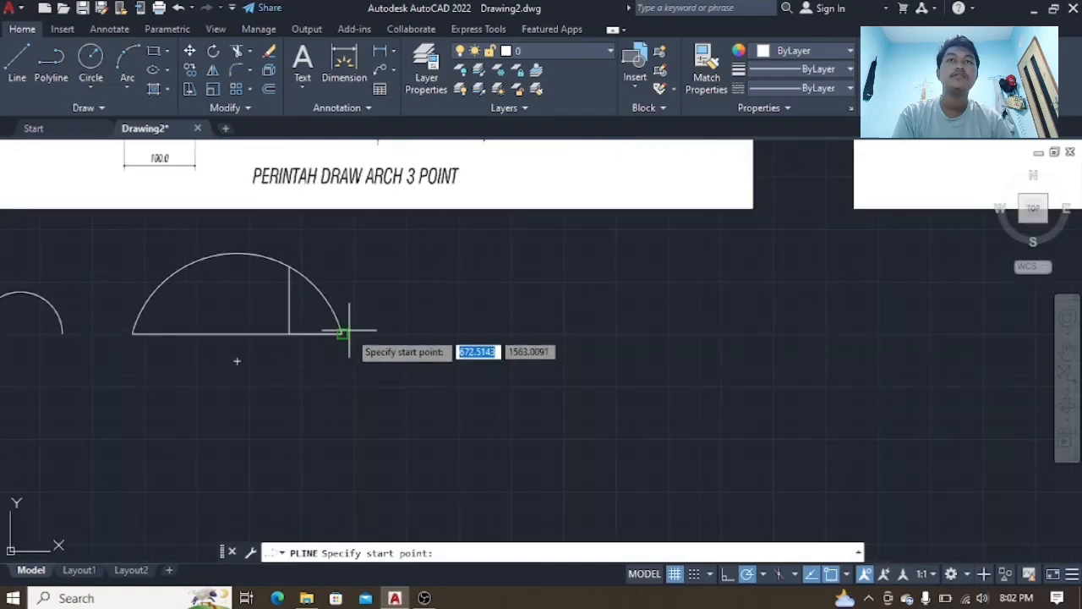
left_click(445, 333)
type("150")
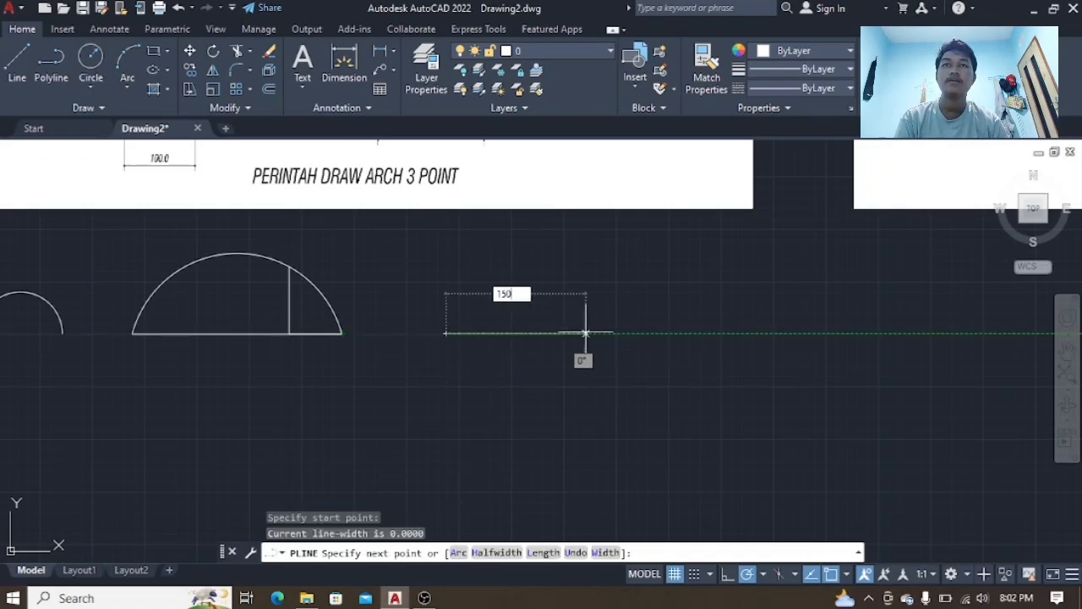
key("Return")
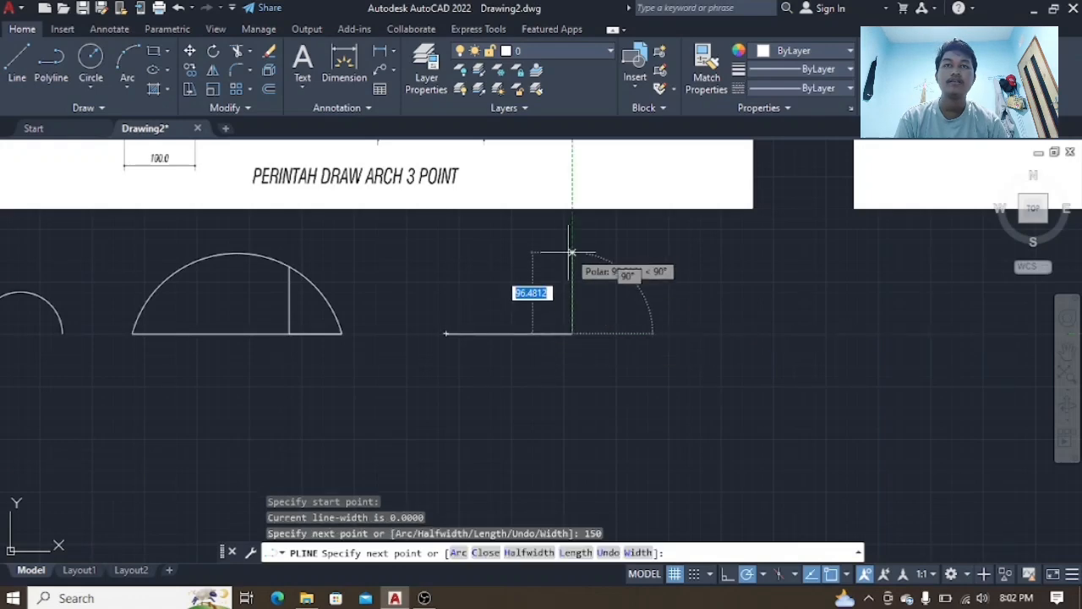
type("100")
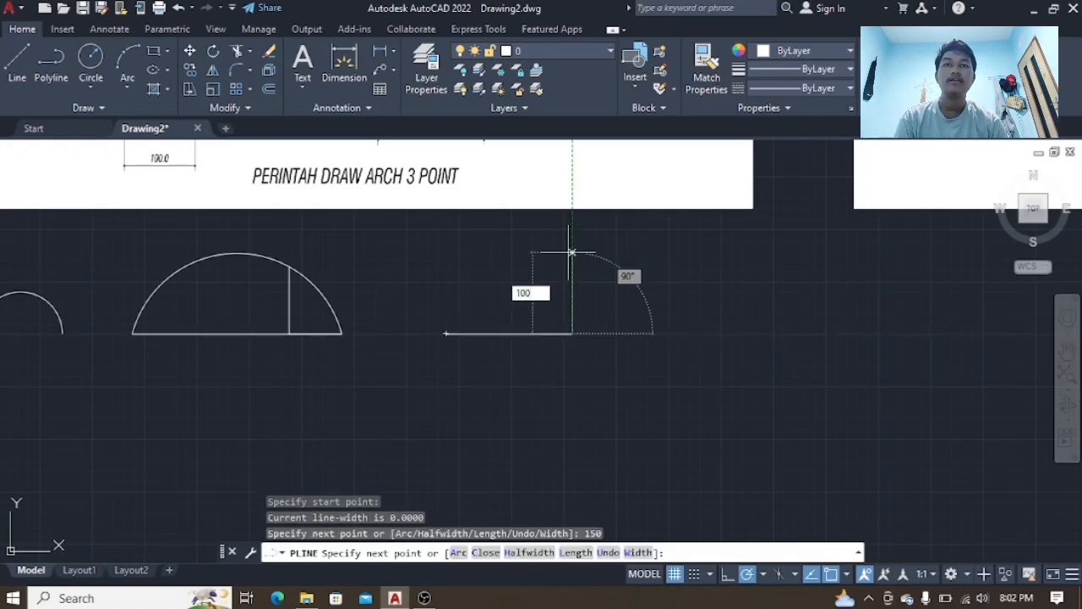
key("Return")
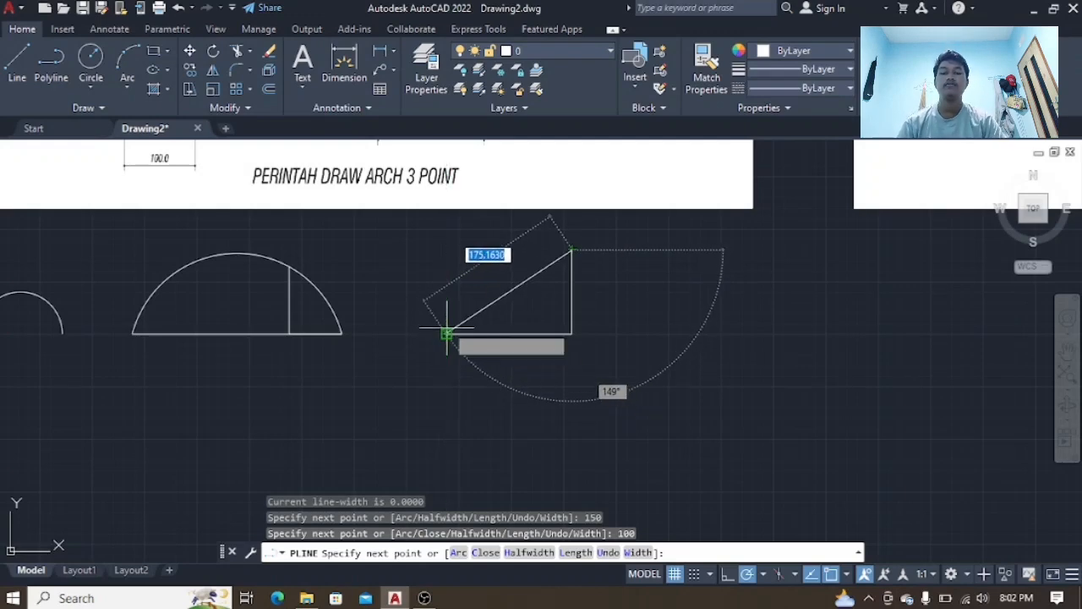
key("ctrl+z")
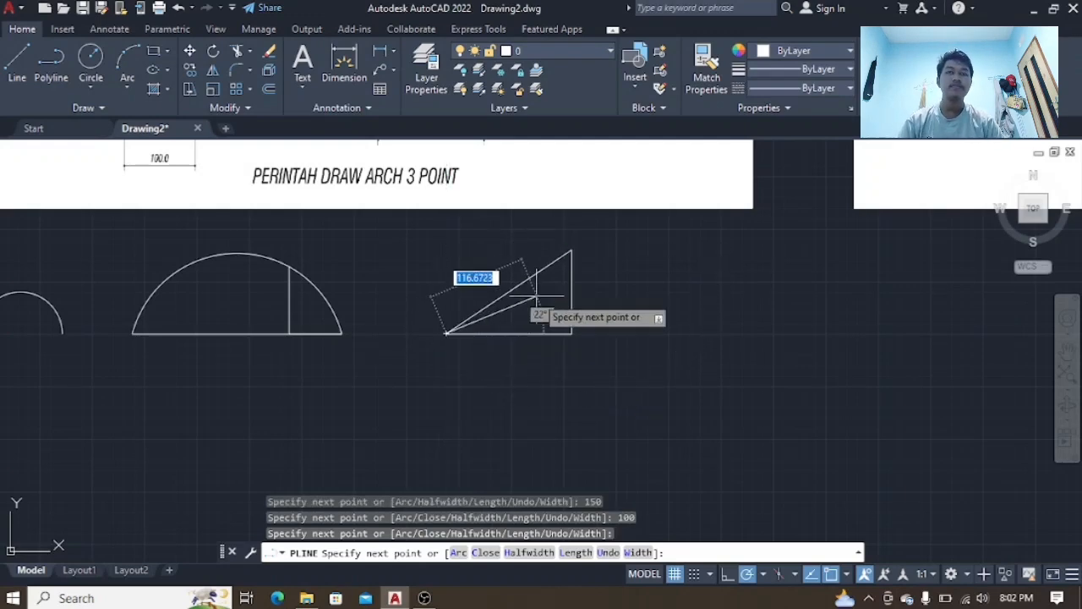
key("ctrl+z")
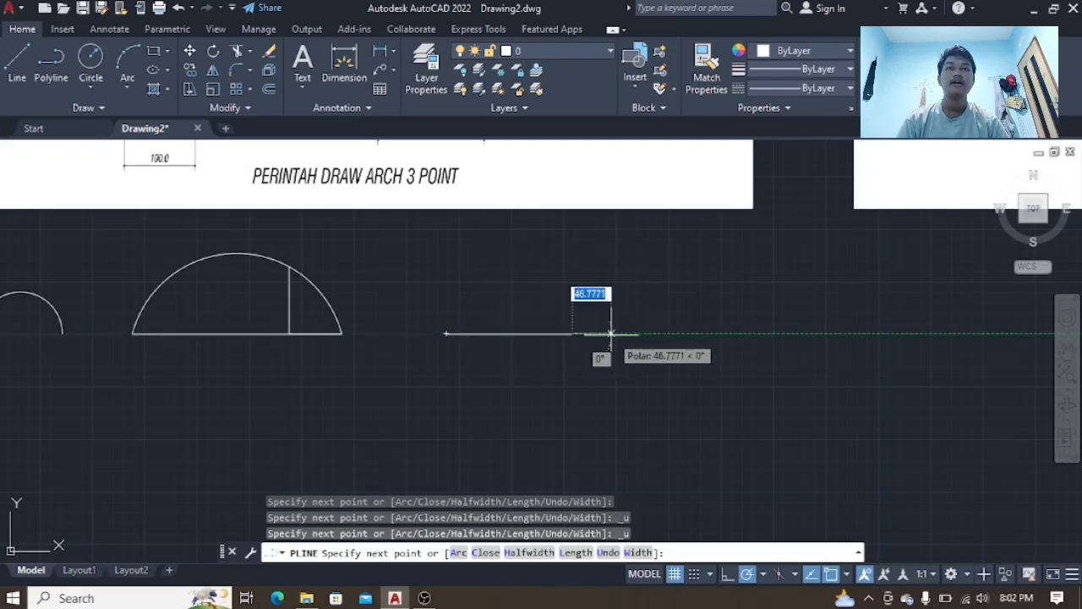
key("ctrl+z")
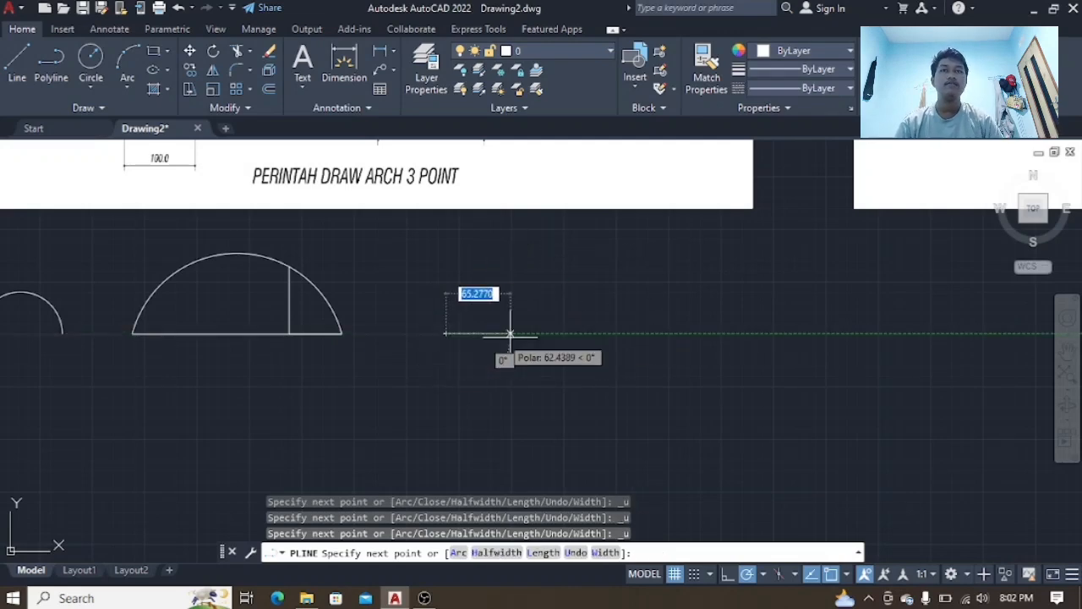
- Draw the polyline 200 to the right and 100 vertically upward, and bring it back to its start point as a right triangle
type("200")
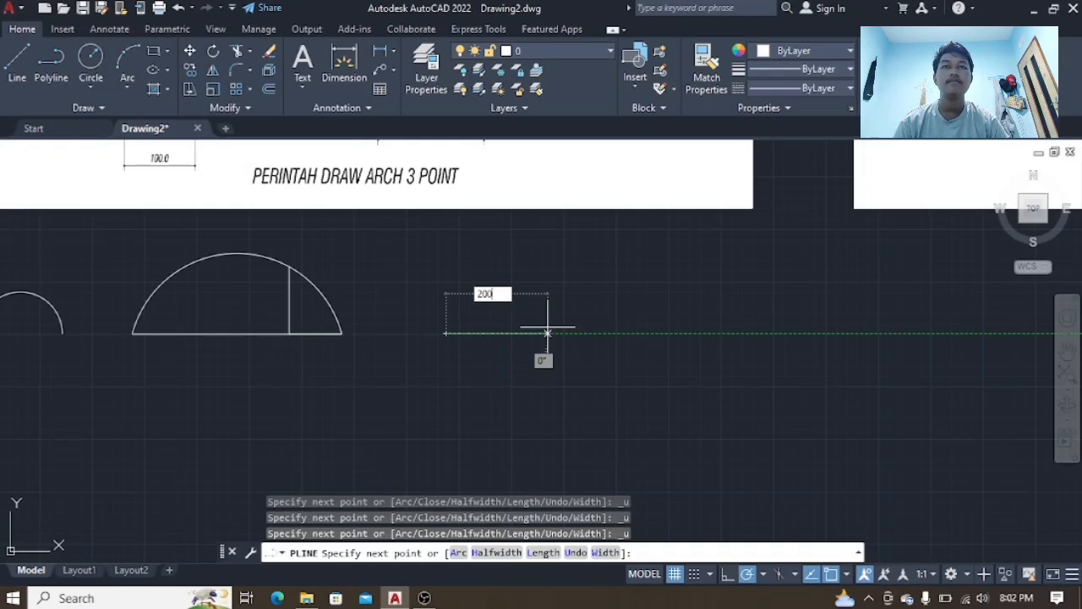
key("Return")
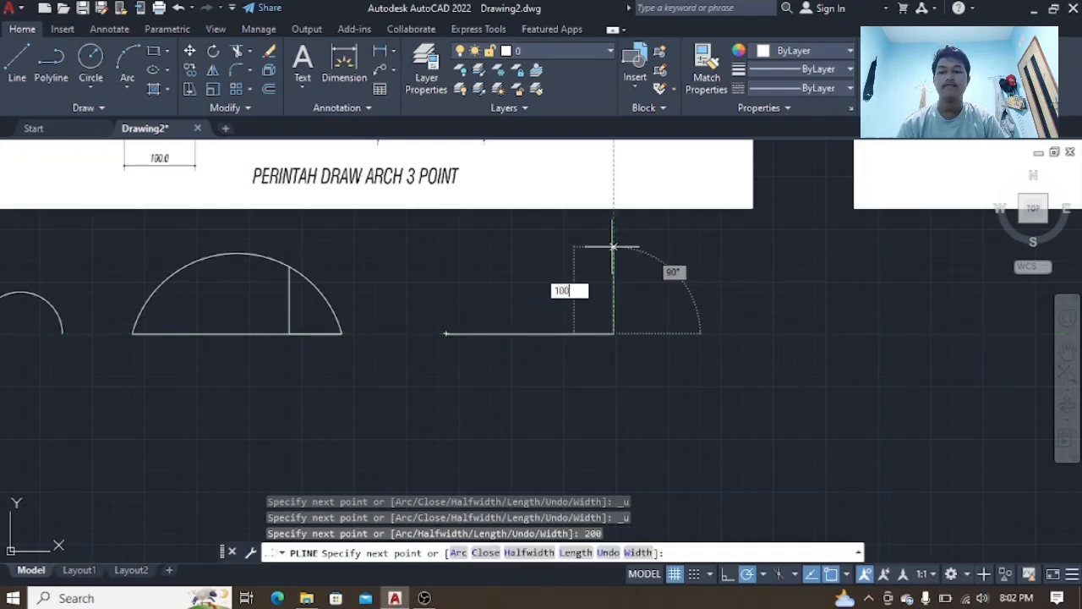
type("100")
key("Return")
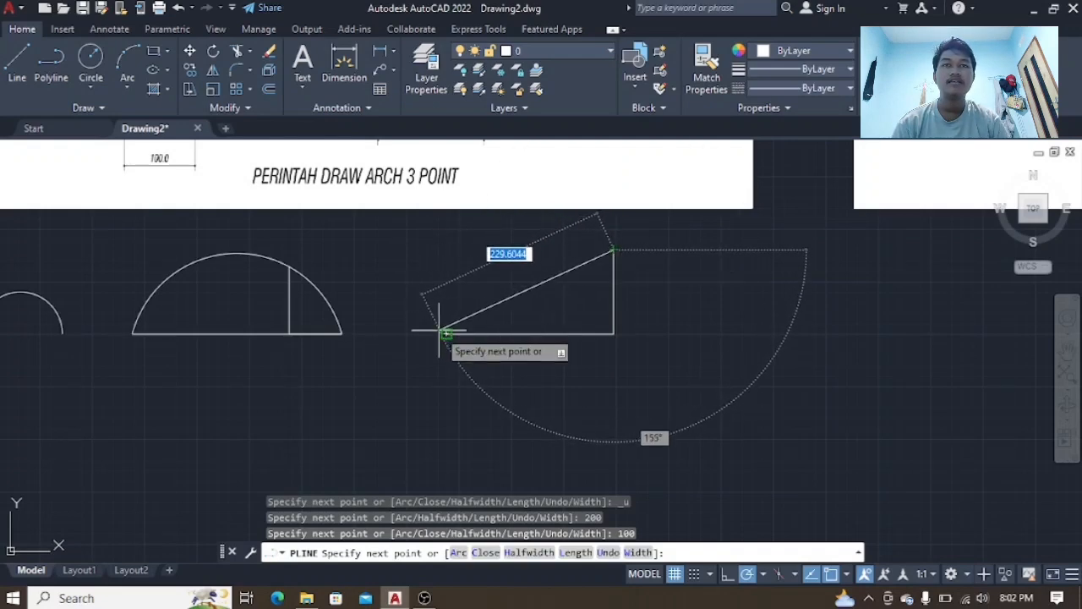
left_click(446, 333)
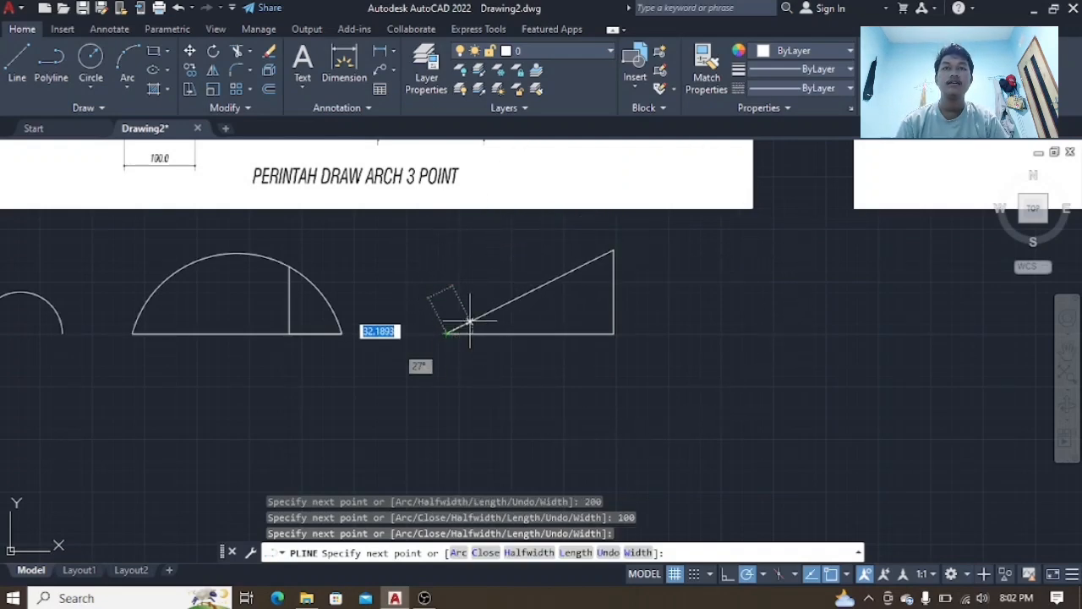
- Continue the polyline 112 along the slanted side, add a 50 segment perpendicular to it toward the upper left, and end the polyline
scroll(561, 261, "up", 2)
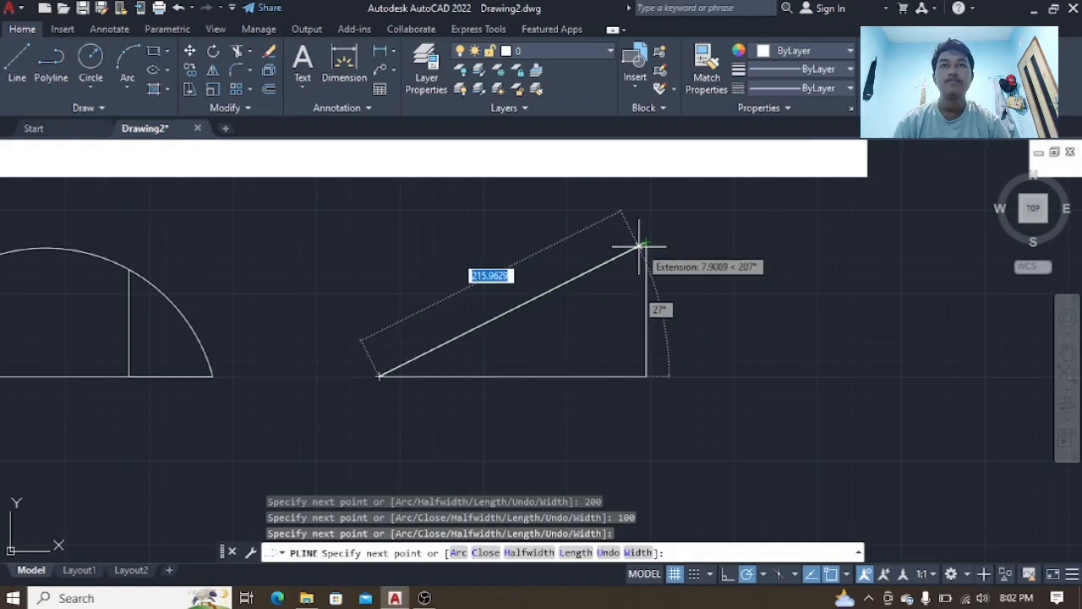
scroll(646, 244, "up", 2)
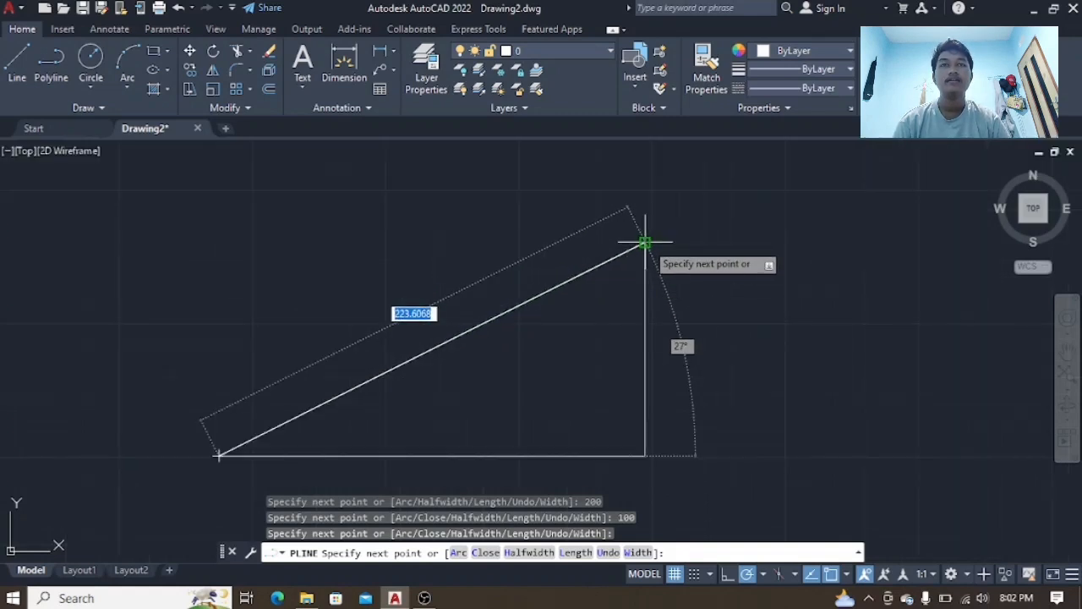
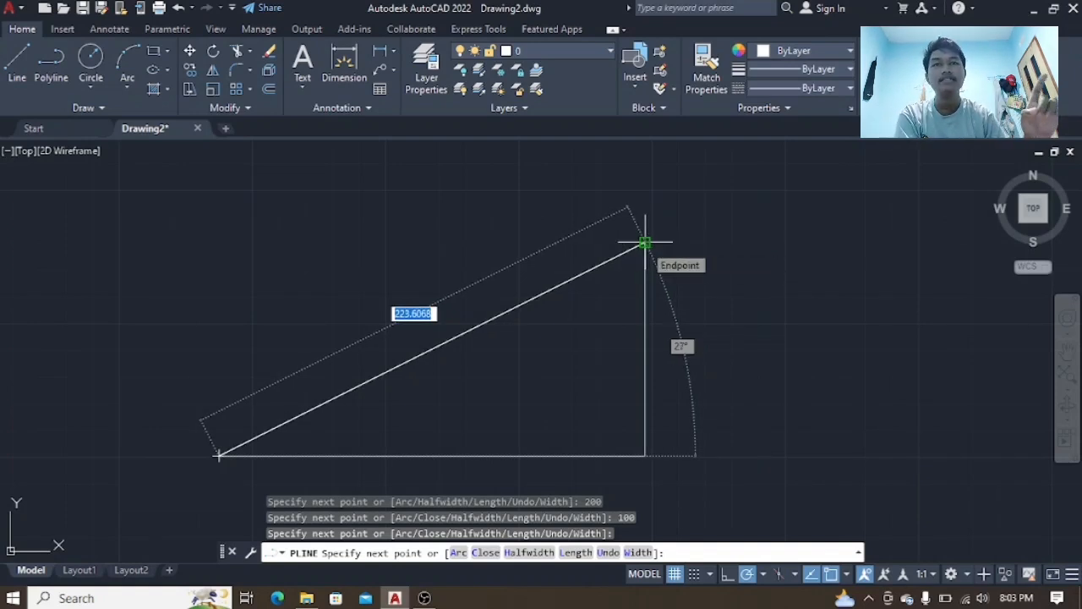
type("11")
key("Return")
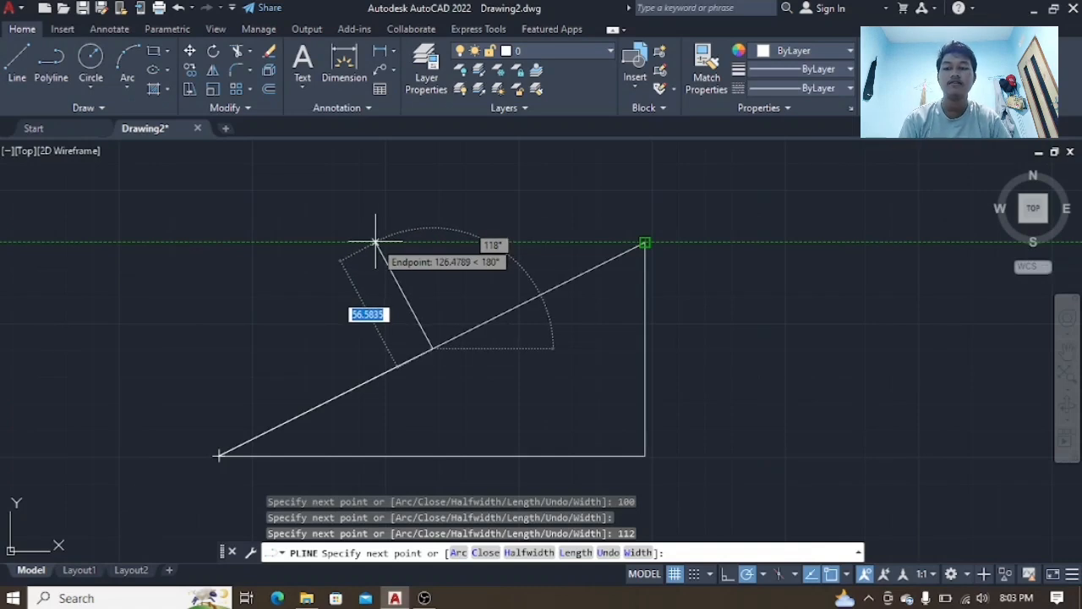
type("50")
key("Return")
key("Escape")
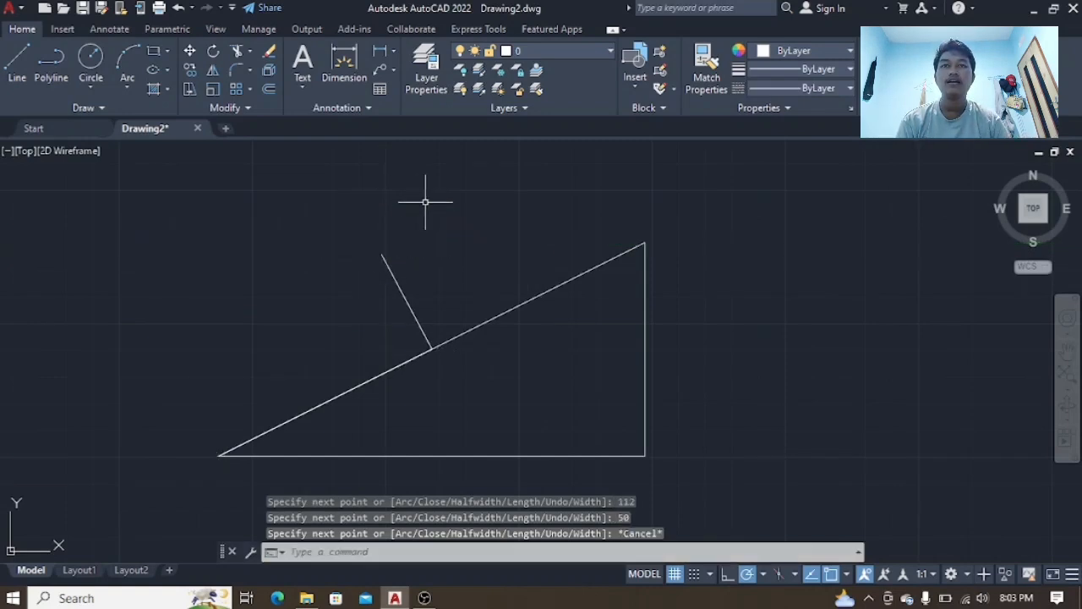
- Draw a 3-Point arc from the triangle's lower-left corner through the free end of the 50 segment to its upper-right corner
scroll(533, 241, "down", 2)
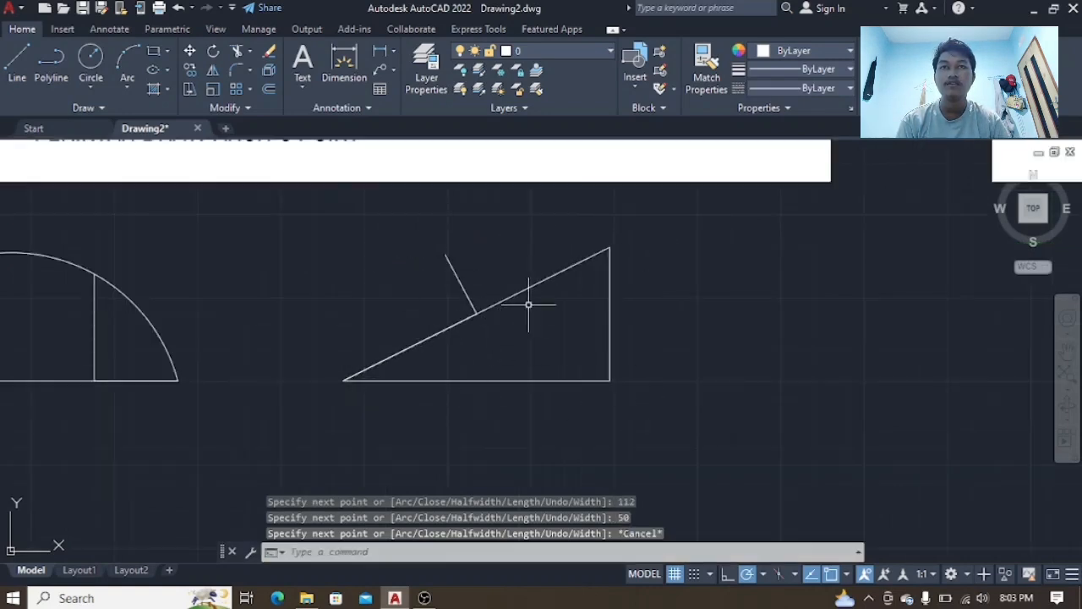
middle_click_drag(478, 407, 504, 416)
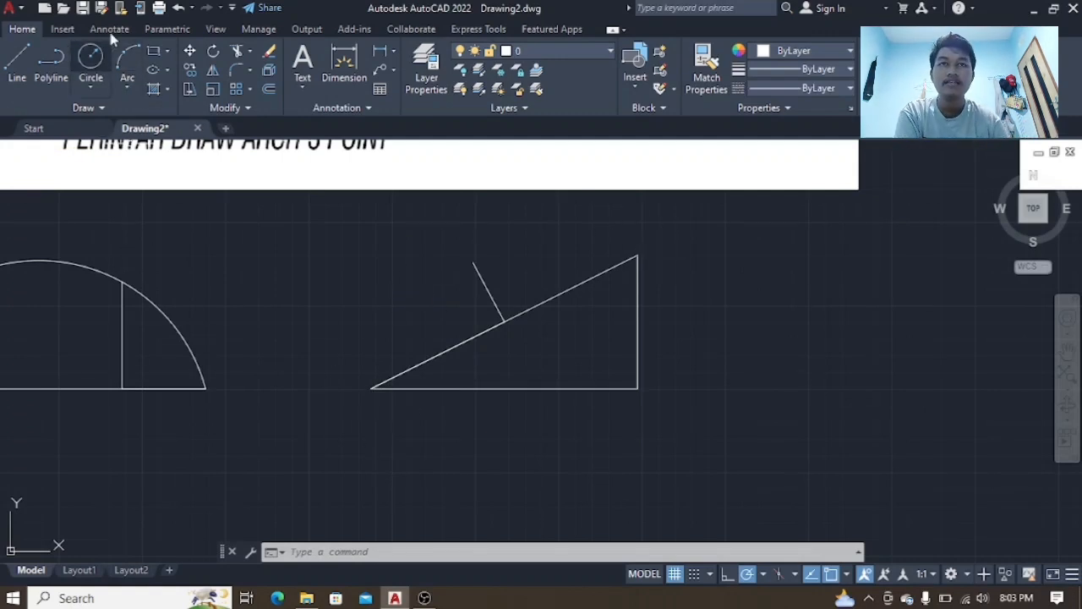
left_click(131, 88)
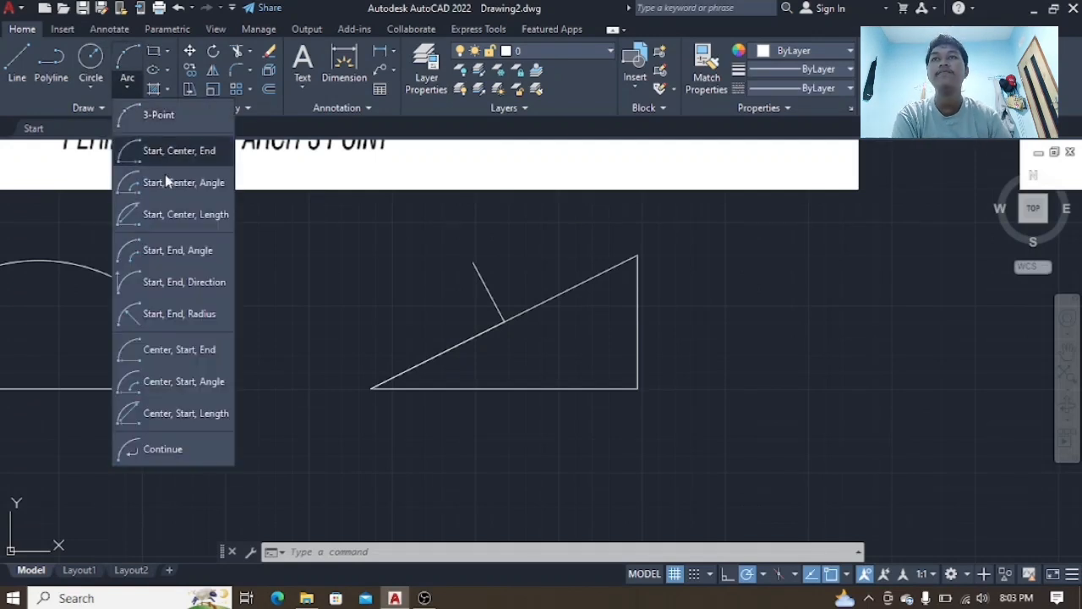
left_click(142, 116)
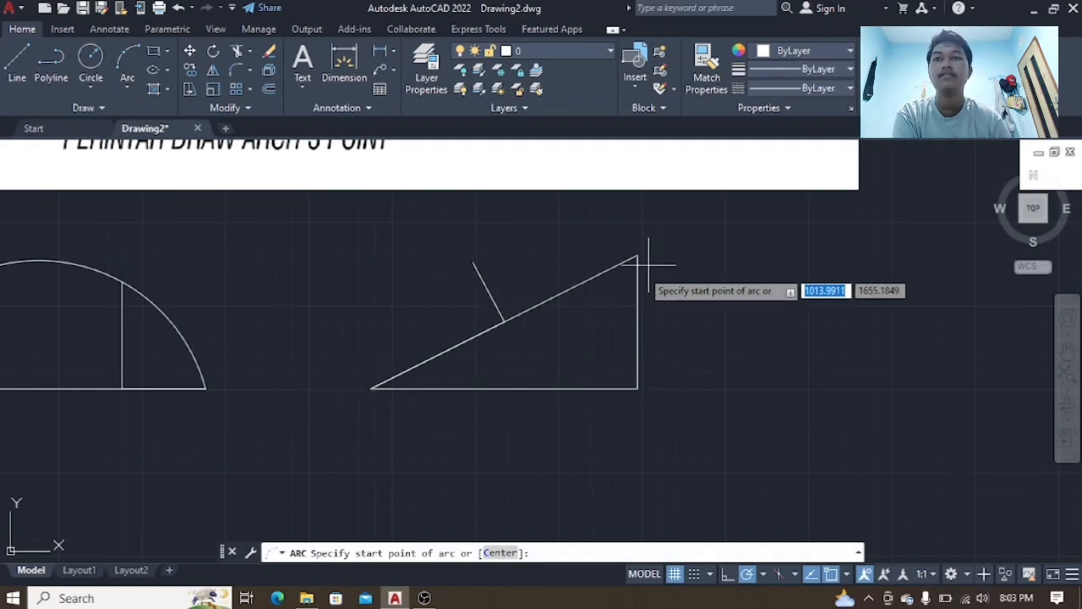
left_click(372, 388)
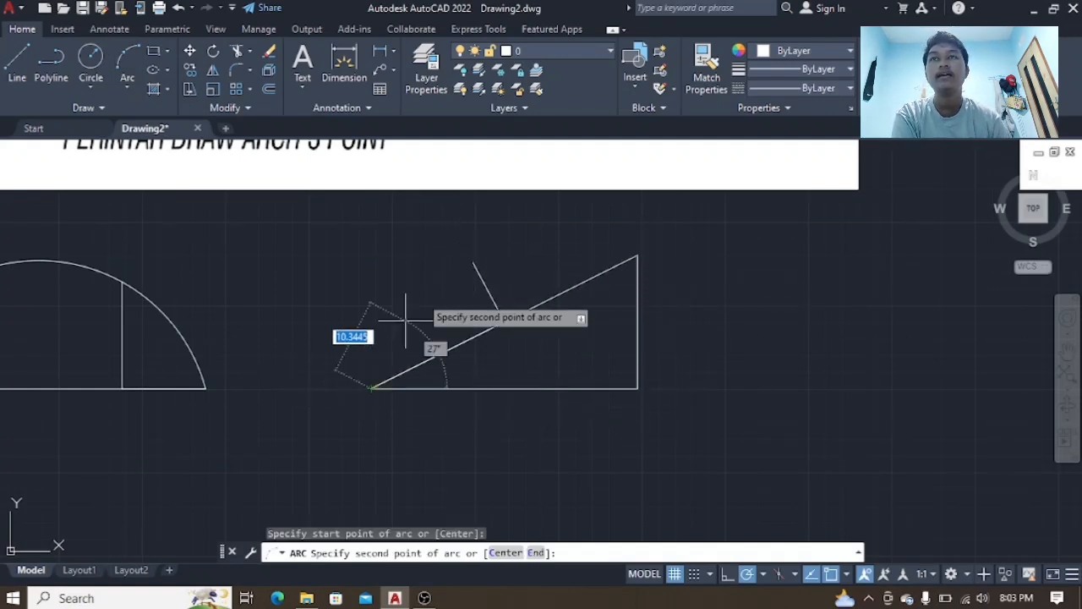
left_click(473, 262)
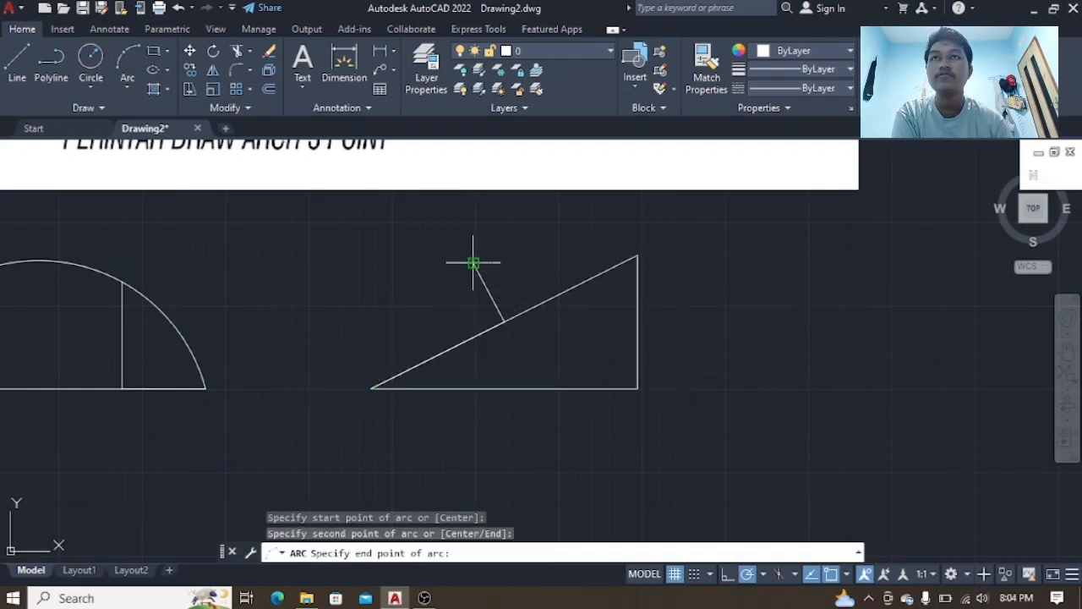
left_click(638, 254)
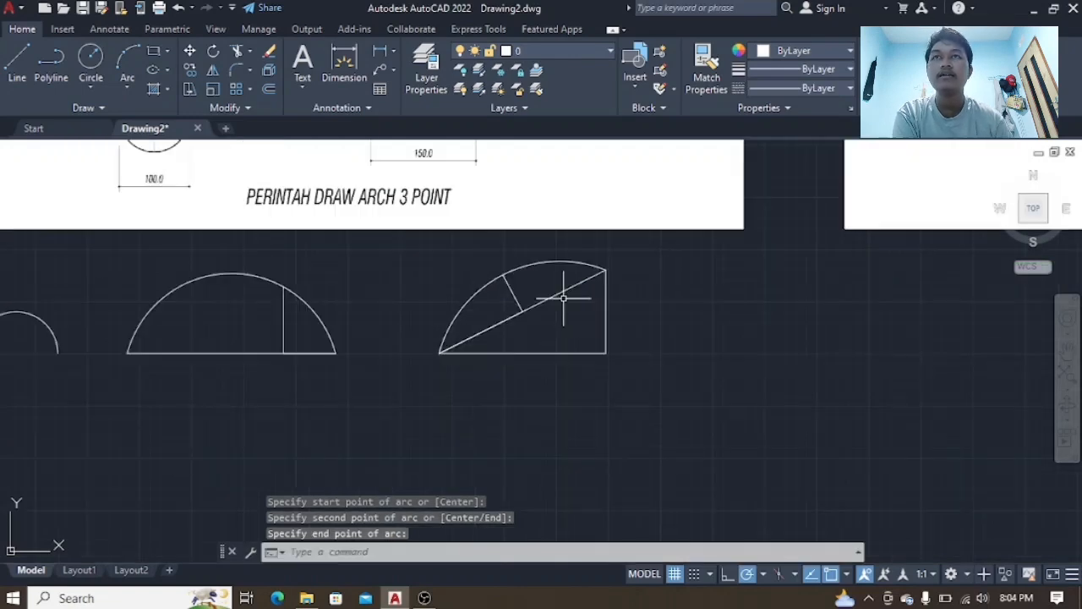
- Examine the slanted arc's dimensions and the two lower-row figures on the three-point arc exercise sheet
scroll(558, 291, "down", 4)
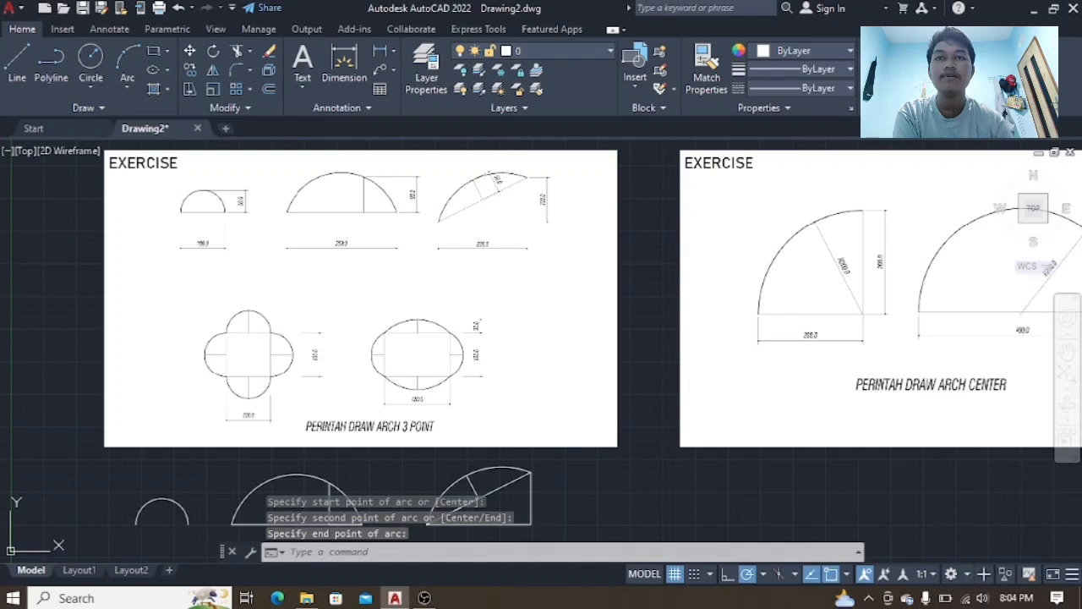
scroll(522, 161, "up", 4)
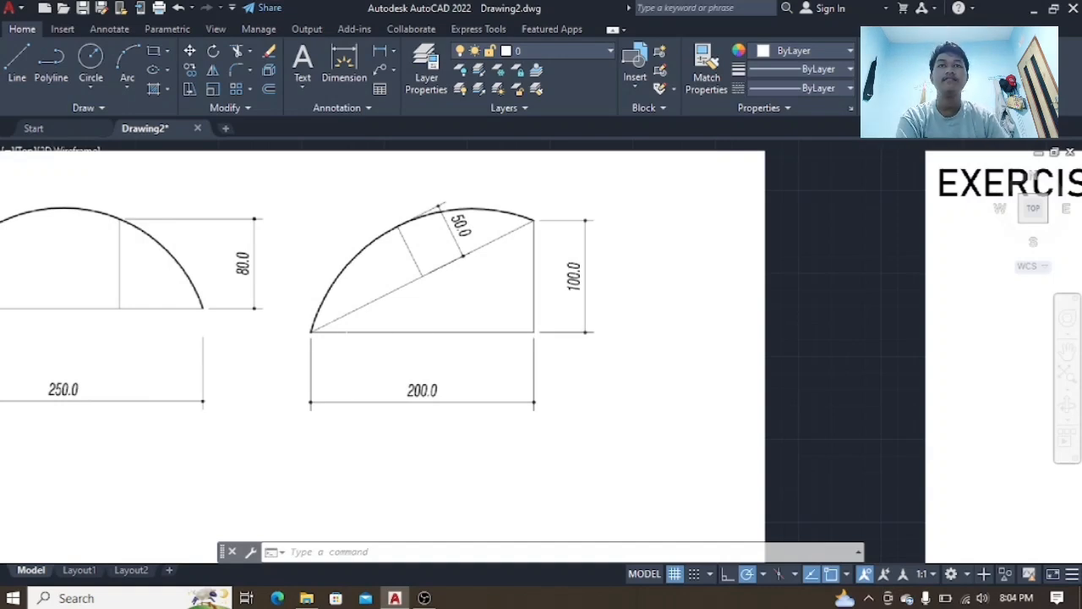
scroll(240, 381, "down", 5)
middle_click_drag(240, 381, 323, 249)
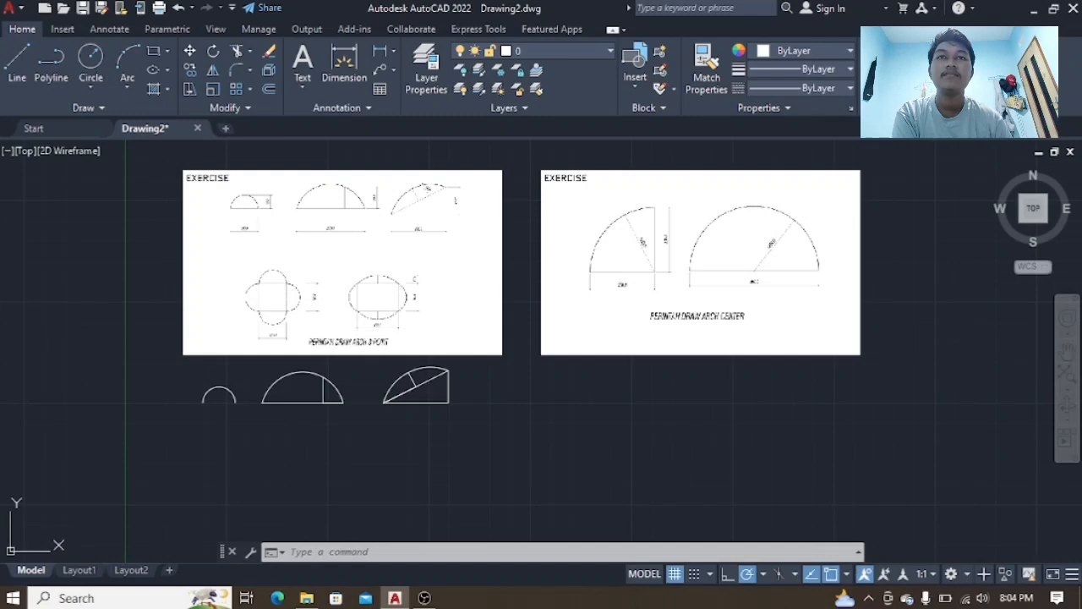
scroll(330, 287, "up", 2)
scroll(232, 304, "up", 2)
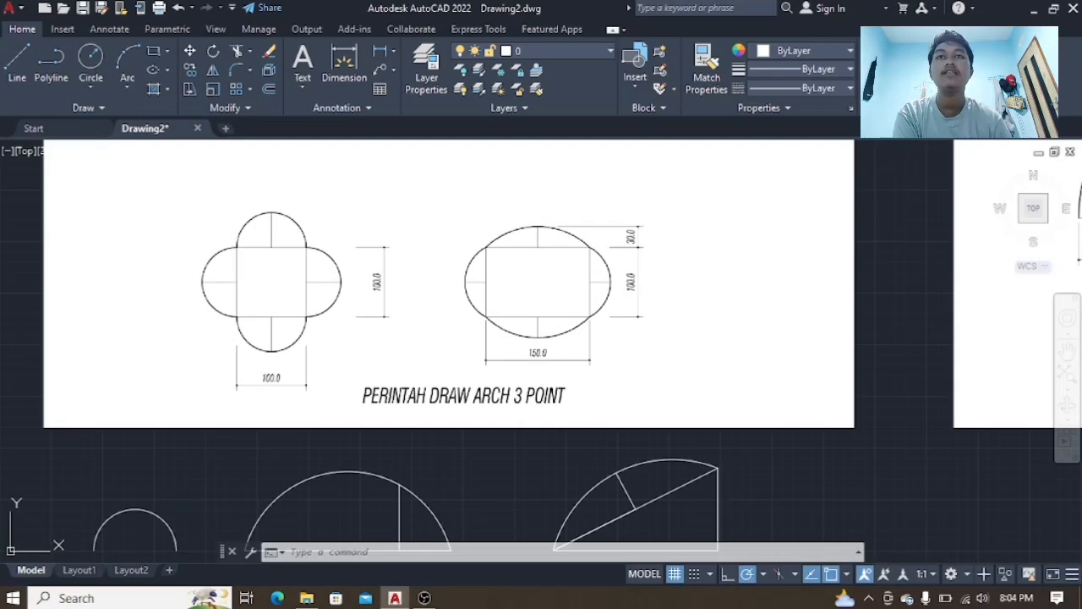
scroll(338, 279, "down", 4)
mouse_move(305, 270)
middle_mouse_down()
mouse_move(347, 278)
mouse_move(361, 255)
middle_mouse_up()
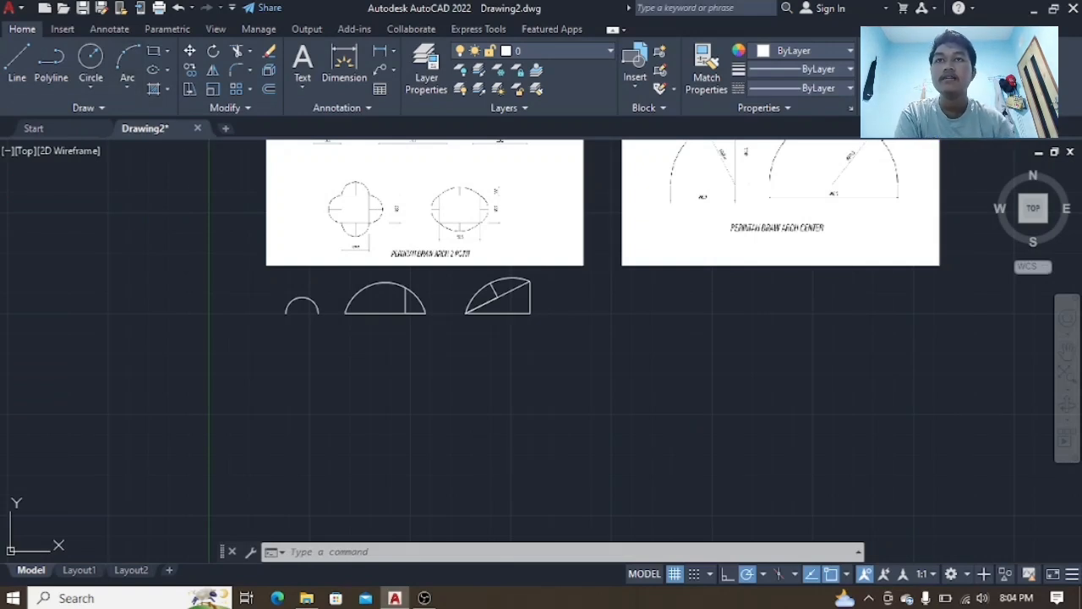
- Start a Start, Center, End arc in the empty area below the small 100-wide arc
left_click(128, 91)
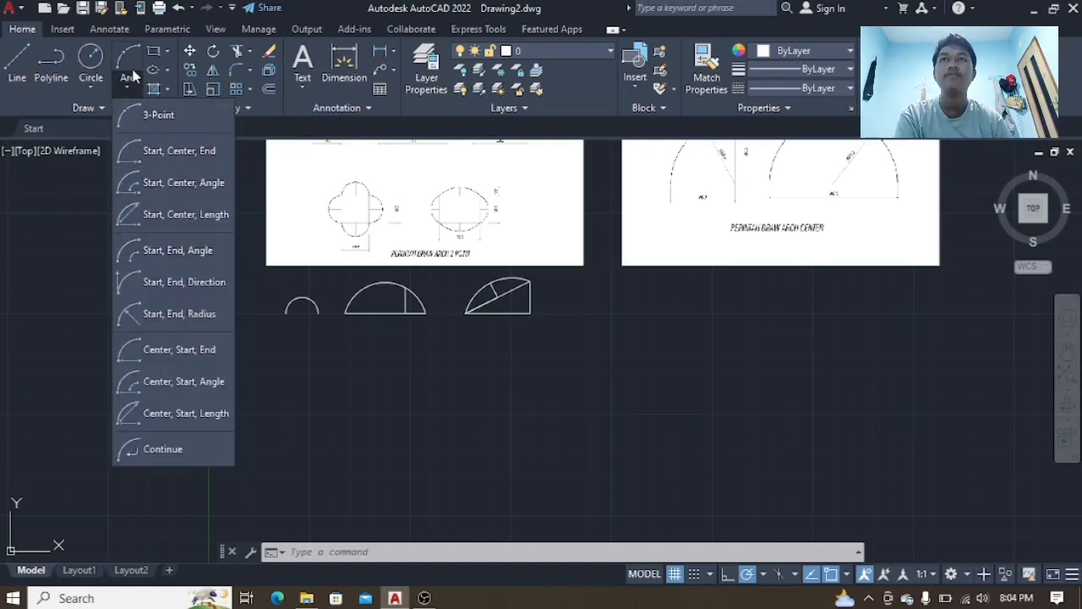
left_click(180, 153)
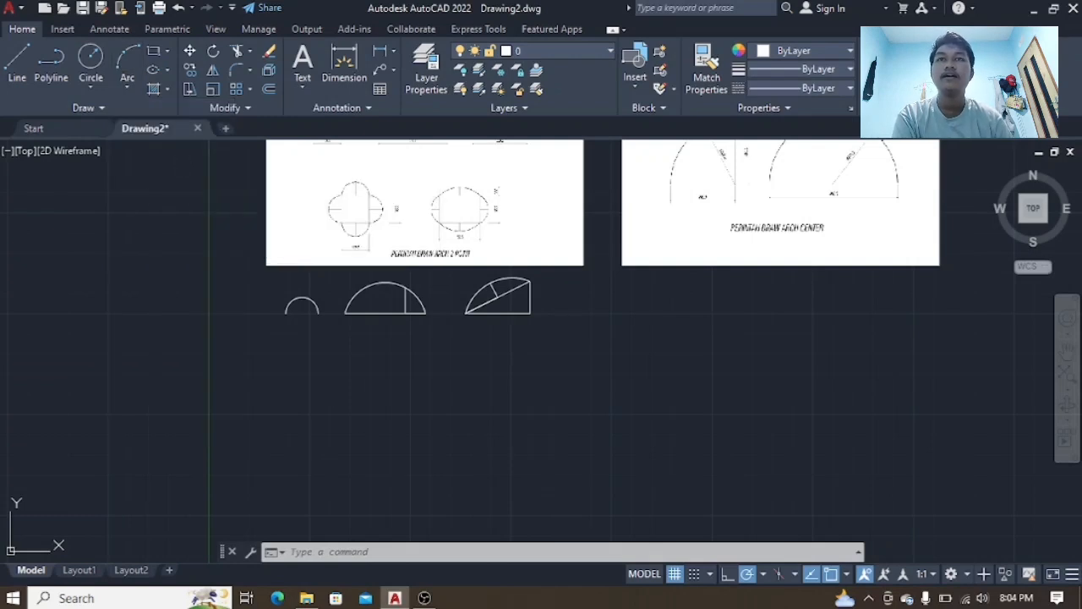
middle_click_drag(357, 359, 364, 286)
scroll(358, 321, "up", 2)
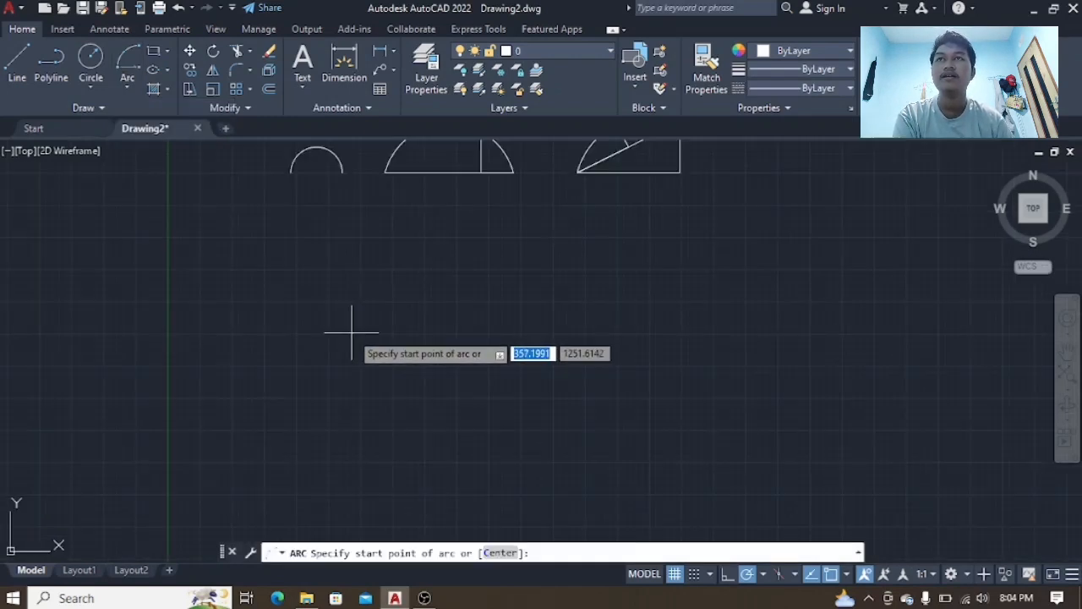
scroll(359, 317, "down", 3)
middle_click_drag(387, 350, 386, 302)
scroll(381, 302, "up", 3)
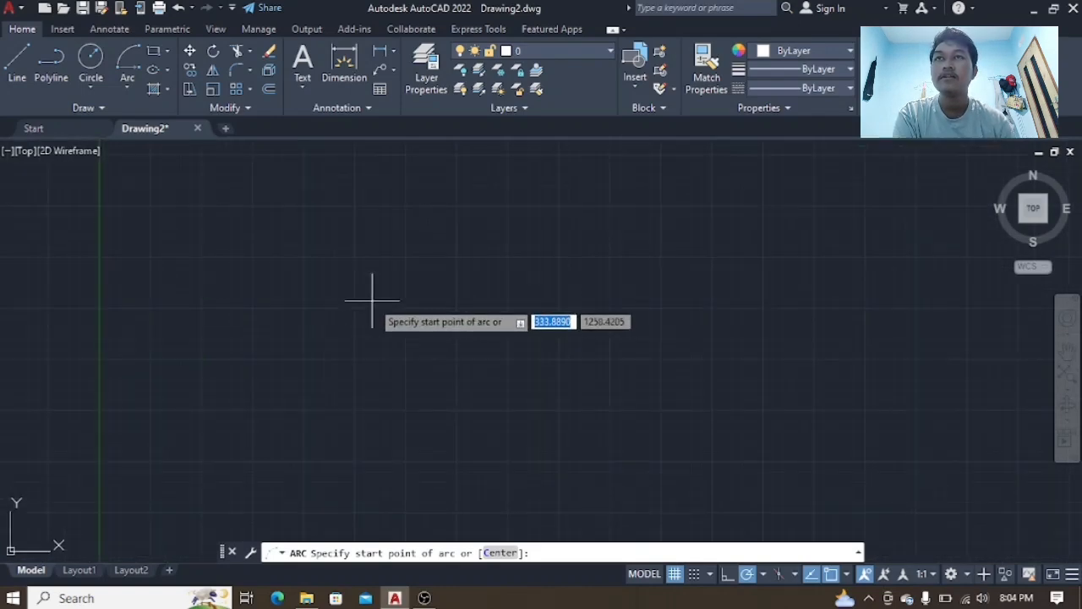
scroll(377, 322, "down", 1)
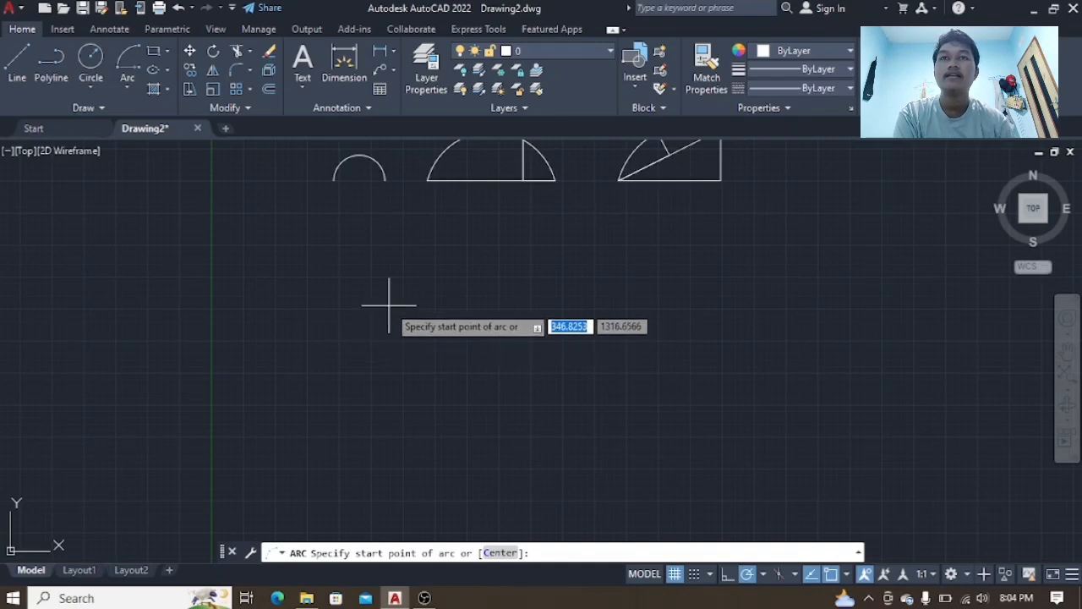
left_click(384, 266)
scroll(348, 269, "up", 2)
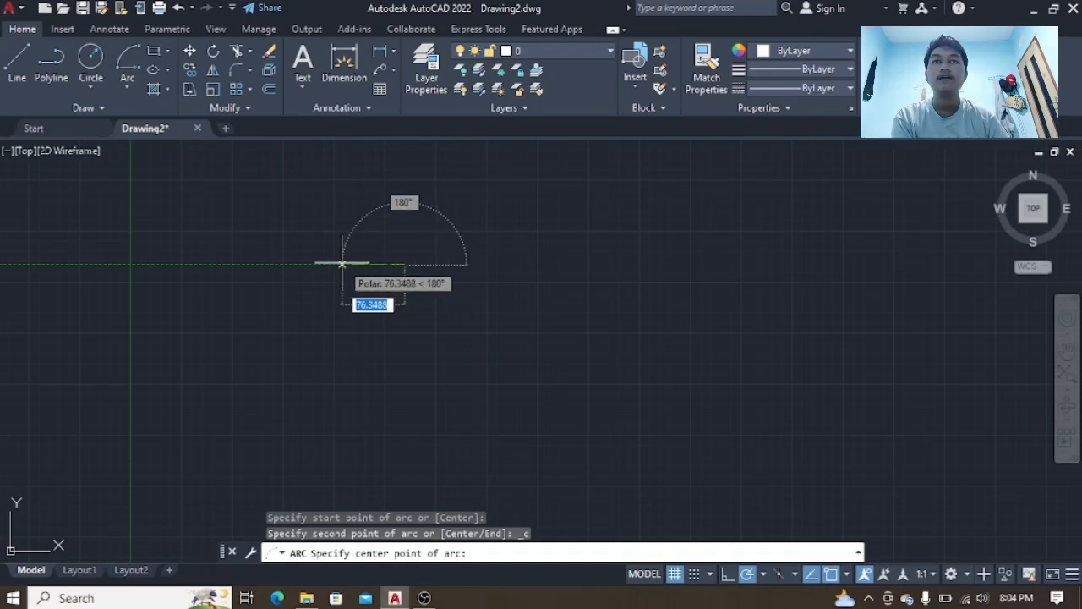
- Place the arc's center 50 horizontally to the left of its start point and complete it as an upper semicircle
scroll(334, 254, "down", 2)
mouse_move(333, 241)
middle_mouse_down()
mouse_move(295, 360)
mouse_move(254, 434)
middle_mouse_up()
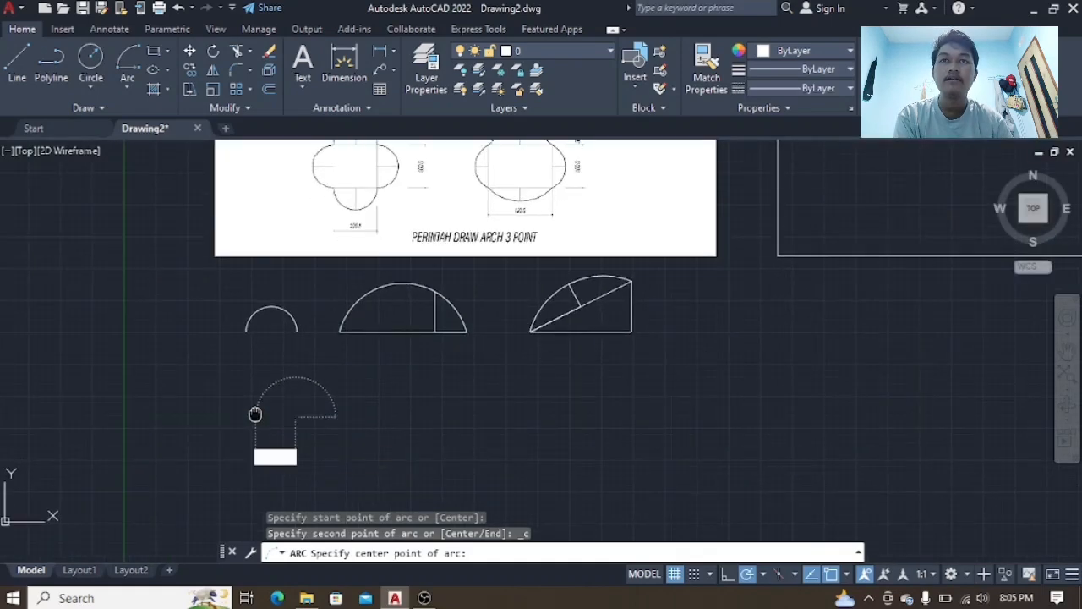
scroll(251, 414, "up", 3)
scroll(358, 205, "up", 1)
middle_click_drag(357, 205, 282, 507)
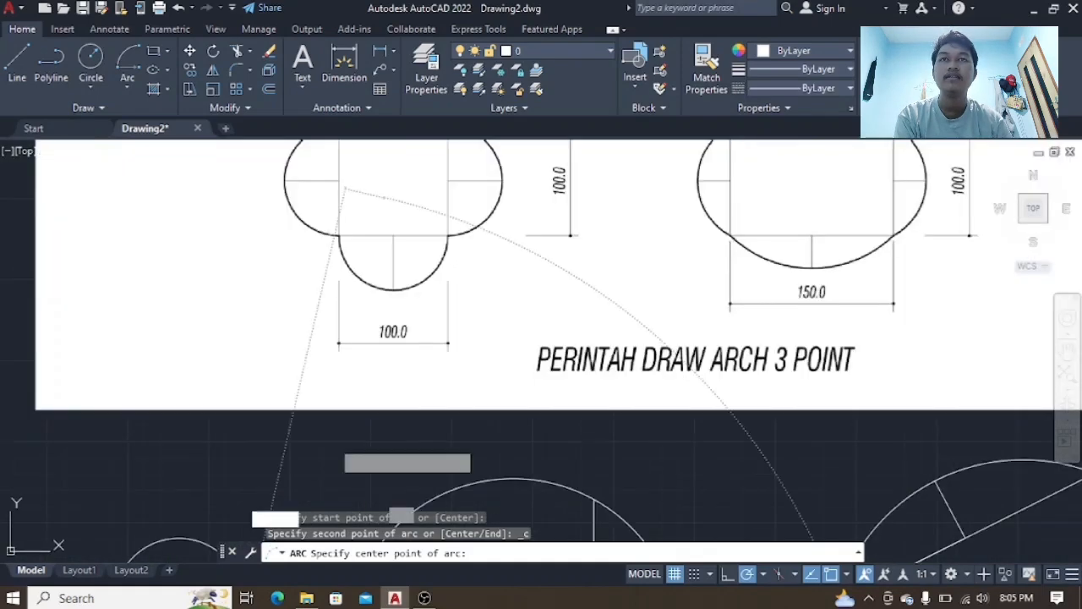
scroll(268, 501, "down", 3)
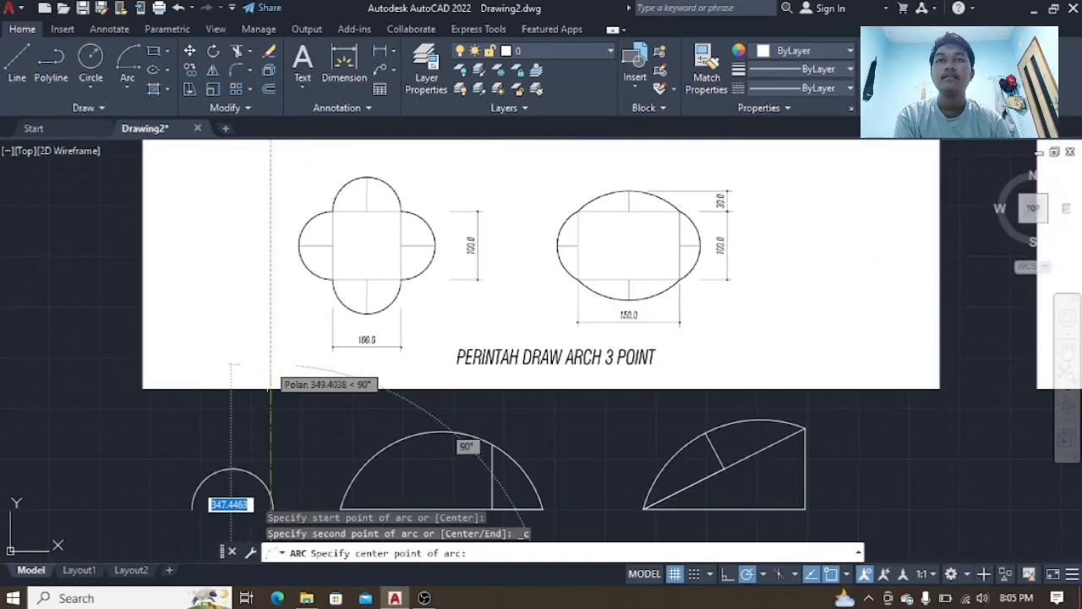
middle_click_drag(216, 448, 394, 346)
scroll(397, 393, "up", 2)
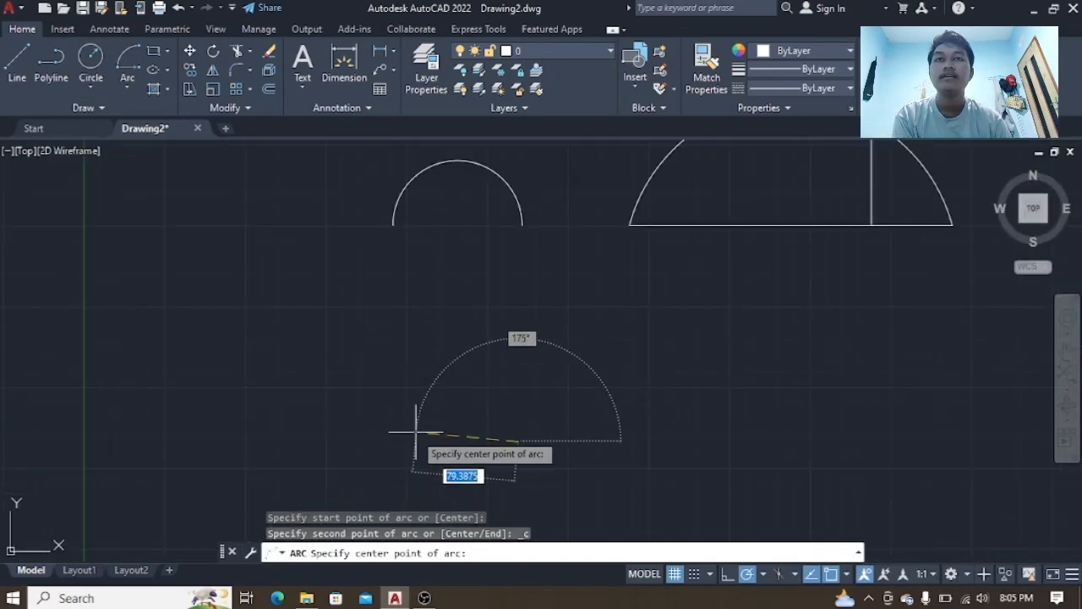
middle_click_drag(407, 440, 406, 357)
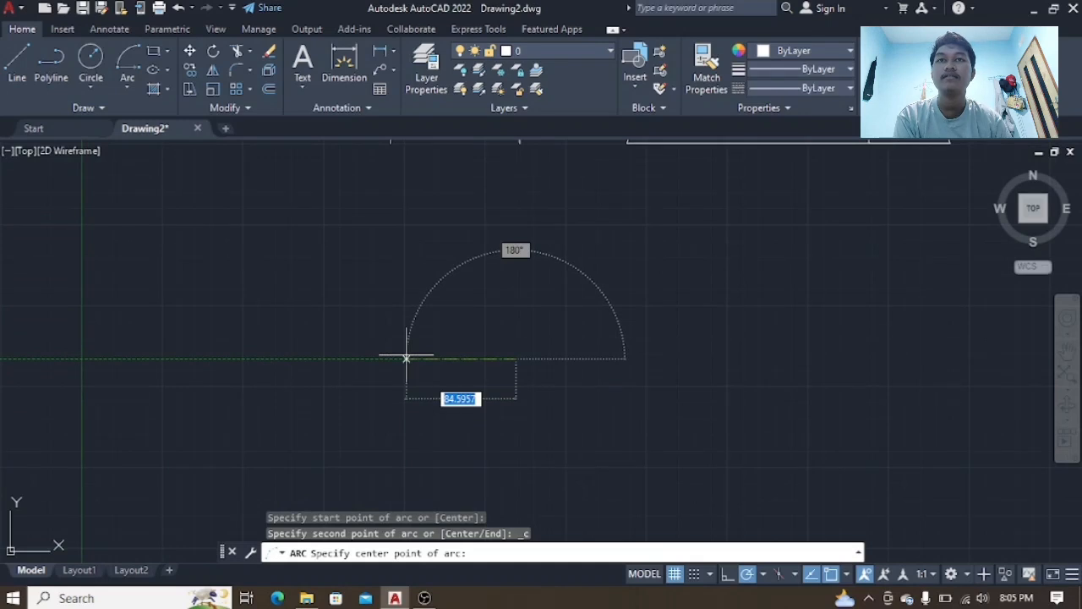
type("50")
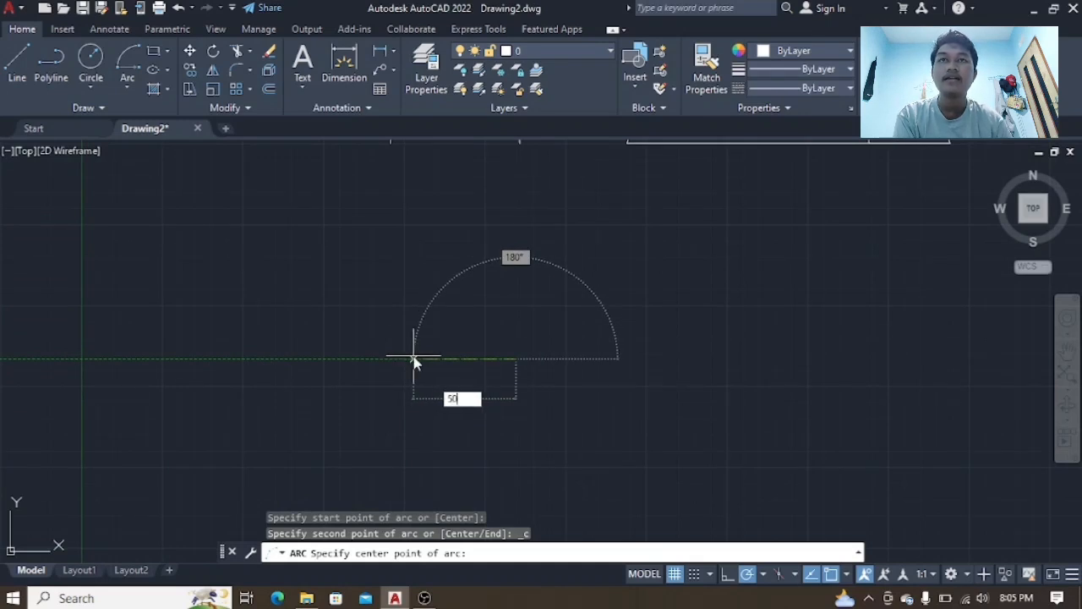
key("Return")
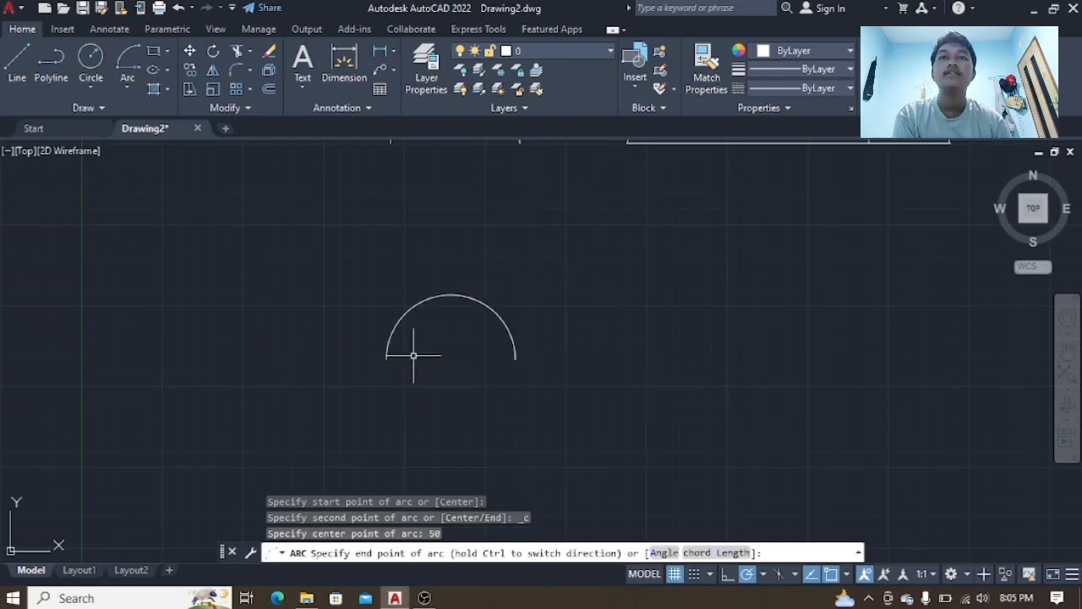
- Draw a Start, Center, End arc from the upper semicircle's left end, centered 50 straight below, as the left-hand semicircle
mouse_move(479, 306)
middle_mouse_down()
mouse_move(466, 380)
mouse_move(437, 425)
middle_mouse_up()
scroll(476, 295, "down", 2)
scroll(491, 229, "down", 5)
scroll(536, 150, "up", 4)
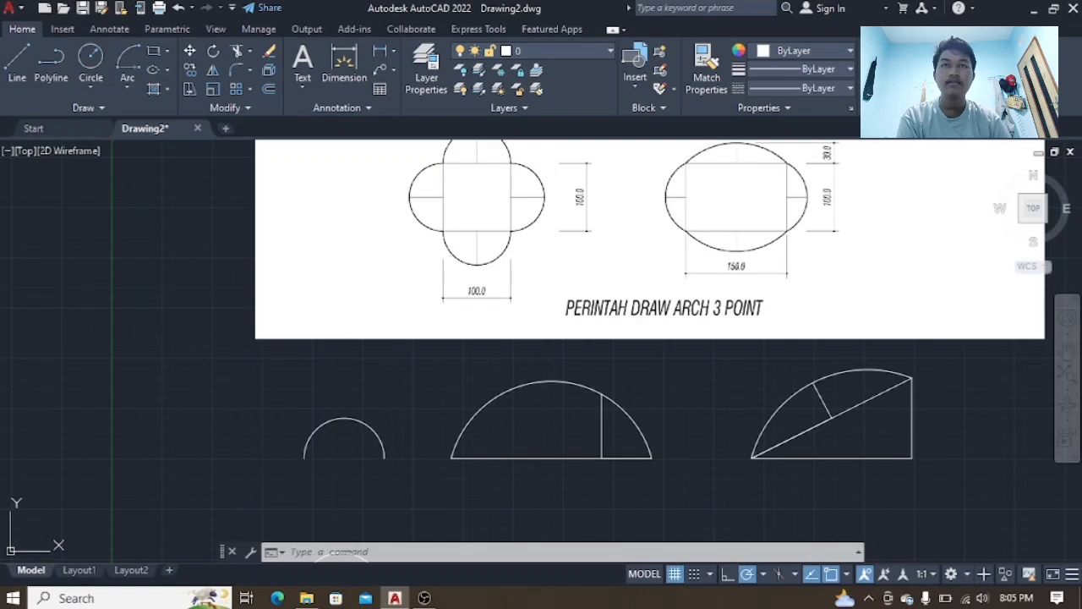
middle_click_drag(344, 434, 427, 318)
scroll(415, 242, "up", 4)
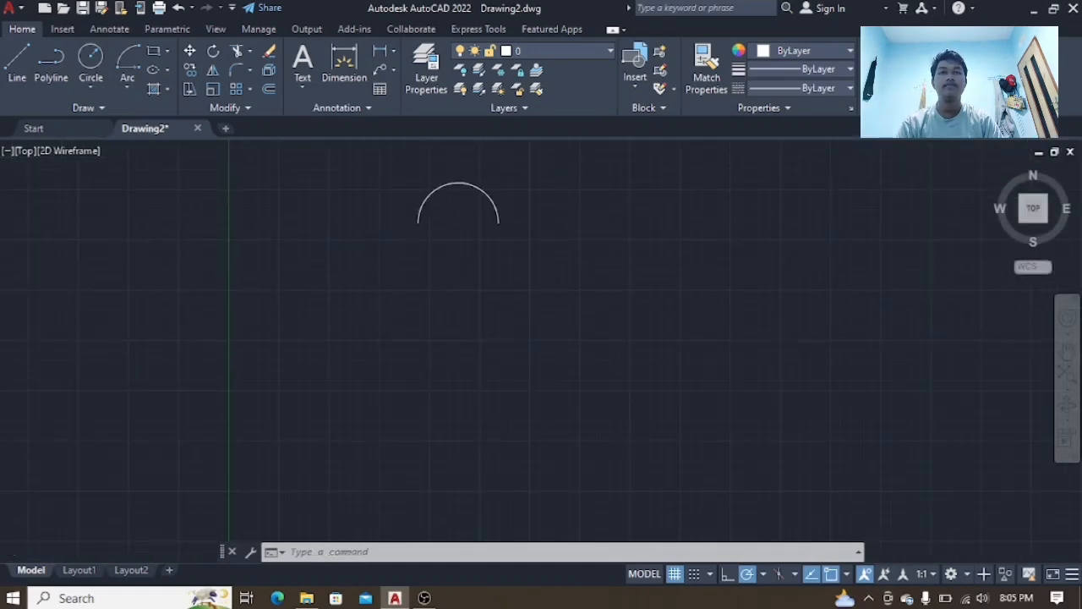
left_click(126, 93)
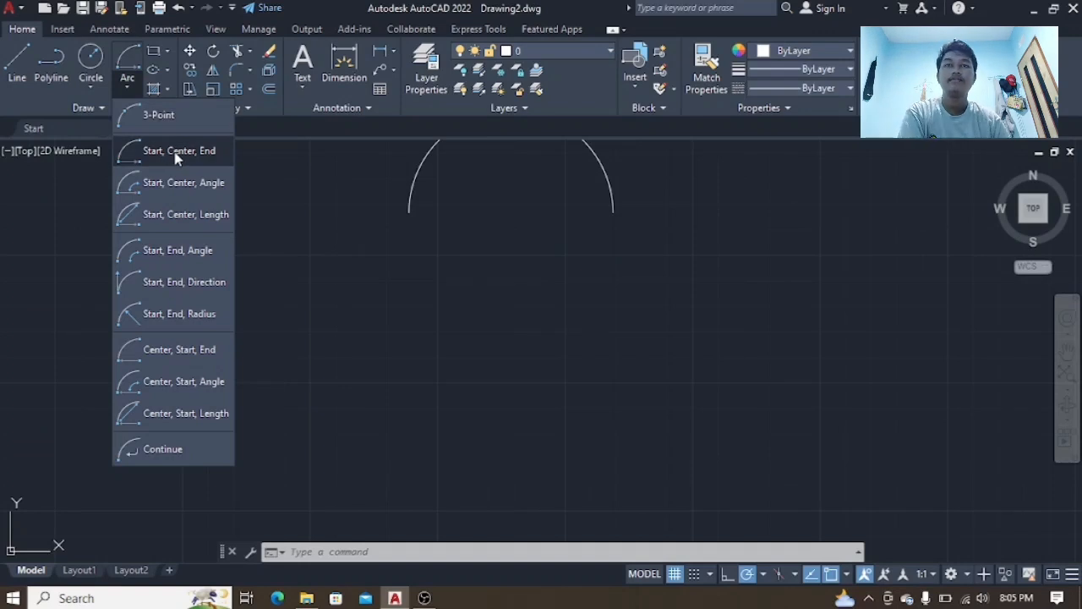
left_click(177, 154)
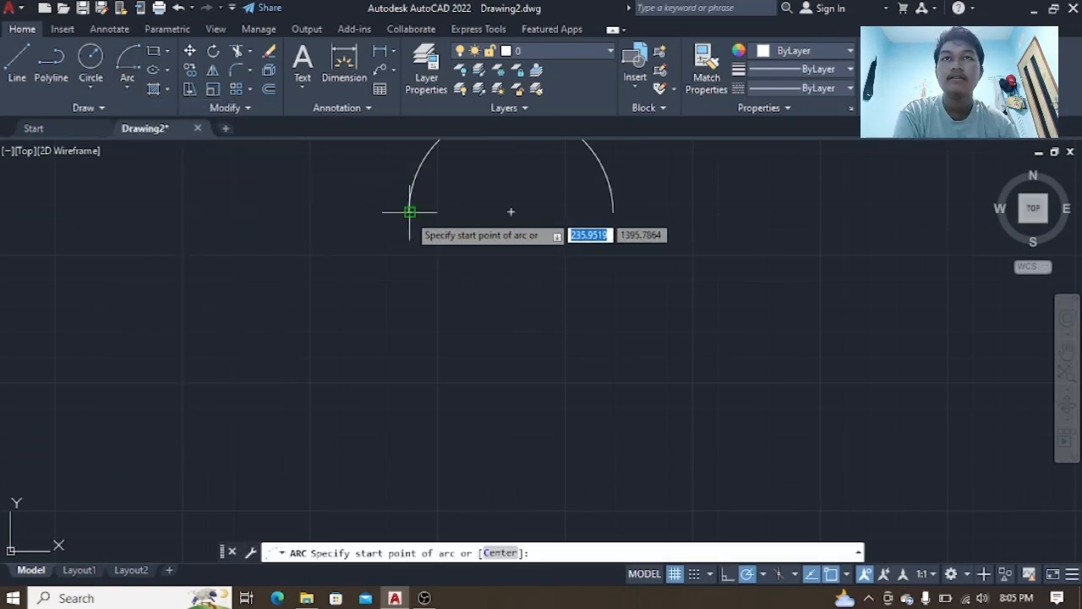
scroll(409, 213, "up", 3)
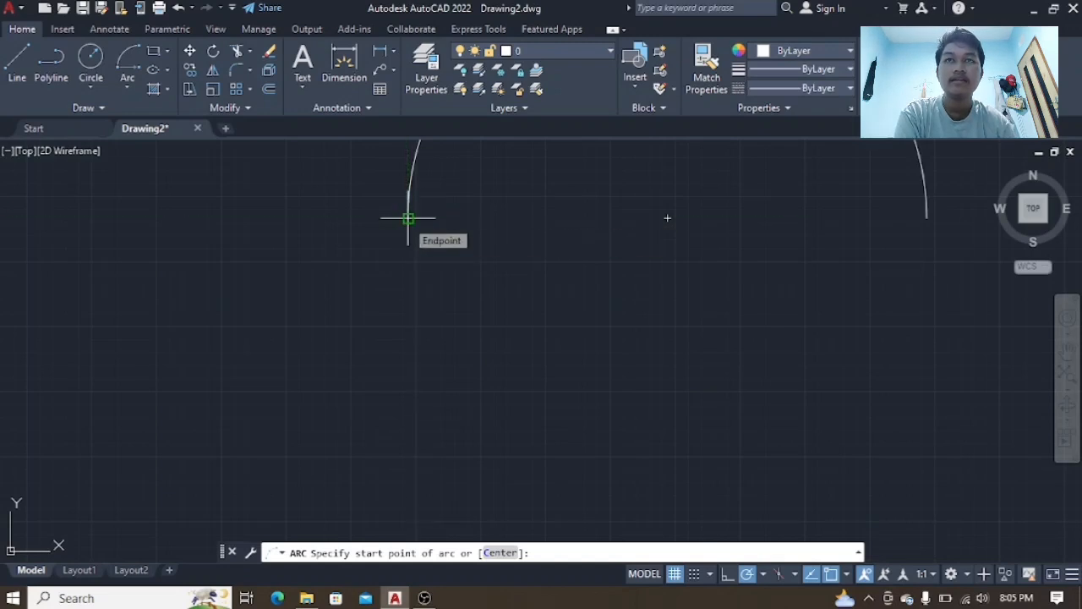
scroll(409, 218, "down", 2)
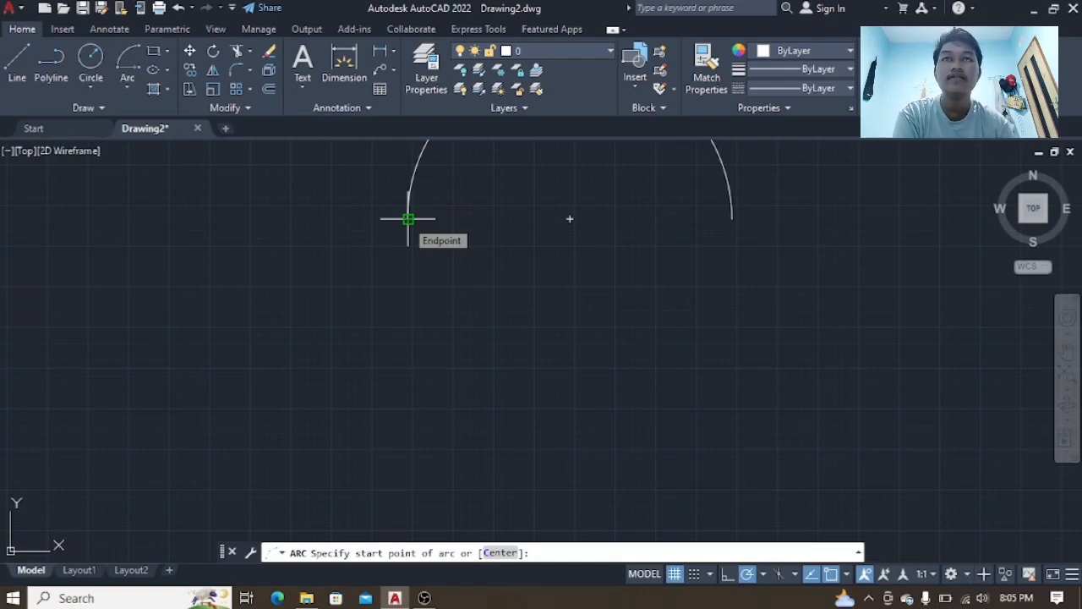
left_click(408, 218)
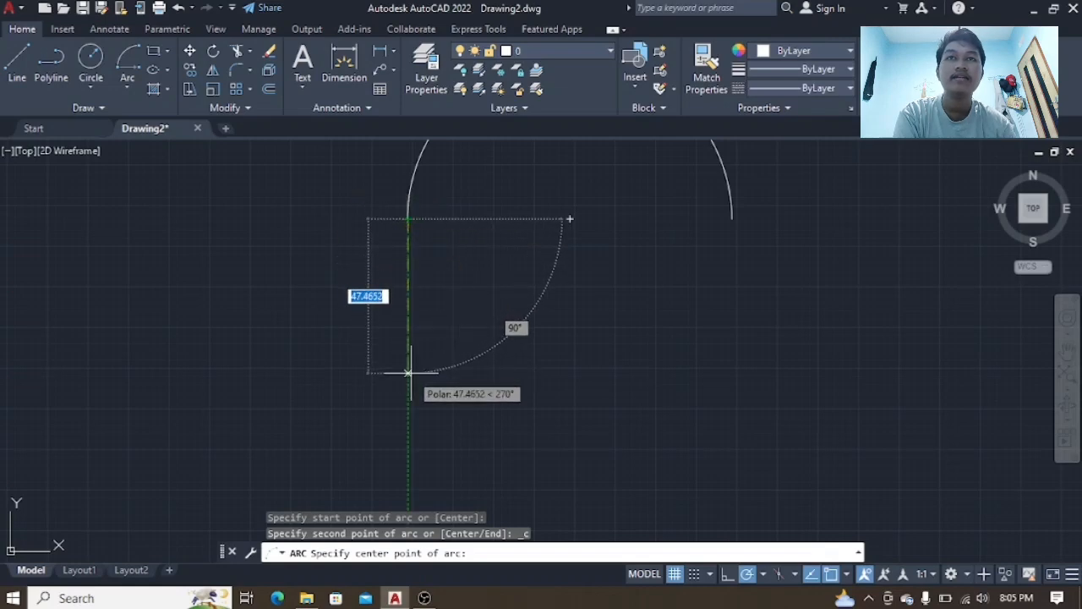
type("50")
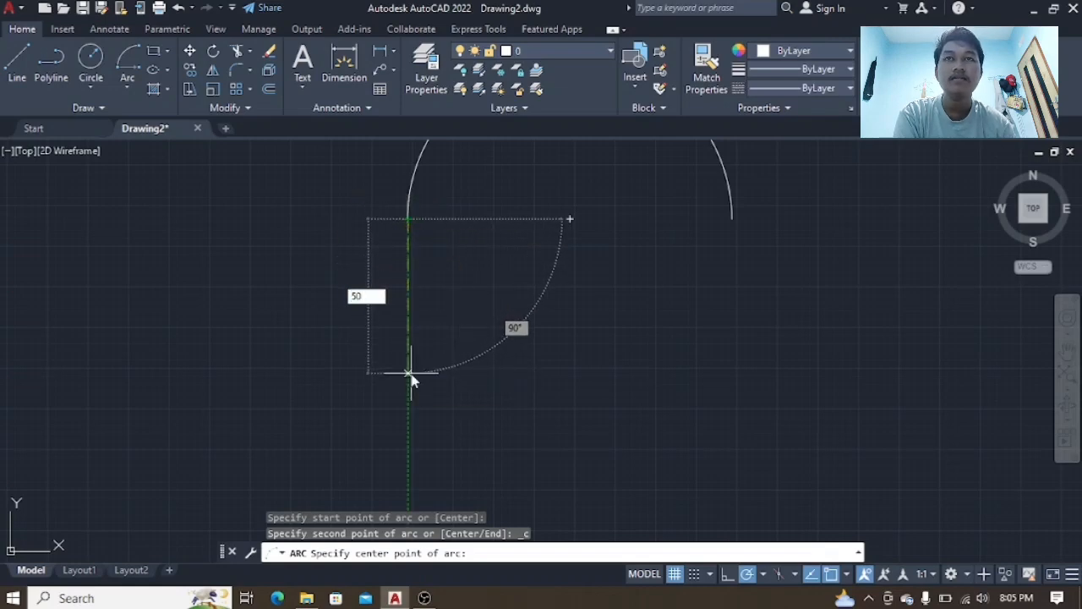
key("Return")
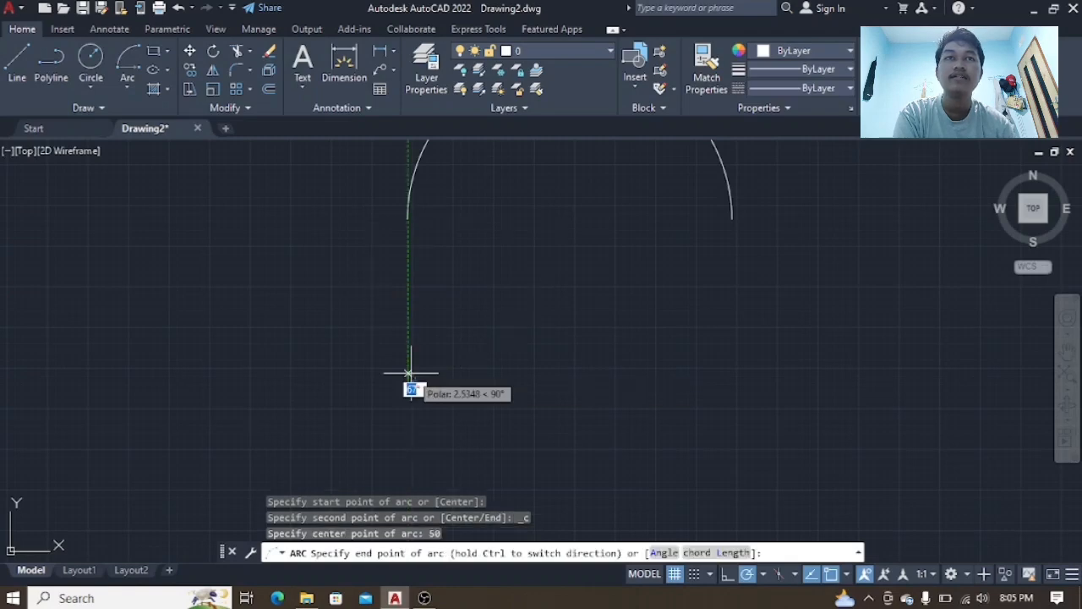
scroll(411, 369, "down", 5)
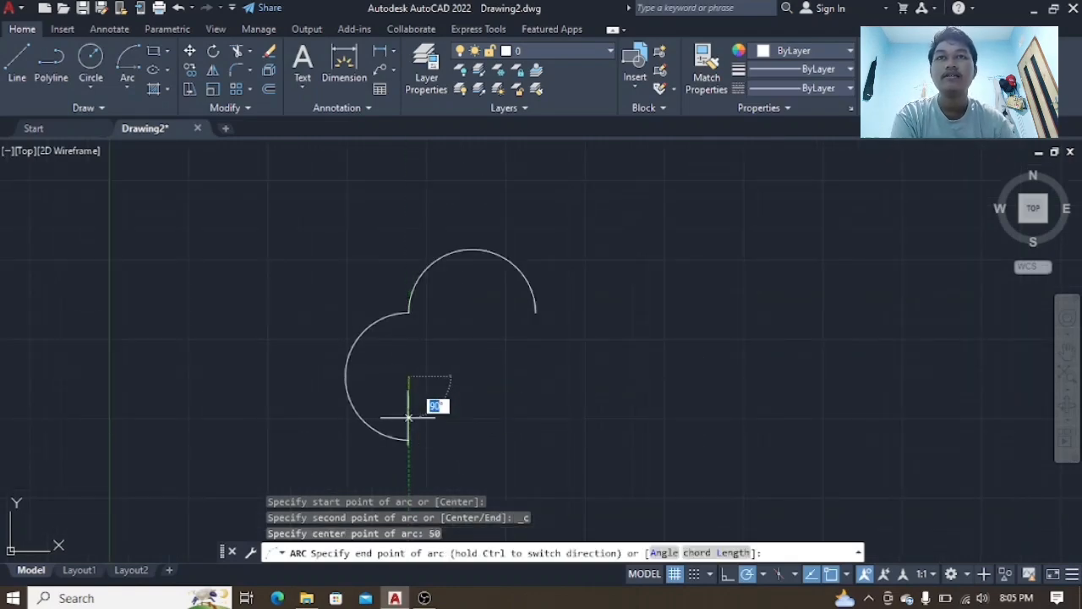
key("Return")
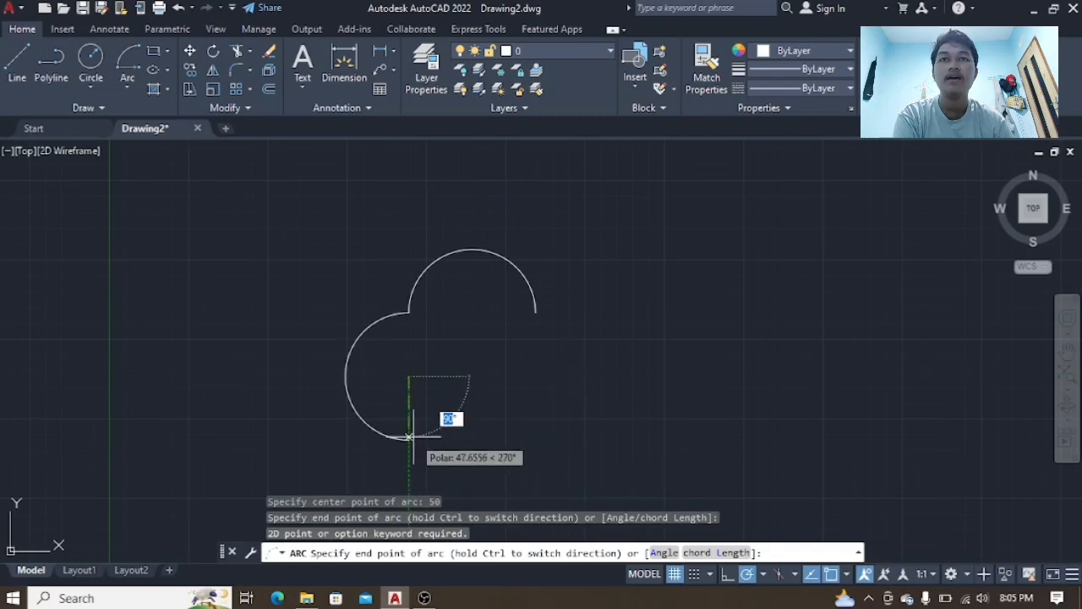
key("Escape")
scroll(454, 379, "down", 3)
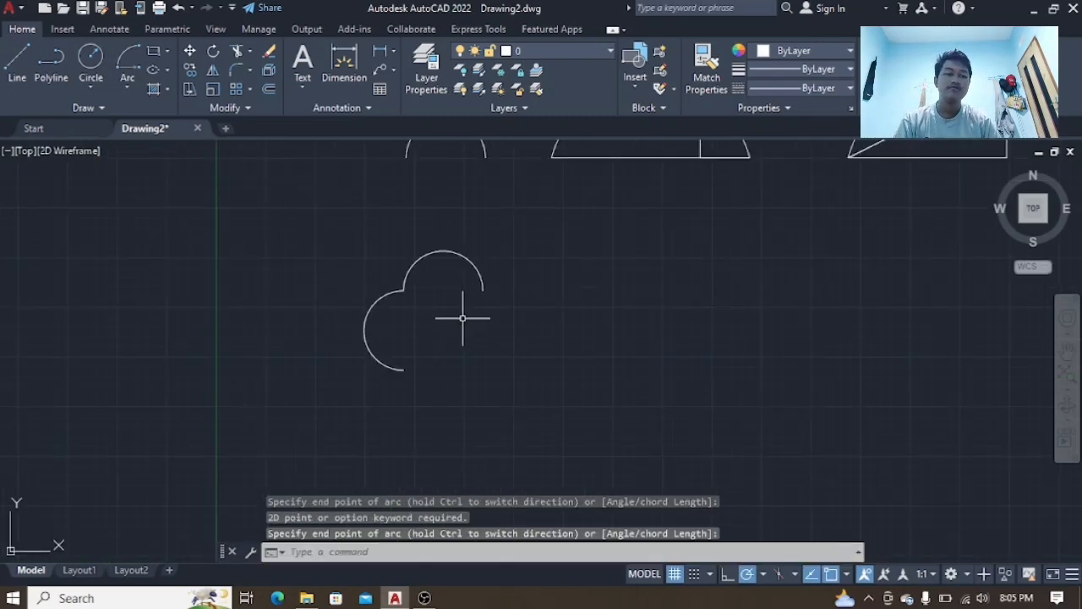
- Draw a Start, Center, End arc from the left semicircle's lower end, centered 50 horizontally to the right, as the bottom semicircle
scroll(487, 336, "up", 3)
middle_click_drag(368, 325, 339, 226)
middle_click_drag(353, 298, 347, 358)
scroll(328, 344, "up", 2)
scroll(327, 343, "down", 2)
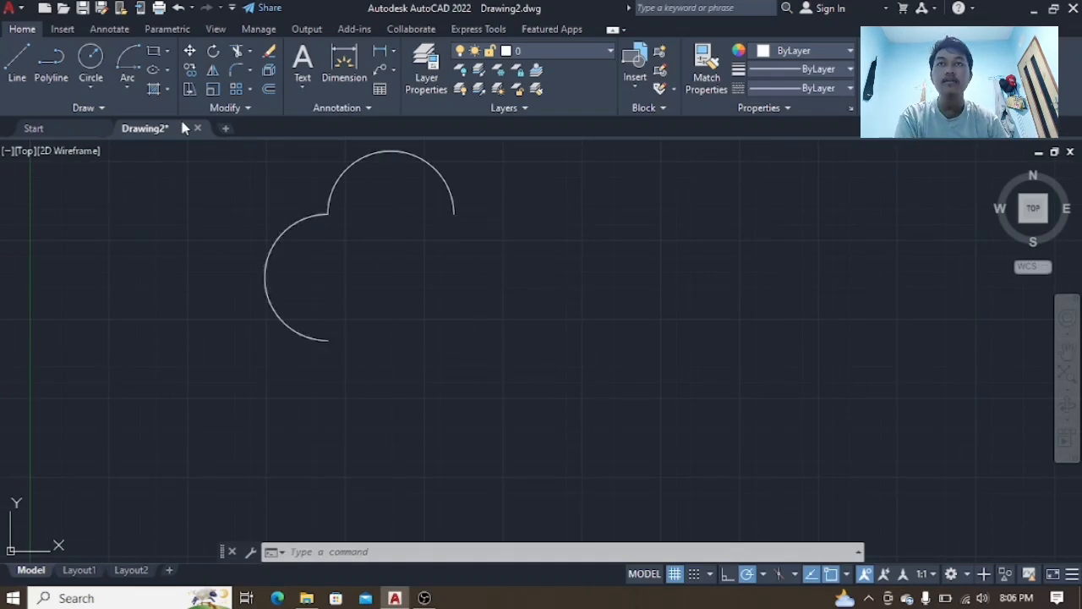
left_click(127, 85)
left_click(169, 149)
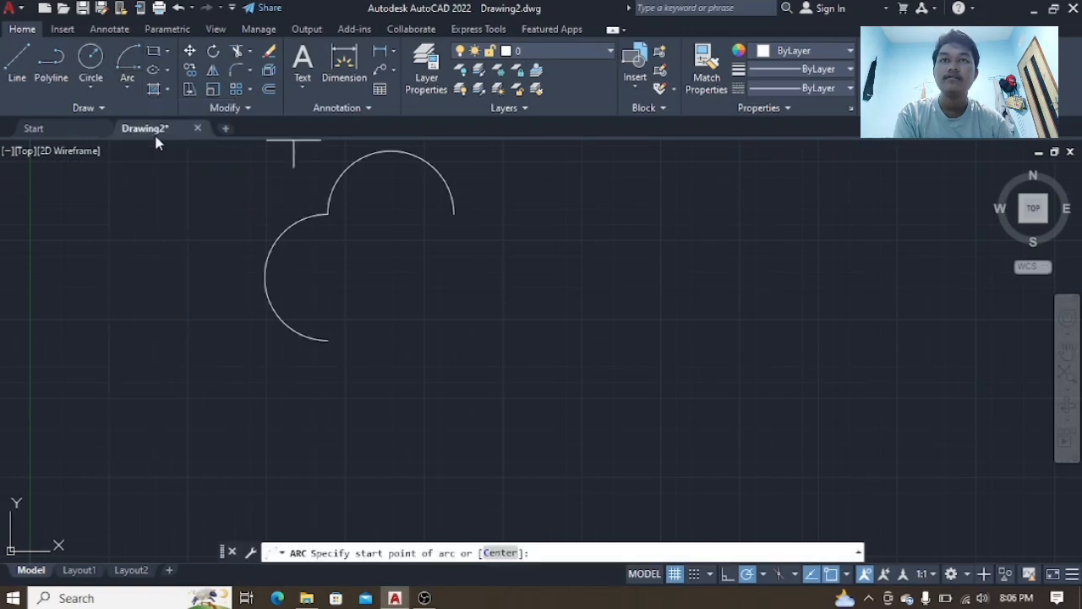
left_click(131, 85)
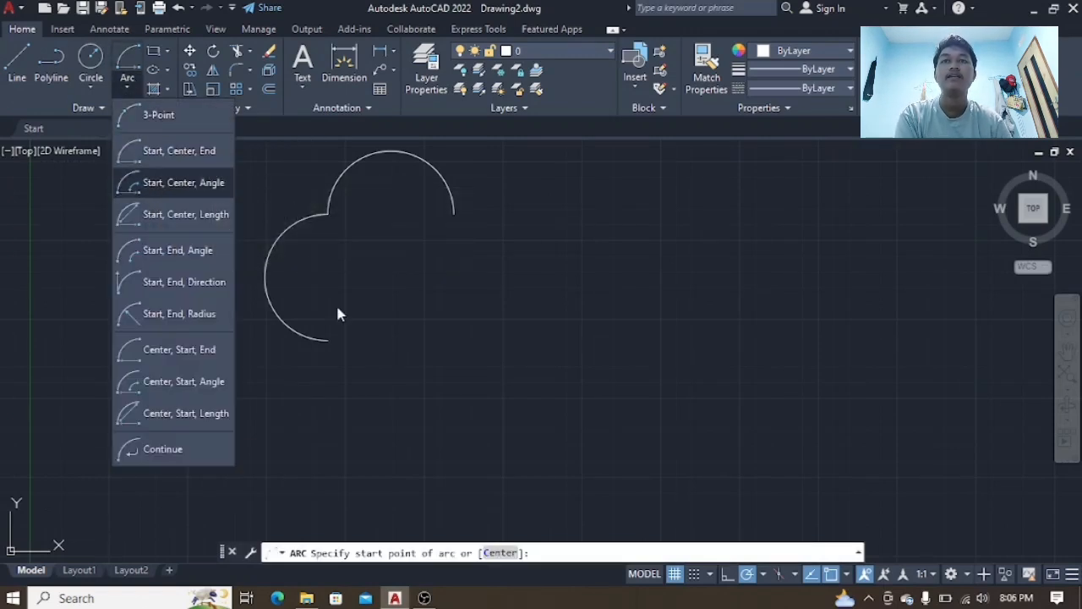
scroll(338, 355, "up", 2)
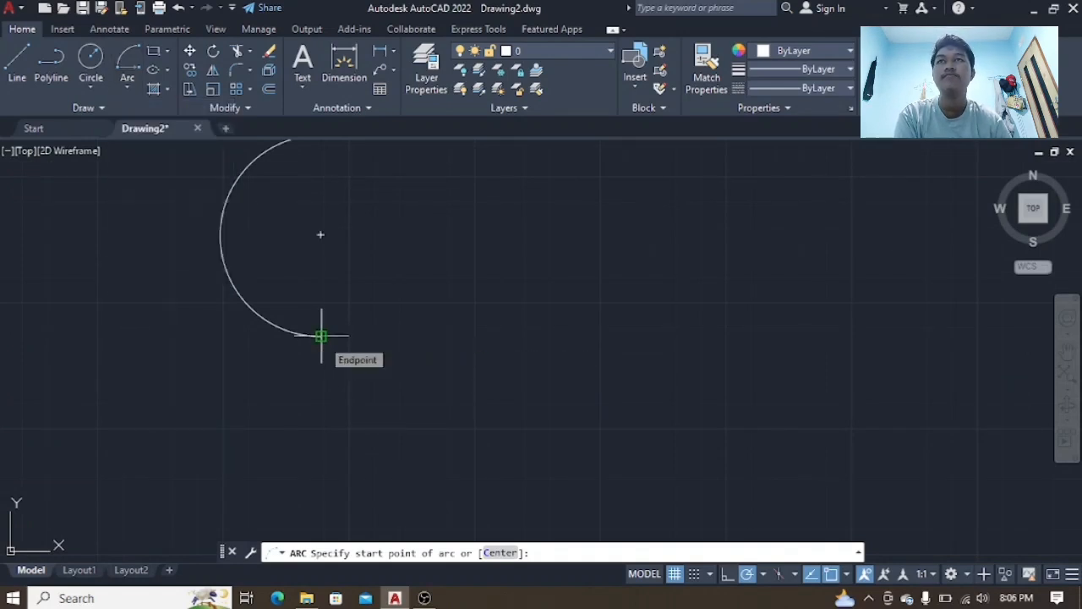
left_click(322, 336)
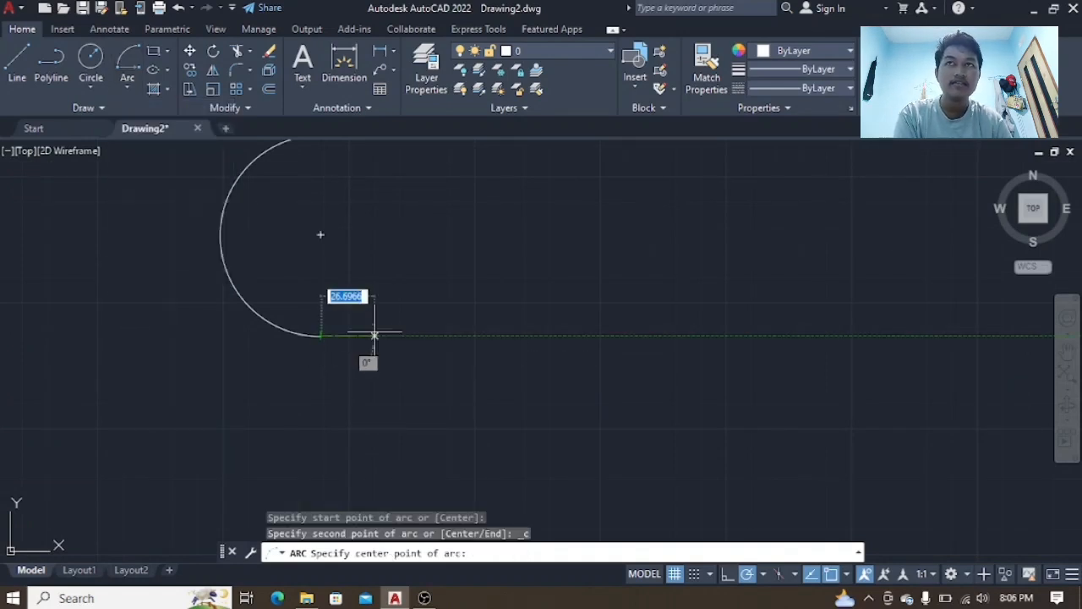
left_click(597, 336)
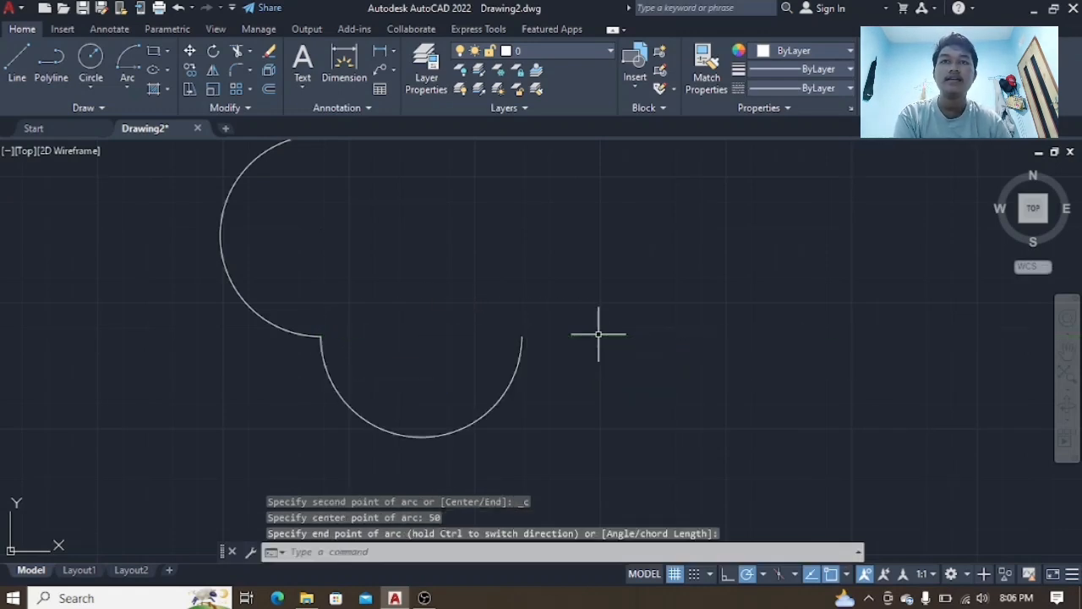
- Close the four-lobed outline with a Start, Center, End arc from the bottom semicircle's right end, centered 50 straight above
left_click(128, 85)
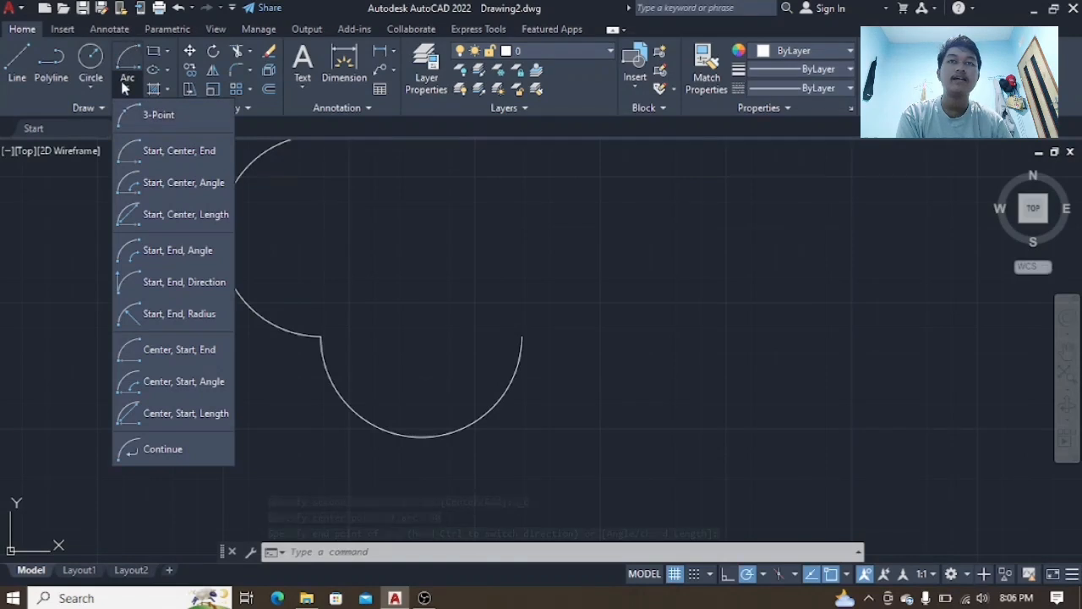
left_click(189, 158)
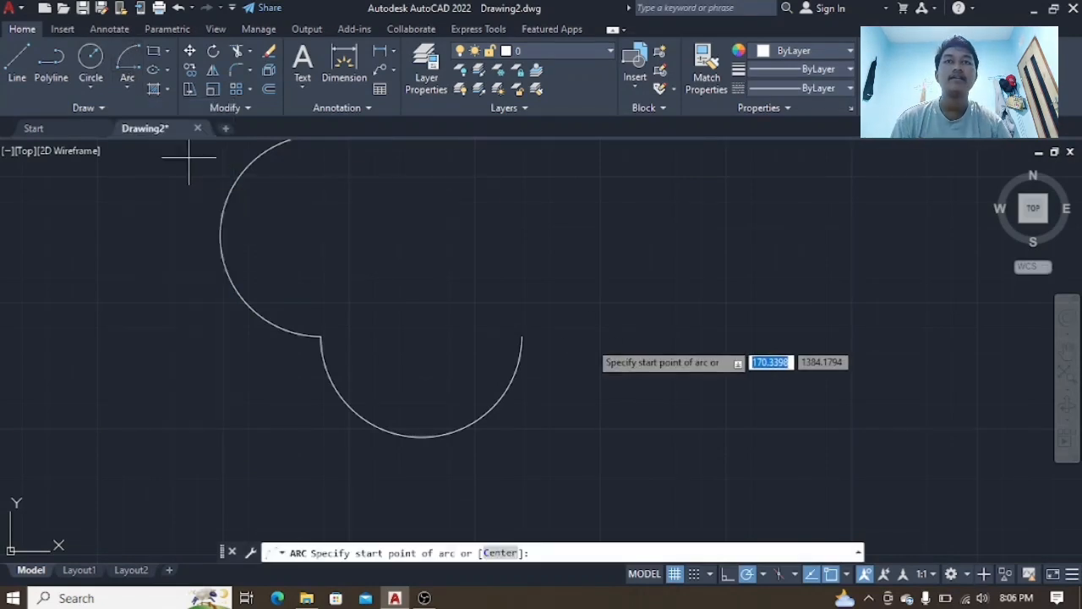
left_click(522, 335)
middle_click_drag(524, 196, 509, 425)
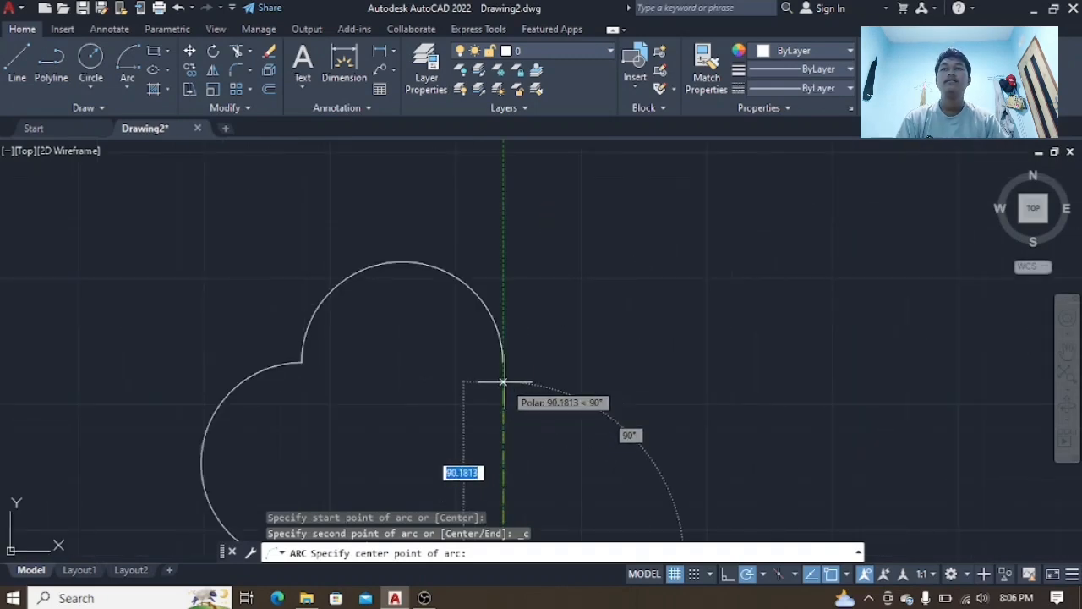
type("5")
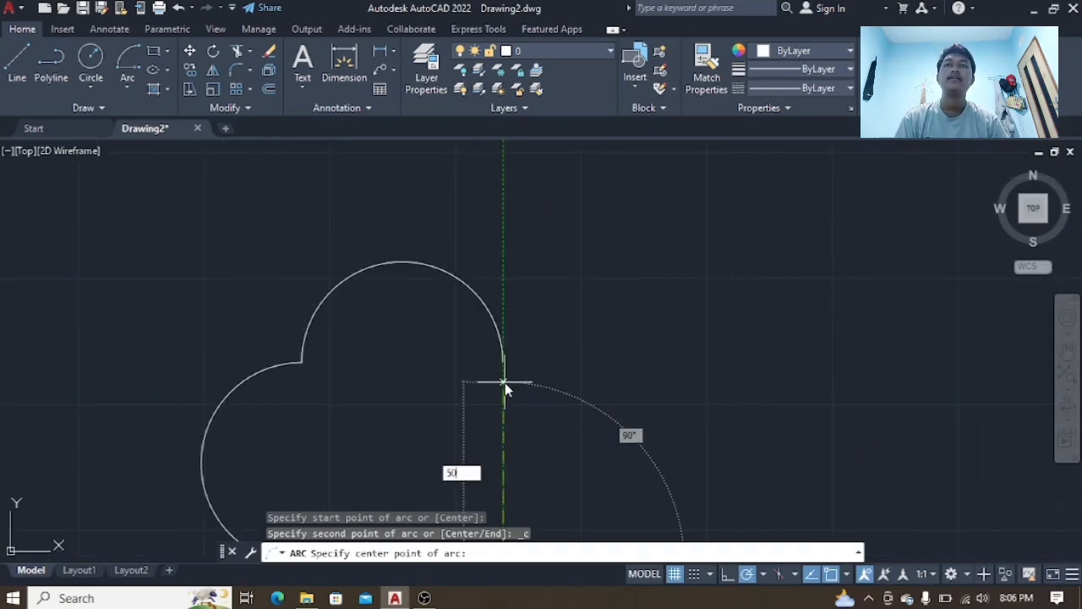
type("0")
key("Return")
left_click(504, 382)
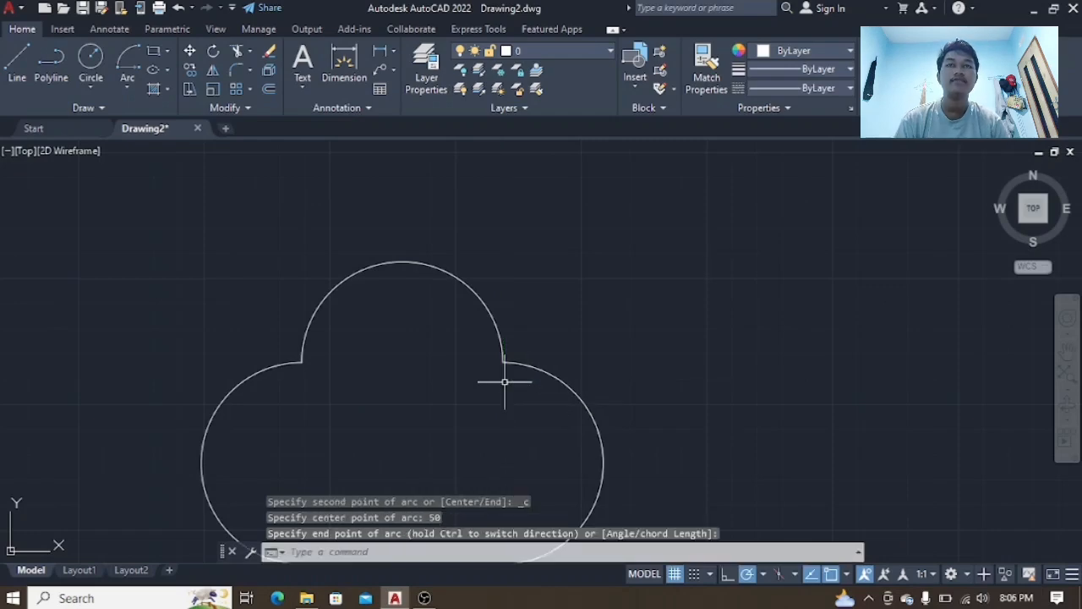
scroll(504, 381, "down", 5)
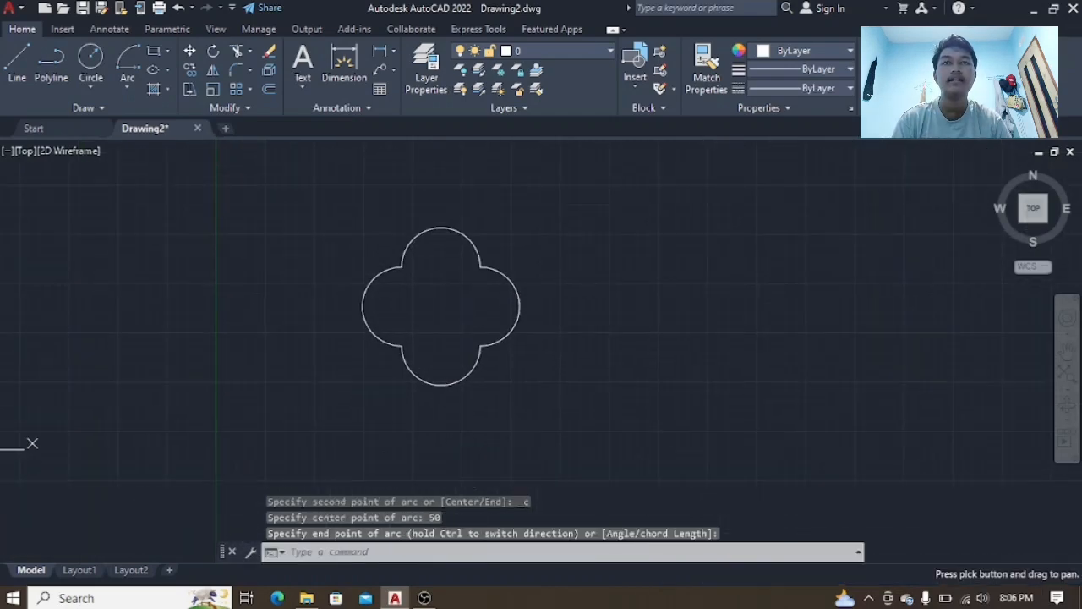
mouse_move(495, 272)
middle_mouse_down()
mouse_move(449, 363)
mouse_move(396, 312)
mouse_move(471, 258)
middle_mouse_up()
scroll(449, 364, "up", 2)
scroll(420, 360, "up", 2)
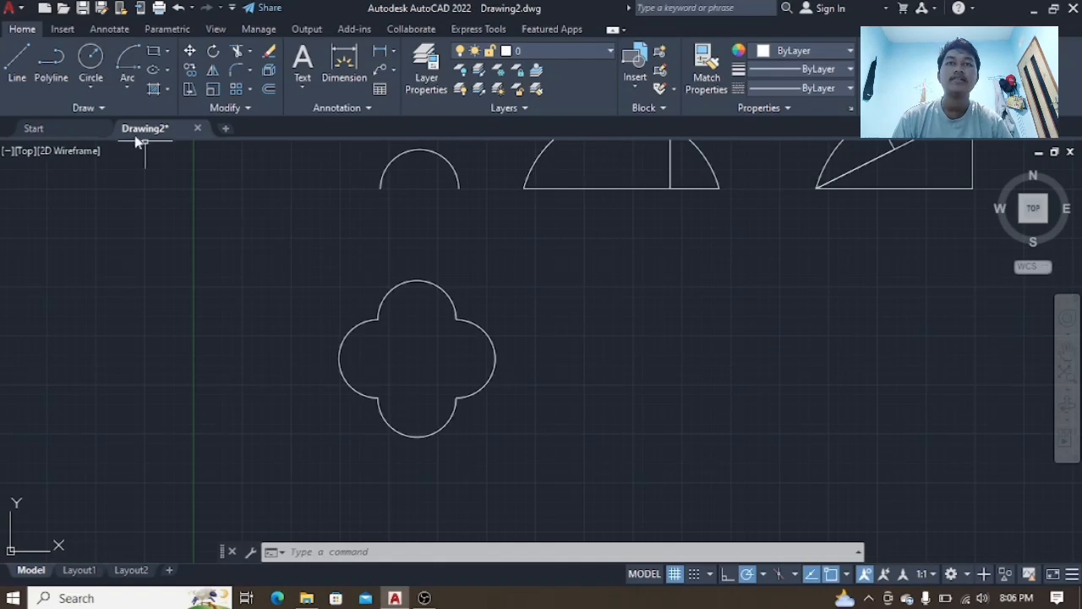
left_click(128, 80)
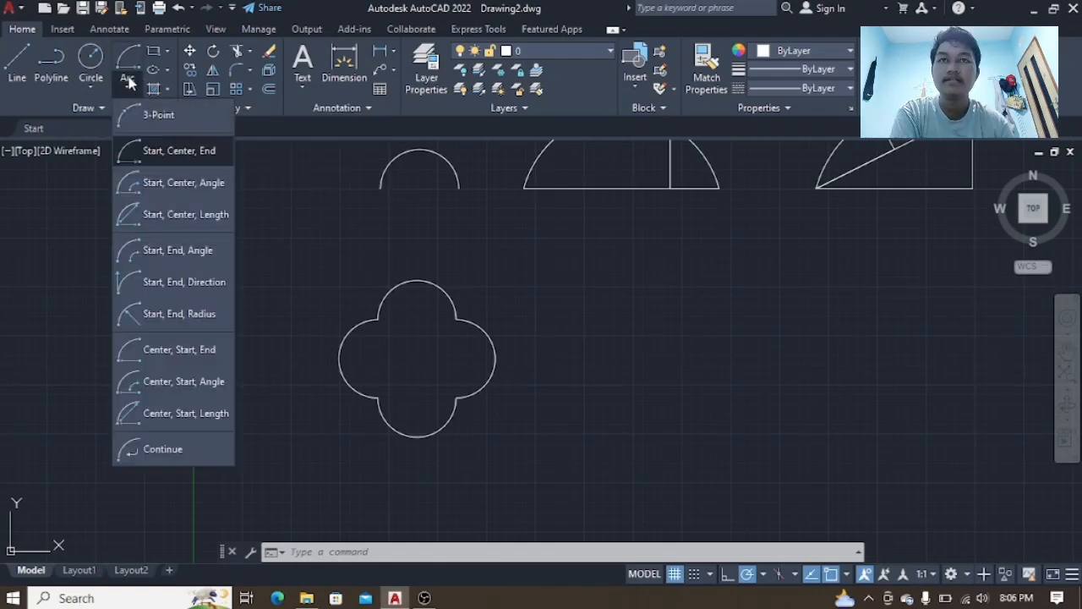
left_click(487, 271)
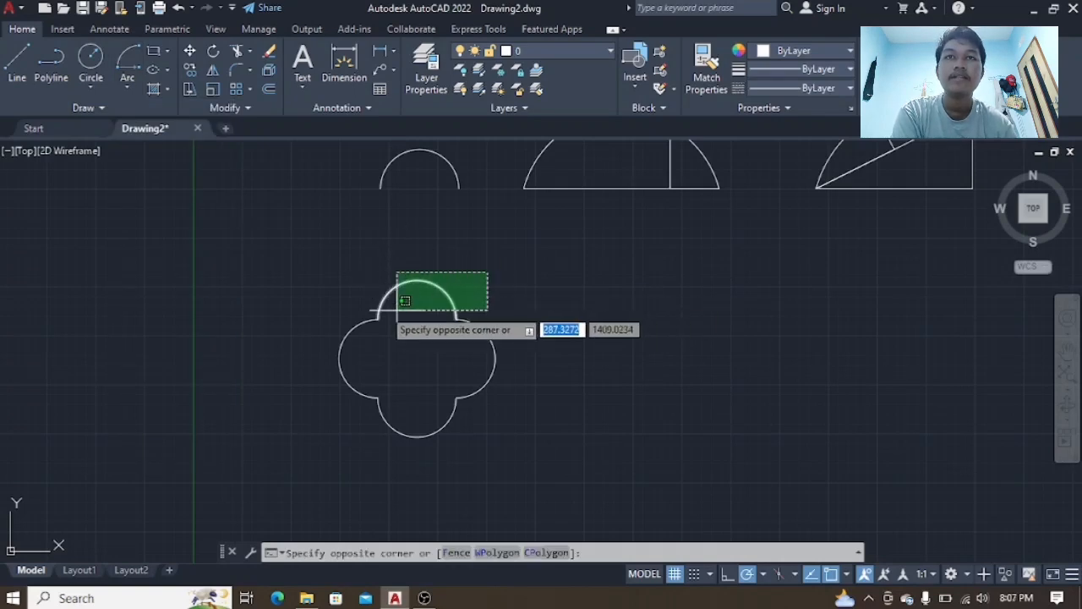
left_click(355, 285)
left_click(370, 291)
left_click(323, 395)
left_click(349, 436)
left_click(474, 413)
left_click(516, 423)
left_click(487, 328)
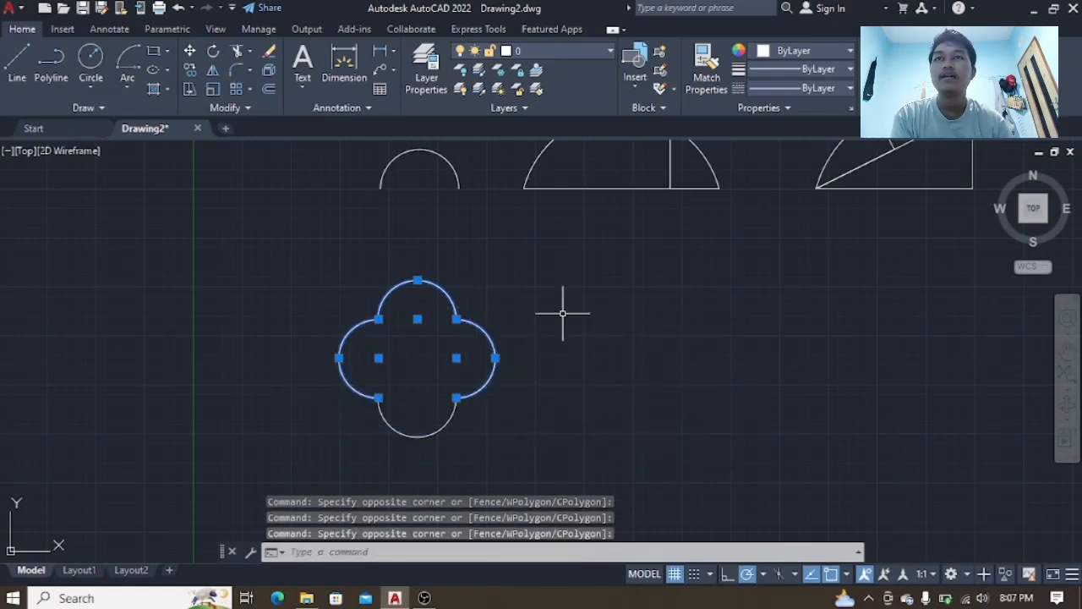
left_click(575, 321)
key("Escape")
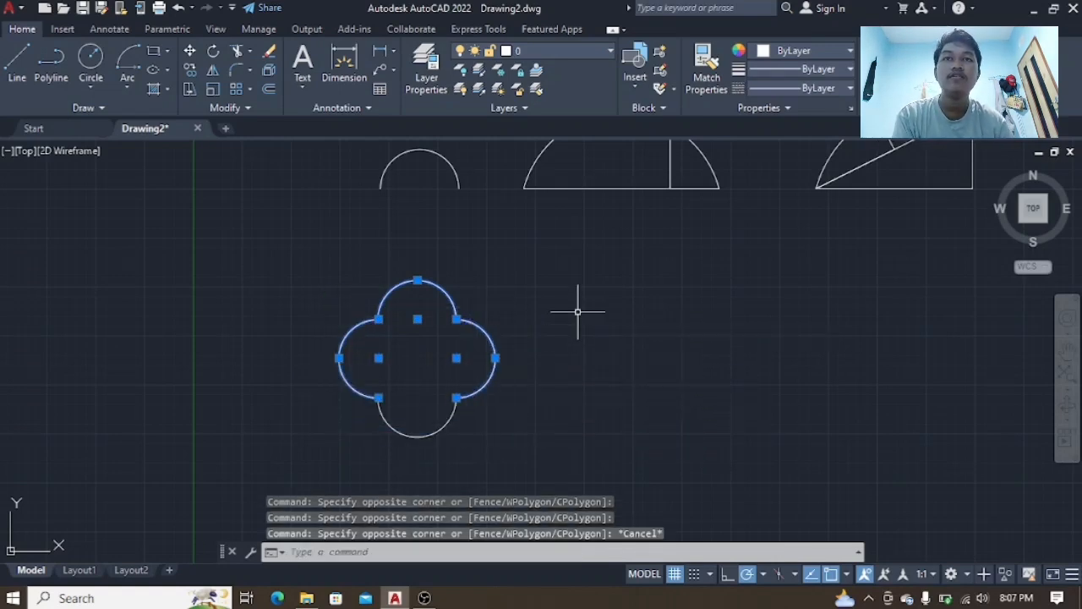
key("Escape")
- Examine the dimensions of the oval figure on the three-point arc sheet and the free space beside the four-lobed figure
scroll(591, 320, "up", 2)
scroll(553, 448, "down", 3)
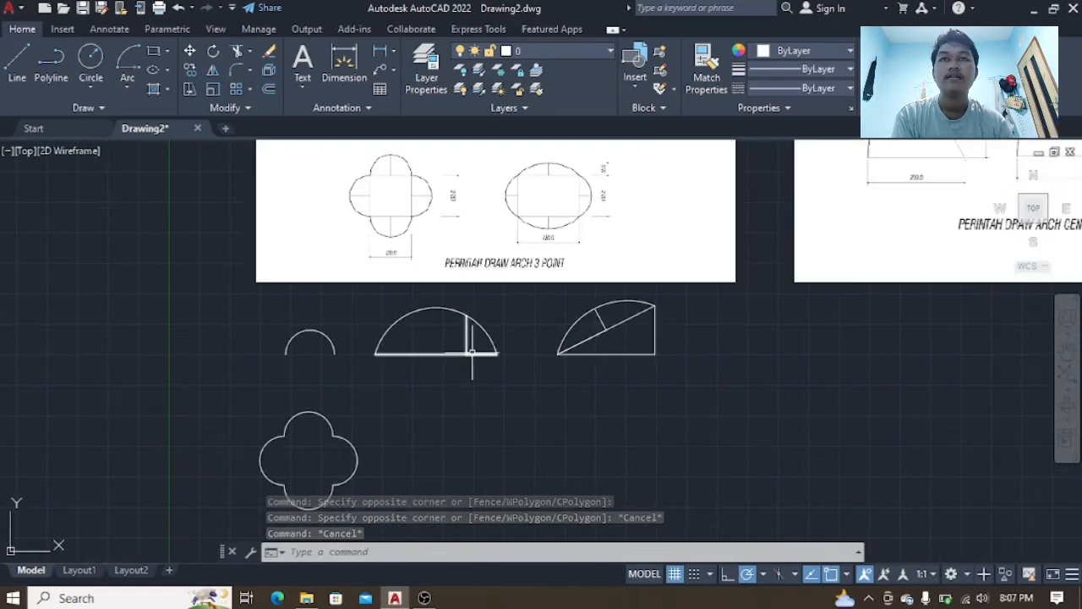
scroll(580, 223, "up", 4)
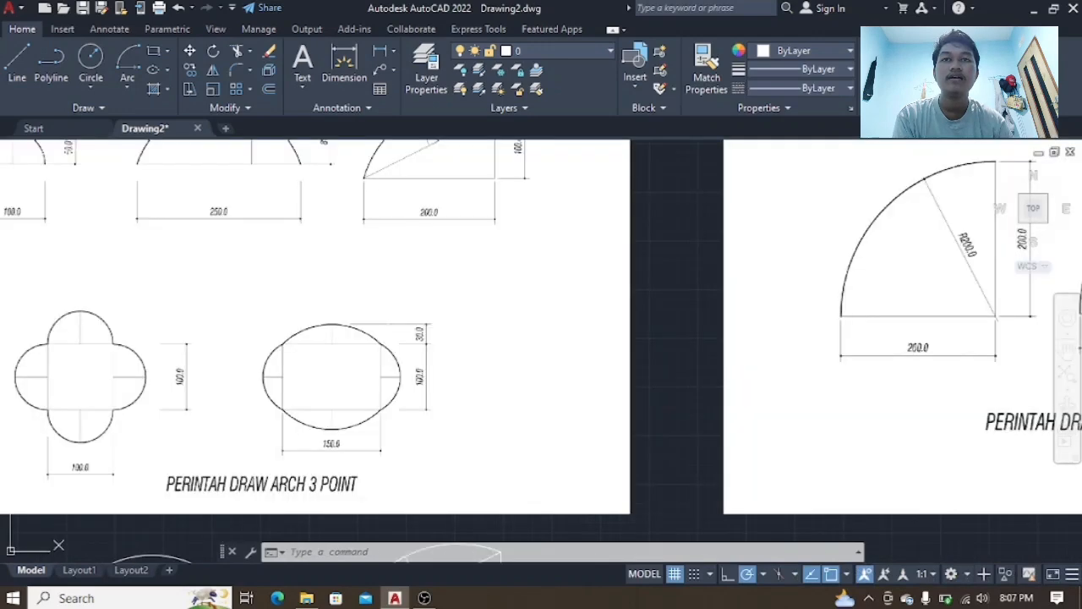
scroll(541, 330, "down", 2)
scroll(423, 321, "up", 2)
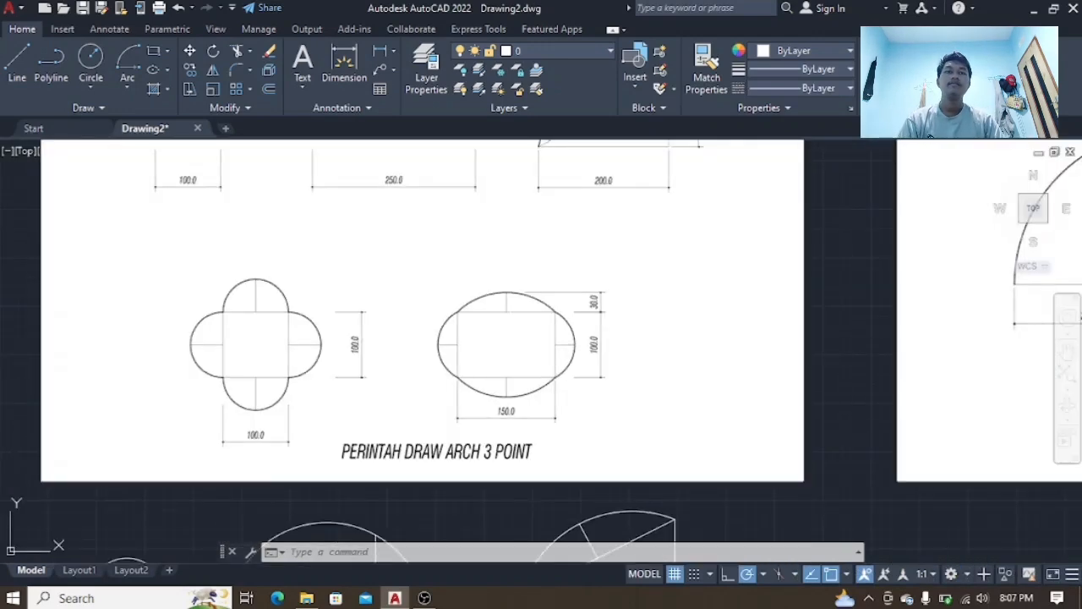
middle_click_drag(551, 385, 557, 307)
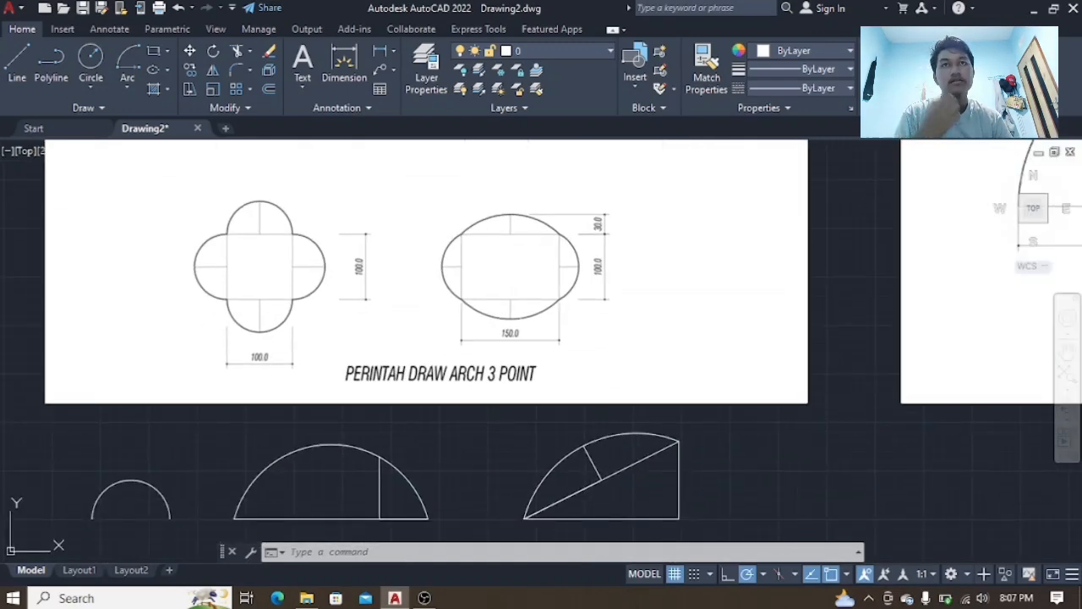
scroll(486, 339, "up", 2)
scroll(494, 245, "down", 3)
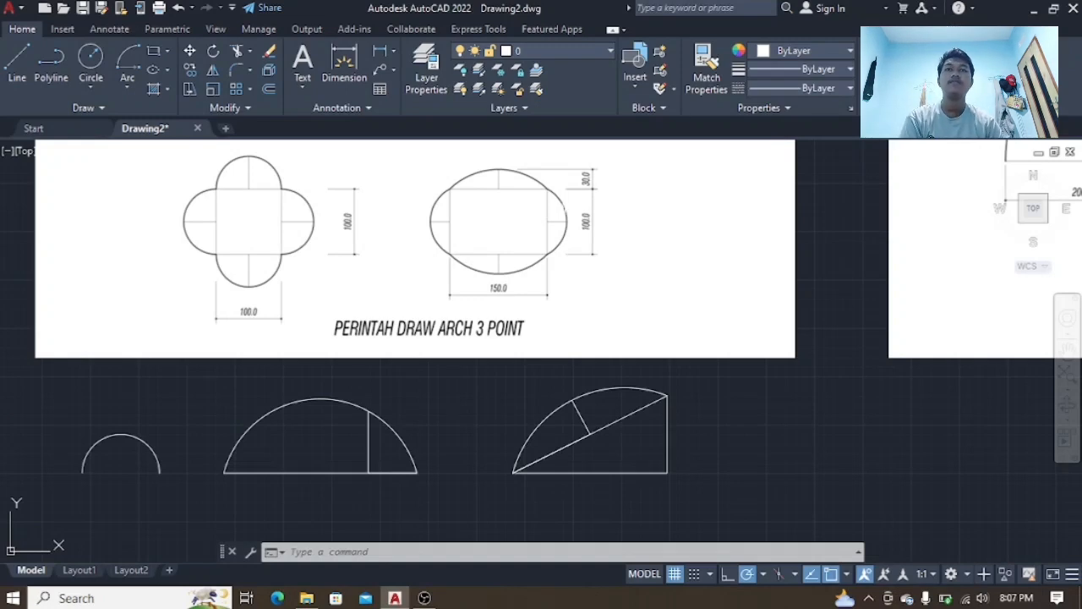
middle_click_drag(456, 414, 457, 314)
scroll(456, 314, "down", 2)
middle_click_drag(417, 350, 462, 340)
scroll(466, 367, "up", 2)
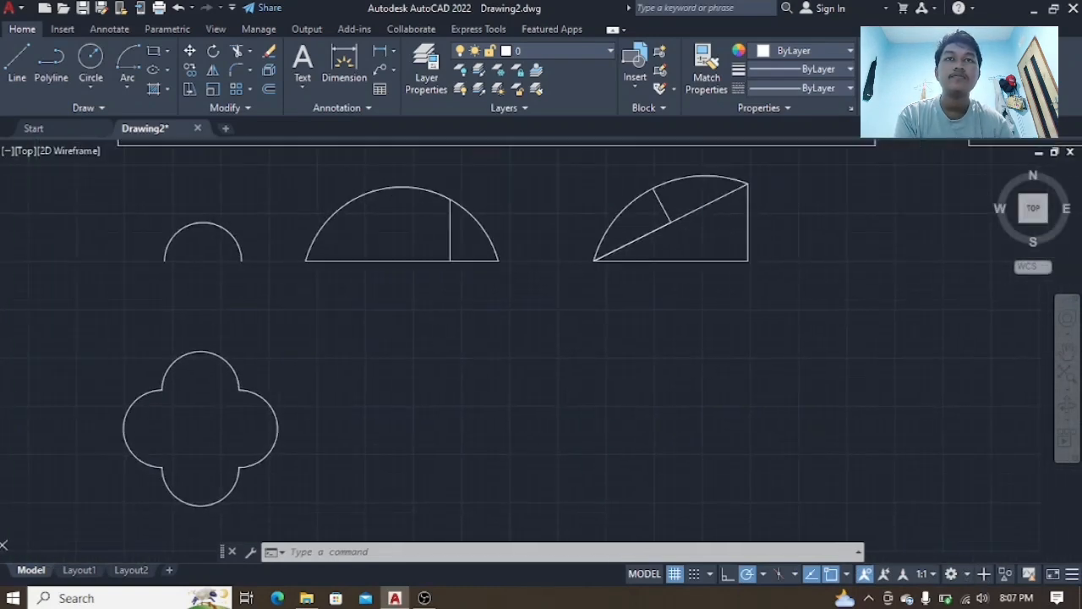
- Draw a 150 by 100 rectangle in the free space beside the four-lobed figure
left_click(167, 53)
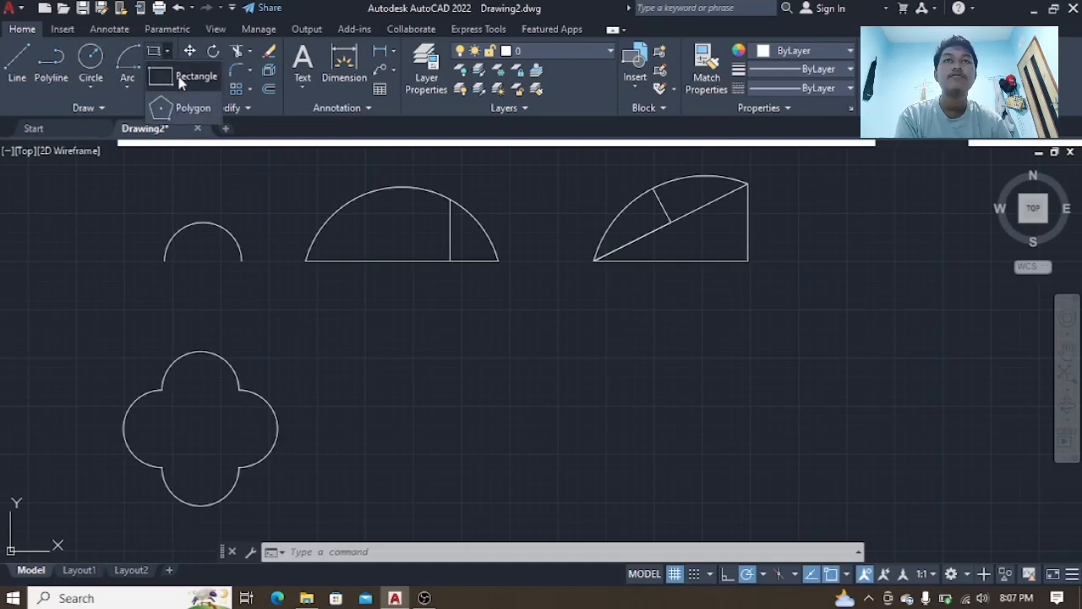
left_click(181, 77)
mouse_move(420, 302)
middle_mouse_down()
mouse_move(367, 333)
mouse_move(367, 286)
middle_mouse_up()
scroll(367, 286, "down", 4)
scroll(469, 207, "up", 4)
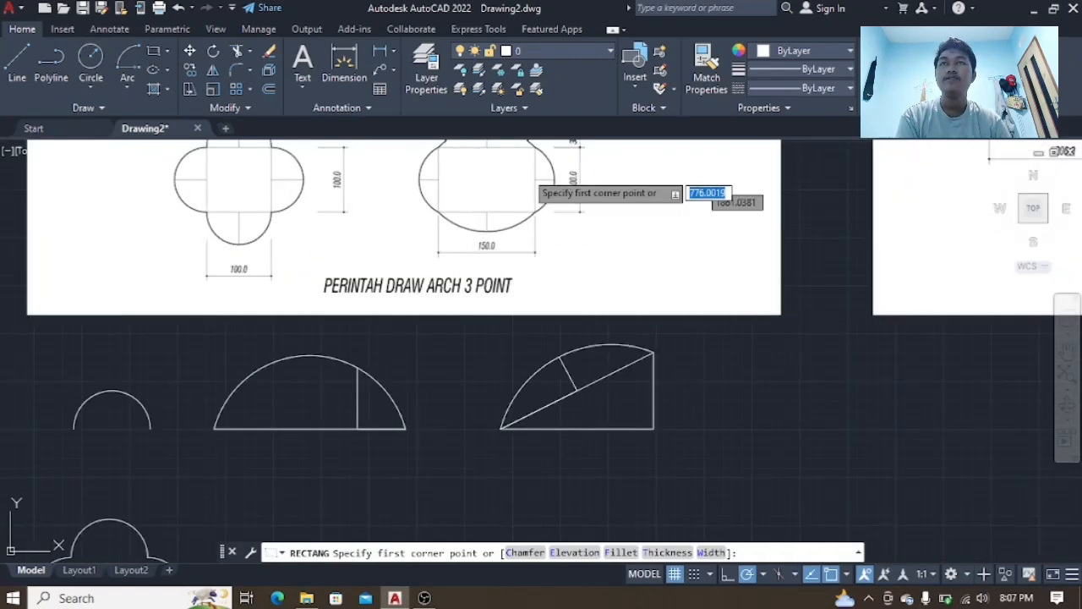
mouse_move(590, 218)
middle_mouse_down()
mouse_move(541, 351)
mouse_move(375, 374)
mouse_move(349, 306)
middle_mouse_up()
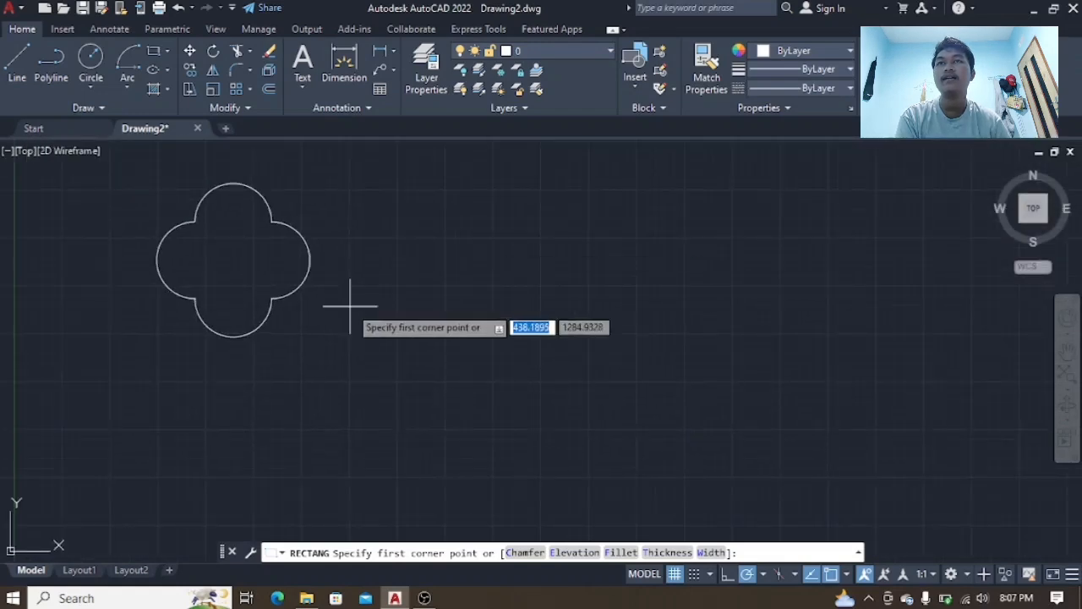
left_click(443, 298)
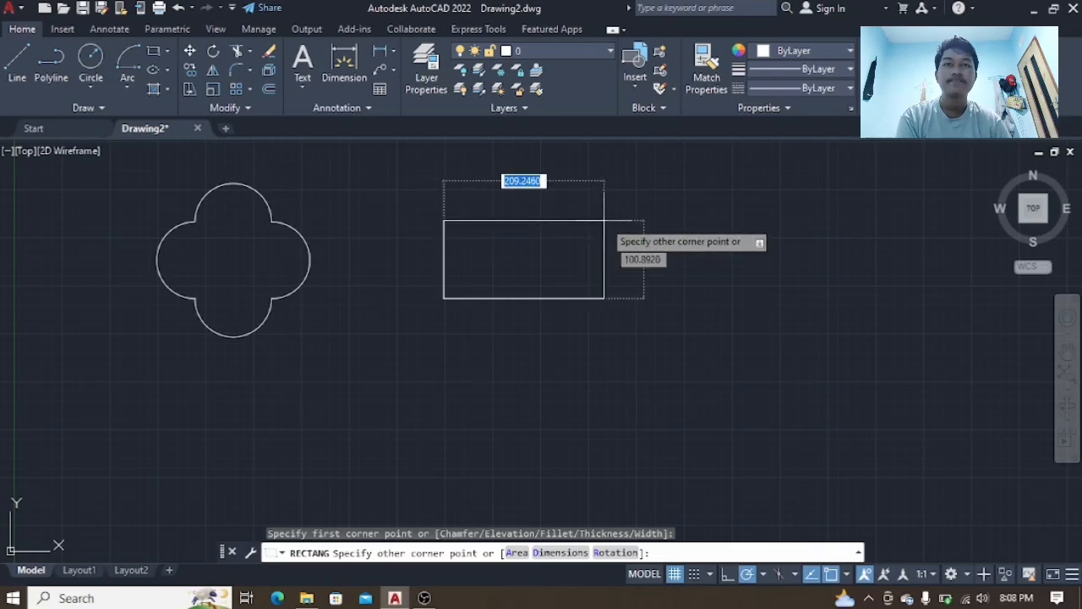
type("150")
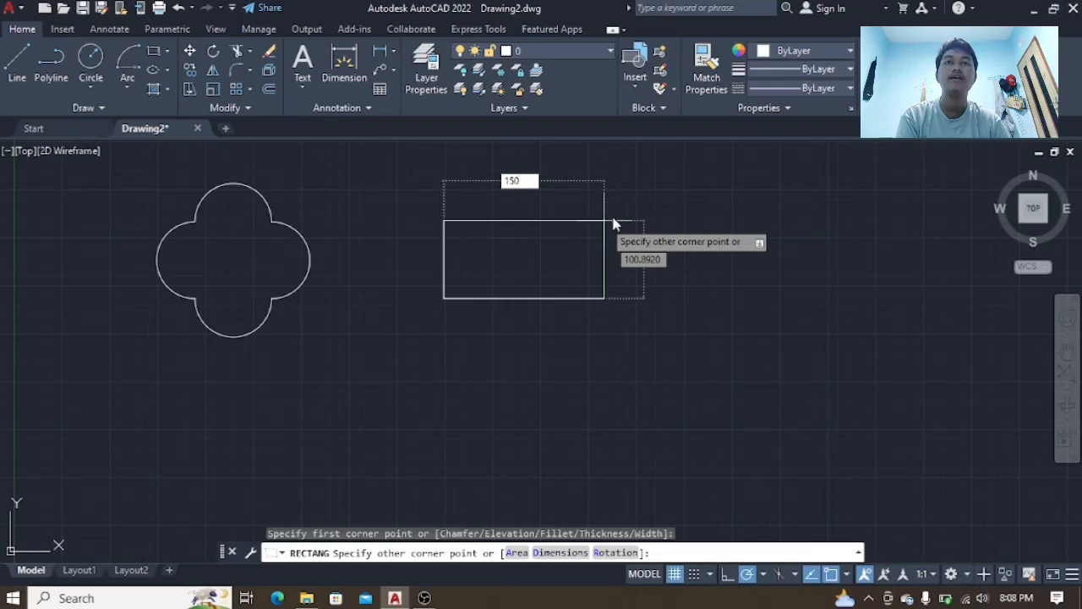
key("Tab")
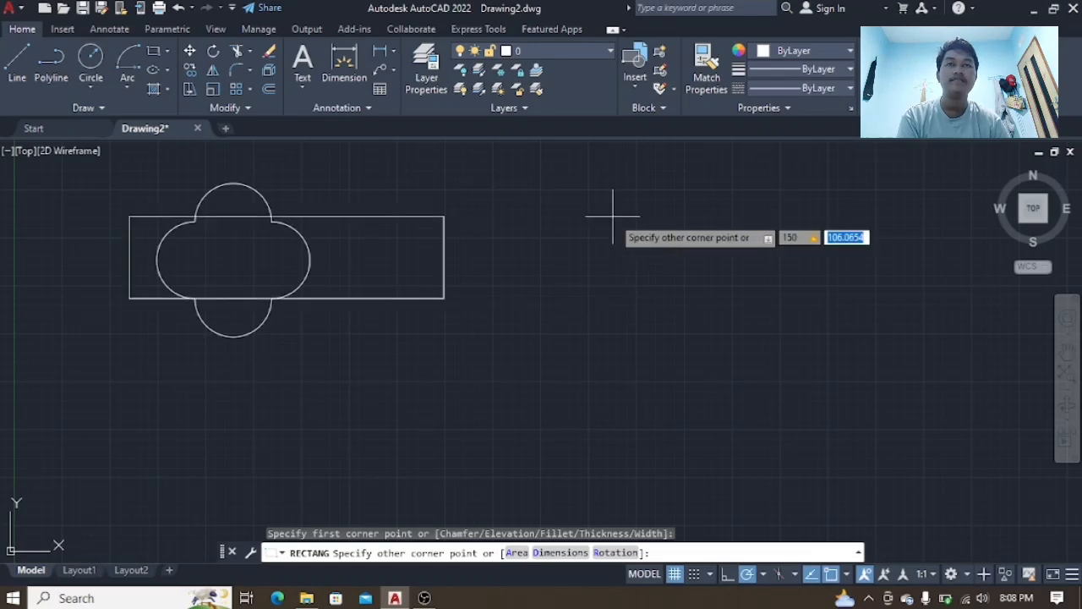
key("BackSpace")
key("Return")
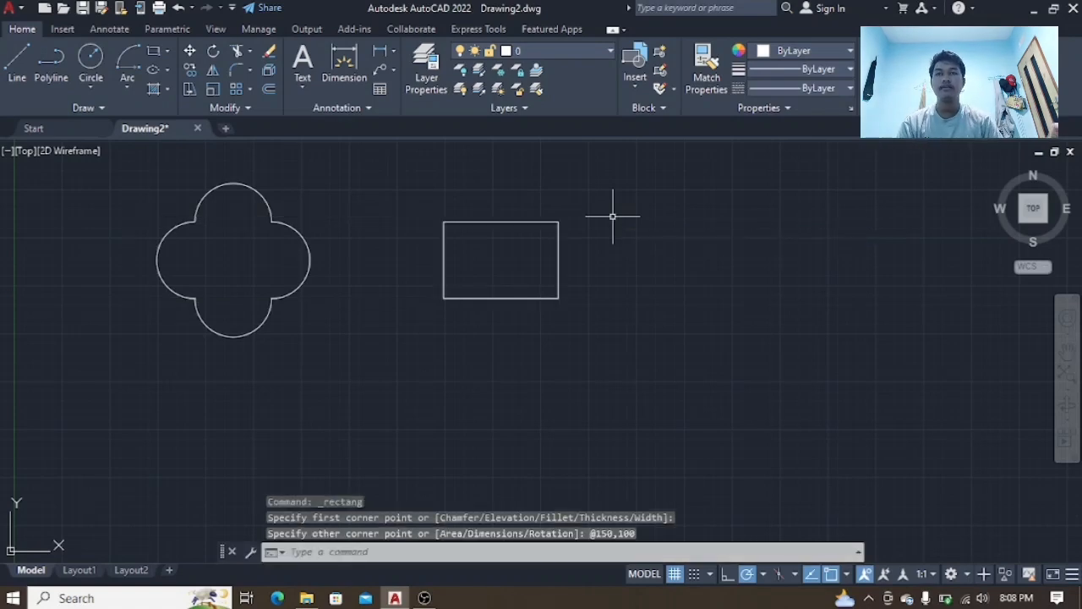
- Examine the arc height and rectangle dimensions of the oval figure on the three-point arc sheet
scroll(488, 265, "up", 2)
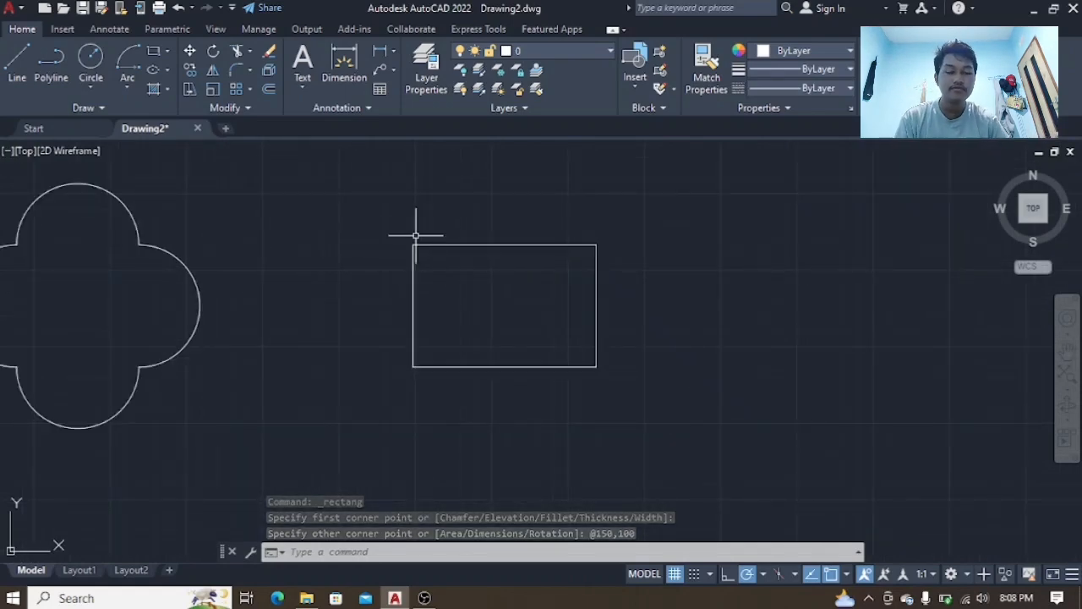
scroll(470, 237, "up", 2)
scroll(688, 289, "down", 2)
mouse_move(676, 292)
middle_mouse_down()
mouse_move(568, 324)
mouse_move(676, 372)
middle_mouse_up()
scroll(568, 323, "down", 2)
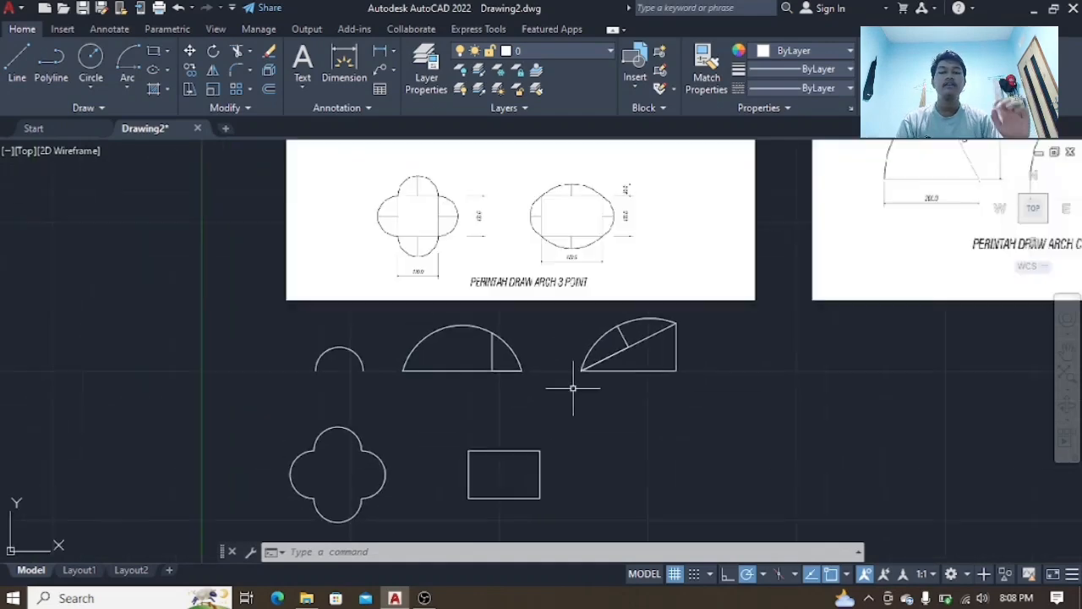
scroll(677, 372, "up", 2)
scroll(633, 175, "up", 4)
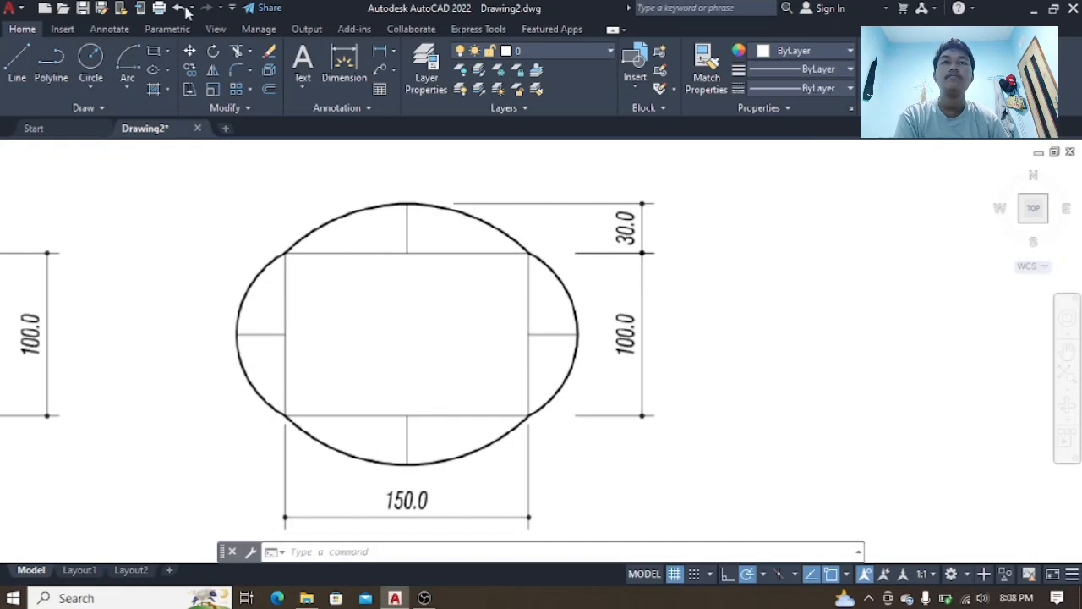
- Draw a polyline from the rectangle's upper-right corner, 75 left along the top edge and 30 straight up
left_click(51, 77)
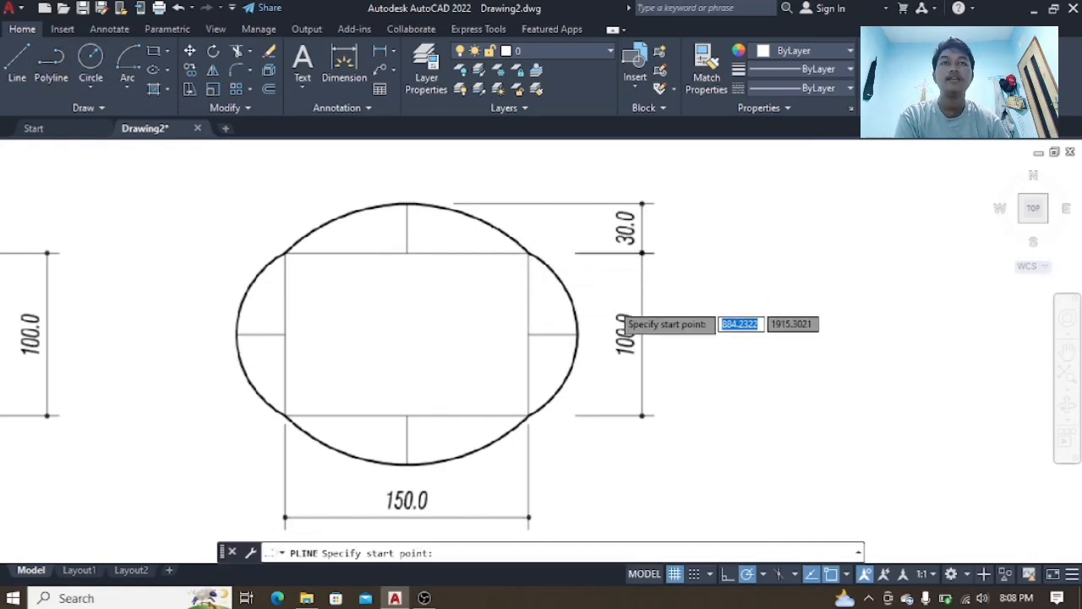
scroll(507, 338, "down", 4)
scroll(505, 338, "up", 6)
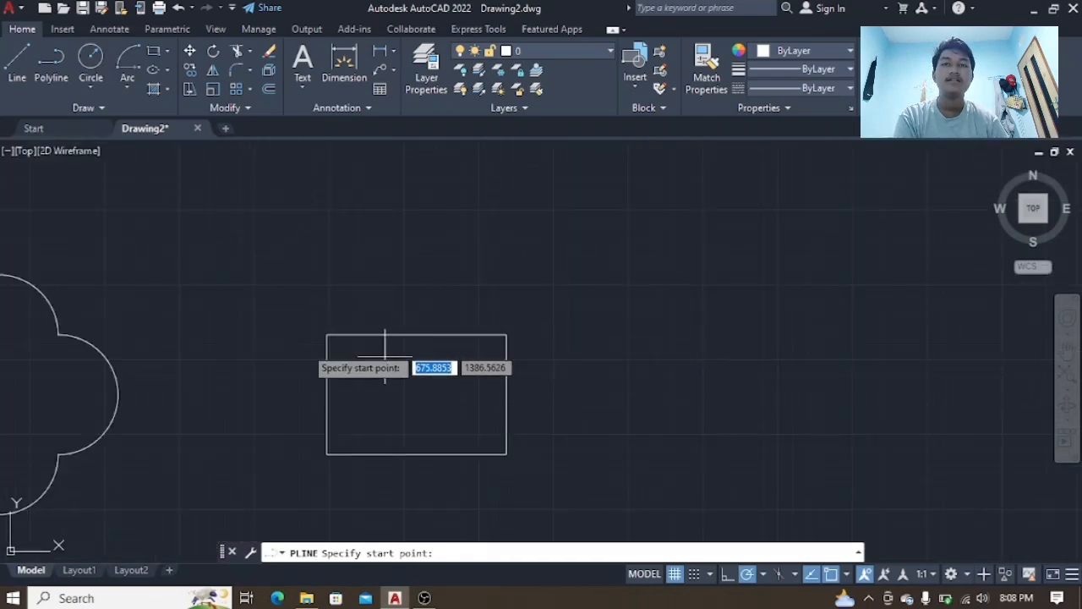
left_click(506, 335)
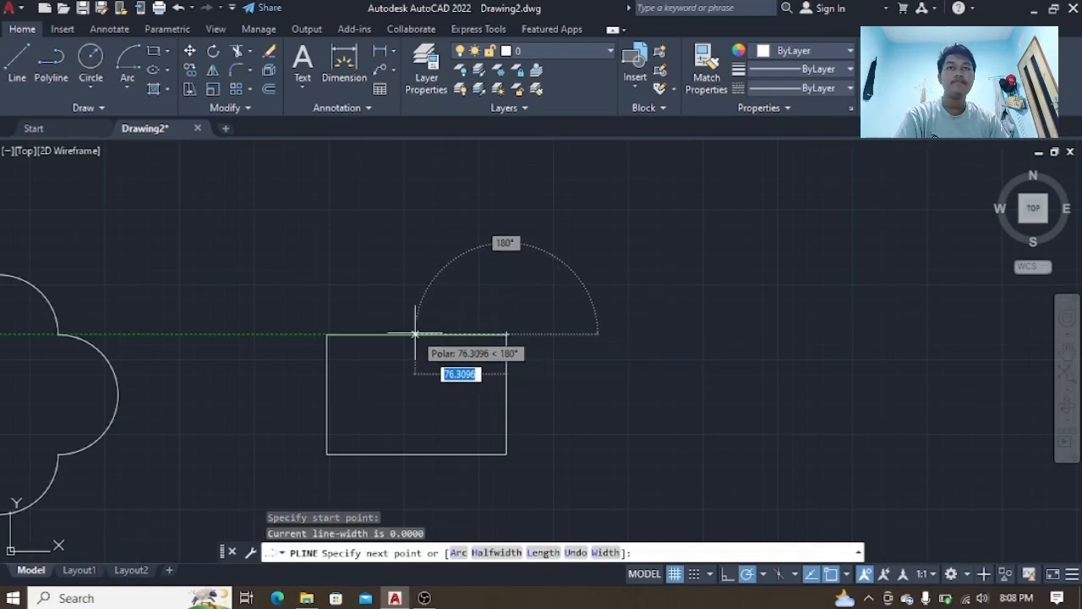
type("75")
key("Return")
scroll(416, 338, "up", 2)
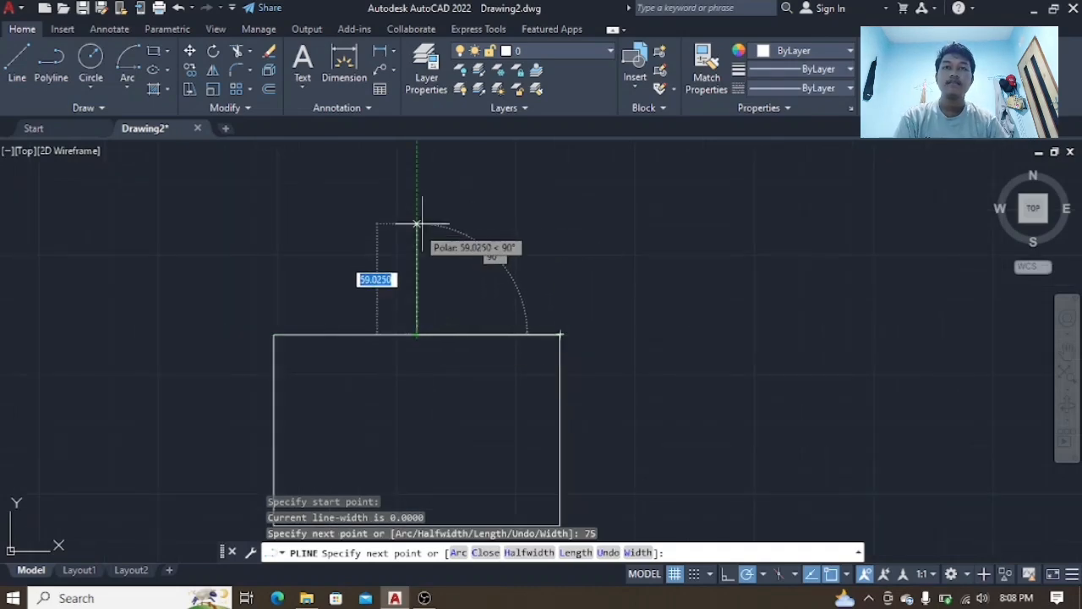
scroll(416, 226, "down", 5)
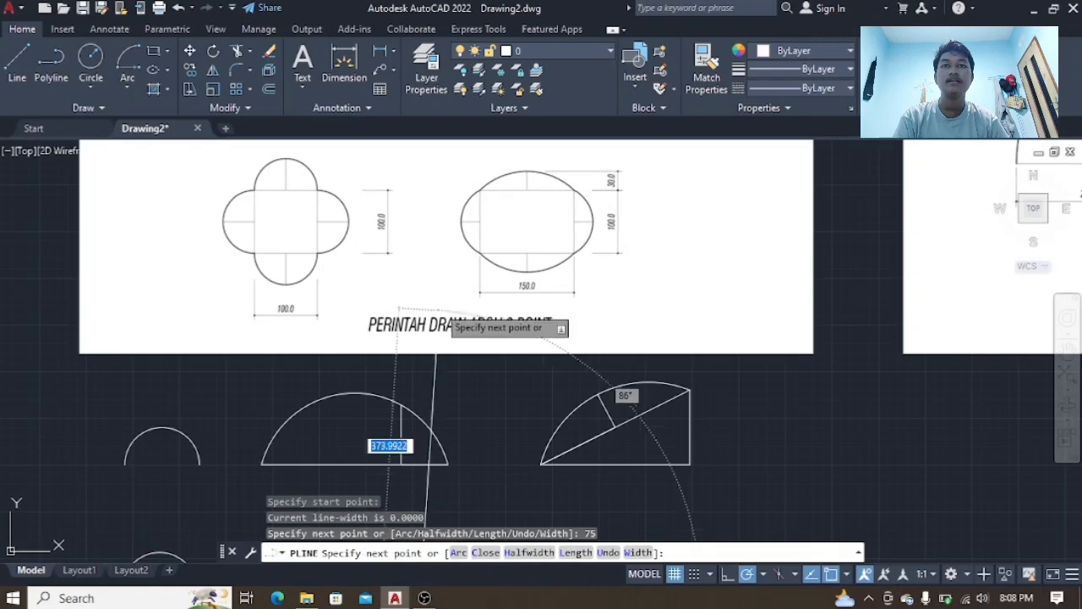
middle_click_drag(447, 411, 374, 230)
scroll(391, 234, "up", 2)
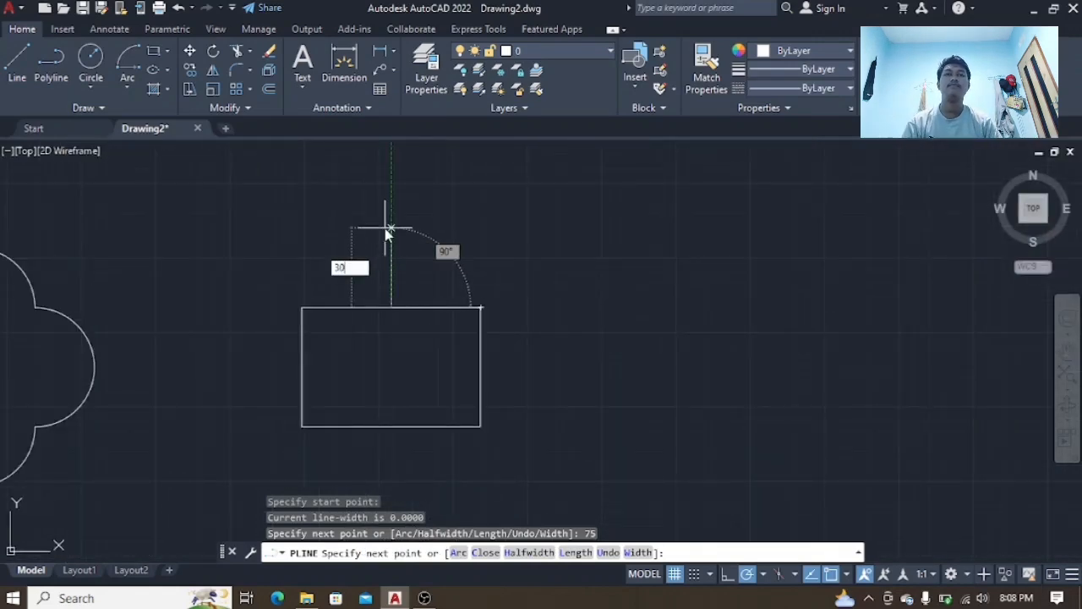
key("Return")
key("Escape")
- Draw a polyline from the rectangle's lower-left corner, 75 right along the bottom edge and 30 straight down
middle_click_drag(449, 414, 434, 312)
middle_click_drag(442, 223, 443, 262)
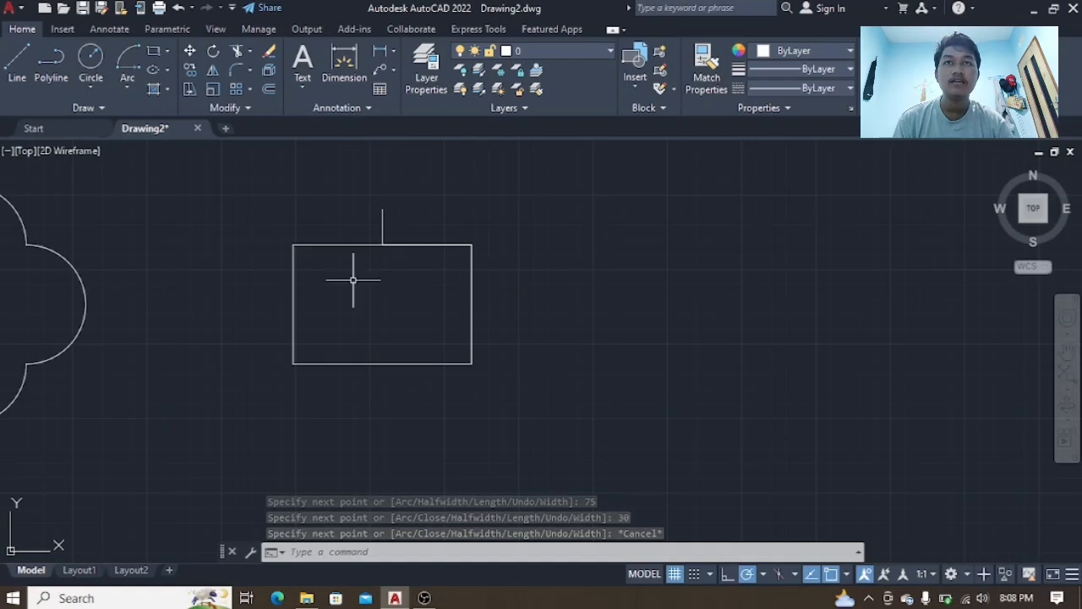
scroll(317, 363, "up", 2)
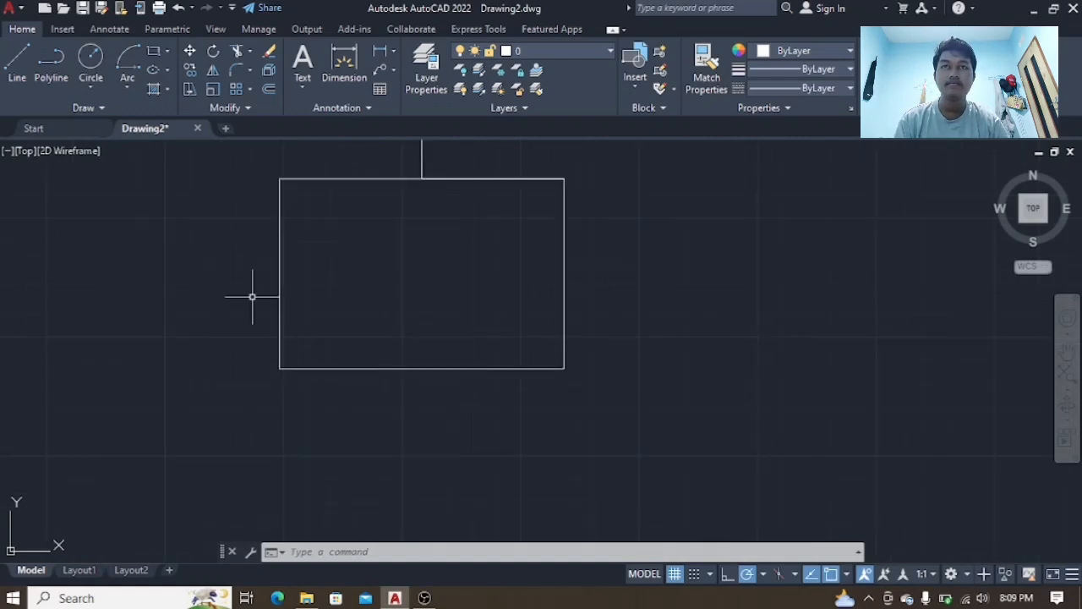
left_click(51, 78)
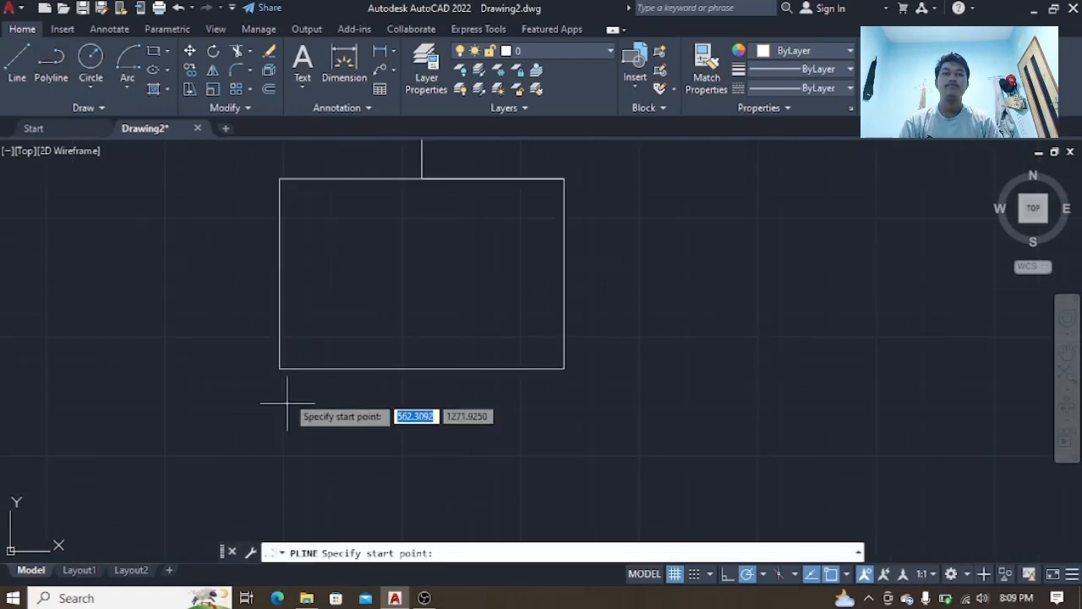
left_click(280, 368)
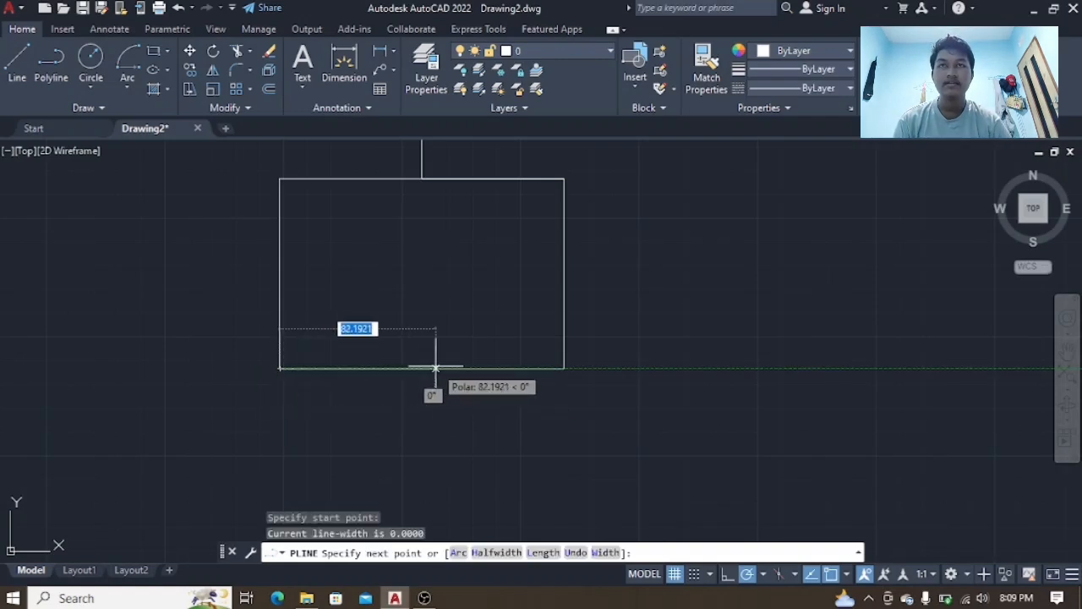
type("7")
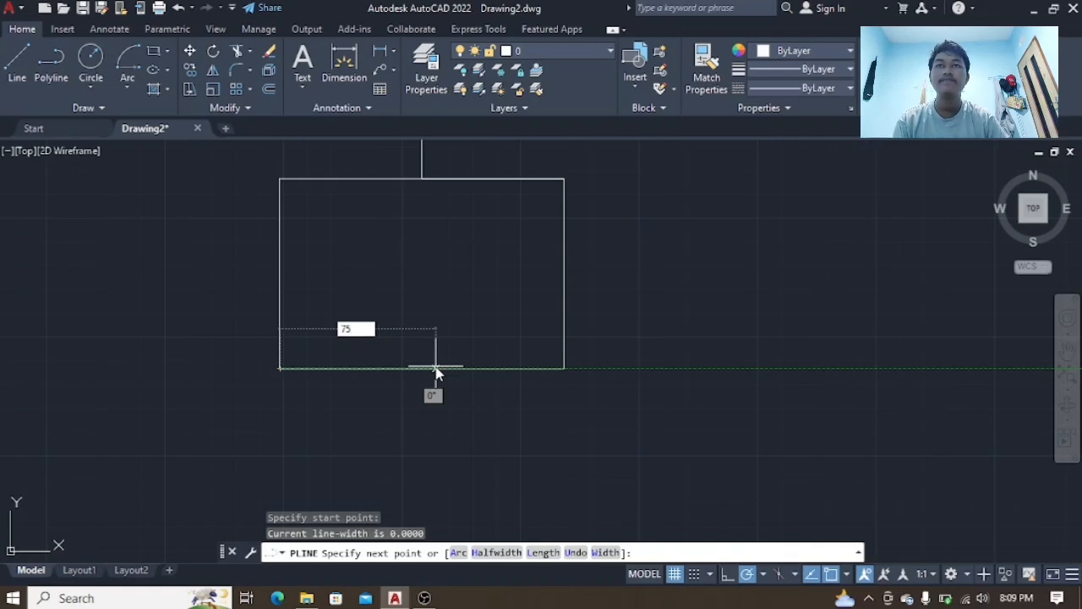
type("5")
key("Return")
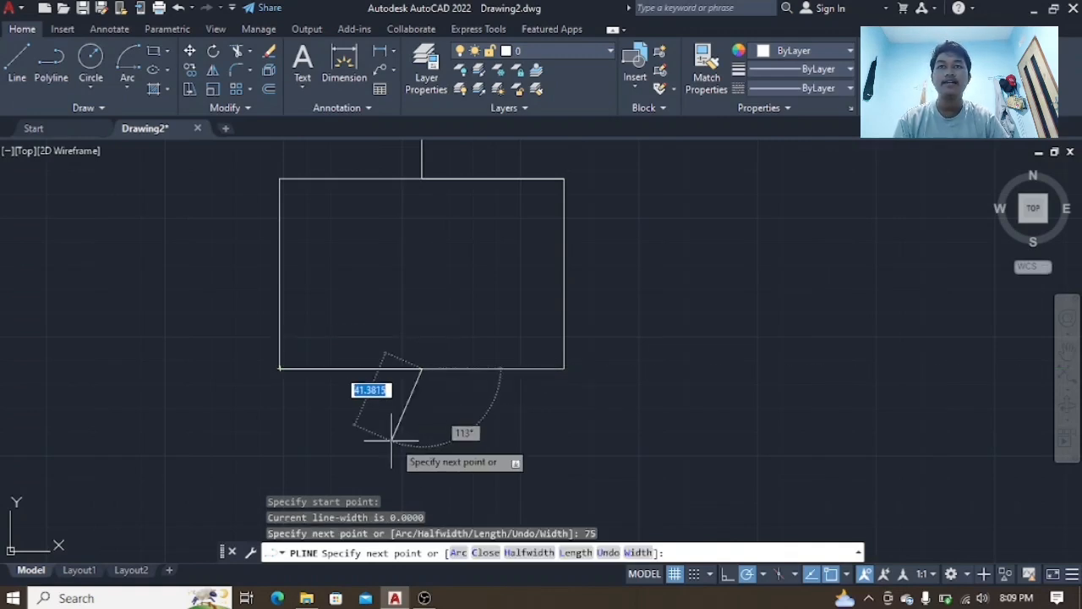
type("3")
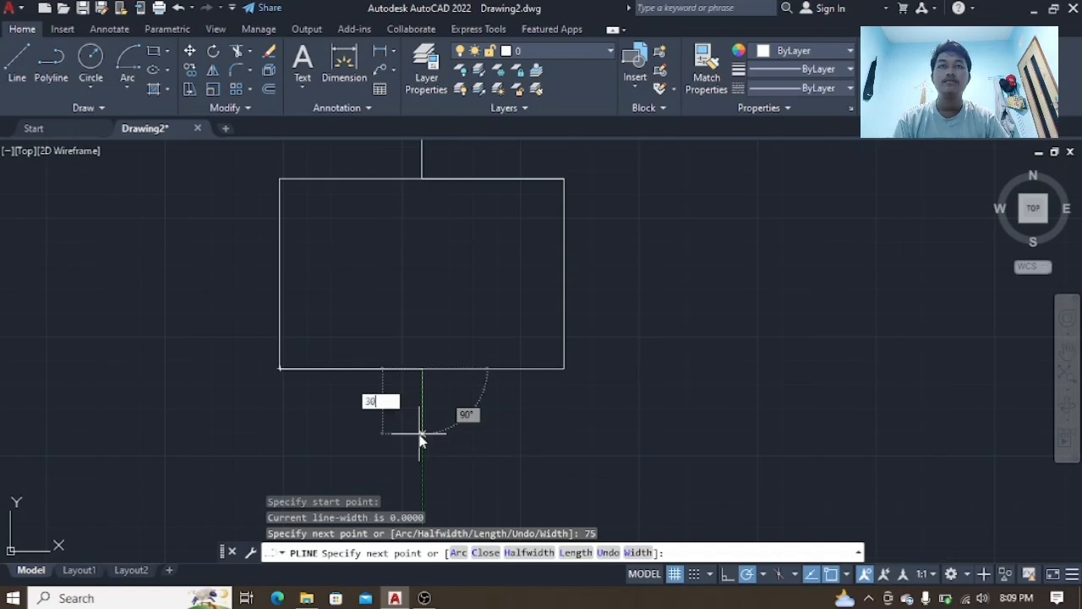
type("0")
key("Return")
key("Escape")
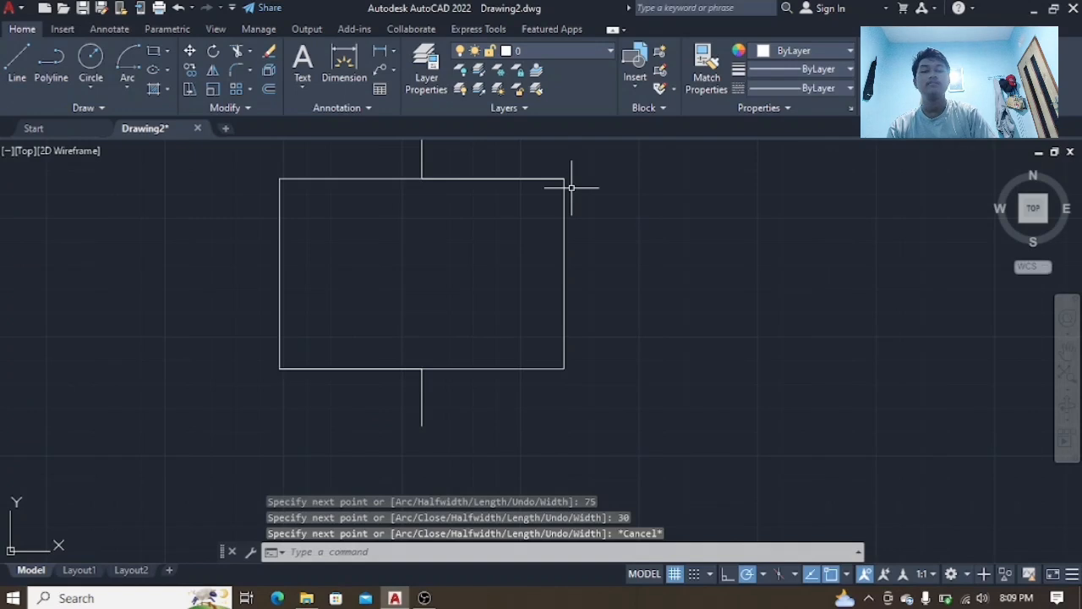
- Draw a polyline from the rectangle's upper-left corner, 50 down along the left edge and 30 outward to the left
middle_click_drag(599, 198, 624, 230)
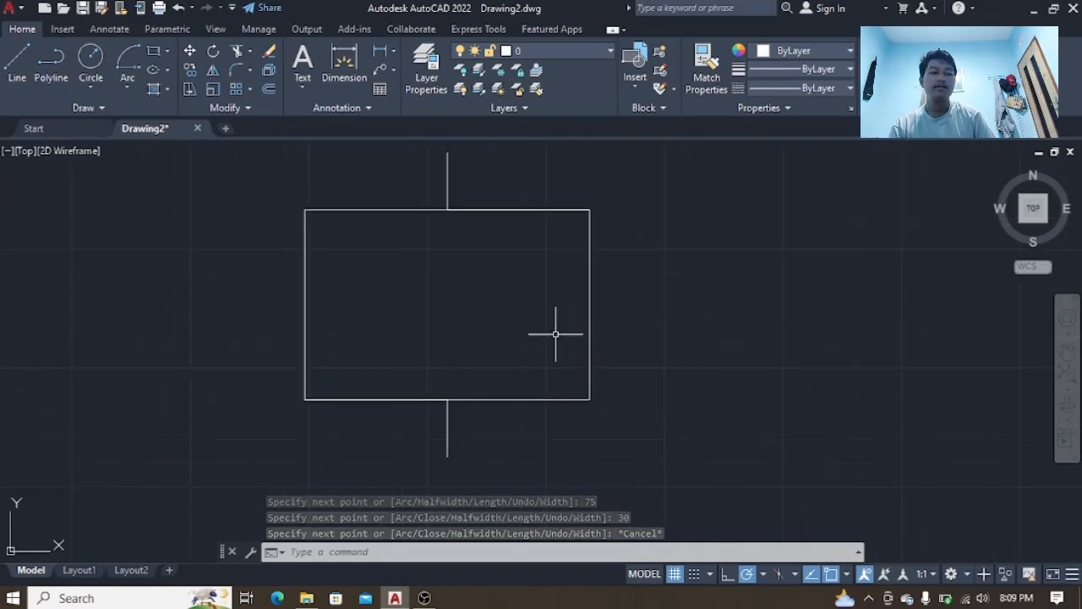
left_click(53, 76)
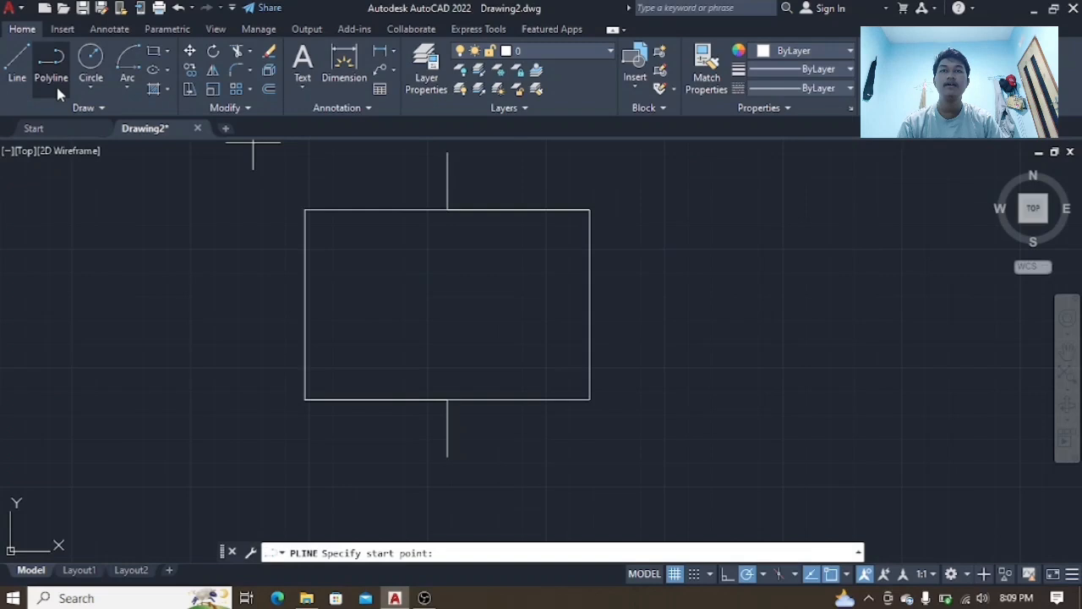
left_click(305, 210)
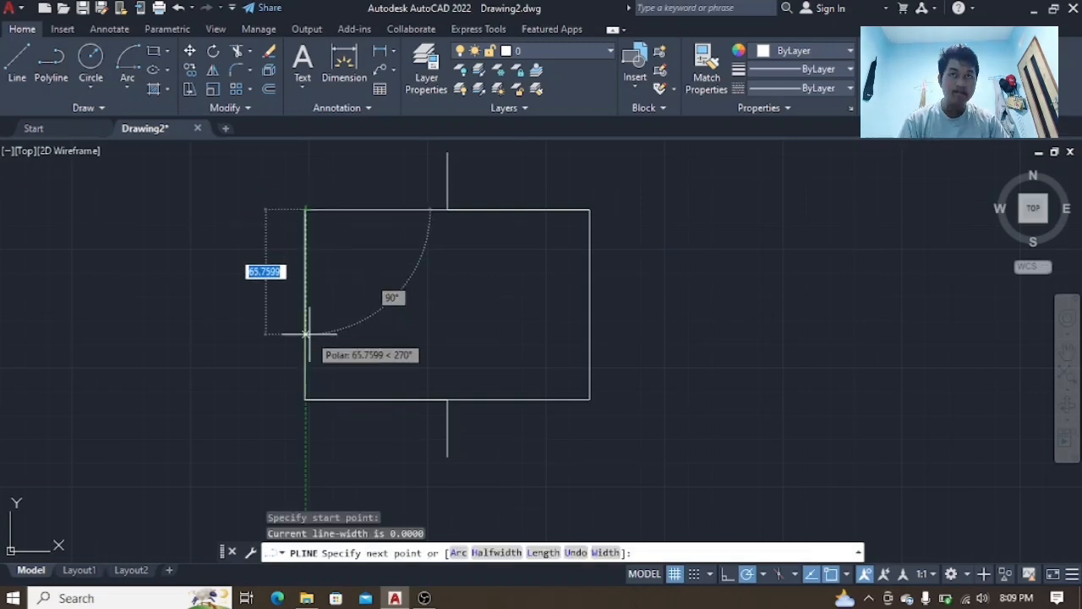
type("50")
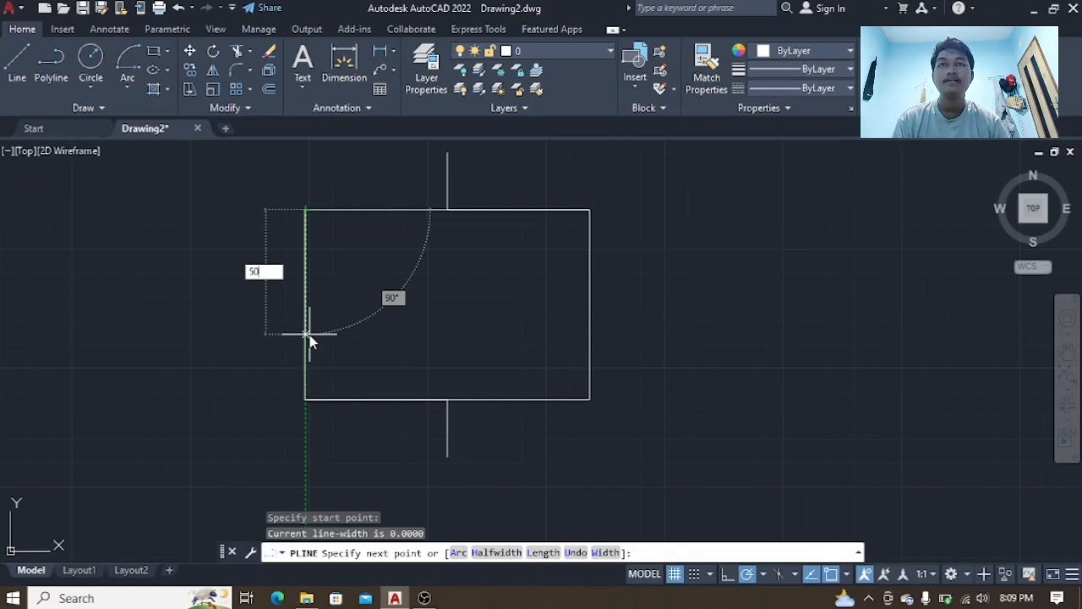
key("Return")
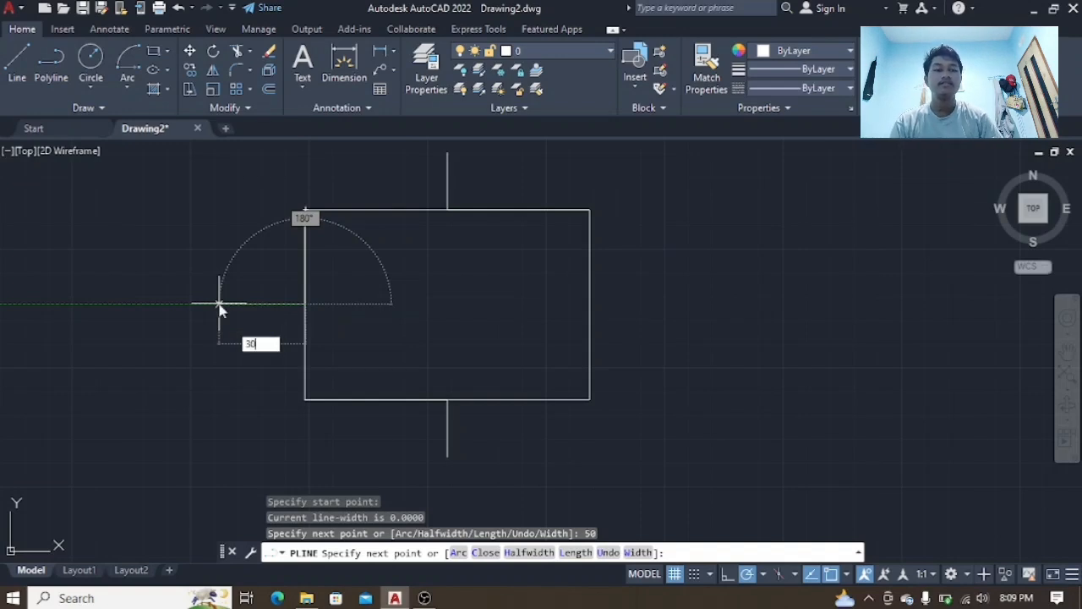
key("Return")
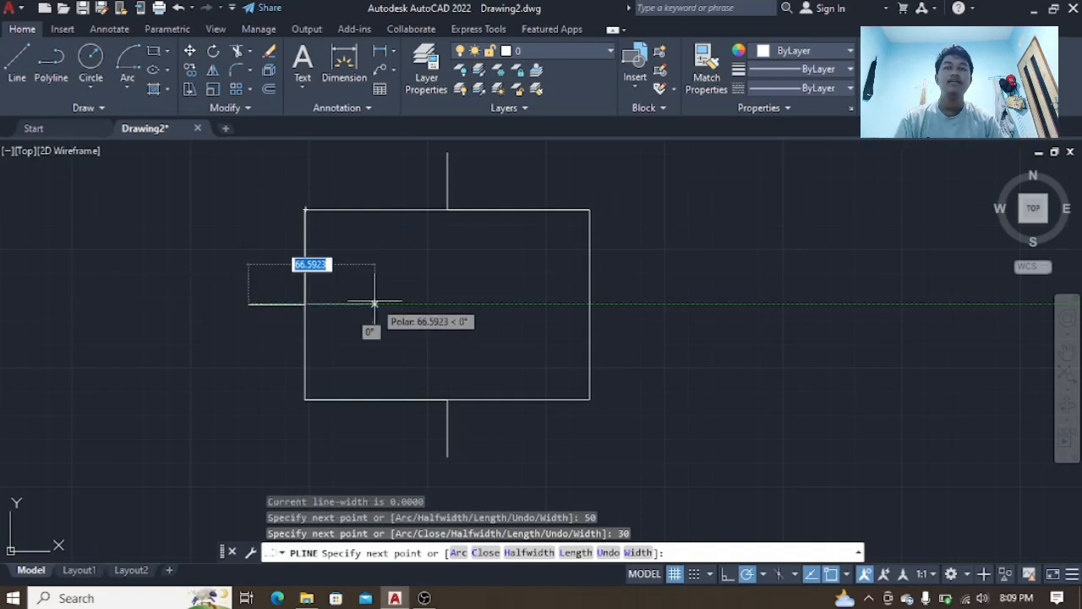
key("Escape")
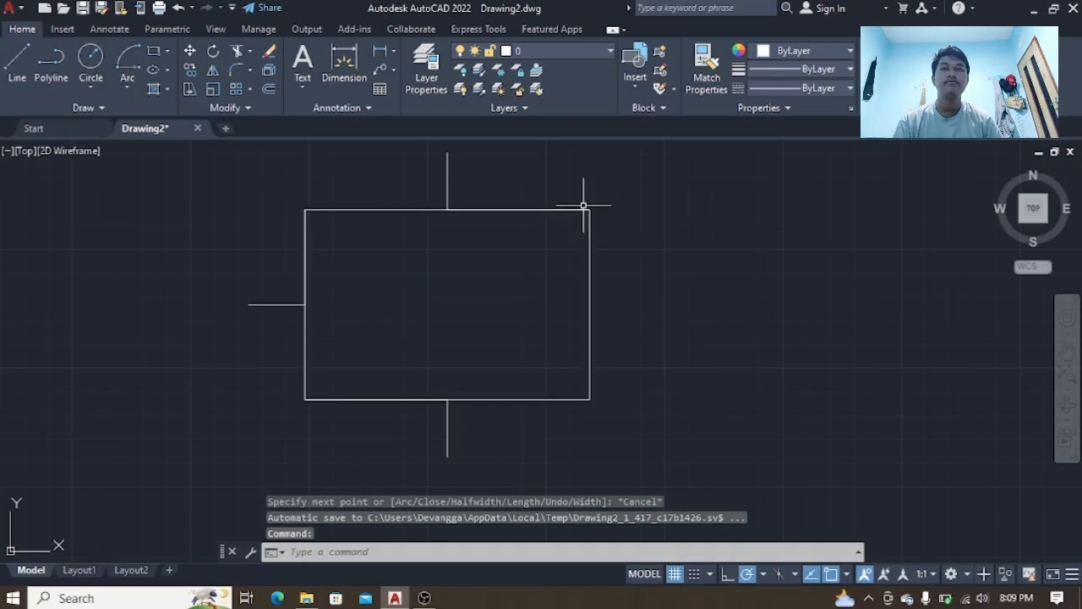
left_click(44, 85)
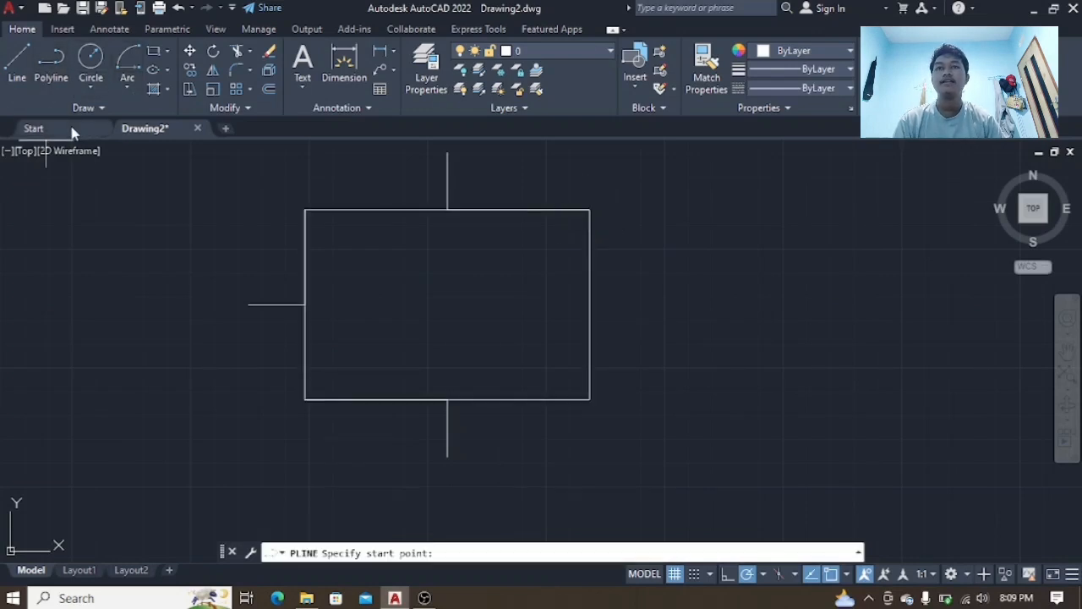
left_click(589, 209)
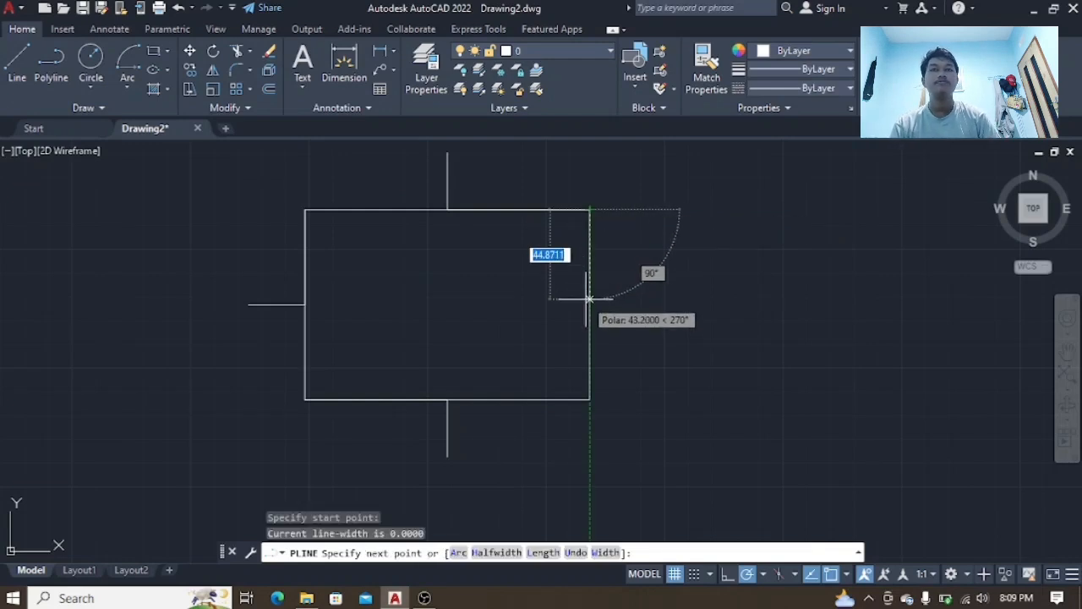
type("50")
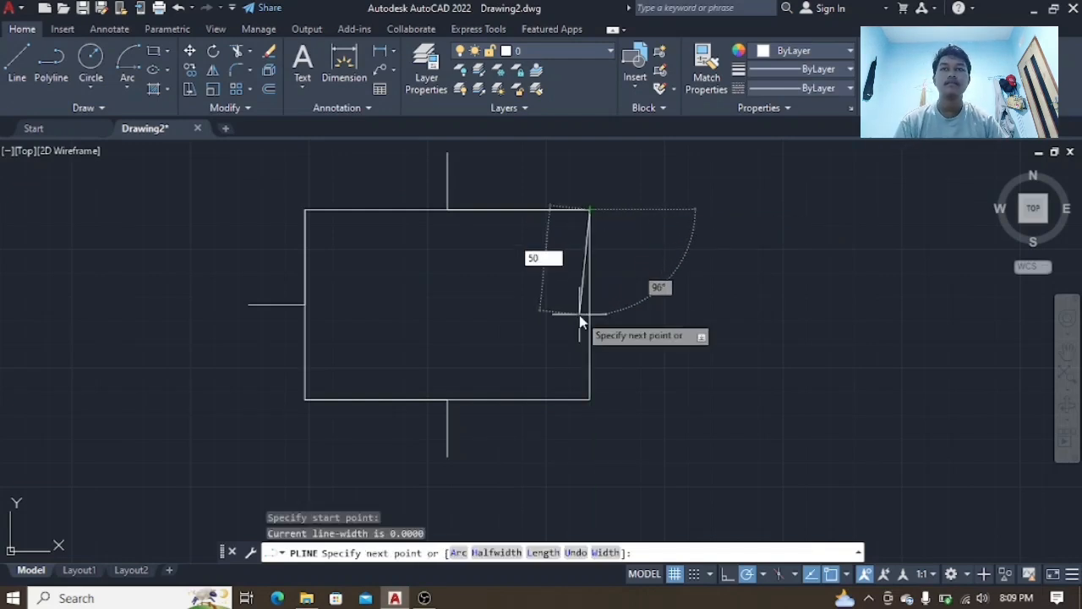
key("Escape")
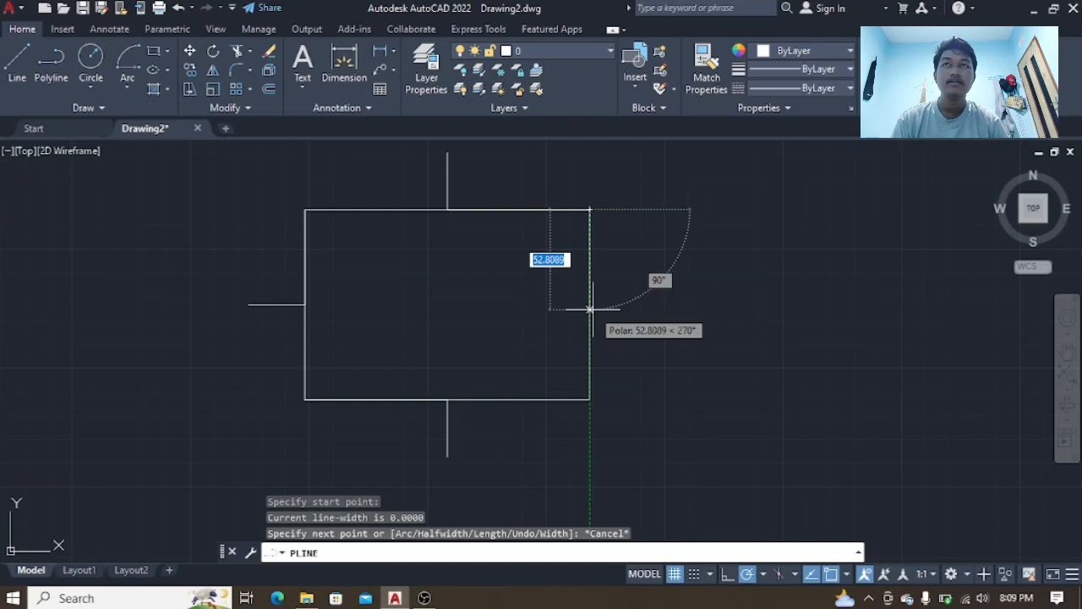
- Draw a polyline from the rectangle's upper-right corner, 50 down along the right edge and 30 outward to the right
type("50")
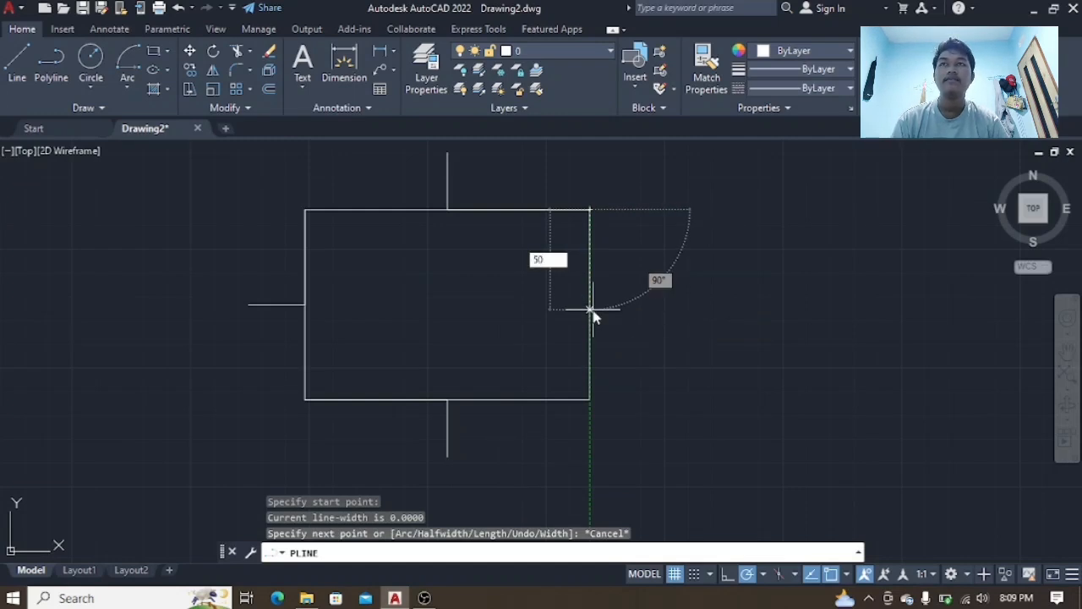
key("Return")
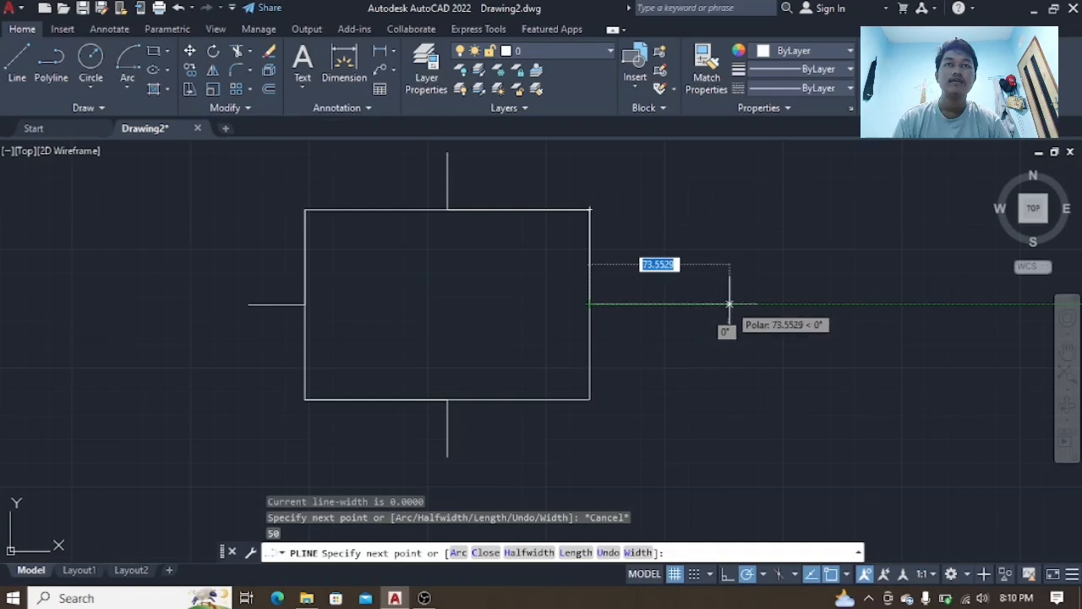
type("30")
key("Return")
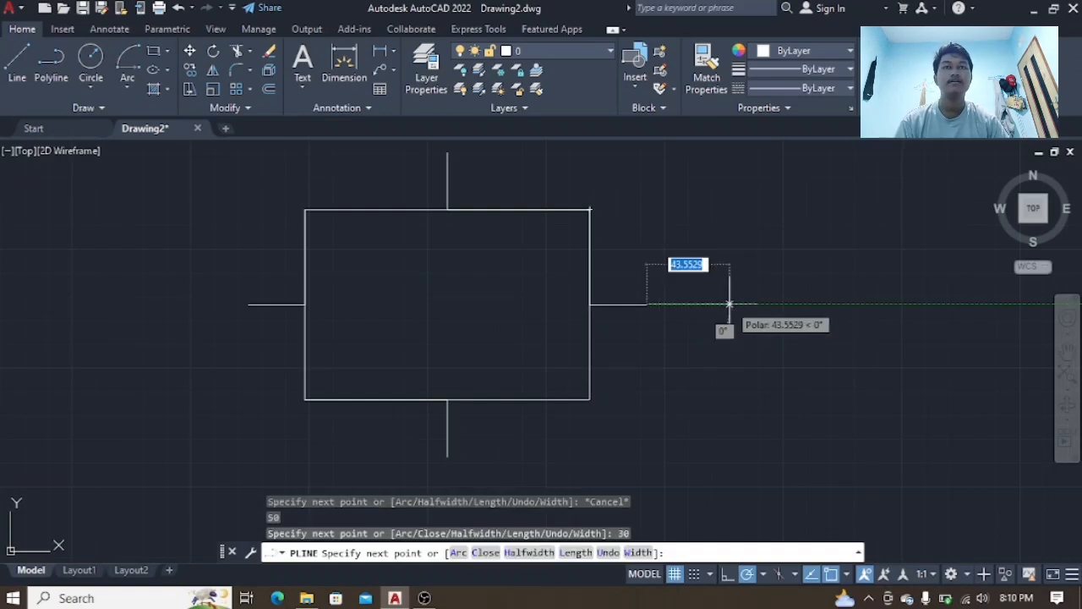
key("Escape")
scroll(423, 273, "down", 2)
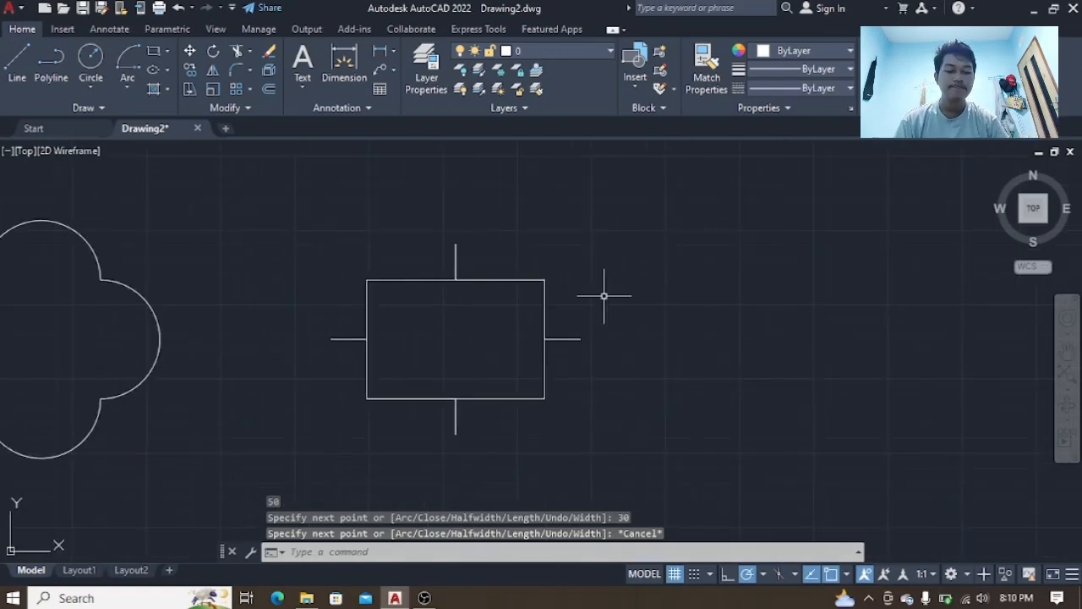
- Draw a three-point arc from the rectangle's upper-left corner through the upper helper line's outer end to the upper-right corner
left_click(126, 86)
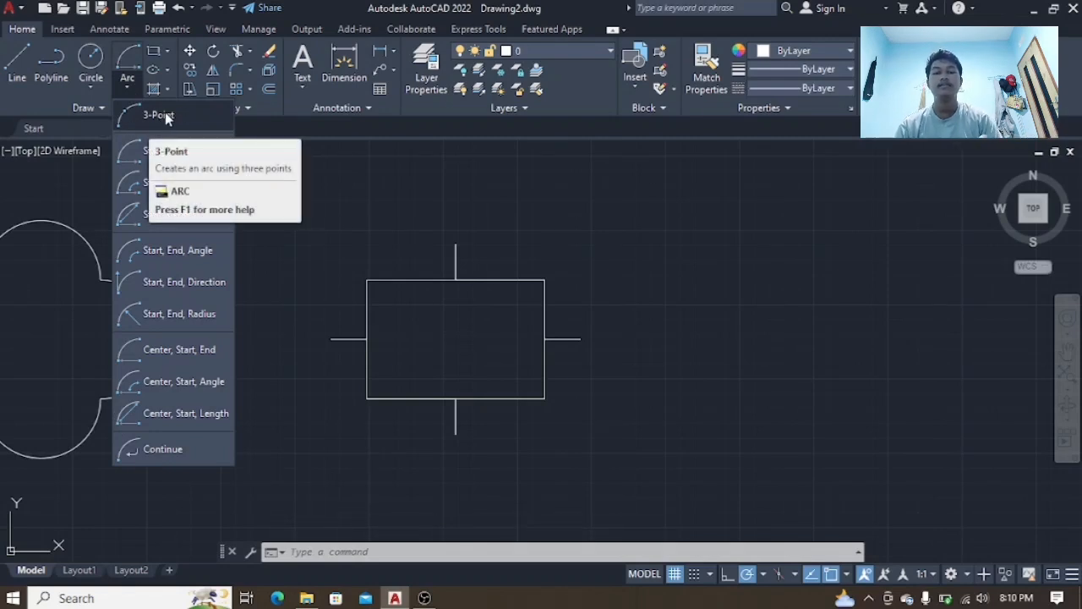
left_click(159, 118)
scroll(374, 282, "up", 2)
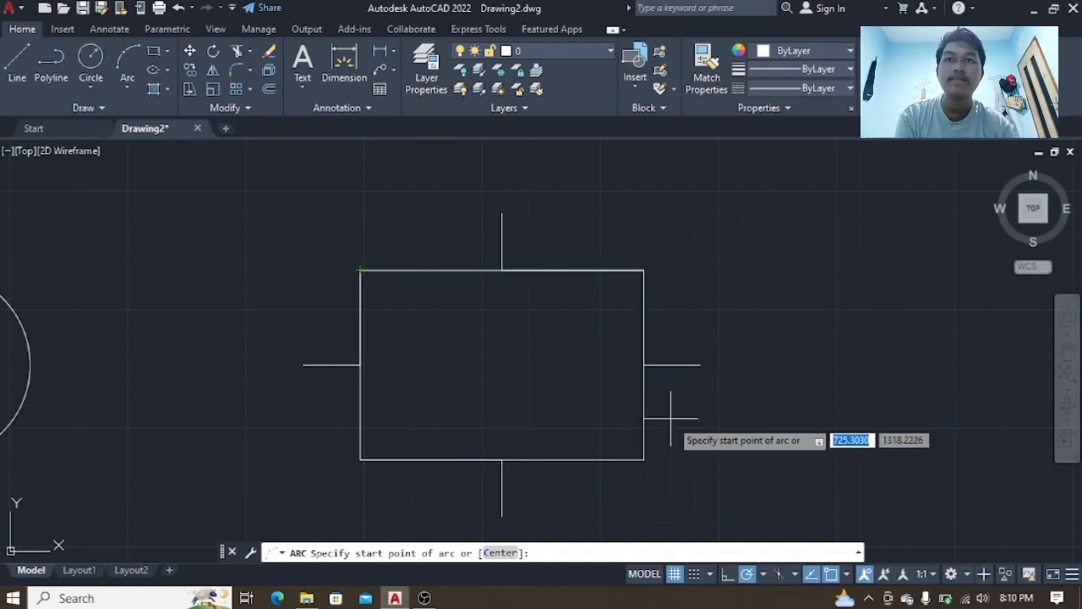
left_click(360, 271)
left_click(502, 213)
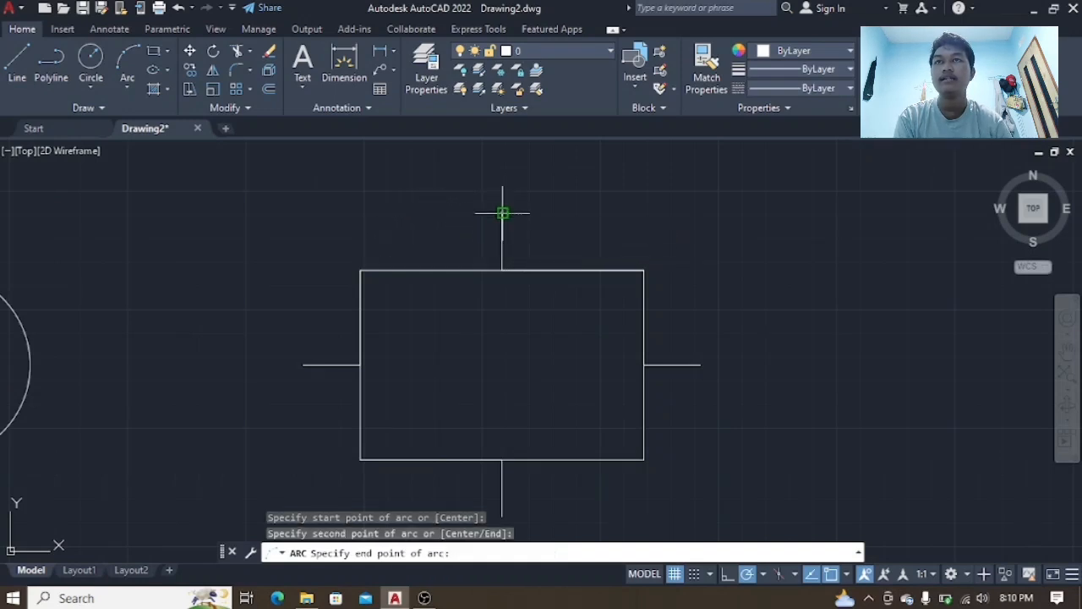
left_click(643, 270)
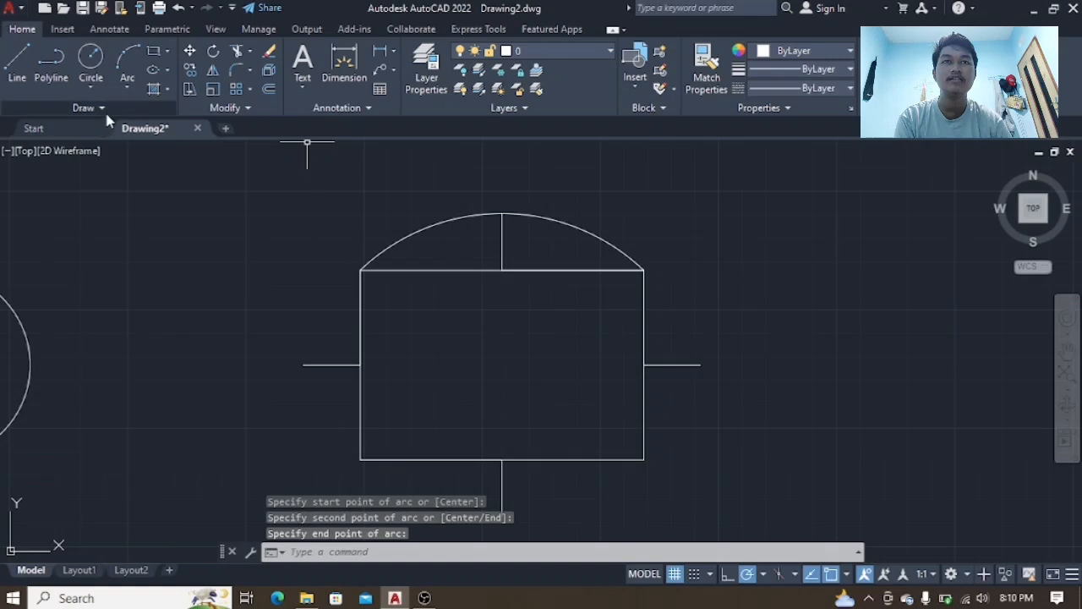
- Draw a three-point arc from the rectangle's upper-right corner through the right helper line's outer end to the lower-right corner
left_click(131, 82)
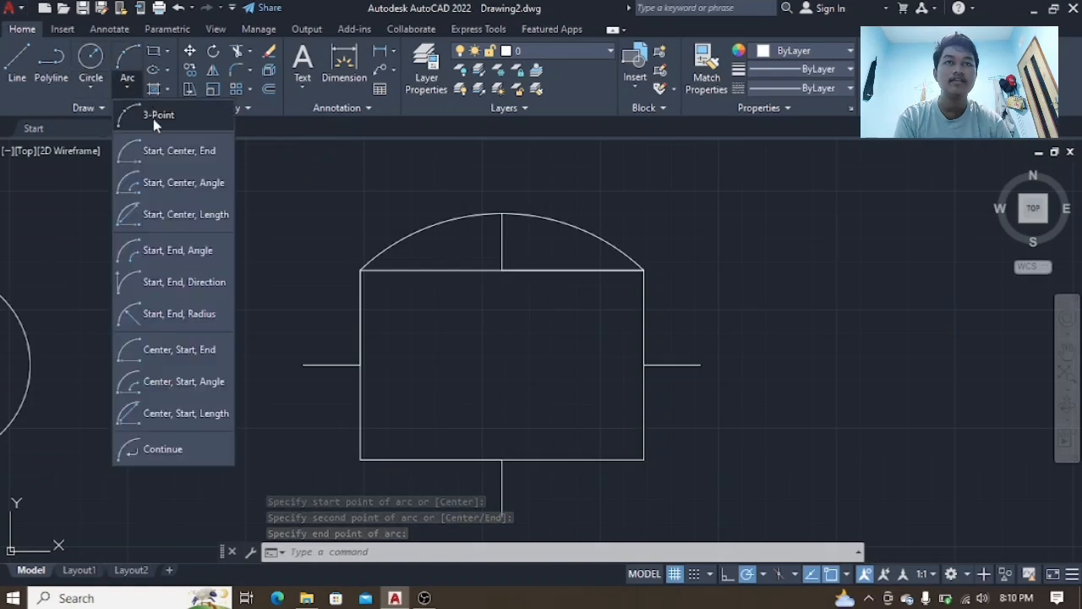
left_click(153, 115)
left_click(643, 270)
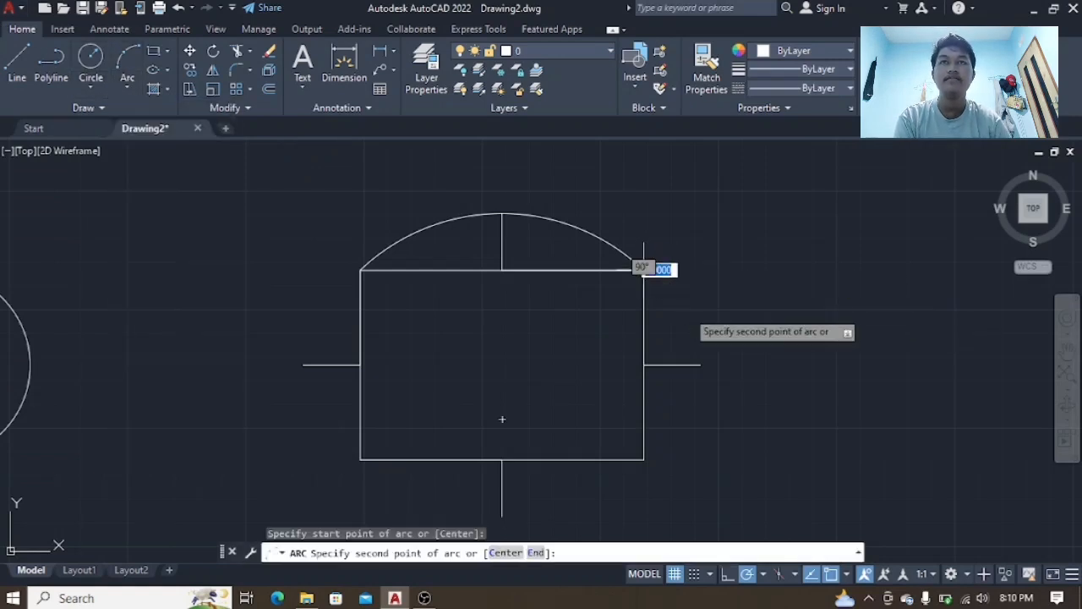
left_click(700, 364)
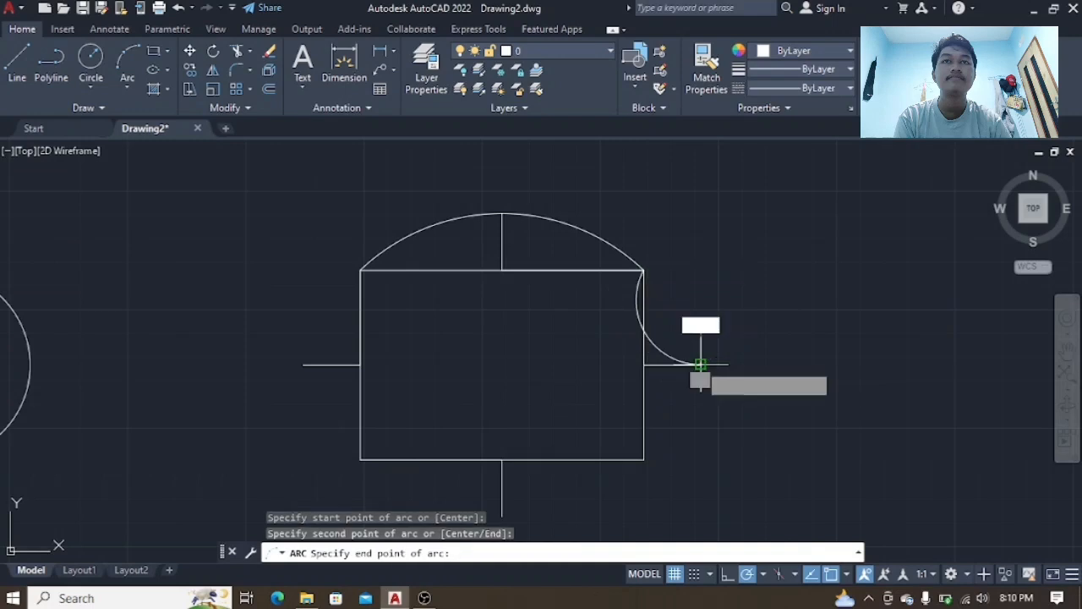
left_click(648, 455)
middle_click_drag(648, 456, 701, 279)
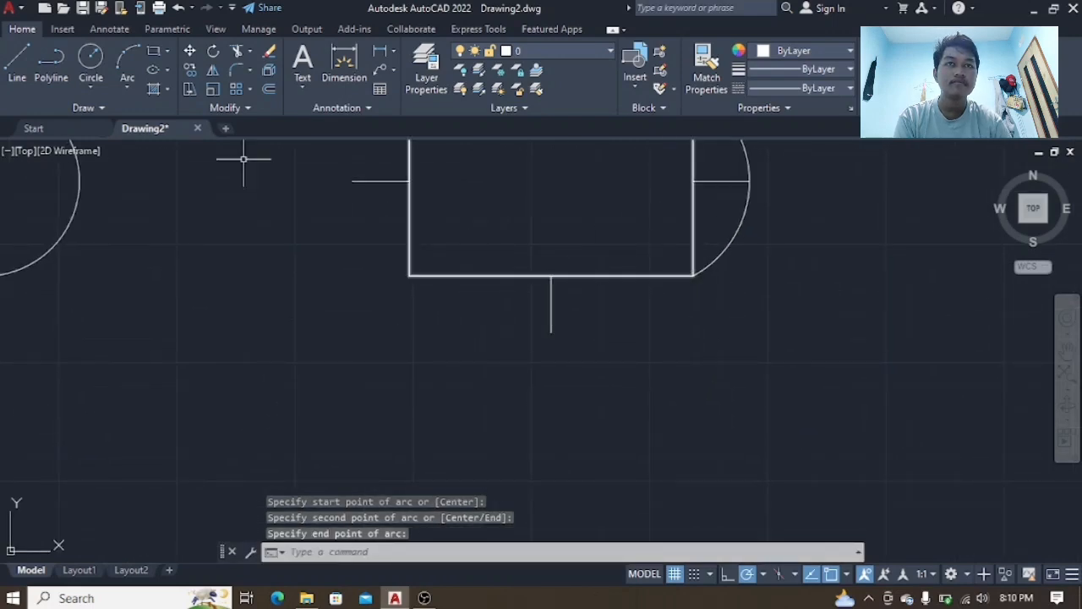
- Try a three-point arc from the rectangle's lower-right corner through the lower helper line's outer end to the lower-left corner, and undo it
left_click(129, 82)
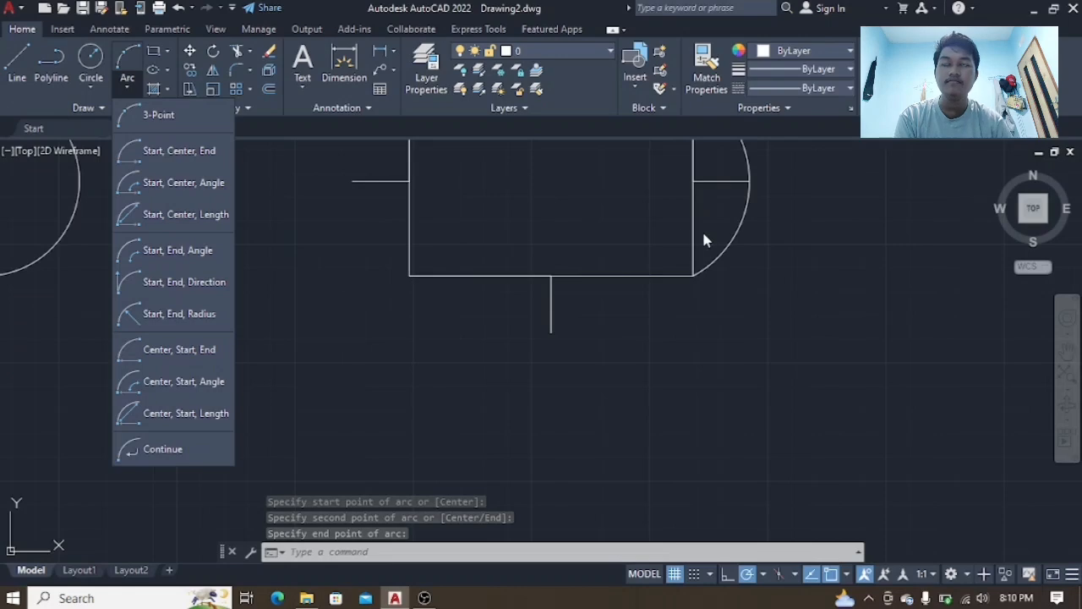
left_click(572, 235)
scroll(659, 220, "down", 8)
scroll(676, 271, "up", 4)
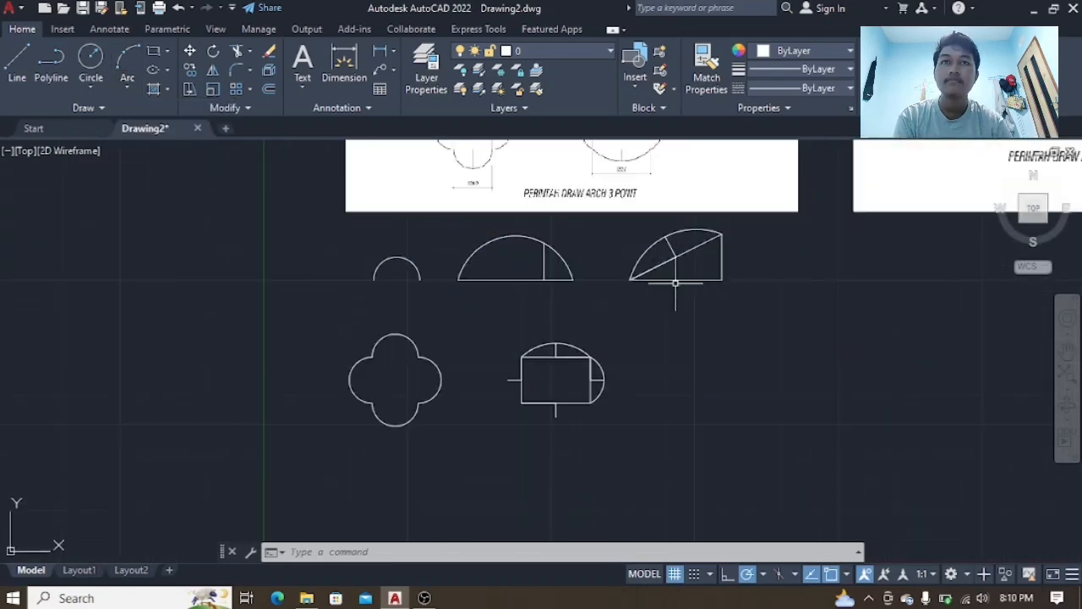
middle_click_drag(586, 351, 576, 344)
scroll(583, 448, "up", 4)
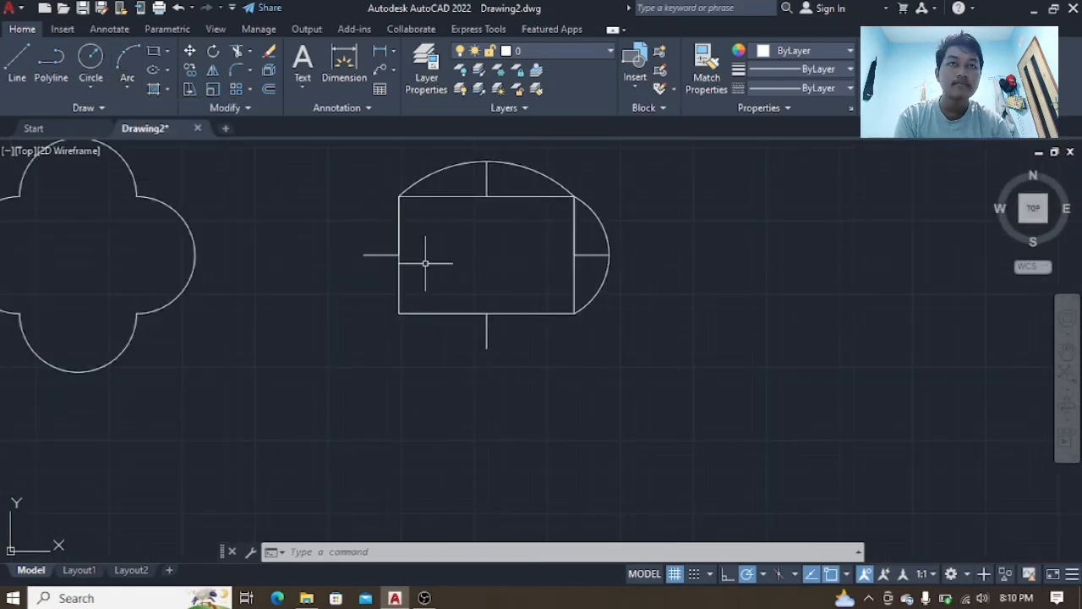
left_click(129, 84)
left_click(165, 121)
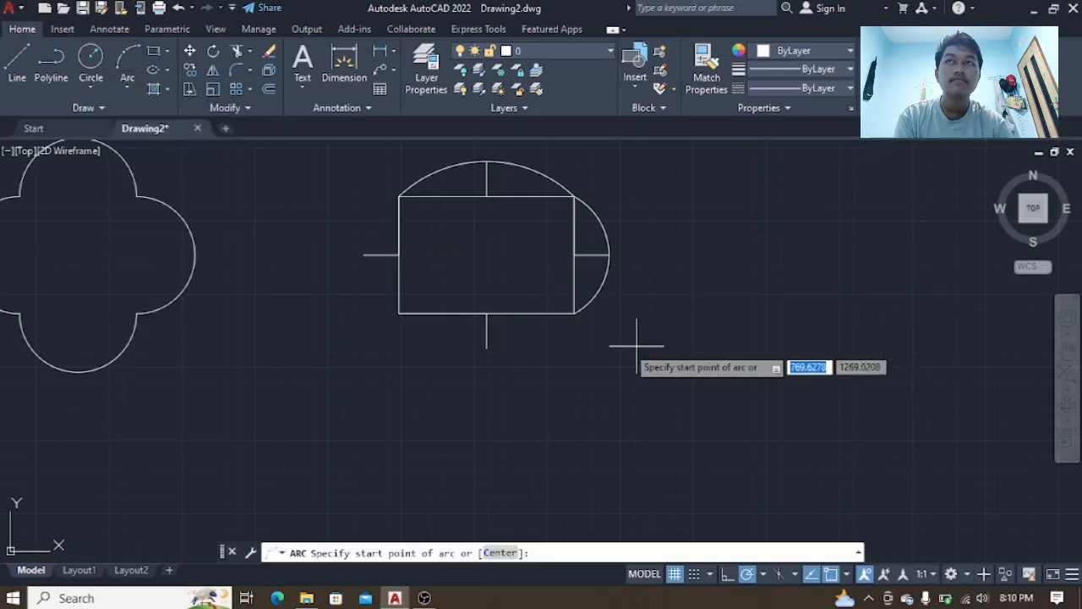
scroll(583, 320, "up", 2)
left_click(567, 314)
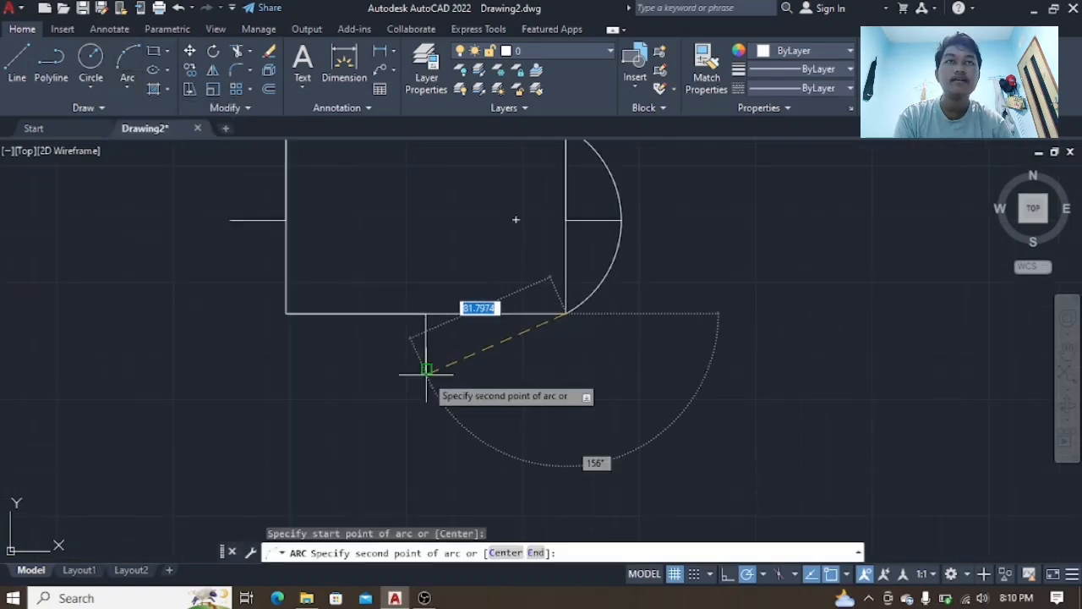
left_click(425, 369)
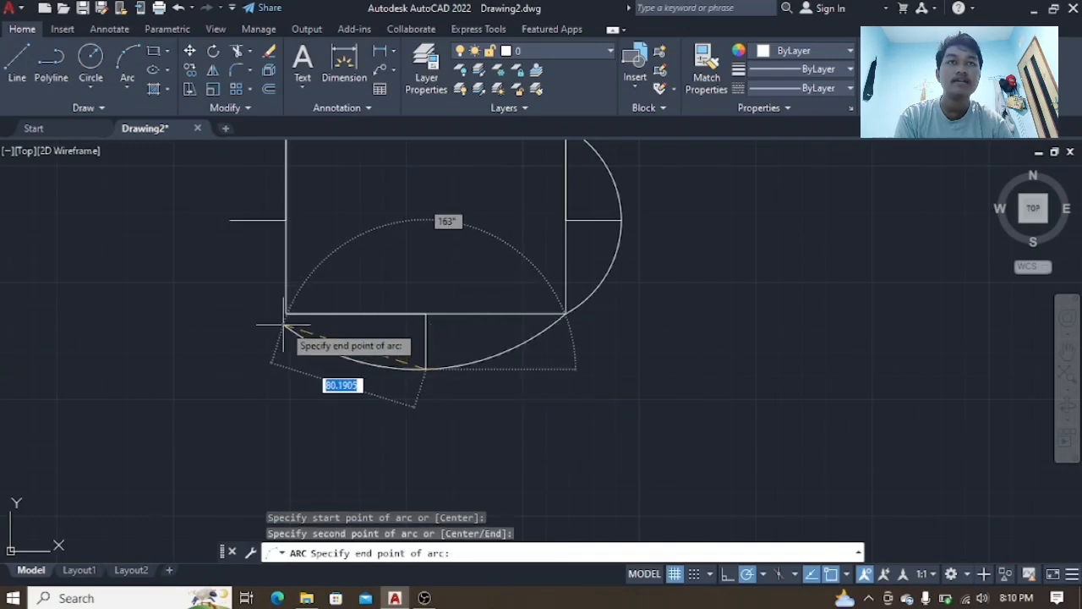
left_click(287, 314)
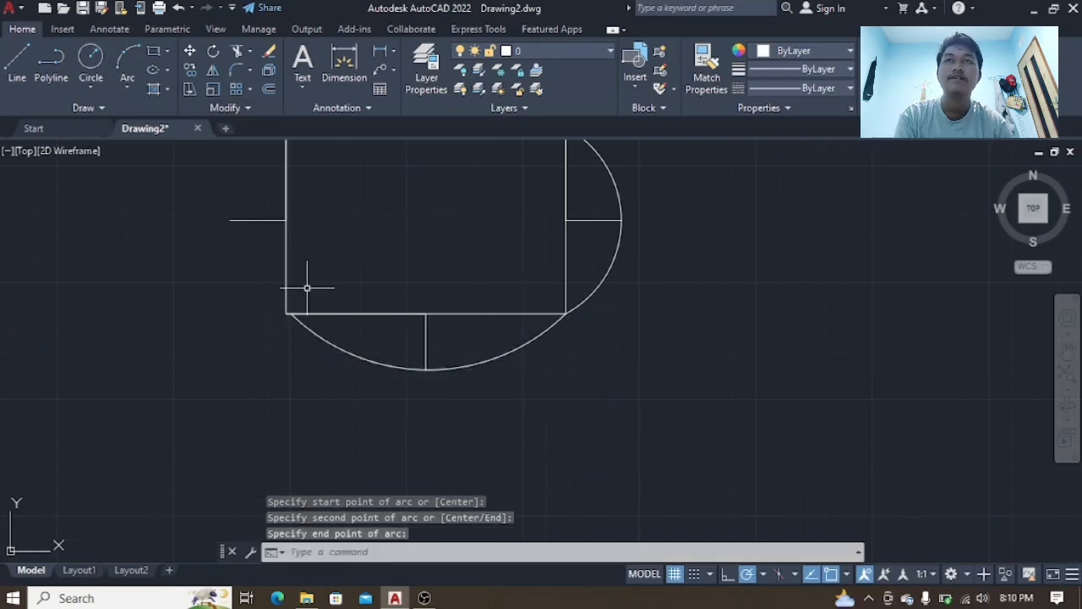
key("ctrl+z")
- Start a three-point arc at the rectangle's lower-right corner and pass it through the lower helper line's outer end
scroll(314, 295, "down", 2)
scroll(536, 326, "up", 3)
scroll(236, 150, "up", 2)
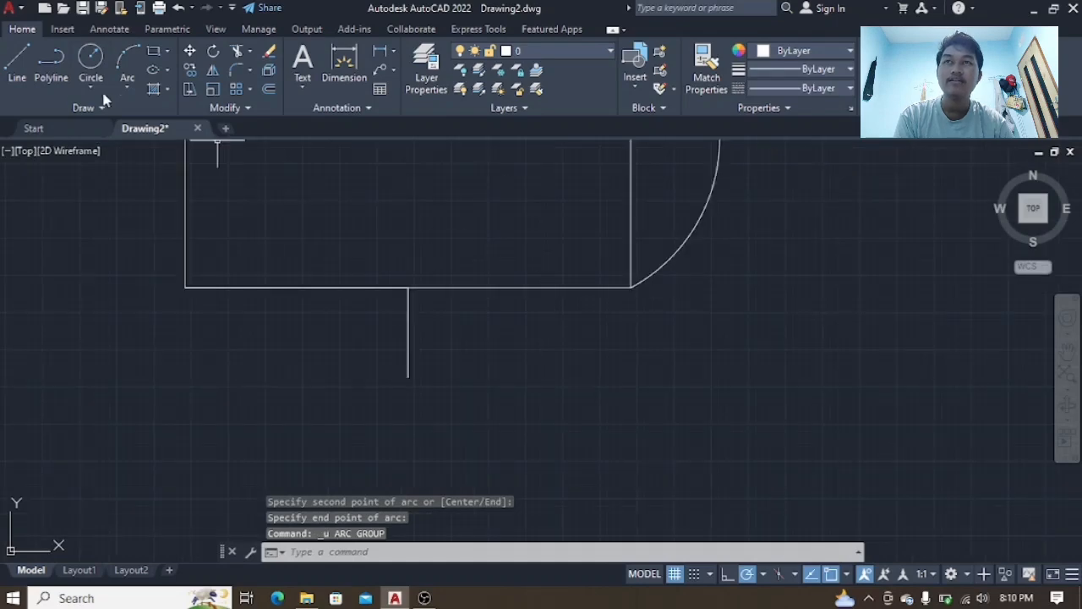
left_click(129, 87)
left_click(140, 115)
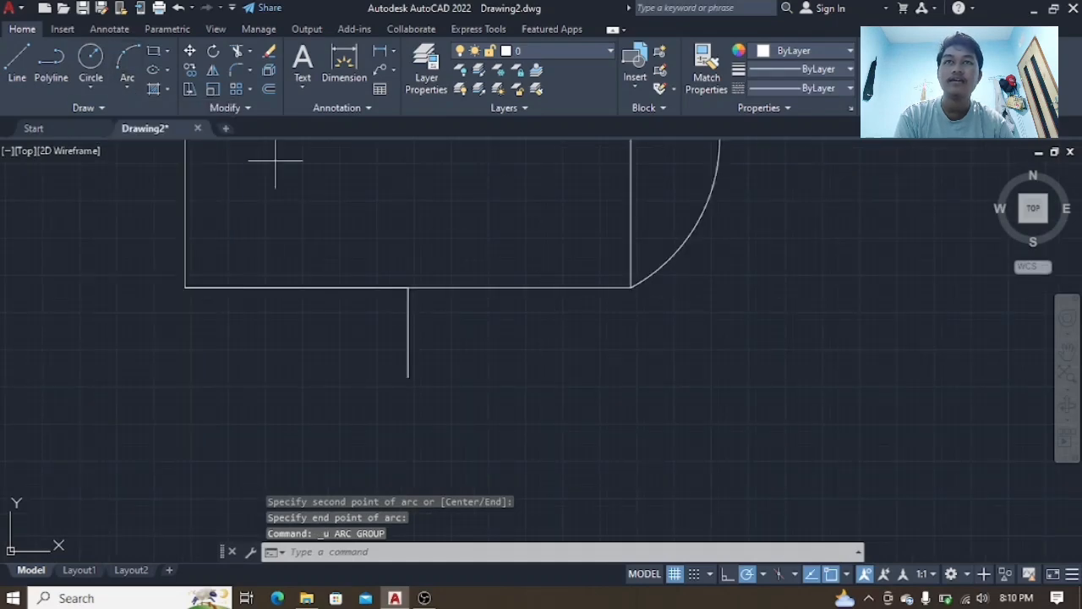
left_click(631, 288)
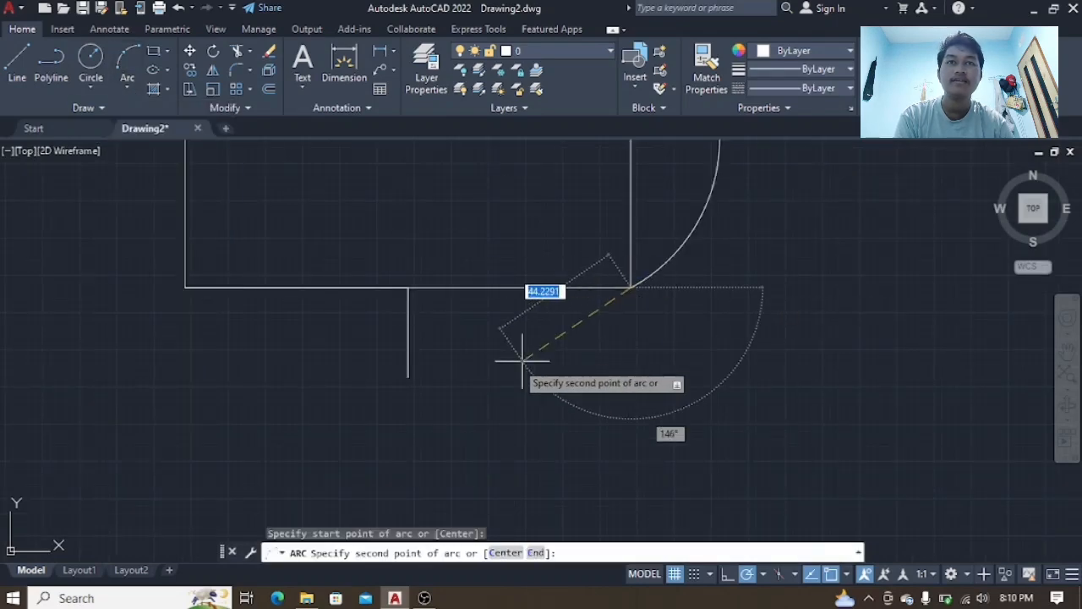
left_click(408, 376)
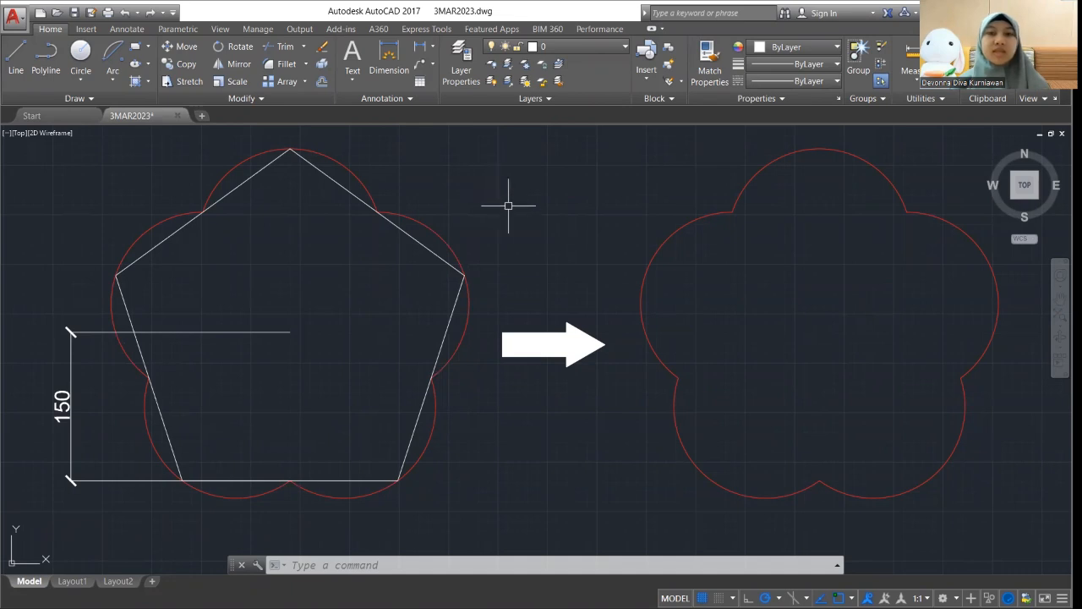
- Examine the pentagon-based flower figure, its centre-to-base dimension and the finished red outline beside it
mouse_move(521, 208)
middle_mouse_down()
mouse_move(500, 203)
mouse_move(488, 231)
middle_mouse_up()
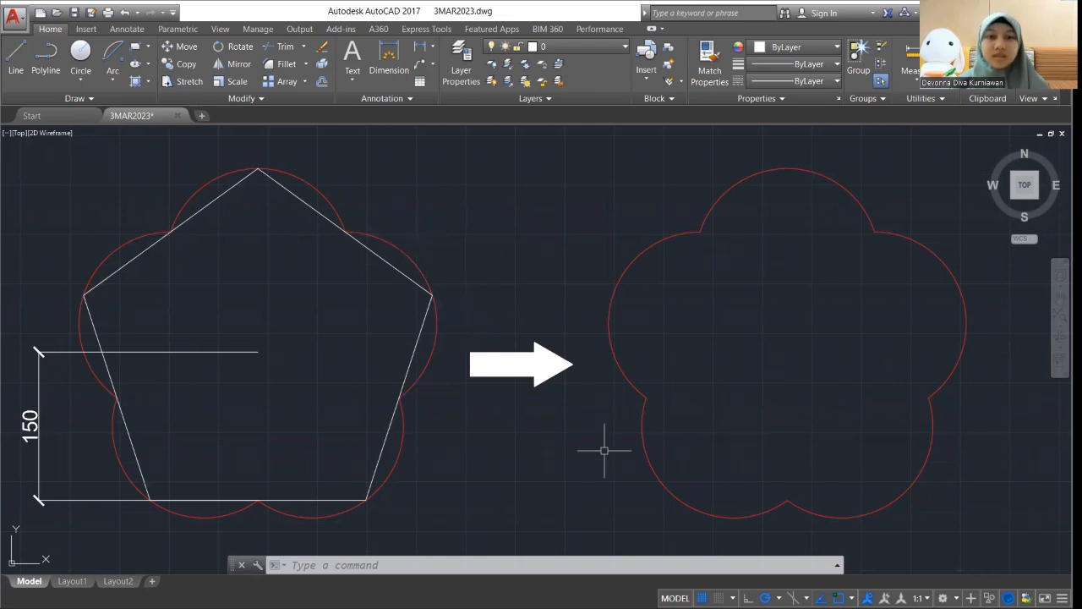
middle_click_drag(605, 458, 534, 331)
scroll(459, 290, "down", 2)
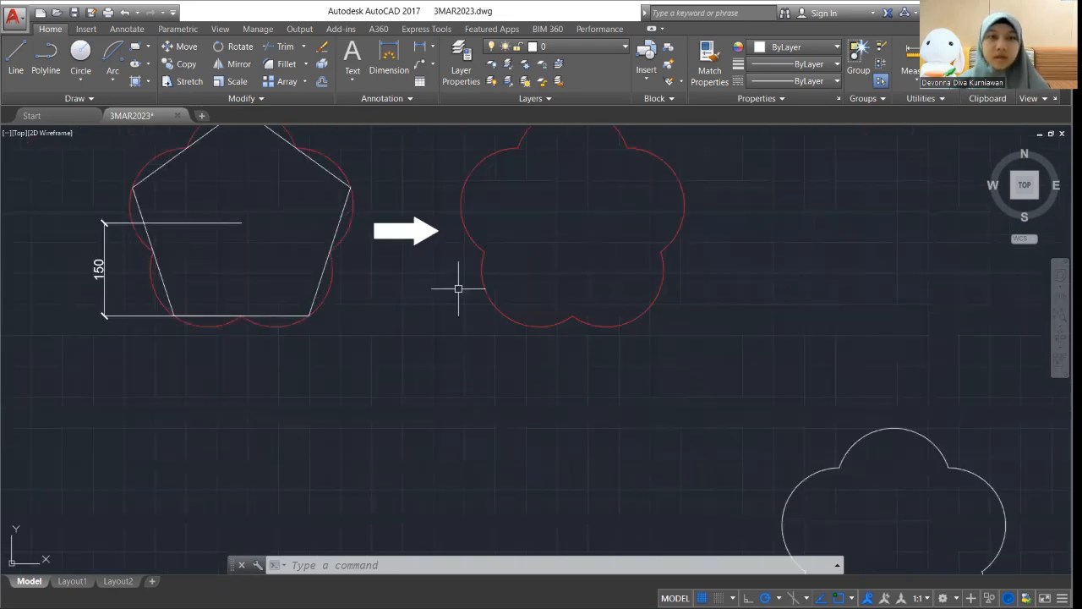
mouse_move(759, 333)
middle_mouse_down()
mouse_move(657, 482)
mouse_move(541, 546)
mouse_move(476, 504)
mouse_move(377, 478)
mouse_move(386, 430)
mouse_move(587, 452)
mouse_move(1024, 401)
mouse_move(1000, 415)
mouse_move(819, 411)
mouse_move(556, 501)
mouse_move(507, 538)
middle_mouse_up()
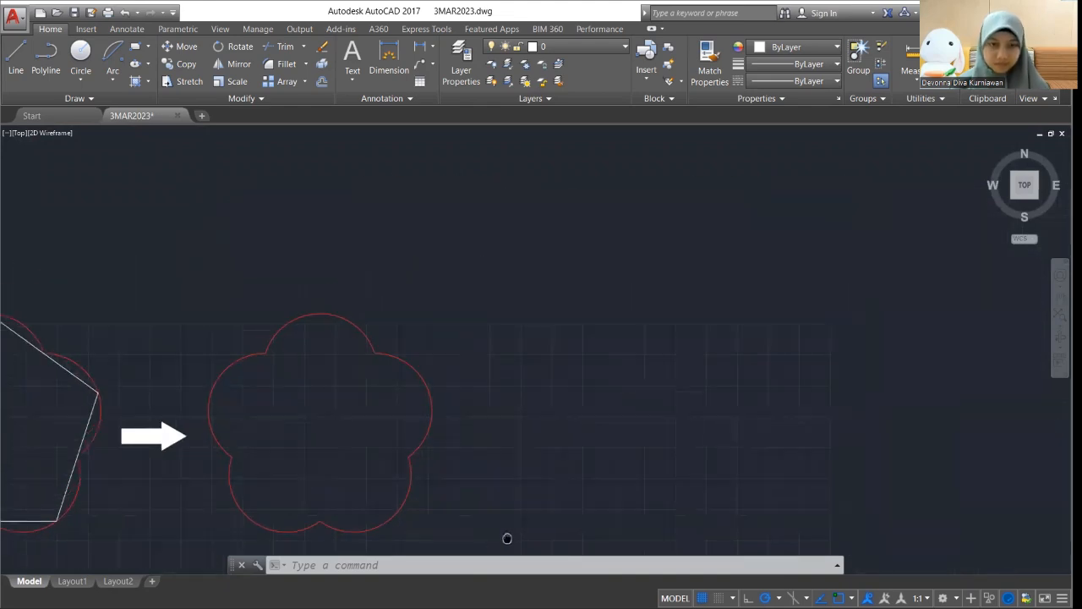
mouse_move(488, 310)
middle_mouse_down()
mouse_move(742, 409)
mouse_move(763, 436)
middle_mouse_up()
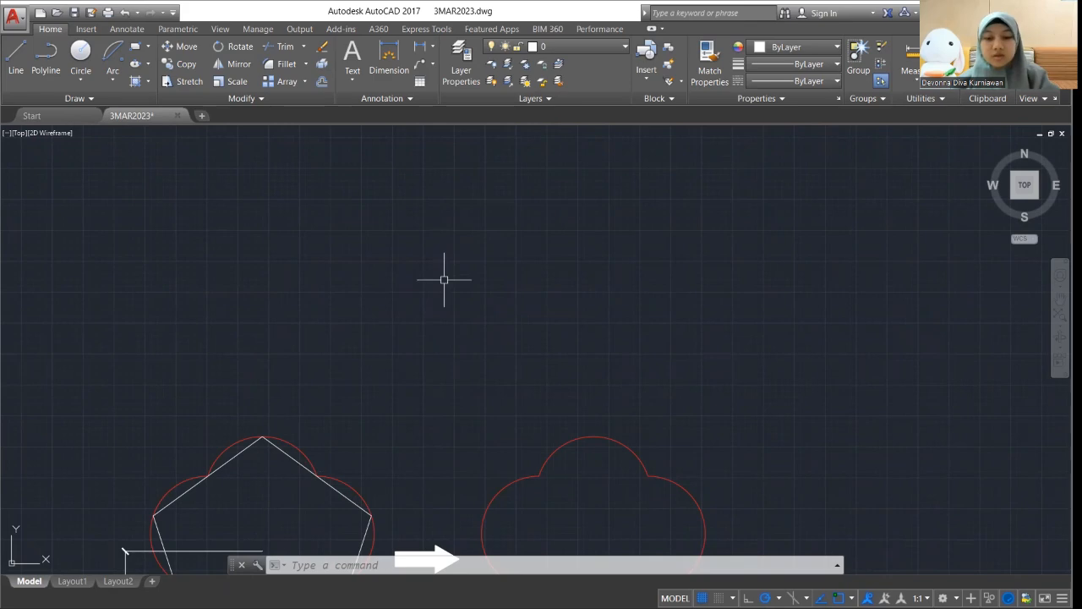
- Draw a five-sided polygon circumscribed about a circle of radius 150 in the empty area above the reference flower figures
type("POL")
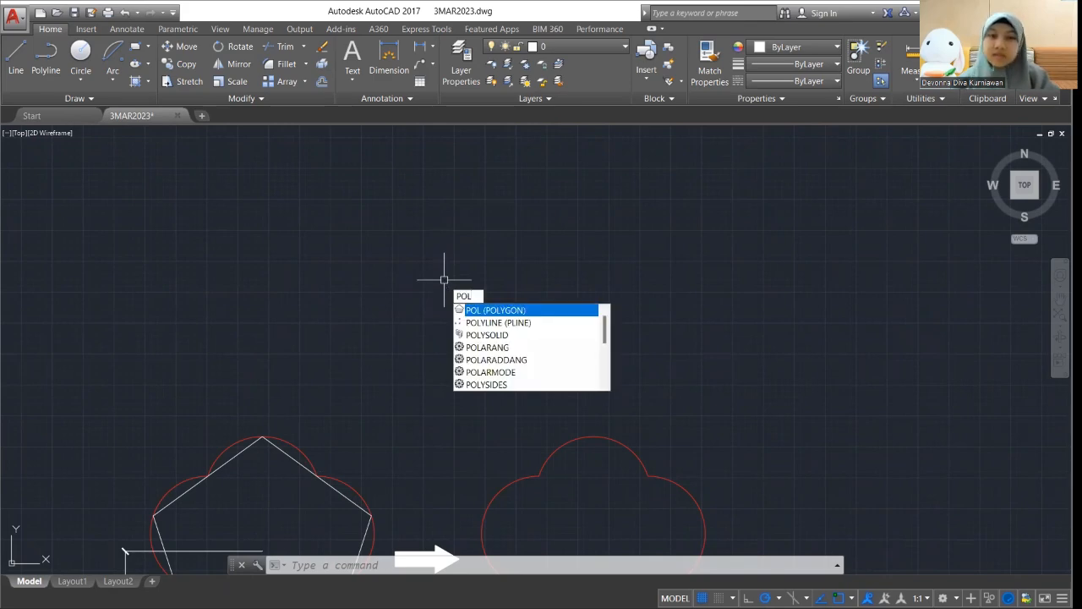
key("Return")
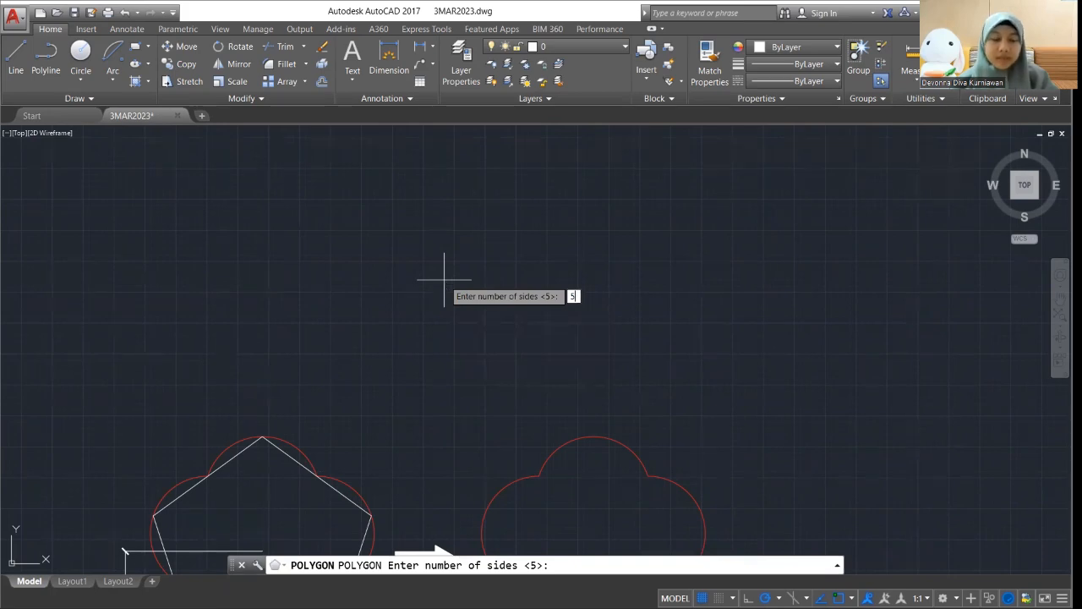
type("5")
key("Return")
left_click(440, 262)
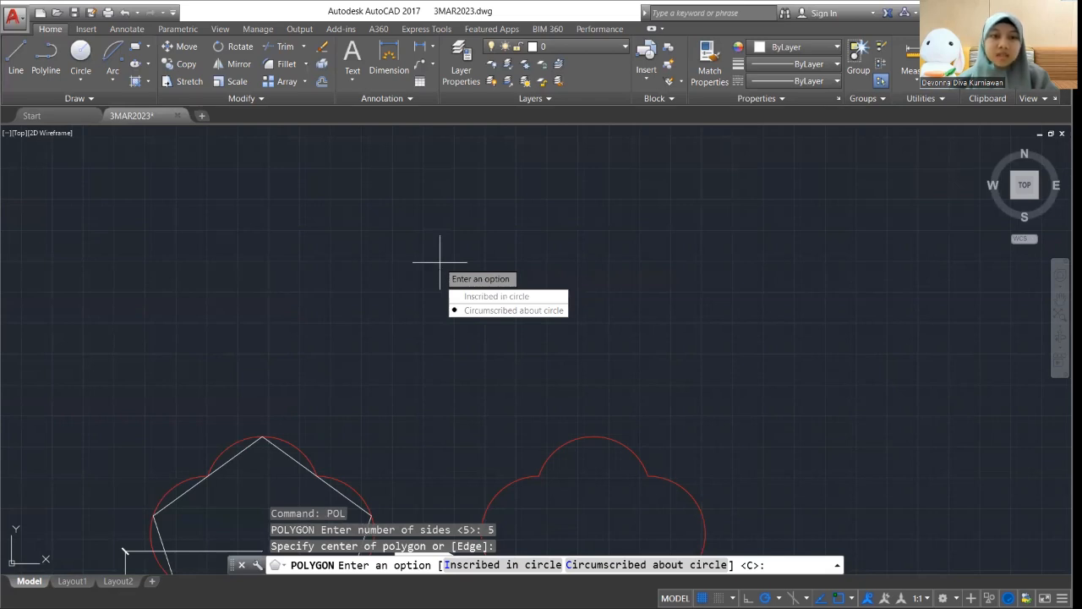
mouse_move(439, 262)
middle_mouse_down()
mouse_move(437, 155)
mouse_move(428, 241)
middle_mouse_up()
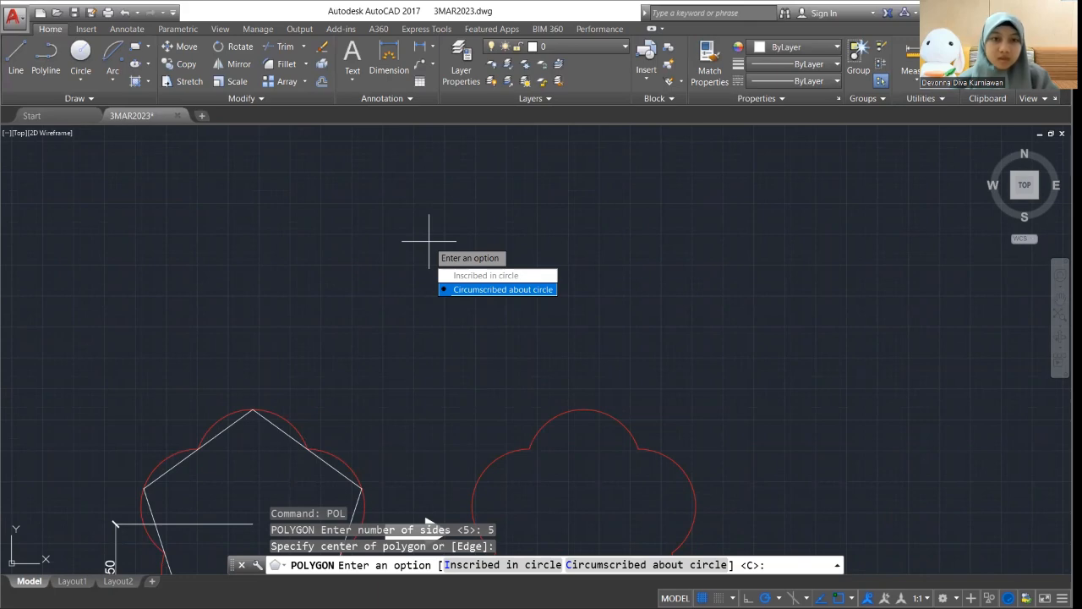
type("c")
key("Return")
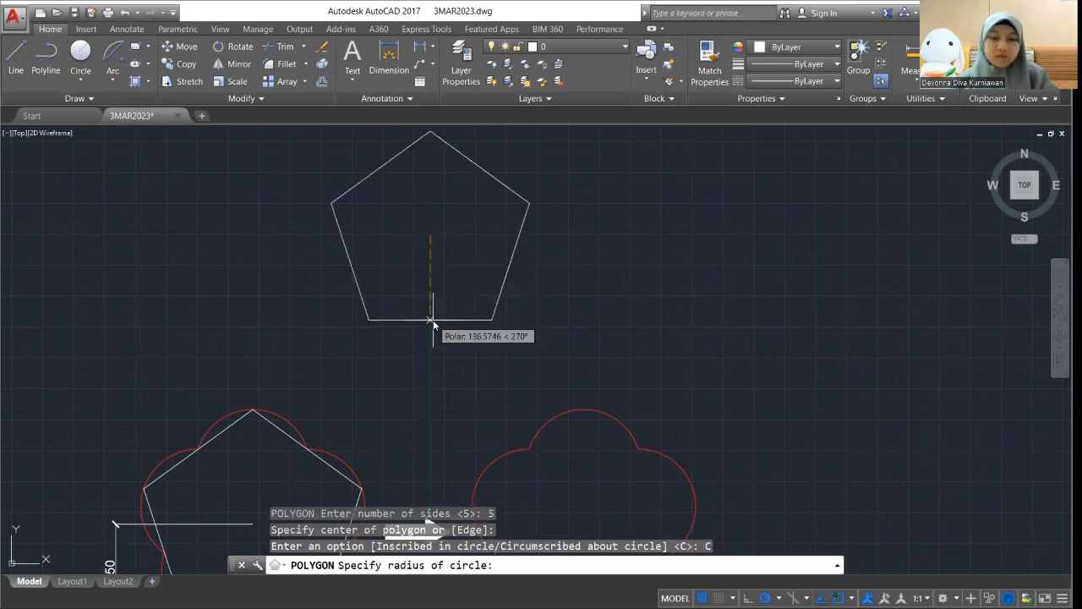
type("150")
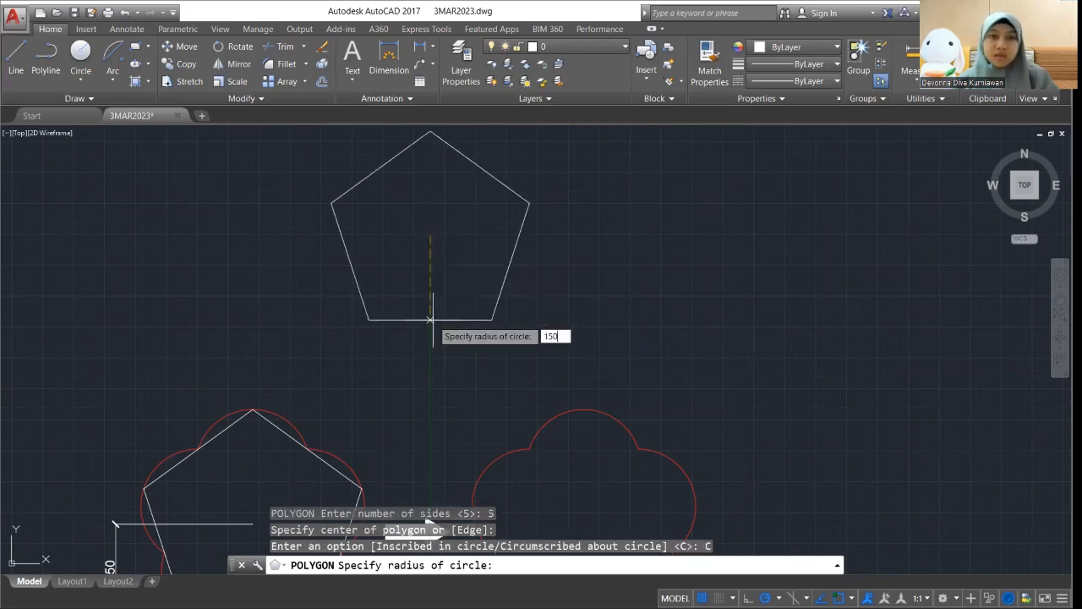
key("Return")
scroll(502, 290, "down", 3)
mouse_move(553, 273)
middle_mouse_down()
mouse_move(553, 287)
mouse_move(588, 294)
middle_mouse_up()
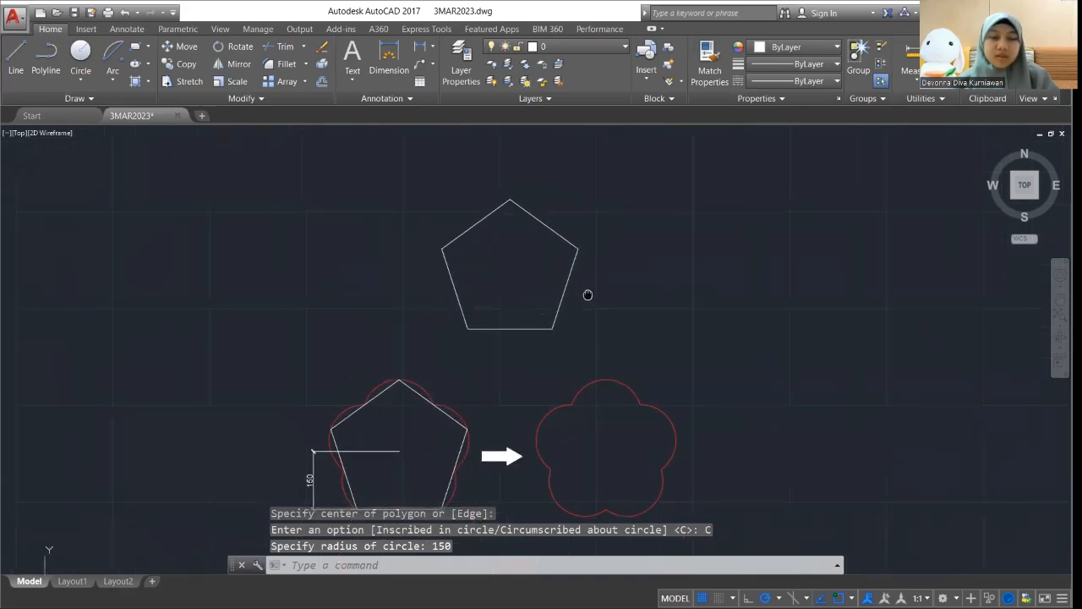
scroll(423, 386, "up", 5)
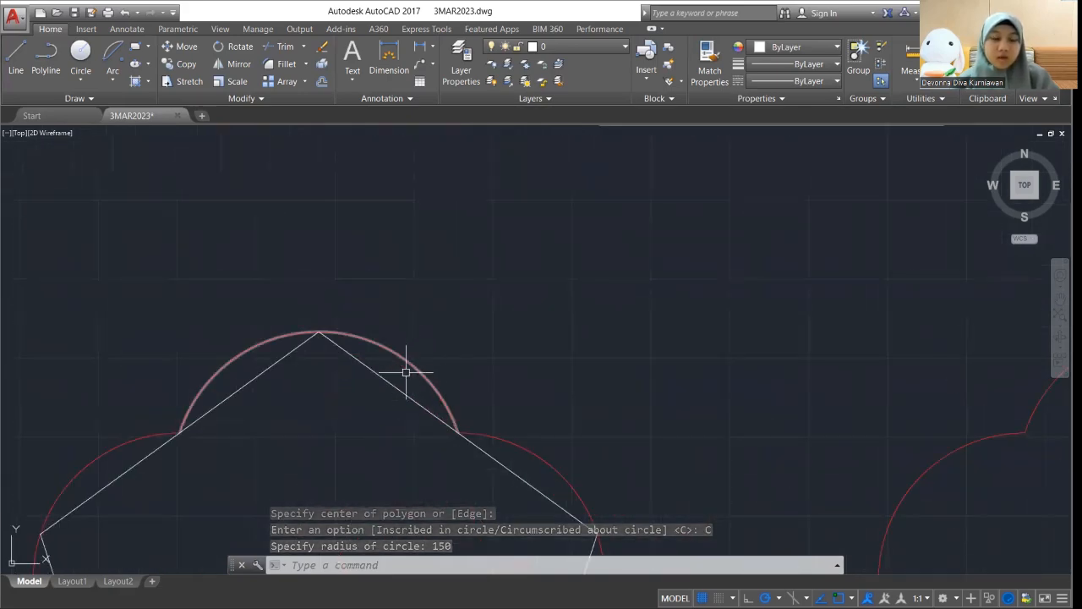
- Draw a three-point arc from the midpoint of the pentagon's upper-left side through the top vertex to the upper-right side's midpoint
scroll(574, 308, "down", 1)
mouse_move(625, 202)
middle_mouse_down()
mouse_move(589, 261)
mouse_move(485, 296)
mouse_move(476, 311)
middle_mouse_up()
scroll(493, 251, "up", 2)
scroll(489, 291, "down", 2)
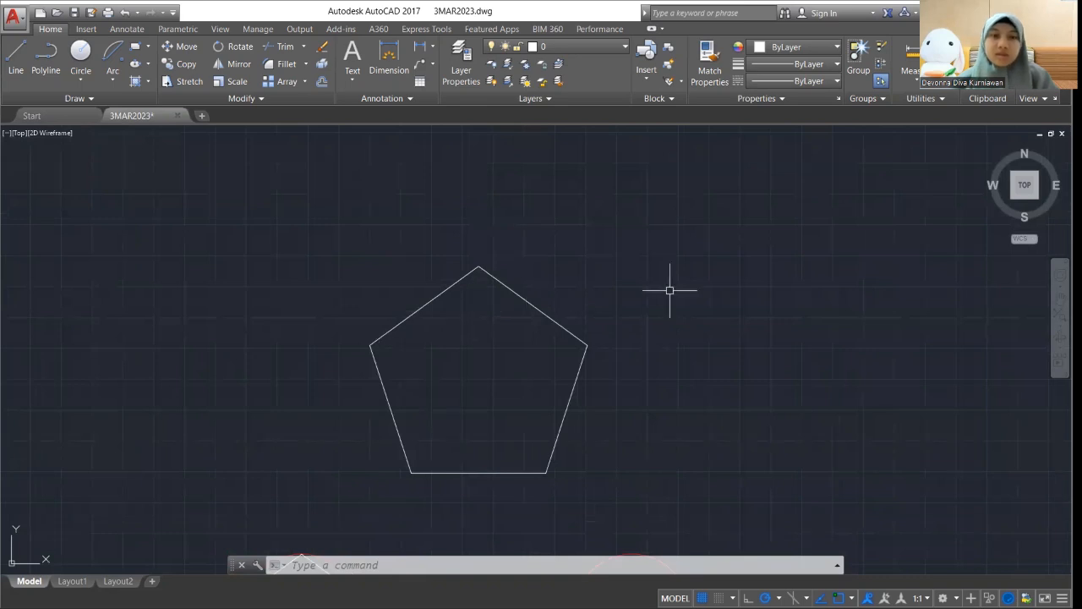
type("arc")
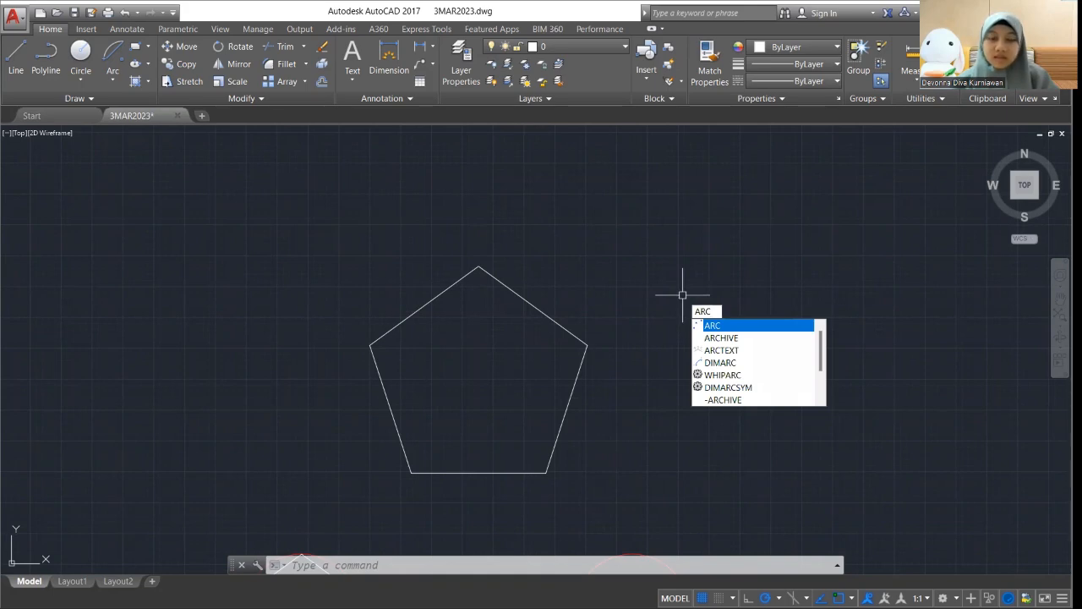
key("Return")
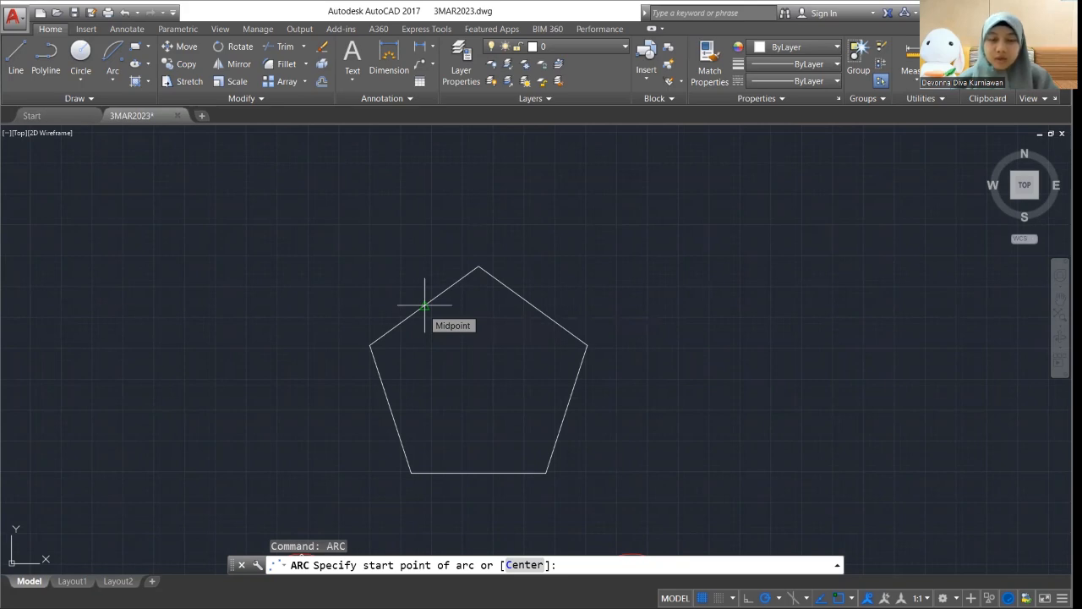
left_click(424, 306)
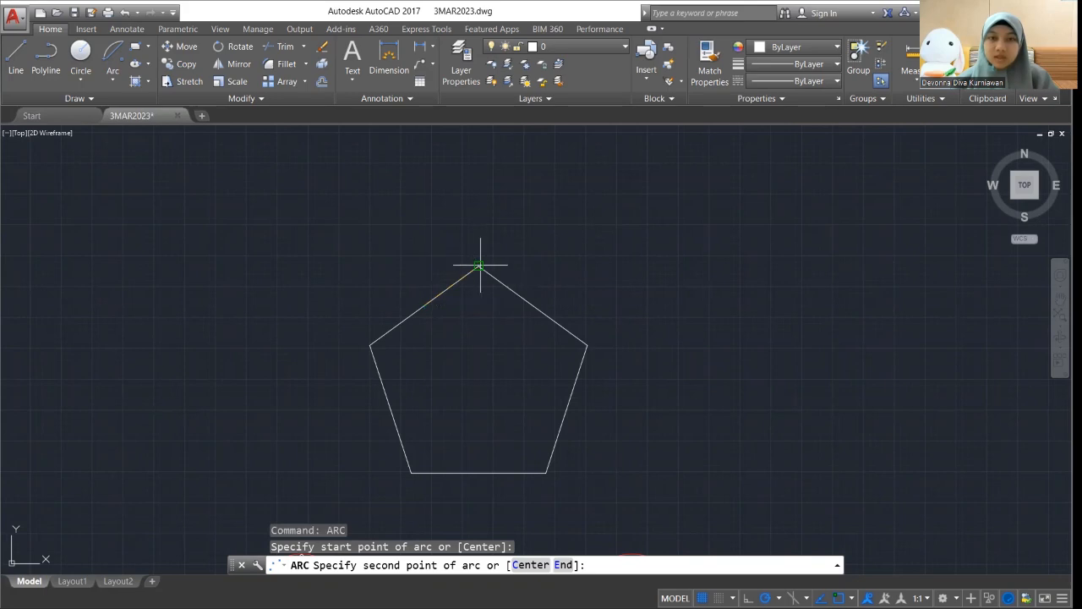
left_click(479, 266)
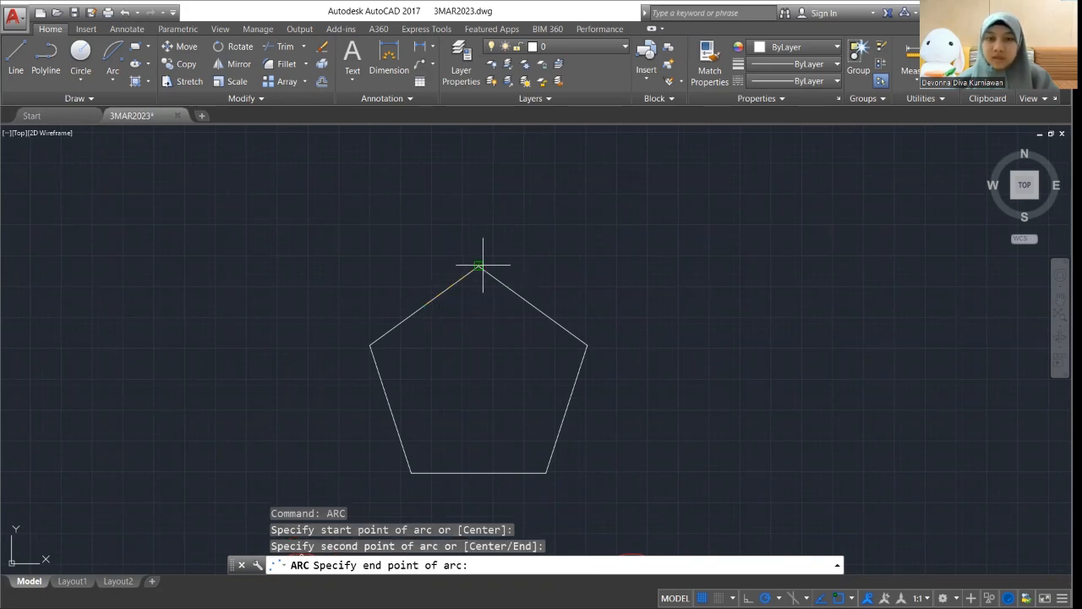
left_click(534, 305)
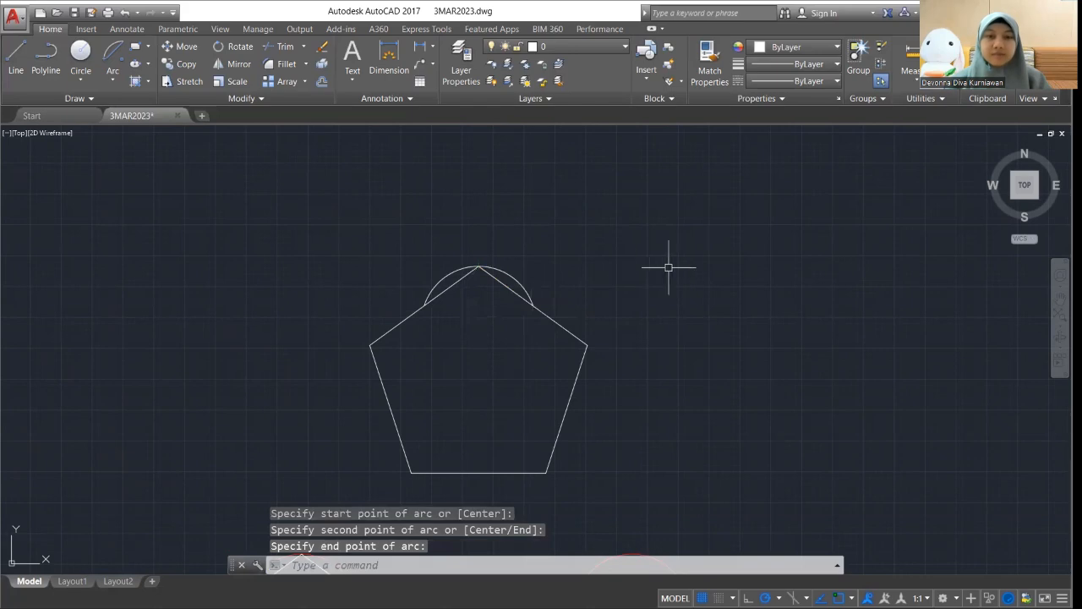
scroll(506, 291, "up", 2)
left_click(515, 268)
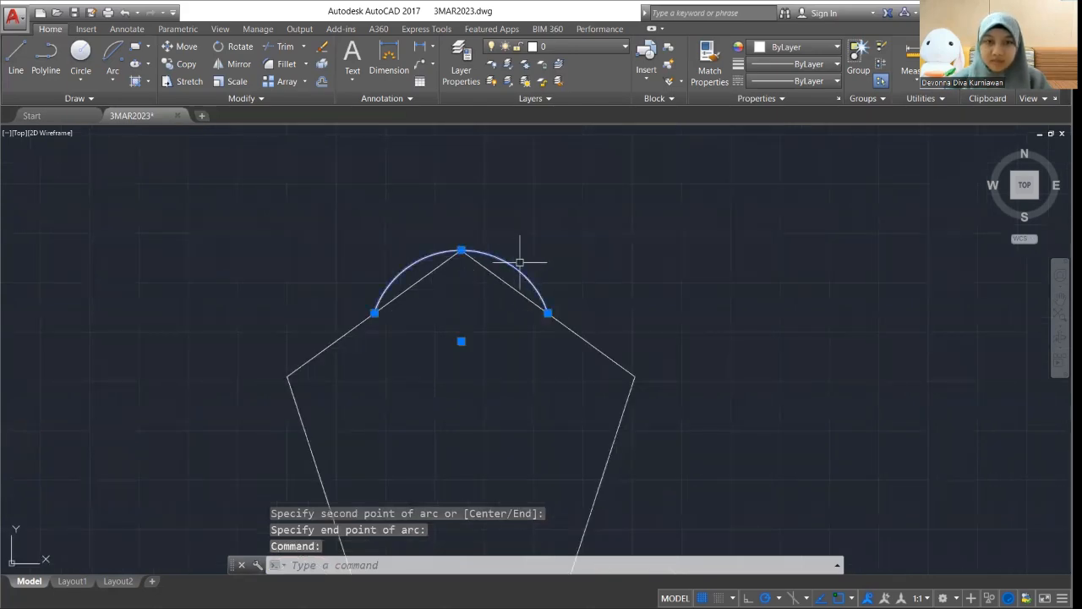
key("Escape")
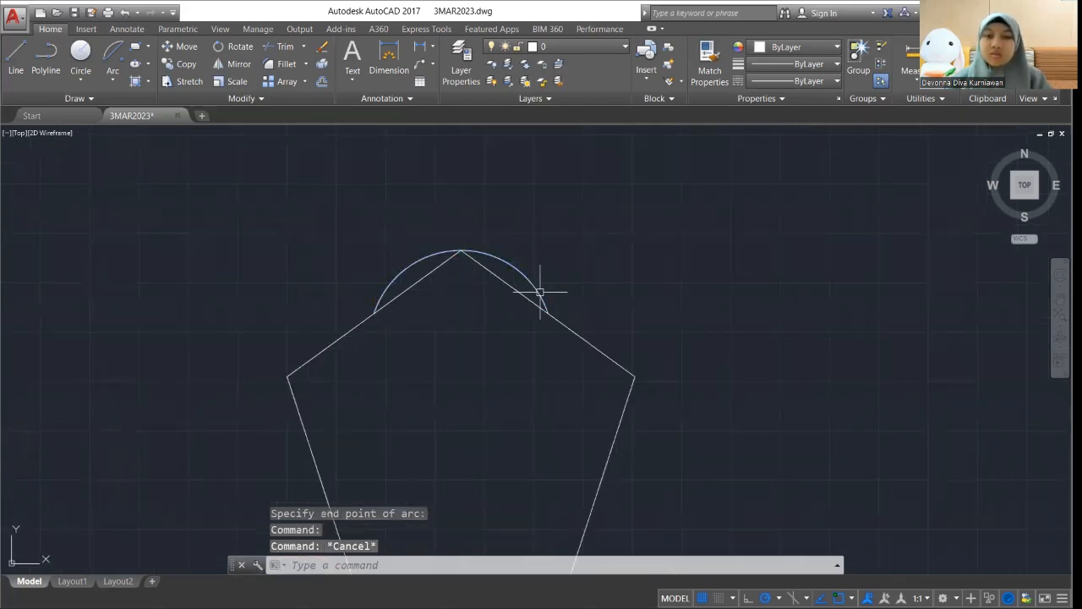
- Draw three-point arcs over the remaining four pentagon corners, each running from one side's midpoint through the vertex to the adjacent side's midpoint
middle_click_drag(573, 340, 586, 282)
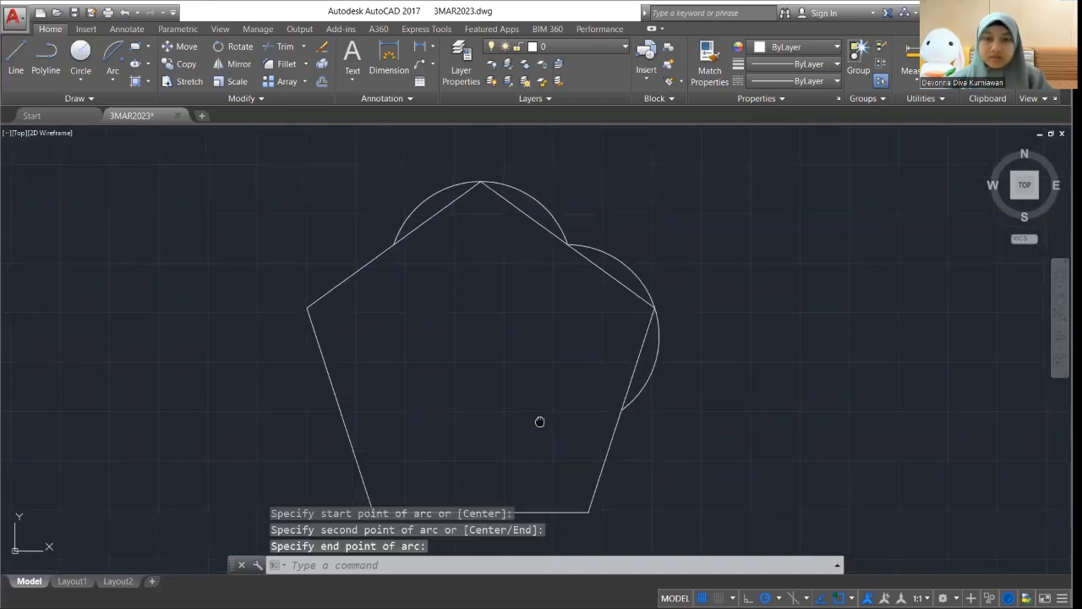
middle_click_drag(538, 422, 568, 361)
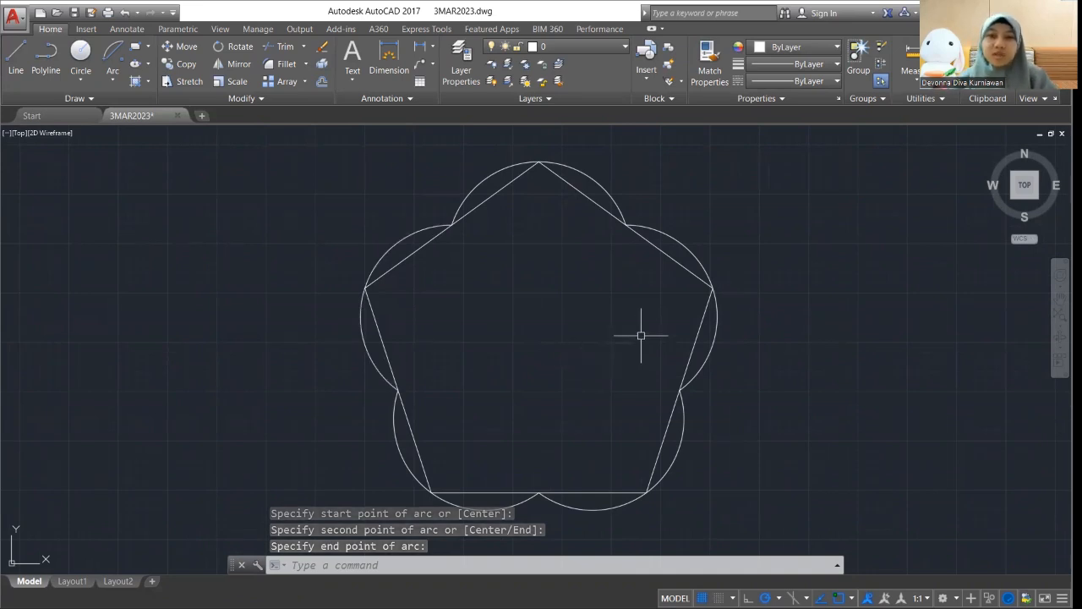
- Erase the construction pentagon, keeping only the five-arc flower outline
left_click(680, 268)
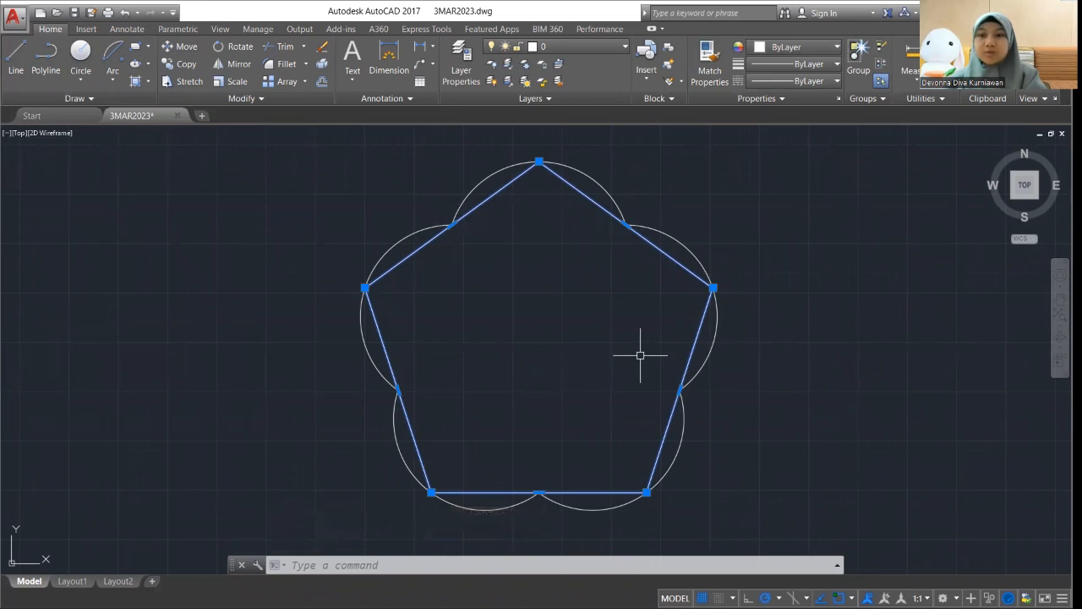
key("Delete")
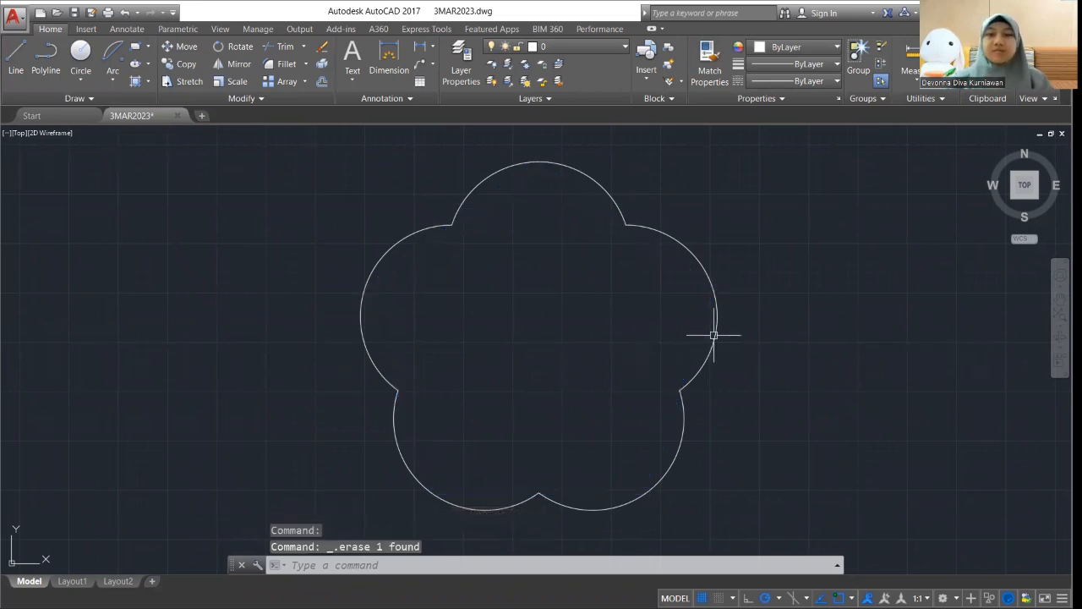
middle_click_drag(752, 329, 737, 327)
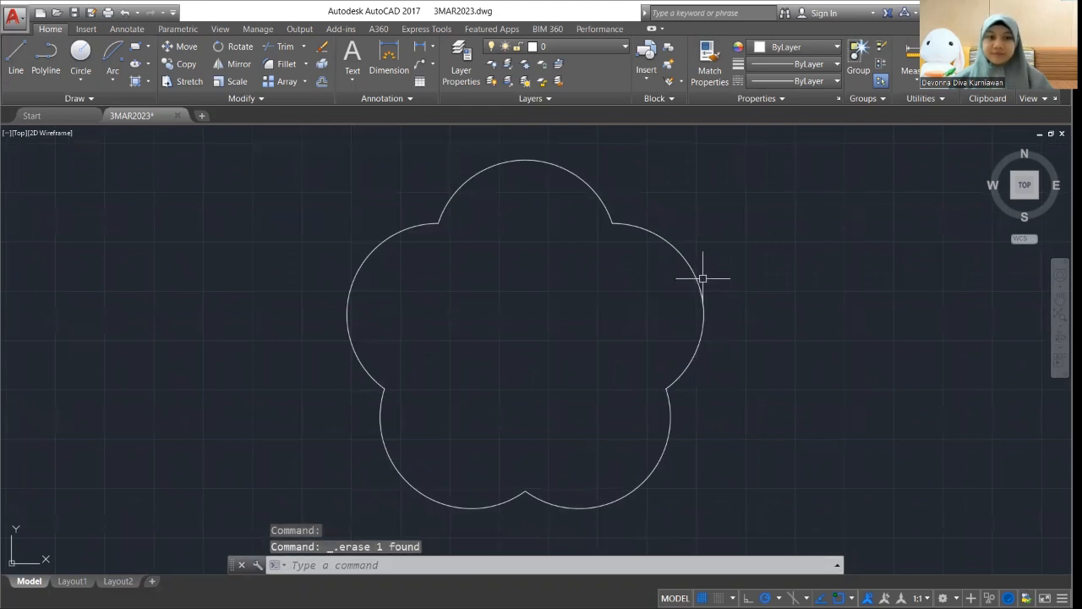
key("alt")
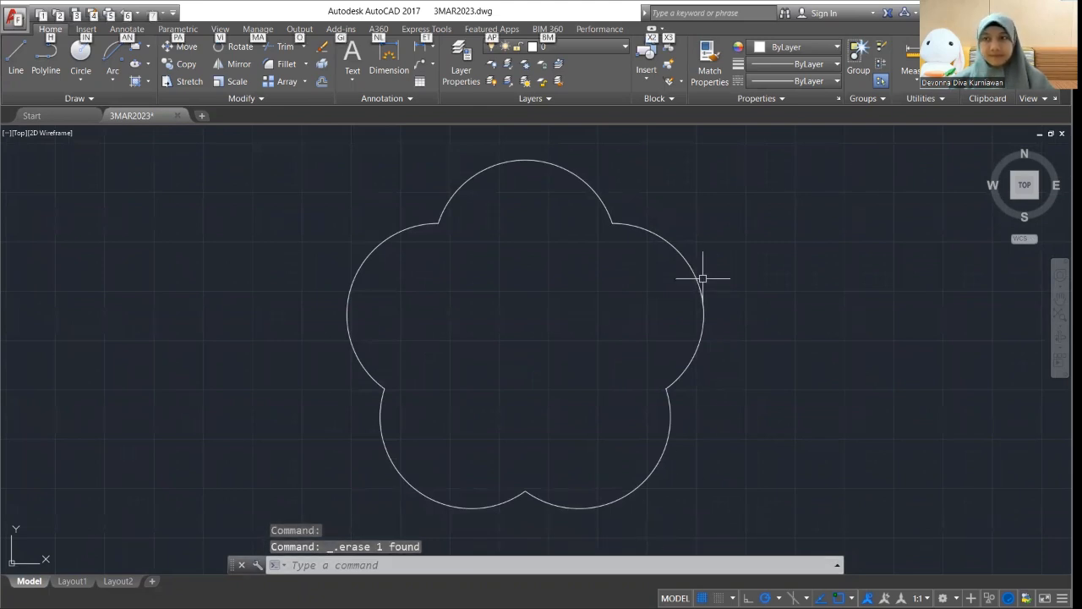